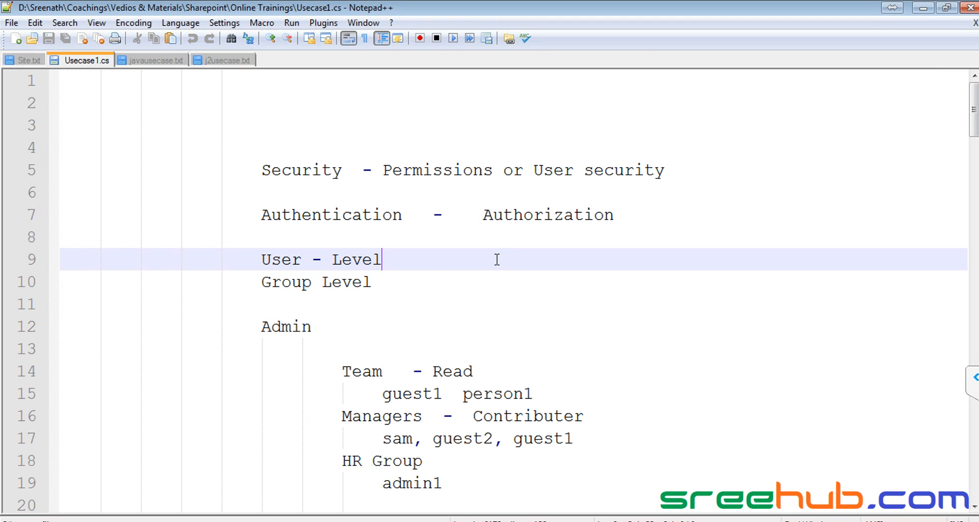
Add the heading "Wiki and Blogs" on a new indented line above the Security notes
{"action": "left_click", "coordinate": [497, 259]}
{"action": "left_click", "coordinate": [417, 140]}
{"action": "key", "text": "Up"}
{"action": "key", "text": "Up"}
{"action": "key", "text": "Return"}
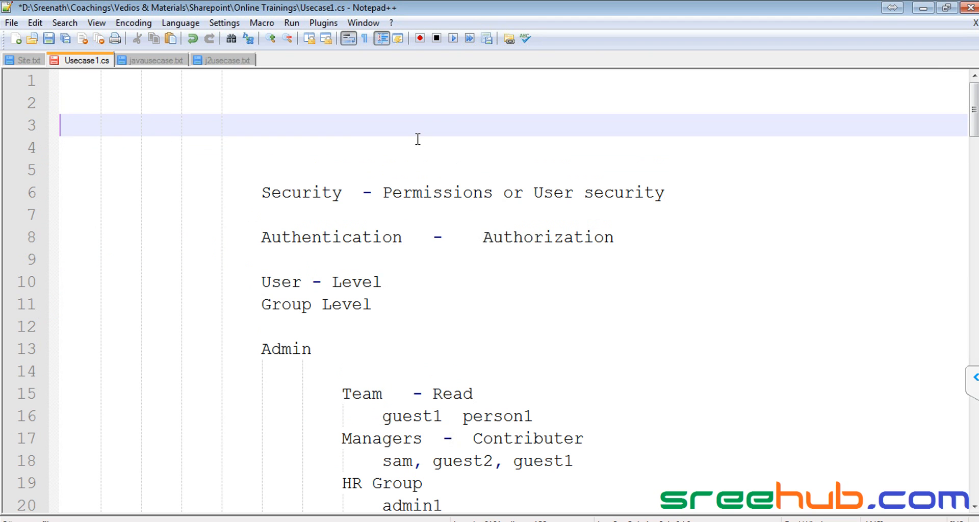
{"action": "key", "text": "Tab"}
{"action": "key", "text": "Tab"}
{"action": "key", "text": "Tab"}
{"action": "key", "text": "Tab"}
{"action": "type", "text": "Wiki and Blogs"}
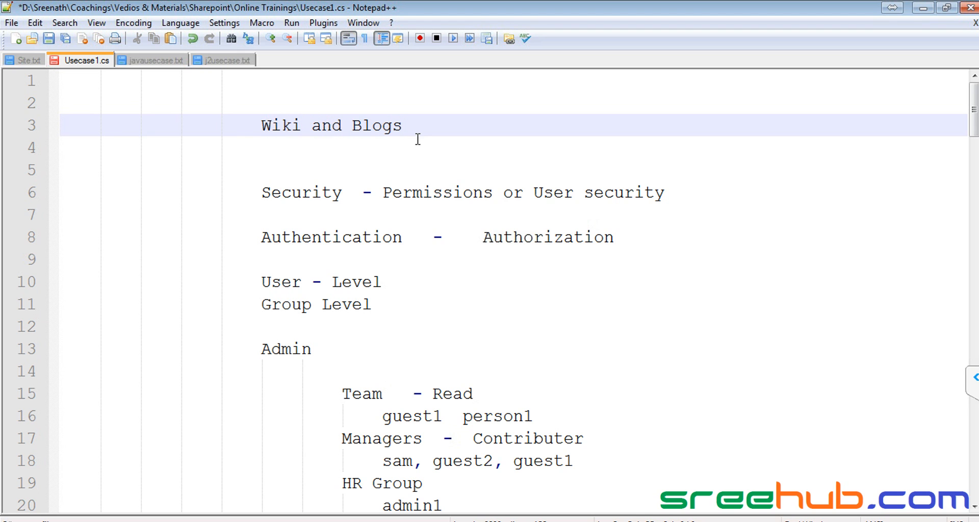
Insert an extra blank line at the very start of the document, above the "Wiki and Blogs" heading
{"action": "key", "text": "shift+Home"}
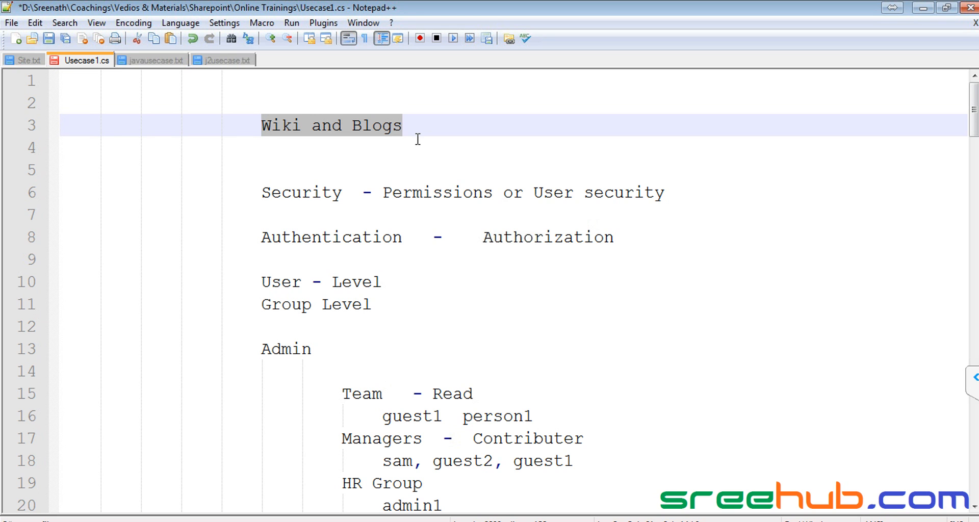
{"action": "key", "text": "ctrl+Home"}
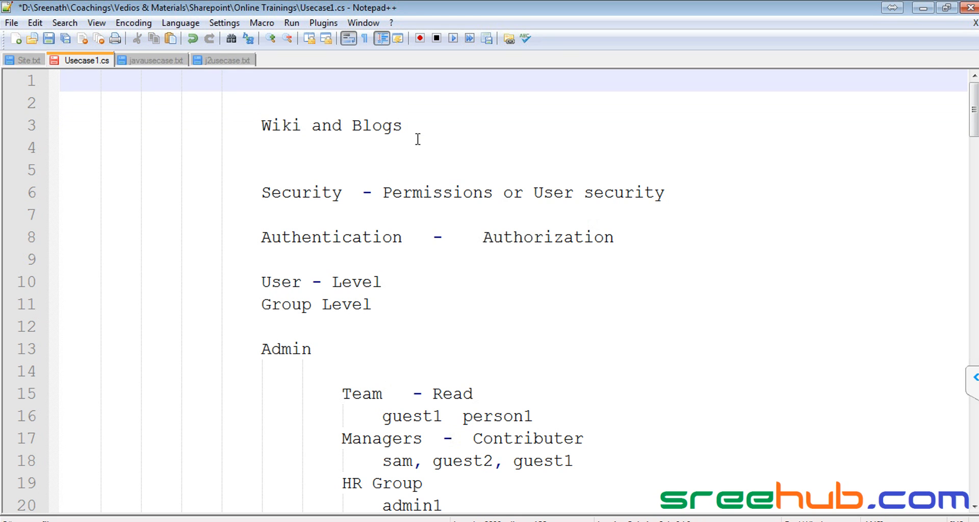
{"action": "key", "text": "Return"}
Add an indented dashed separator line between the "Wiki and Blogs" heading and the Security notes, and save the file
{"action": "key", "text": "Down"}
{"action": "key", "text": "Down"}
{"action": "key", "text": "Down"}
{"action": "key", "text": "Down"}
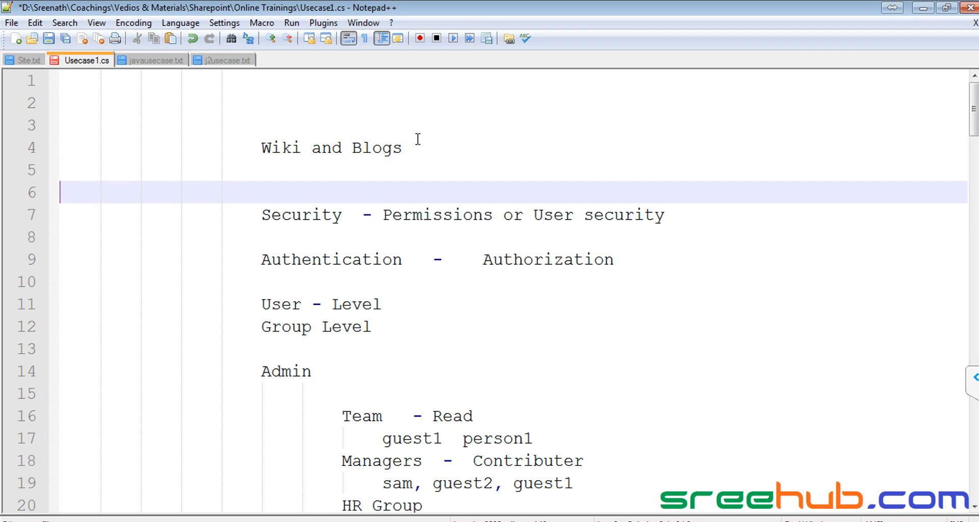
{"action": "key", "text": "Return"}
{"action": "key", "text": "Up"}
{"action": "key", "text": "Tab"}
{"action": "key", "text": "Tab"}
{"action": "key", "text": "Tab"}
{"action": "key", "text": "Tab"}
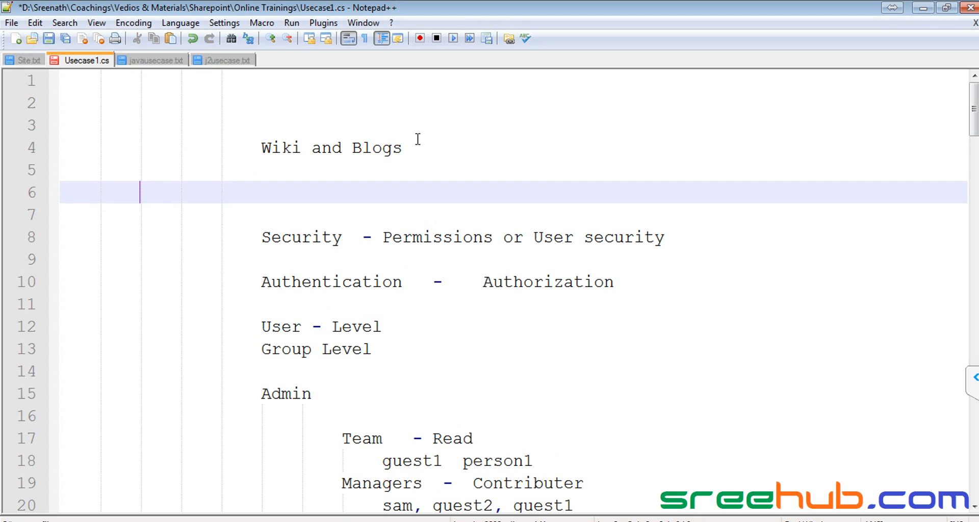
{"action": "key", "text": "Return"}
{"action": "type", "text": "-"}
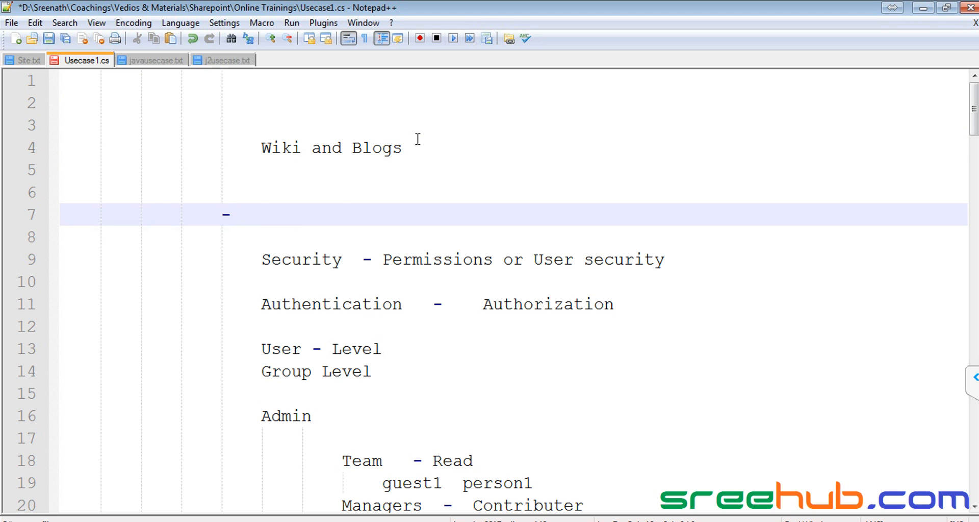
{"action": "type", "text": "-----------------------------------------------"}
{"action": "key", "text": "Up"}
{"action": "key", "text": "ctrl+s"}
Highlight the word "Wiki" and the whole "Wiki and Blogs" heading to point out the topic
{"action": "key", "text": "Up"}
{"action": "key", "text": "Up"}
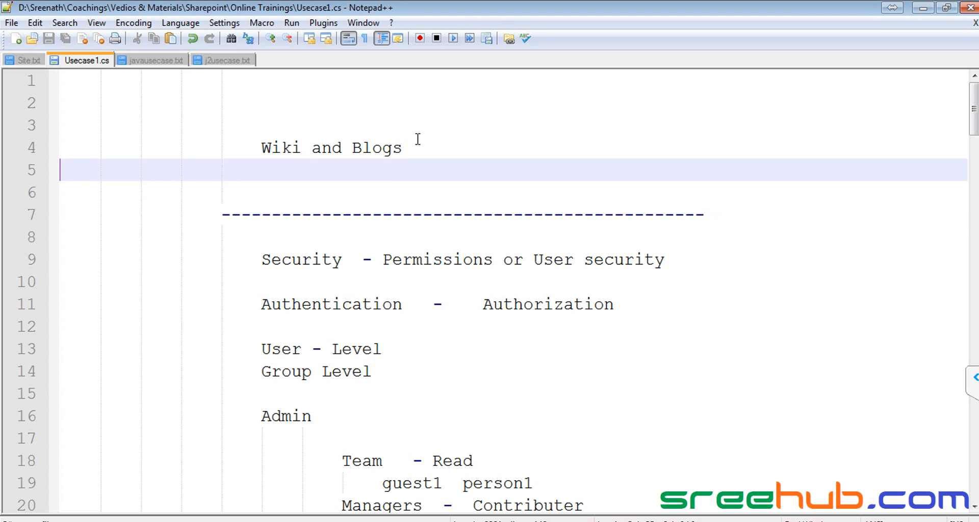
{"action": "key", "text": "Home"}
{"action": "key", "text": "shift+Right"}
{"action": "key", "text": "shift+Right"}
{"action": "key", "text": "shift+Right"}
{"action": "key", "text": "shift+Right"}
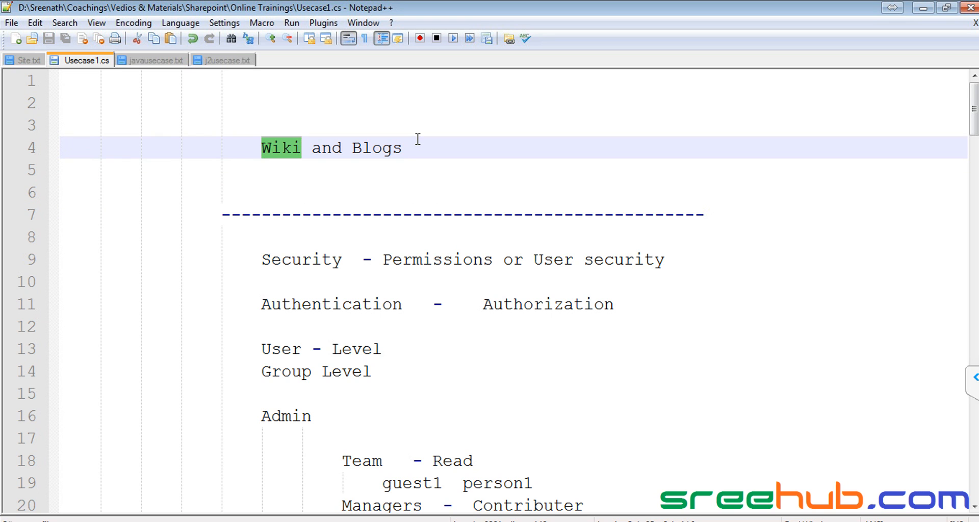
{"action": "key", "text": "ctrl+Right"}
{"action": "key", "text": "ctrl+Right"}
{"action": "key", "text": "Home"}
{"action": "key", "text": "shift+End"}
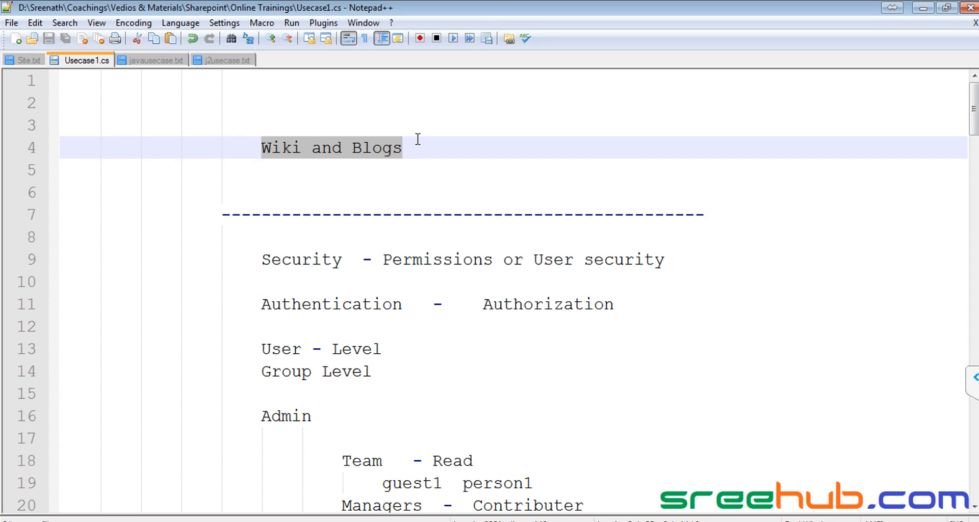
{"action": "left_click", "coordinate": [283, 143]}
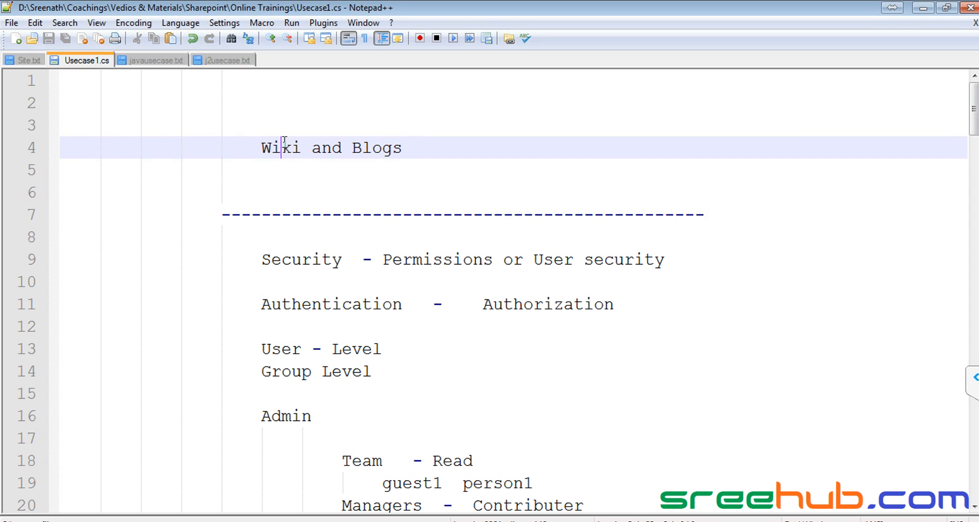
{"action": "left_click_drag", "start_coordinate": [260, 147], "coordinate": [454, 148]}
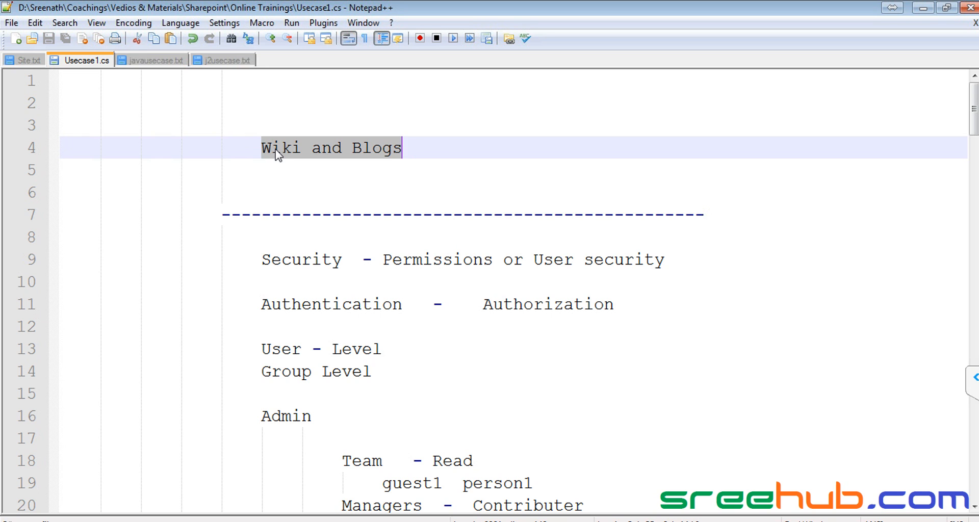
{"action": "left_click_drag", "start_coordinate": [261, 147], "coordinate": [437, 146]}
{"action": "double_click", "coordinate": [289, 148]}
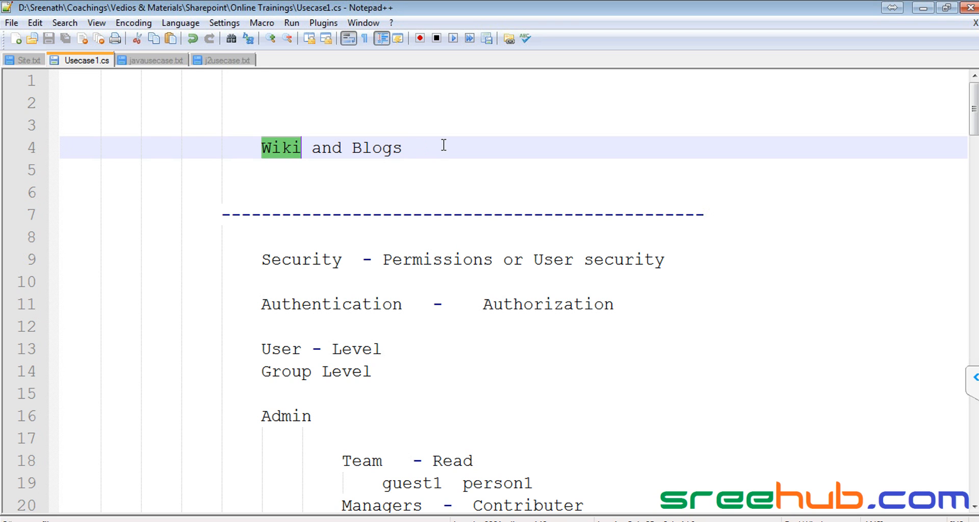
Add the subheading "Wikis" two lines below "Wiki and Blogs" and highlight it
{"action": "key", "text": "End"}
{"action": "key", "text": "Return"}
{"action": "key", "text": "Return"}
{"action": "type", "text": "Wikis"}
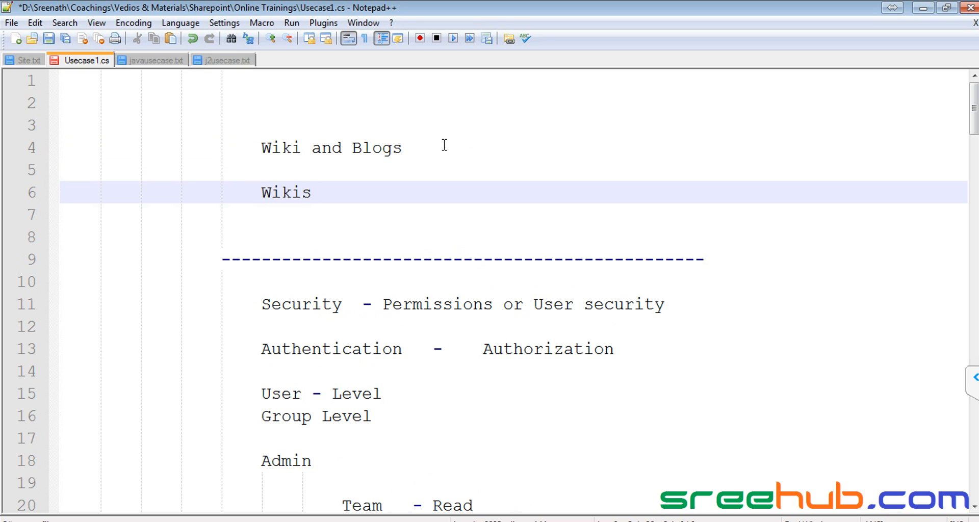
{"action": "double_click", "coordinate": [297, 190]}
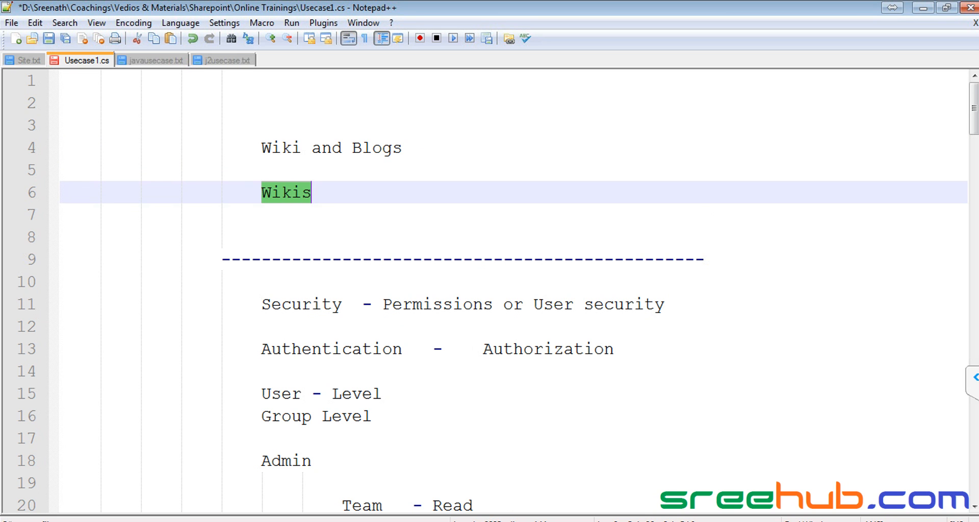
Switch to Skype, read the latest message in the group chat, and go back to the notes in Notepad++
{"action": "key", "text": "alt+Tab"}
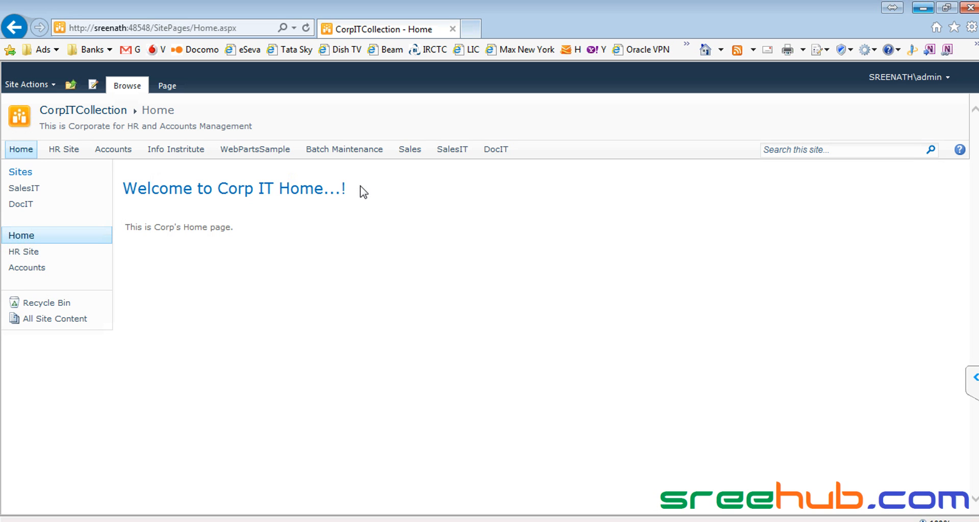
{"action": "left_click", "coordinate": [383, 521]}
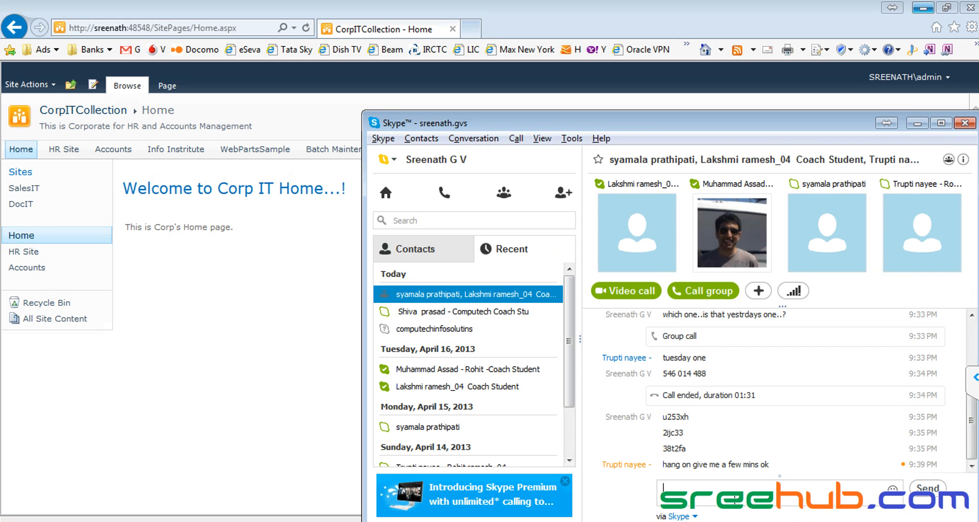
{"action": "left_click_drag", "start_coordinate": [670, 465], "coordinate": [774, 465]}
{"action": "left_click", "coordinate": [689, 461]}
{"action": "left_click_drag", "start_coordinate": [666, 465], "coordinate": [768, 465]}
{"action": "left_click", "coordinate": [229, 305]}
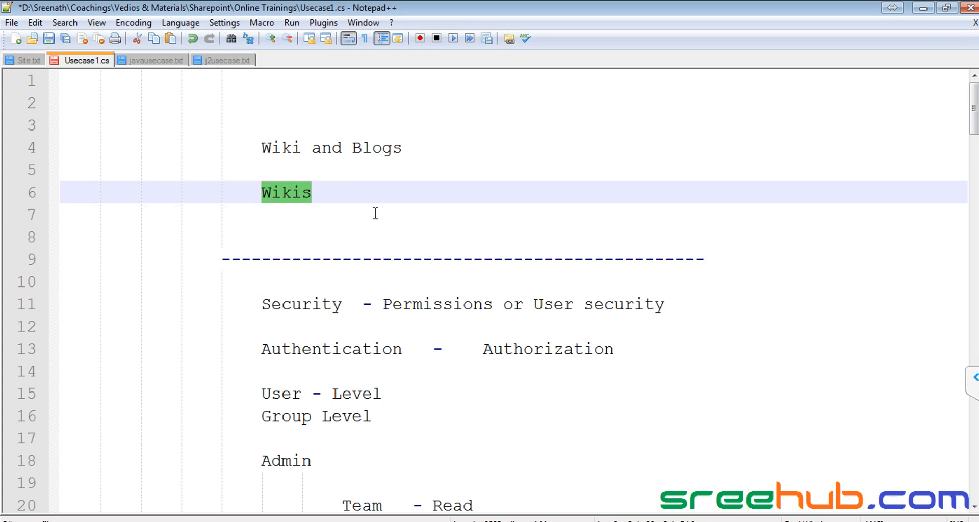
Start a new line with "Corporate -->" two lines below the "Wikis" subheading
{"action": "type", "text": "s"}
{"action": "key", "text": "Return"}
{"action": "key", "text": "Return"}
{"action": "type", "text": "Corpo"}
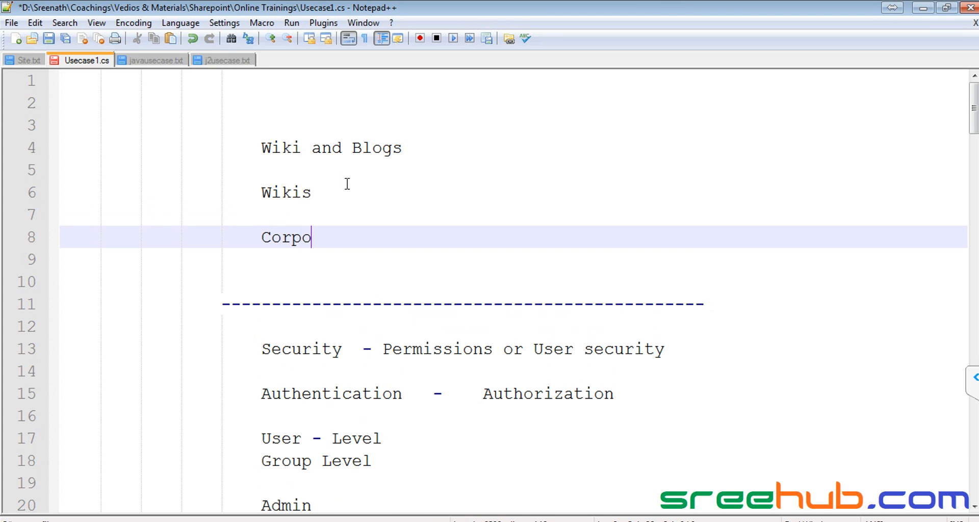
{"action": "type", "text": "rate --> Re"}
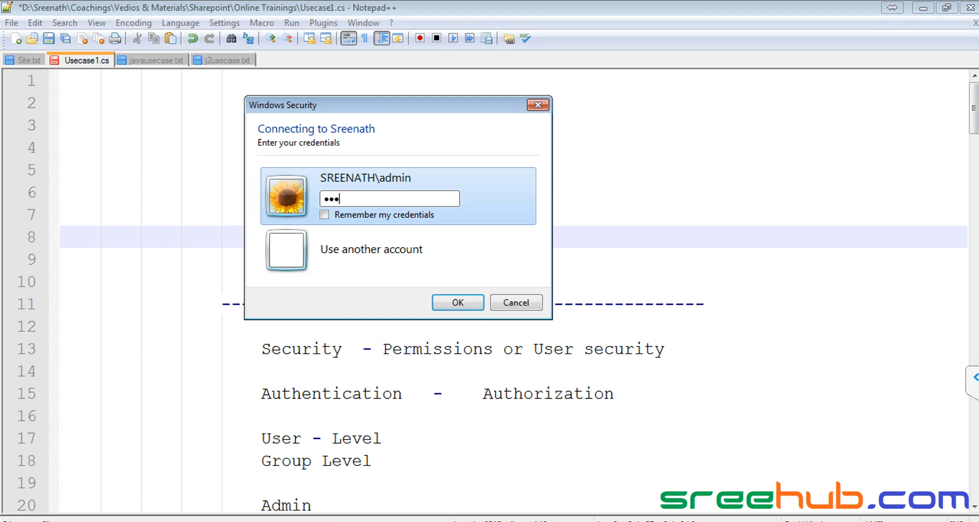
Enter the account password for the admin user in the Windows Security prompt and submit it
{"action": "key", "text": "BackSpace"}
{"action": "key", "text": "BackSpace"}
{"action": "key", "text": "BackSpace"}
{"action": "key", "text": "BackSpace"}
{"action": "type", "text": "•••••"}
{"action": "key", "text": "Return"}
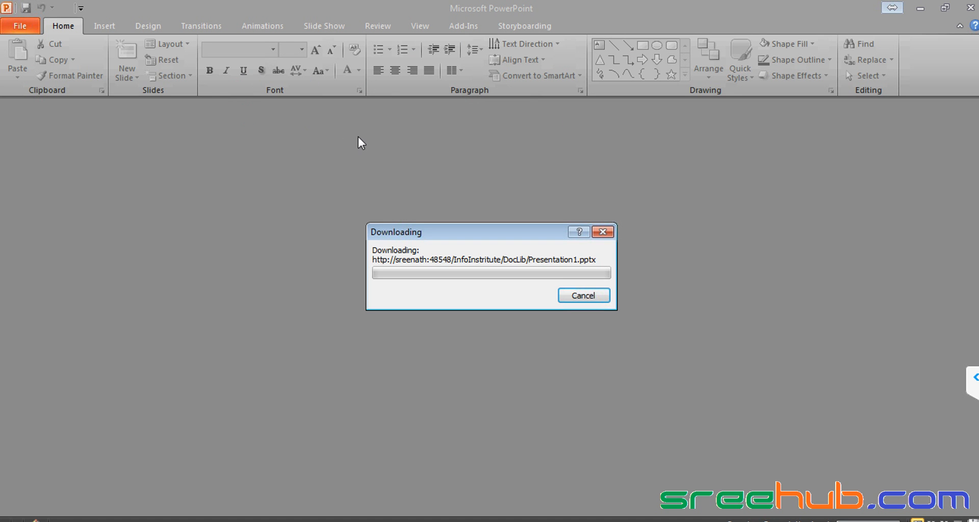
Cancel the download of Presentation1.pptx and close the empty PowerPoint window
{"action": "left_click", "coordinate": [581, 301]}
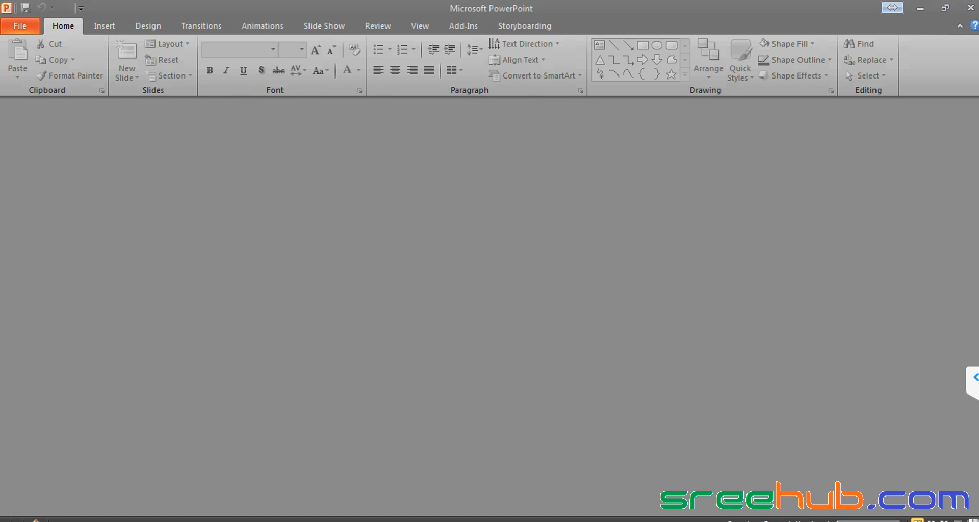
{"action": "left_click", "coordinate": [492, 299]}
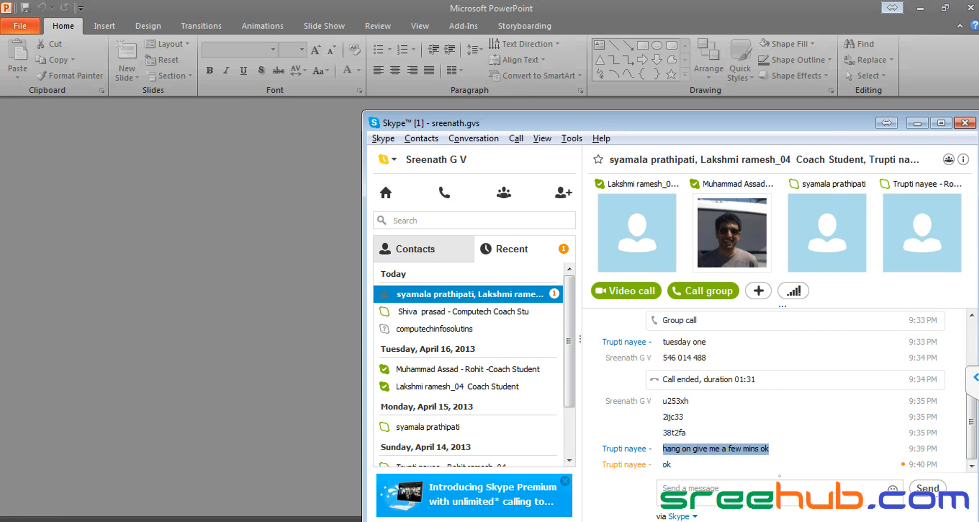
{"action": "left_click", "coordinate": [302, 335]}
{"action": "left_click", "coordinate": [973, 8]}
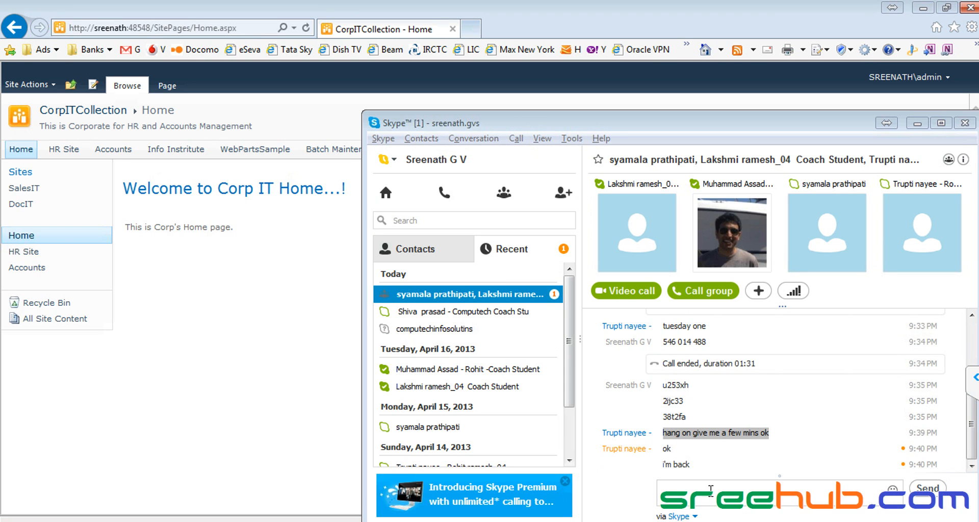
Reply "fine.." in the Skype group chat and minimize the Skype window
{"action": "left_click", "coordinate": [678, 489]}
{"action": "type", "text": "fine.."}
{"action": "key", "text": "Return"}
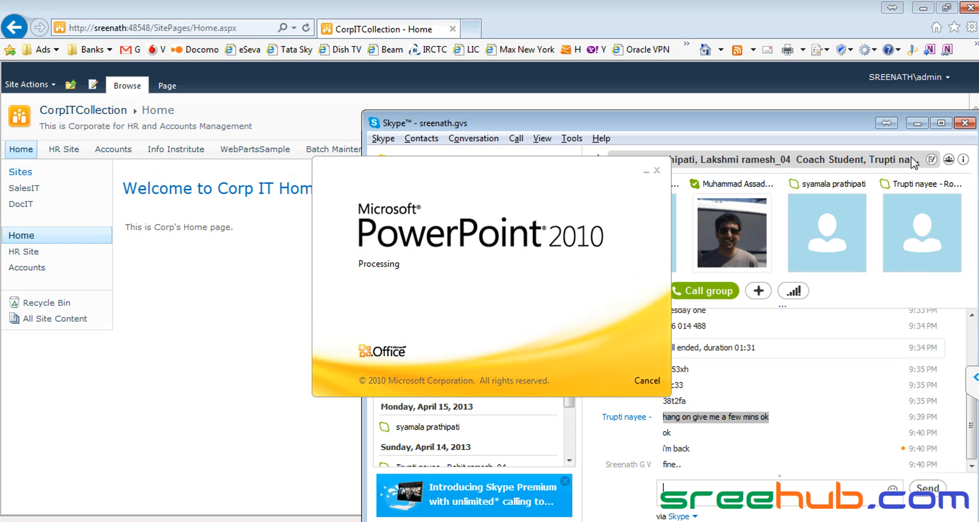
{"action": "left_click", "coordinate": [916, 124]}
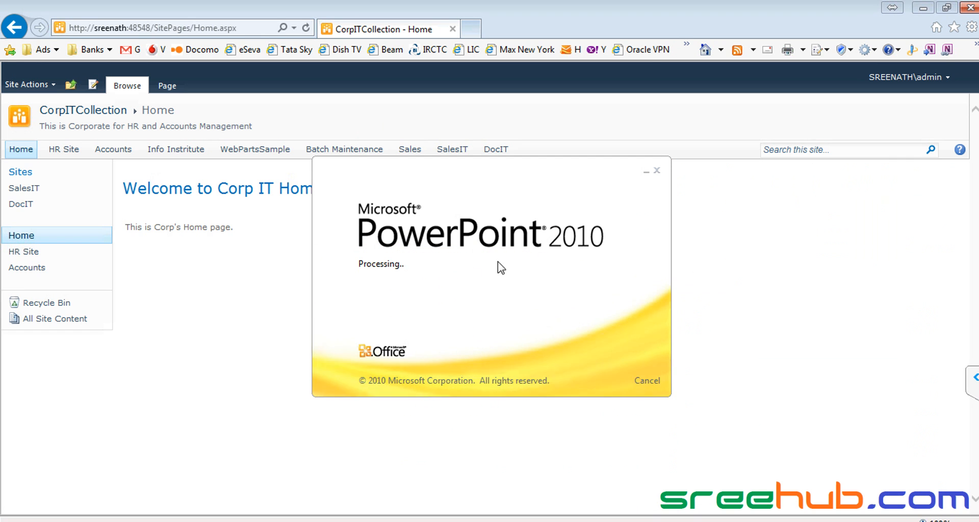
Show a blank slide near the end of the PowerPoint presentation as a full-screen slide show and set its pointer option
{"action": "scroll", "coordinate": [80, 316], "scroll_direction": "down", "scroll_amount": 10}
{"action": "scroll", "coordinate": [83, 383], "scroll_direction": "down", "scroll_amount": 10}
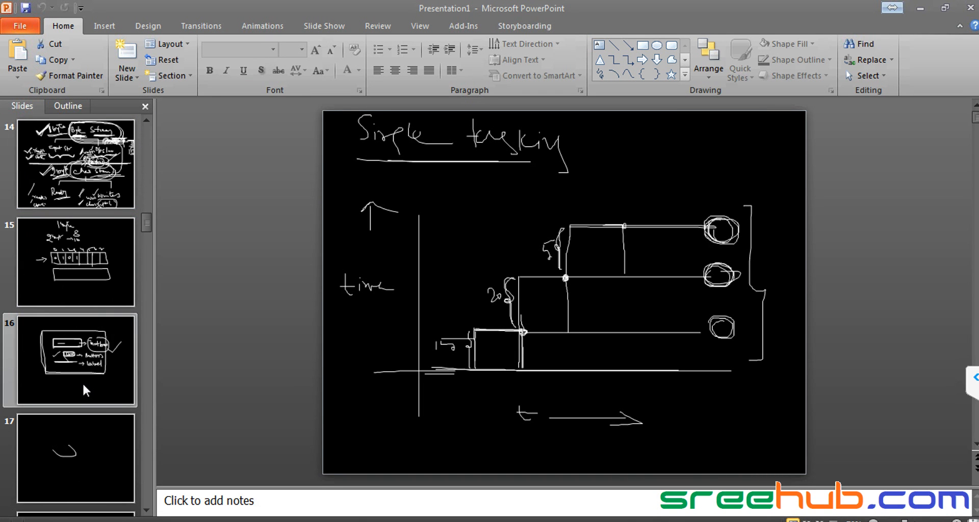
{"action": "scroll", "coordinate": [74, 398], "scroll_direction": "down", "scroll_amount": 5}
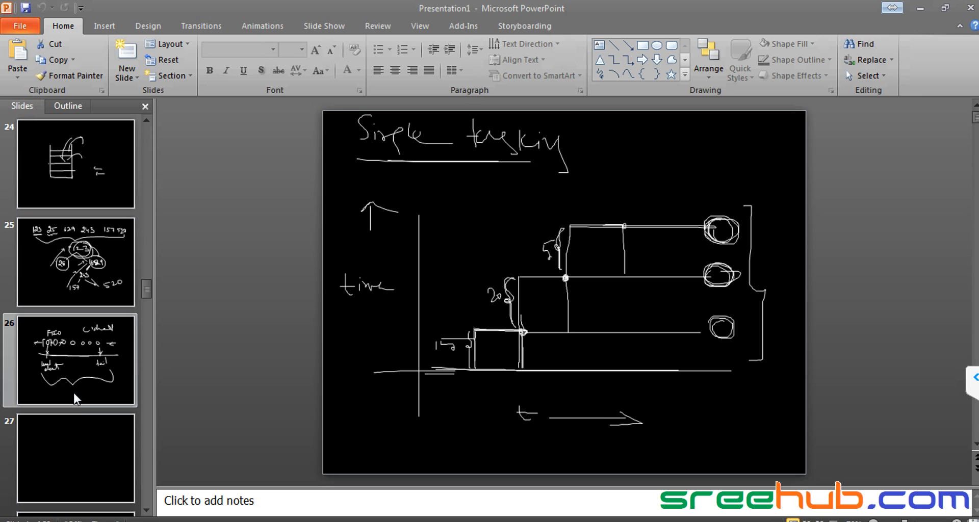
{"action": "left_click", "coordinate": [82, 288]}
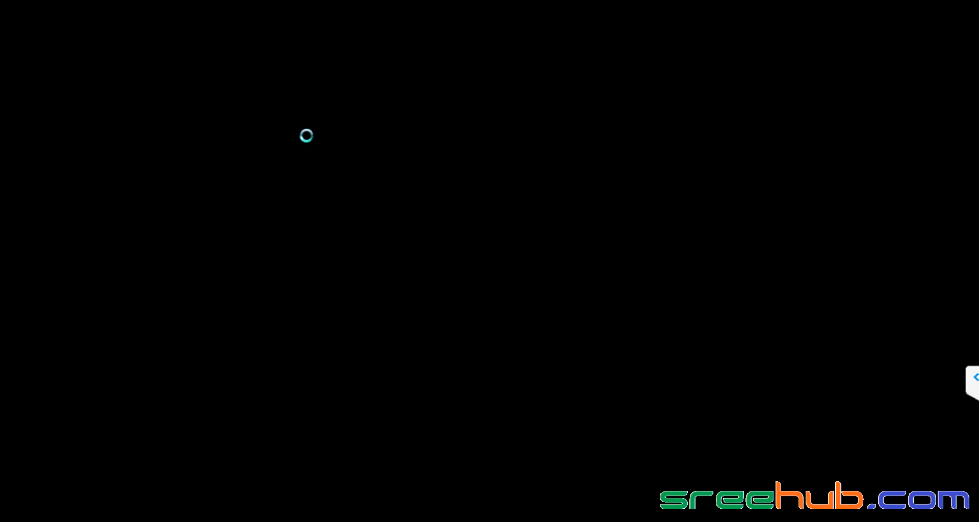
{"action": "right_click", "coordinate": [366, 209]}
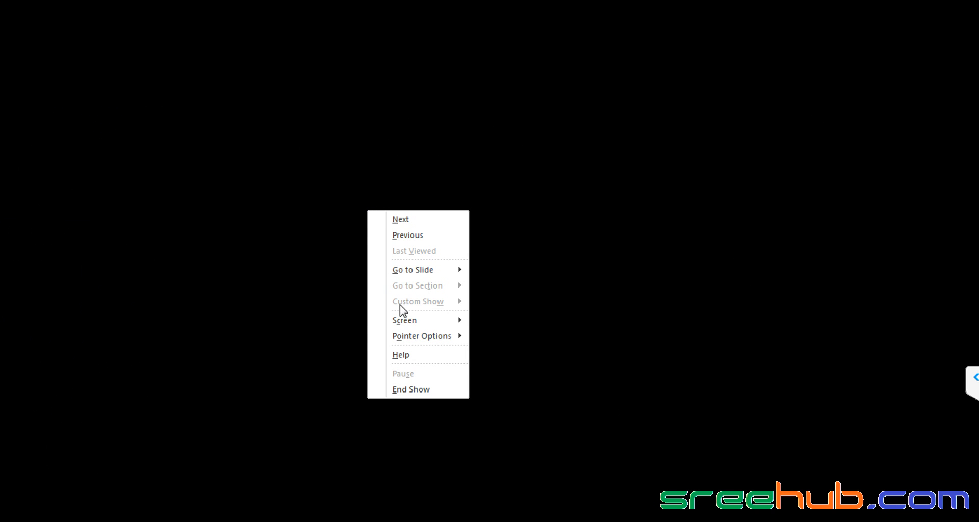
{"action": "mouse_move", "coordinate": [413, 337]}
{"action": "left_click", "coordinate": [499, 338]}
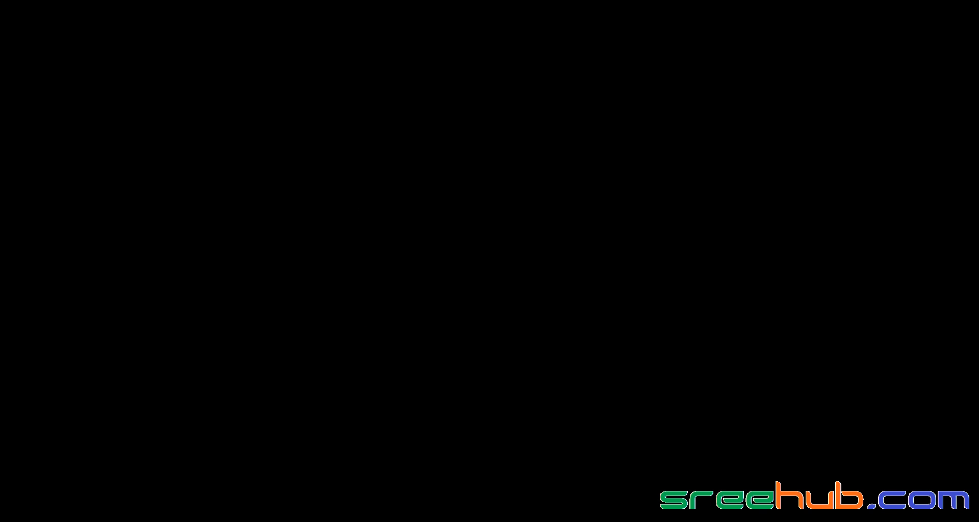
Switch to Internet Explorer and open the site templates available for a new site in CorpITCollection
{"action": "key", "text": "alt+Tab"}
{"action": "key", "text": "alt+Tab"}
{"action": "key", "text": "alt+Tab"}
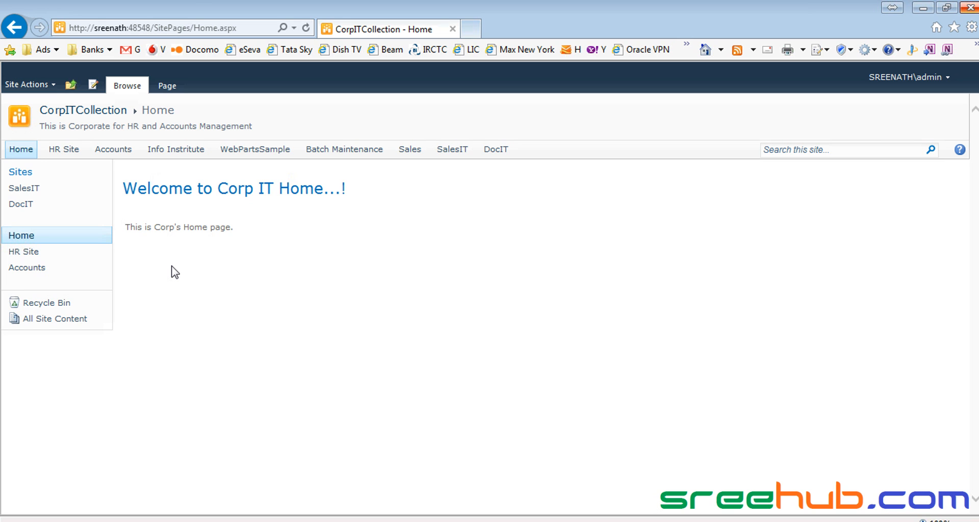
{"action": "left_click", "coordinate": [195, 29]}
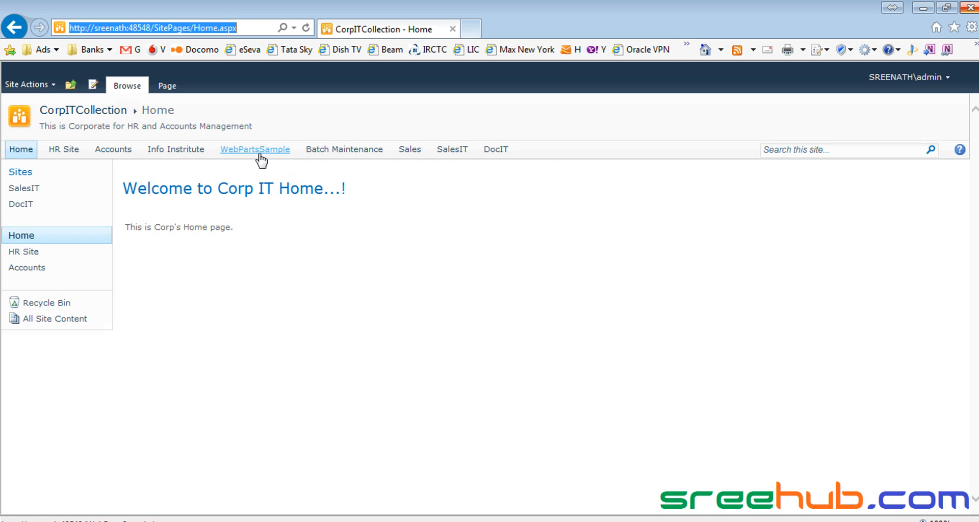
{"action": "left_click", "coordinate": [24, 83]}
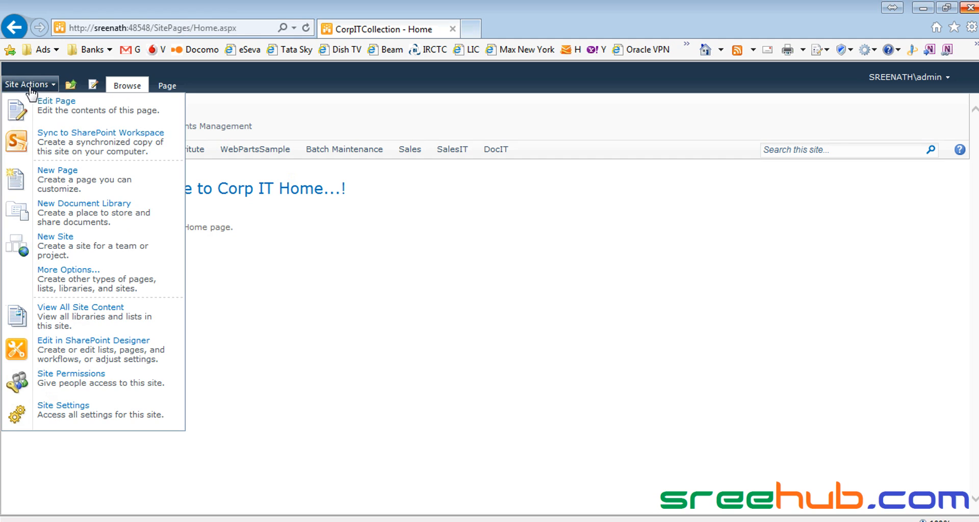
{"action": "left_click", "coordinate": [66, 242]}
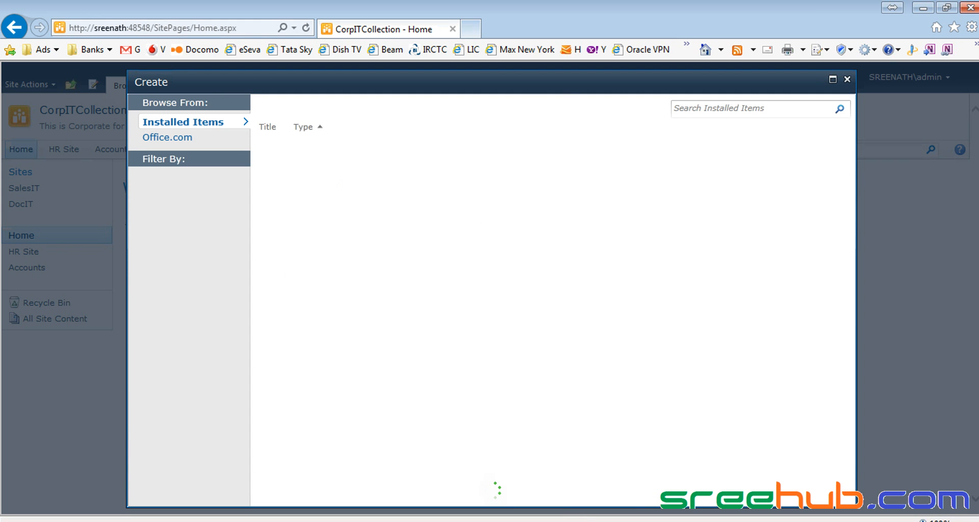
Switch to the Notepad++ notes, add a line reading "2007" two lines below the Corporate line, and select it
{"action": "key", "text": "alt+Tab"}
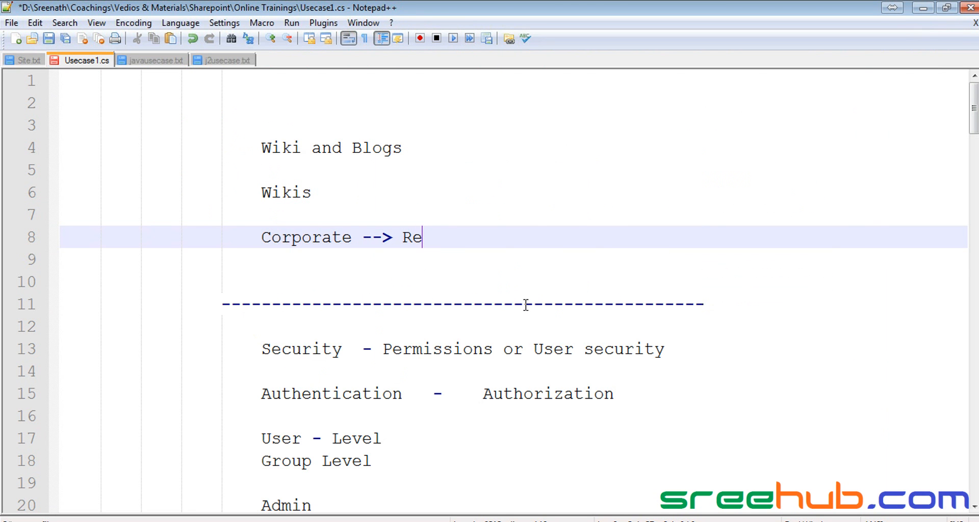
{"action": "key", "text": "Return"}
{"action": "key", "text": "Return"}
{"action": "type", "text": "2007"}
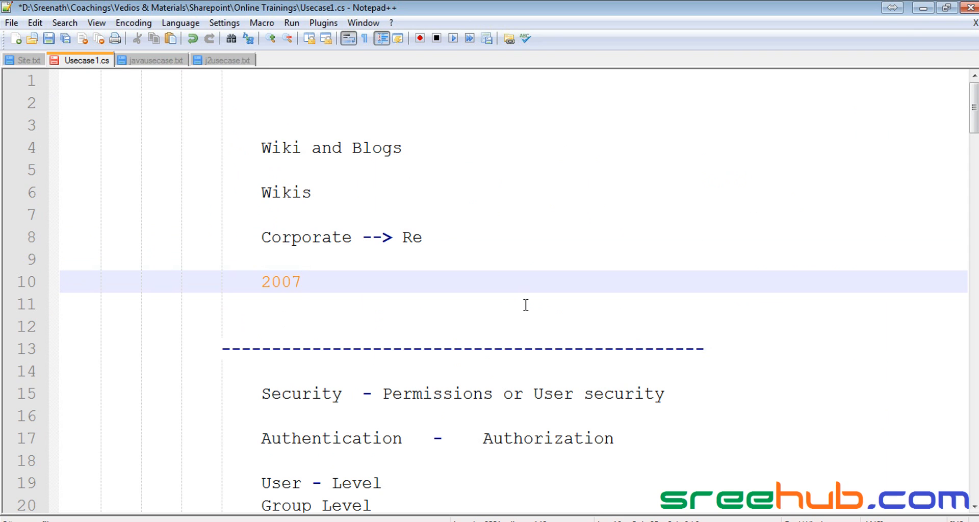
{"action": "key", "text": "shift+Home"}
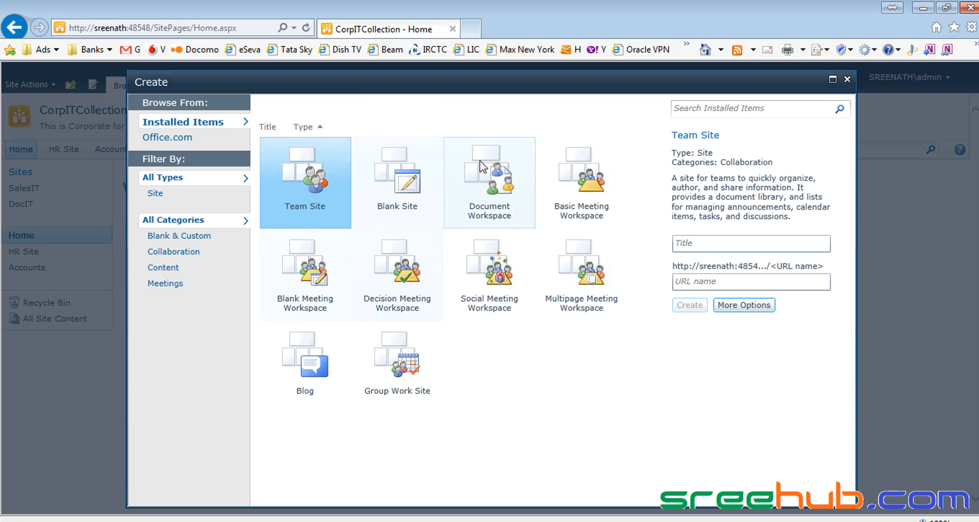
Check the Skype group chat for new messages and highlight the "Wiki and Blogs" heading in the Notepad++ notes
{"action": "key", "text": "alt+Tab"}
{"action": "key", "text": "alt+Tab"}
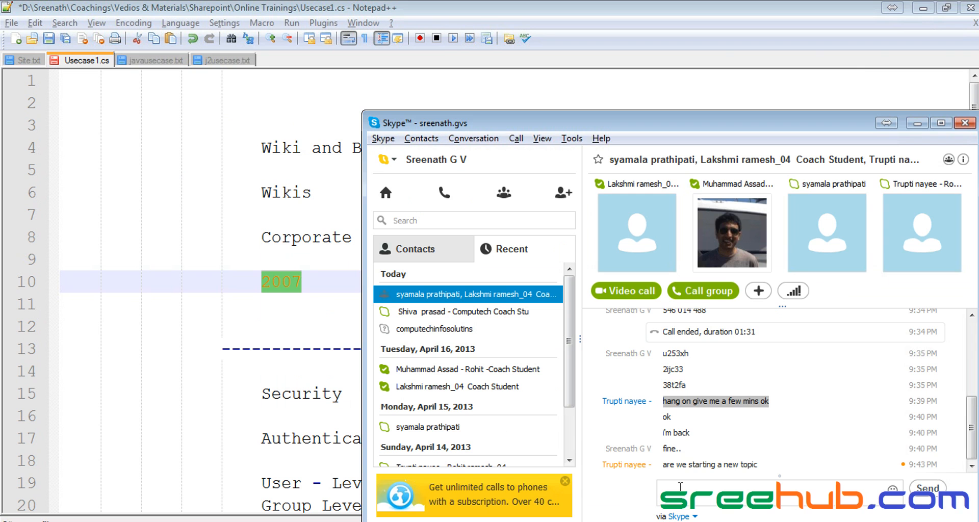
{"action": "left_click", "coordinate": [288, 148]}
{"action": "left_click_drag", "start_coordinate": [261, 147], "coordinate": [402, 148]}
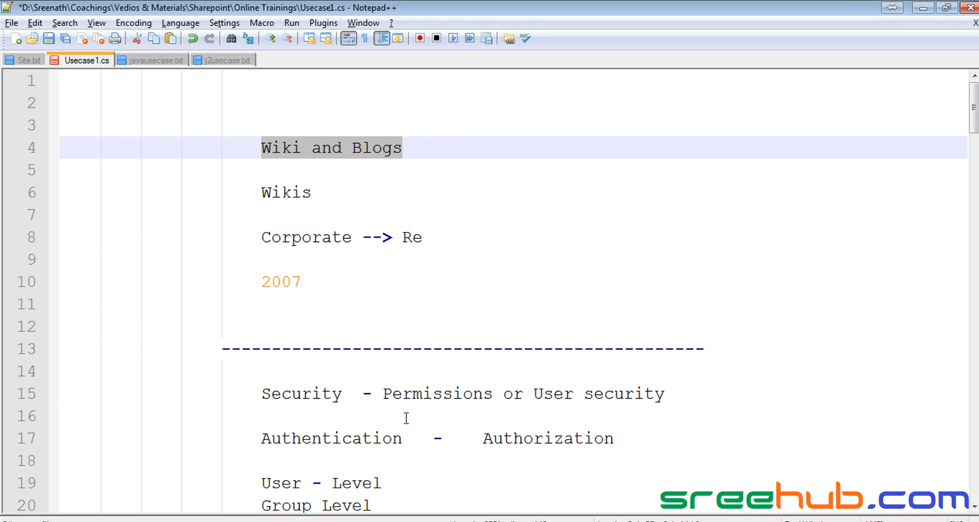
{"action": "key", "text": "alt+Tab"}
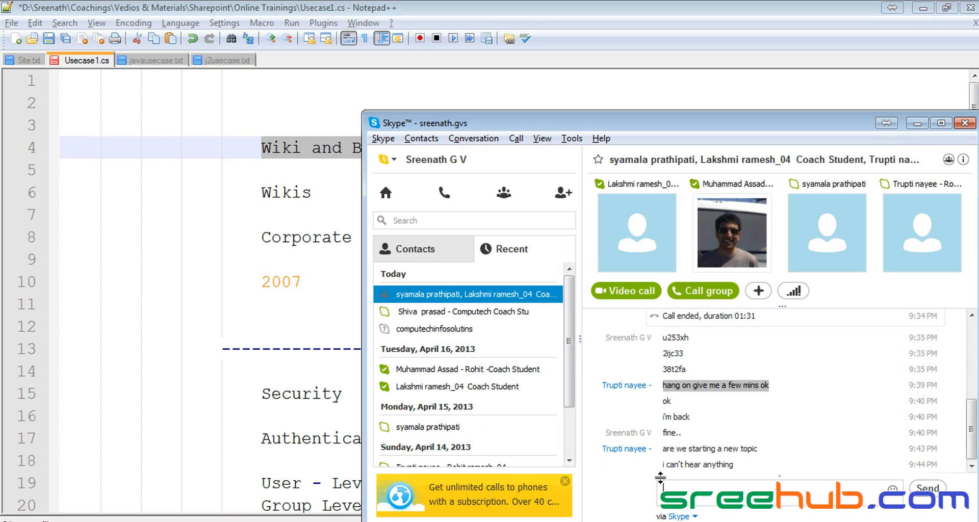
{"action": "left_click", "coordinate": [916, 122]}
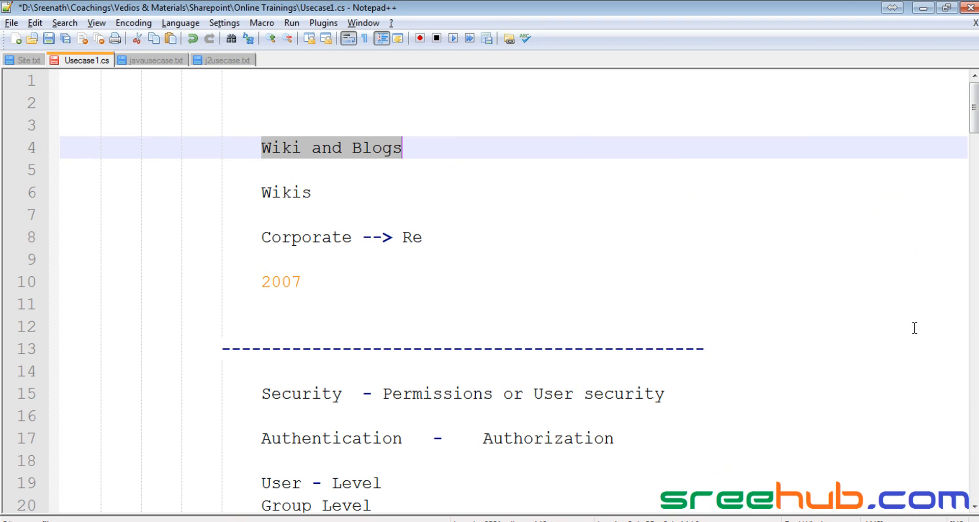
Check the TeamViewer window and the Skype group chat for the participants' latest messages
{"action": "left_click", "coordinate": [631, 521]}
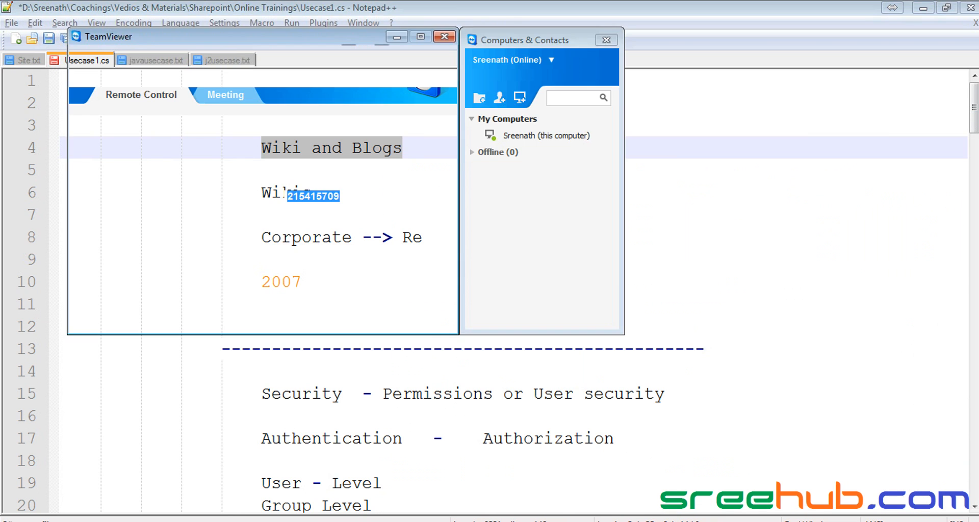
{"action": "left_click", "coordinate": [814, 292]}
{"action": "left_click", "coordinate": [923, 7]}
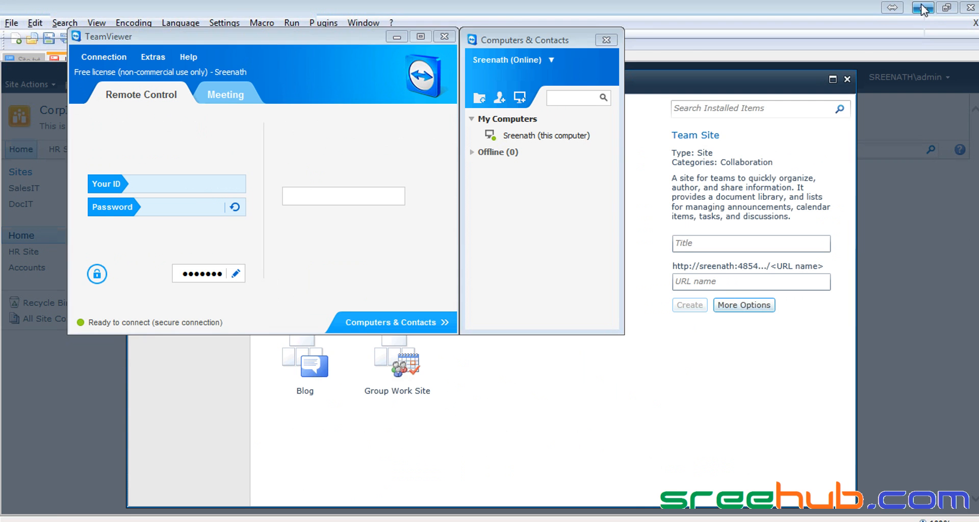
{"action": "left_click", "coordinate": [525, 520]}
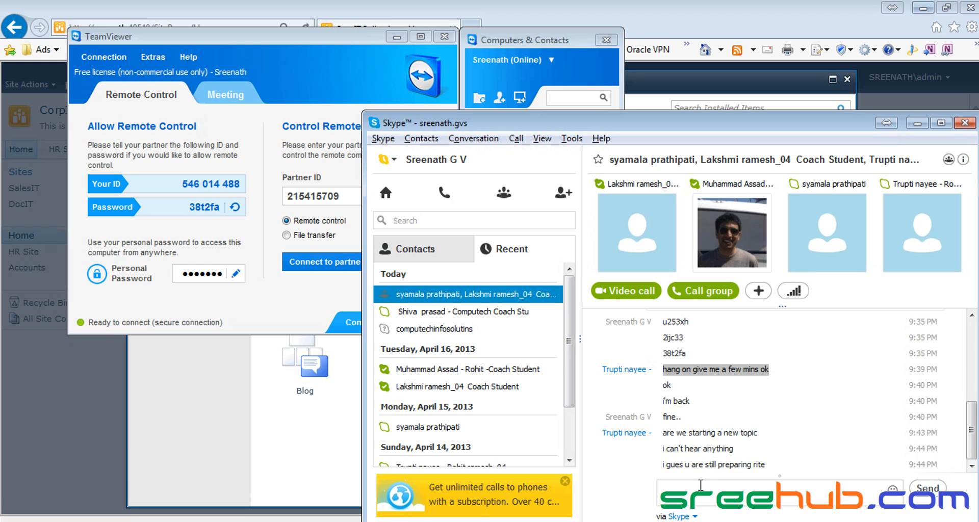
{"action": "left_click", "coordinate": [810, 521]}
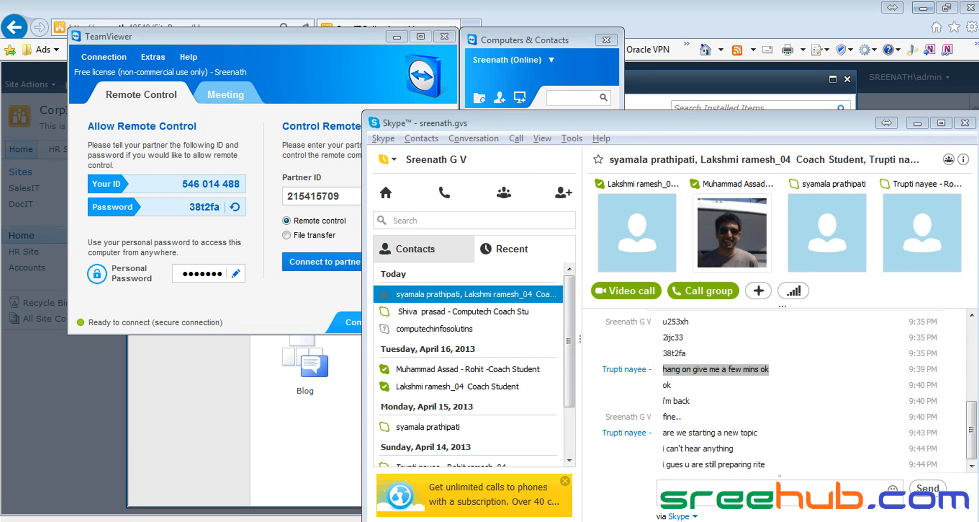
{"action": "left_click", "coordinate": [673, 463]}
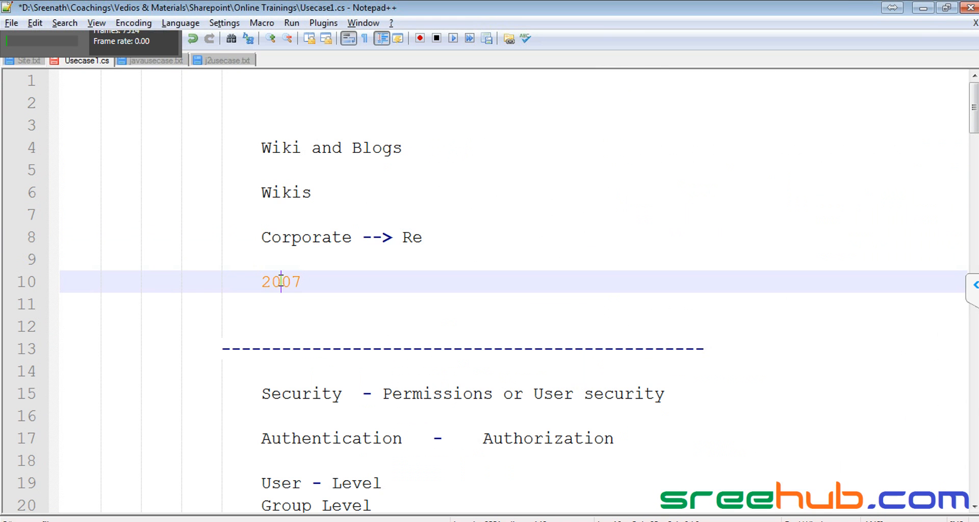
{"action": "double_click", "coordinate": [281, 282]}
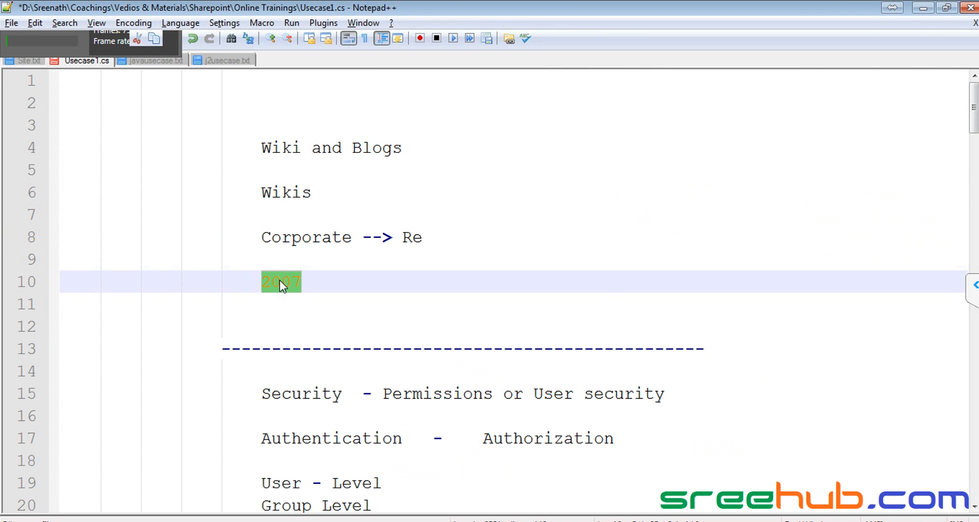
{"action": "left_click", "coordinate": [282, 214]}
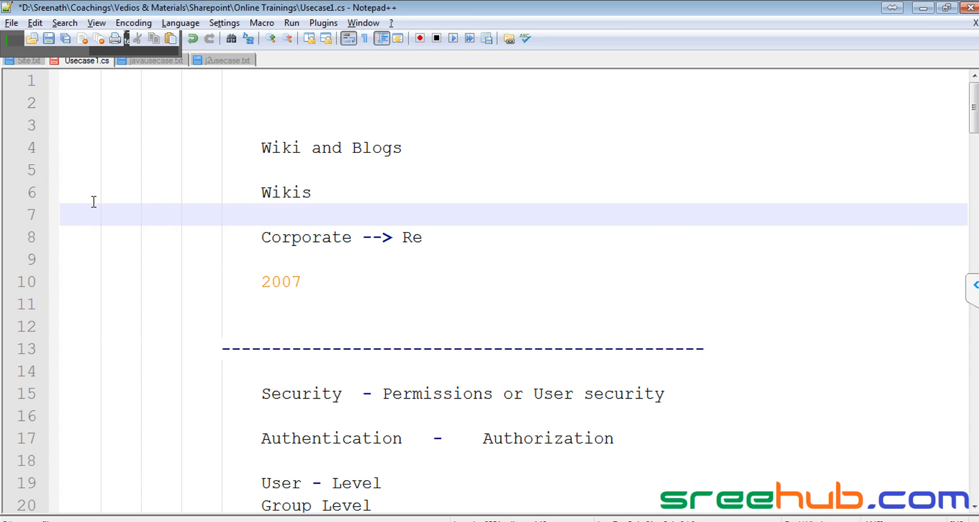
{"action": "double_click", "coordinate": [281, 281]}
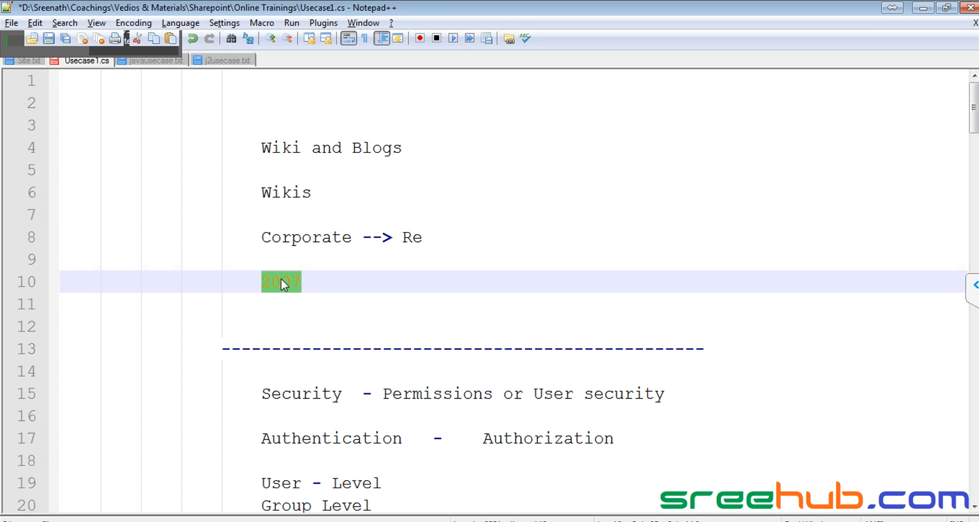
{"action": "triple_click", "coordinate": [281, 280]}
{"action": "left_click", "coordinate": [285, 277]}
{"action": "double_click", "coordinate": [286, 280]}
{"action": "right_click", "coordinate": [846, 521]}
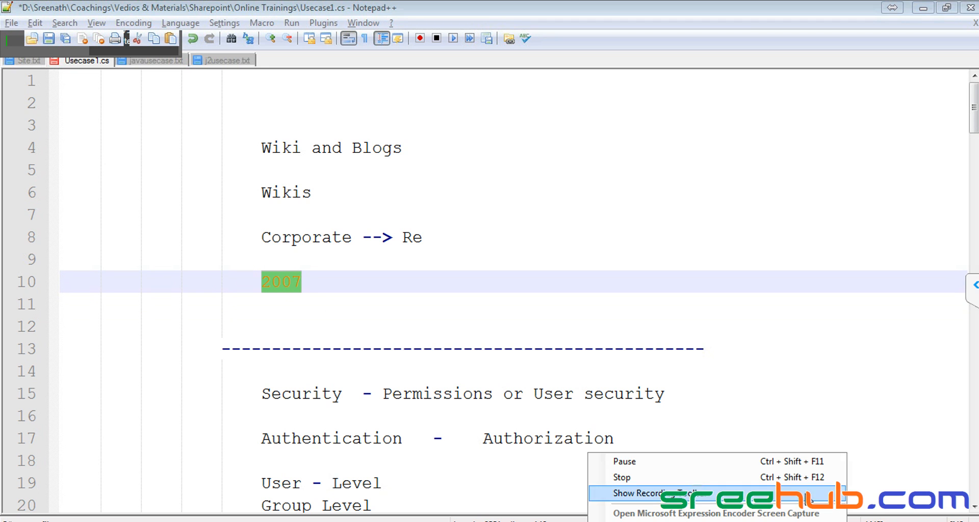
{"action": "left_click", "coordinate": [536, 311]}
Replace "2007" in the notes with "2010 ->" and select the new line
{"action": "double_click", "coordinate": [294, 283]}
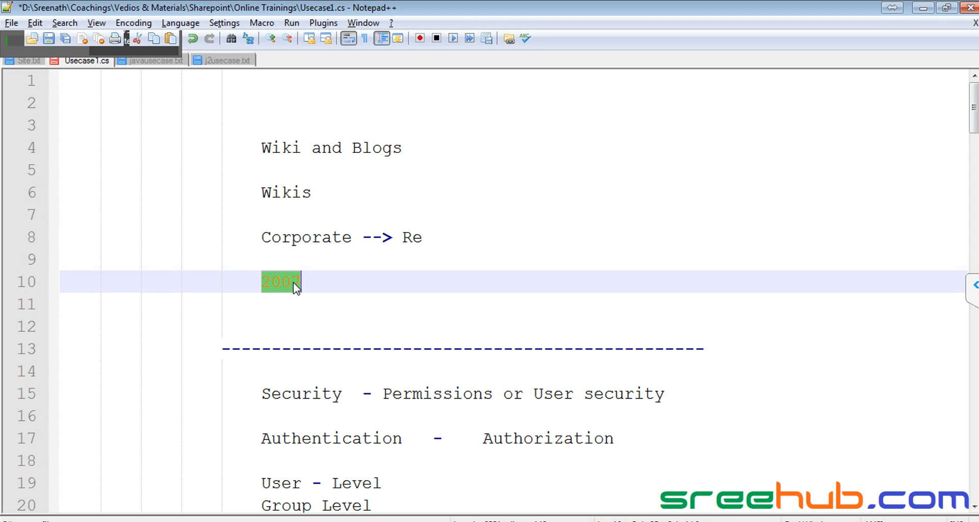
{"action": "type", "text": "2010"}
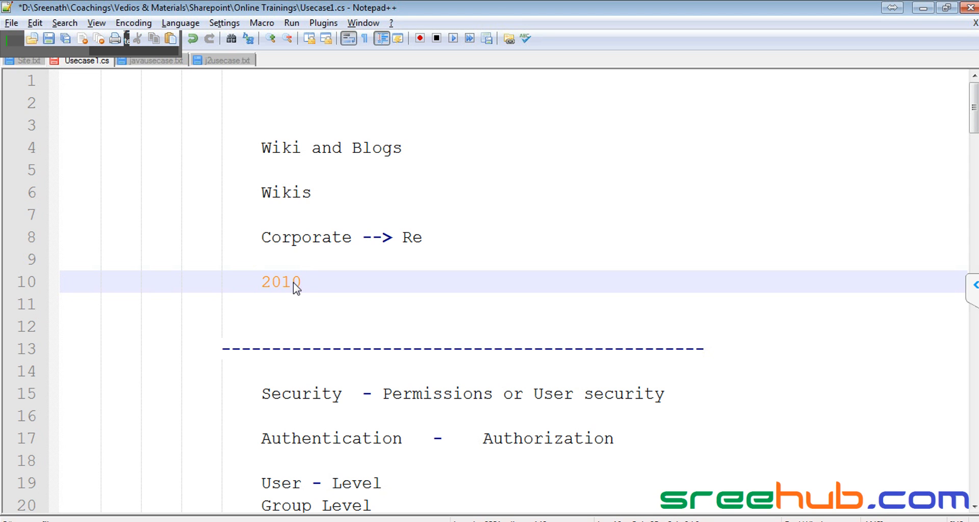
{"action": "type", "text": "  ->"}
{"action": "key", "text": "shift+Home"}
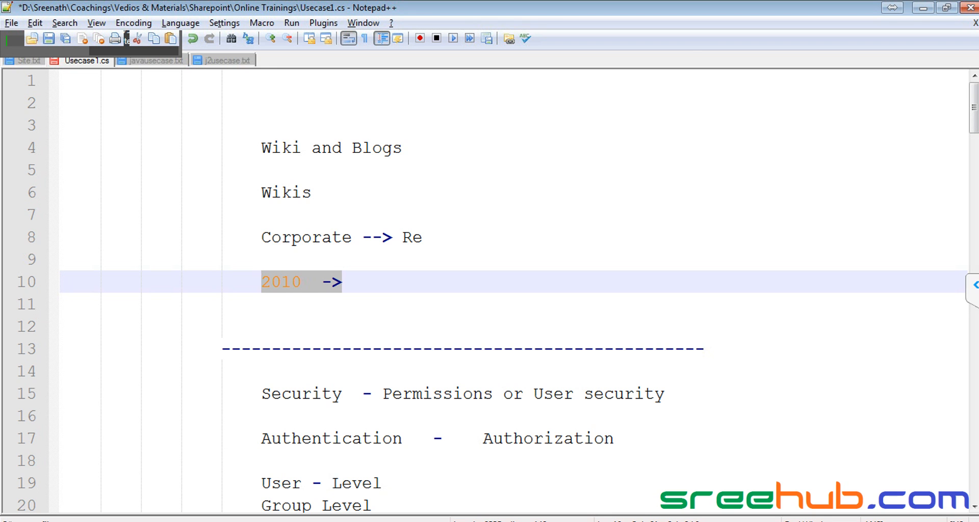
Switch to Internet Explorer and open the dialog for creating other pages, lists, libraries and sites in CorpITCollection
{"action": "key", "text": "alt+Tab"}
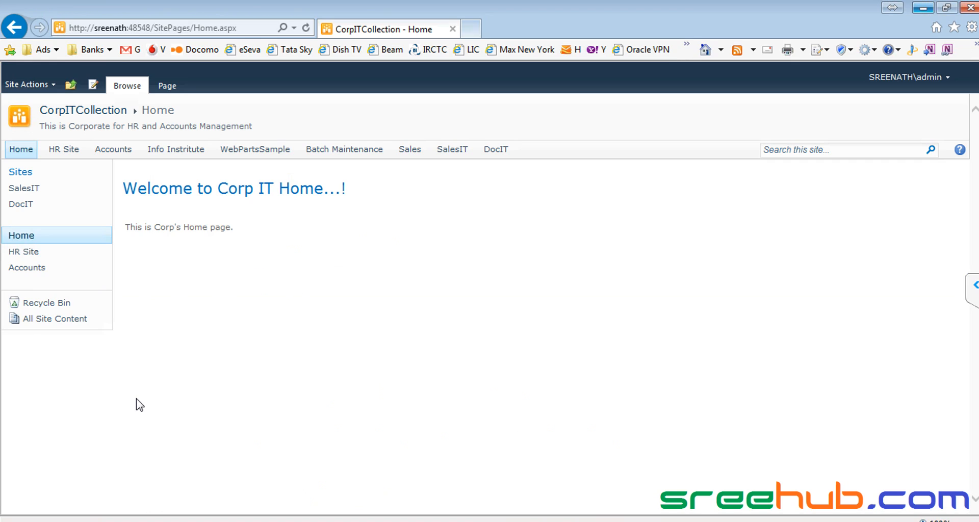
{"action": "left_click", "coordinate": [30, 87]}
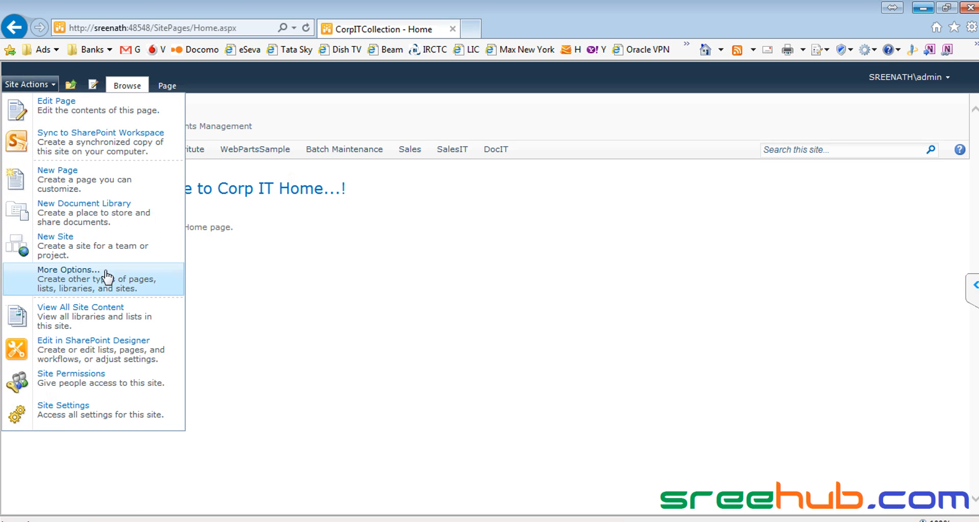
{"action": "left_click", "coordinate": [96, 287]}
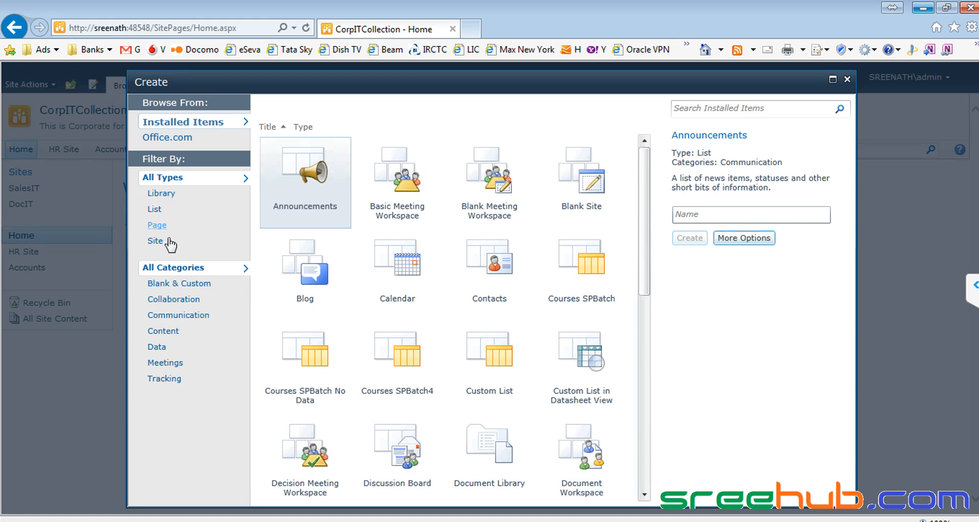
{"action": "left_click", "coordinate": [159, 224]}
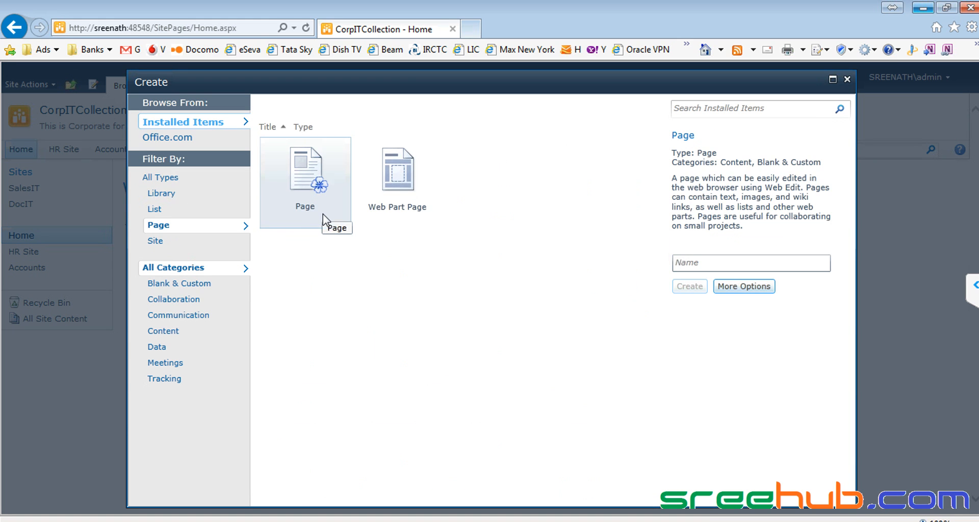
{"action": "left_click", "coordinate": [690, 259]}
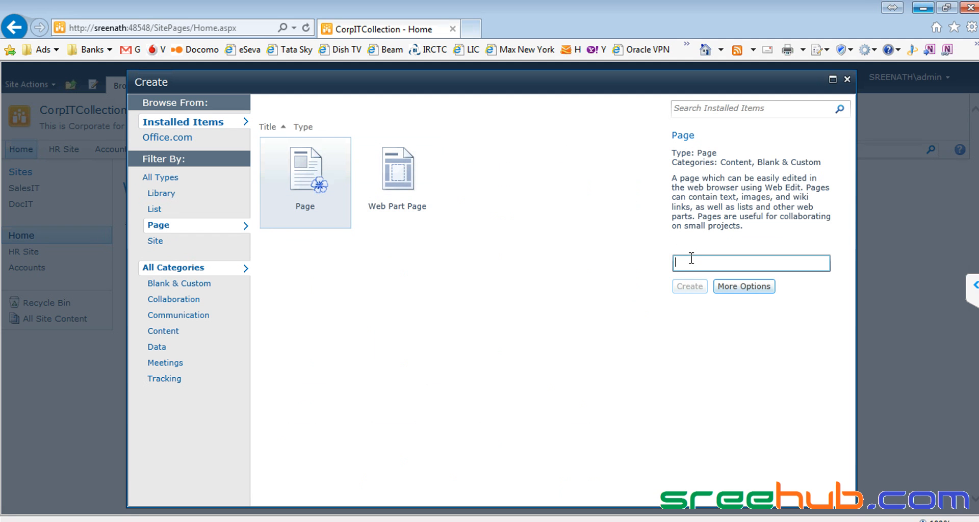
{"action": "type", "text": "IT Wiki"}
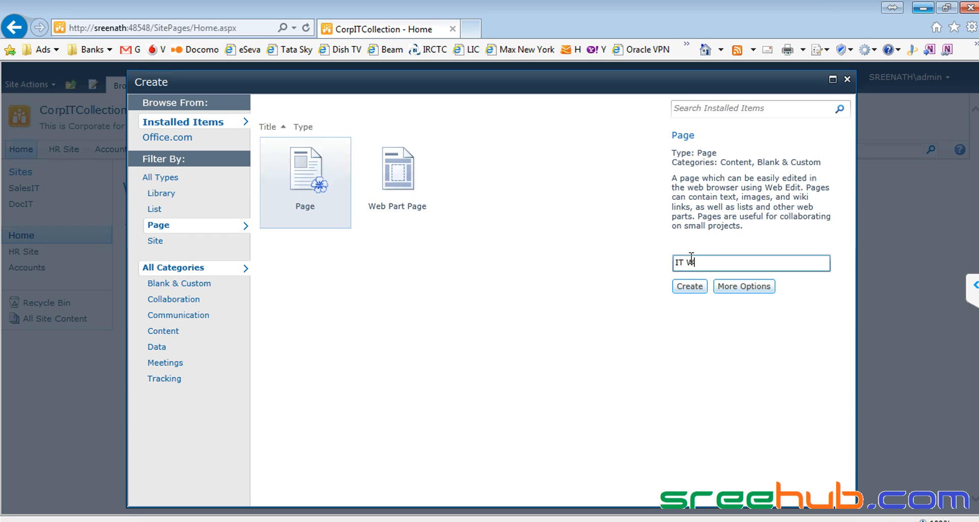
{"action": "key", "text": "BackSpace"}
{"action": "key", "text": "BackSpace"}
{"action": "key", "text": "BackSpace"}
{"action": "type", "text": "iki"}
{"action": "left_click", "coordinate": [734, 288]}
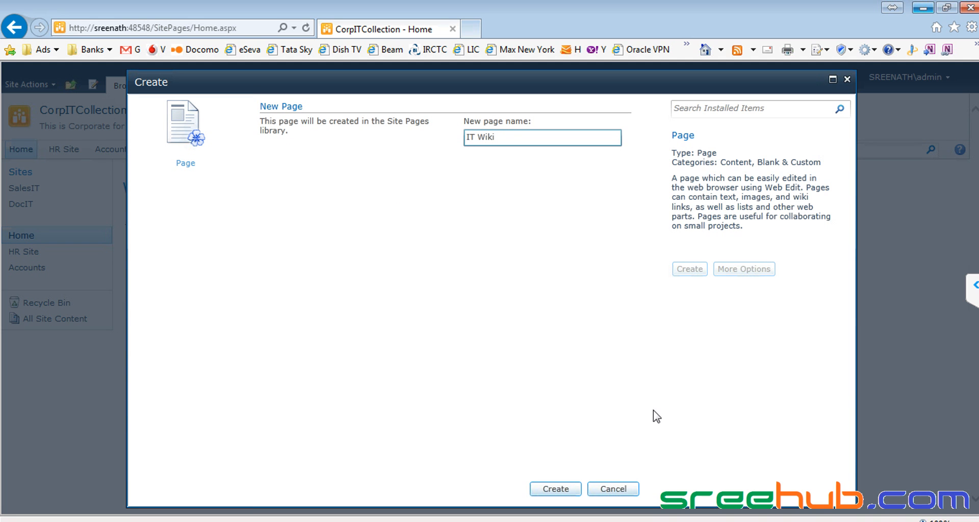
{"action": "left_click", "coordinate": [613, 489]}
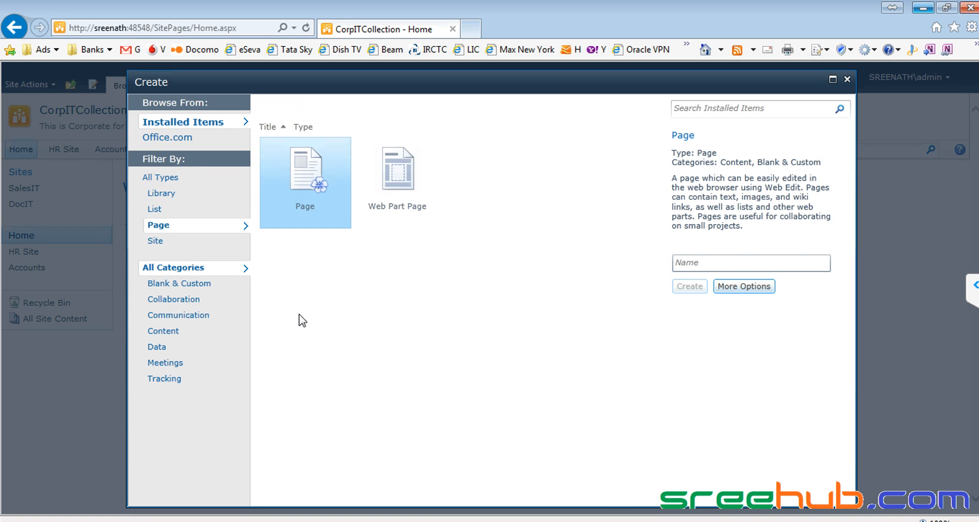
Choose the Blank Site template and enter the title "IT Wiki" with the URL name "ITWiki"
{"action": "left_click", "coordinate": [169, 244]}
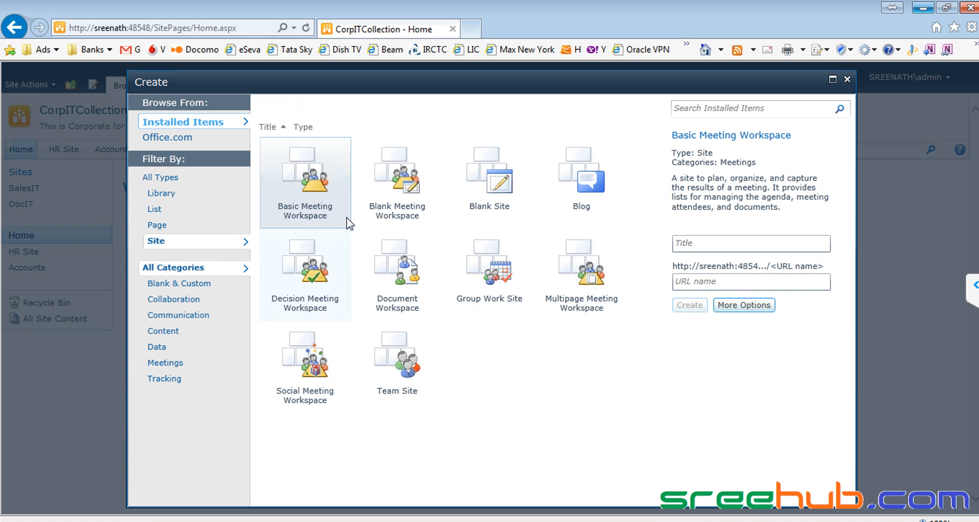
{"action": "left_click", "coordinate": [484, 190]}
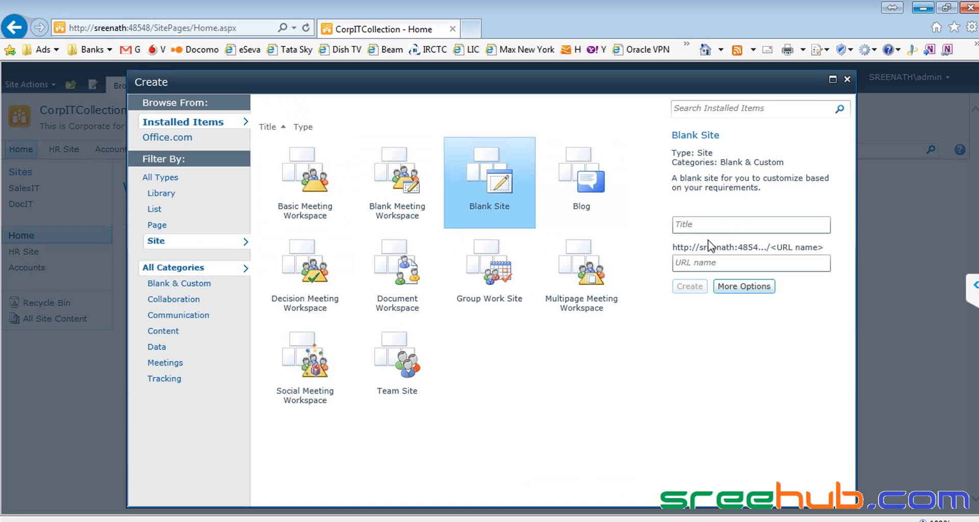
{"action": "left_click", "coordinate": [721, 223]}
{"action": "type", "text": "IT Wiki"}
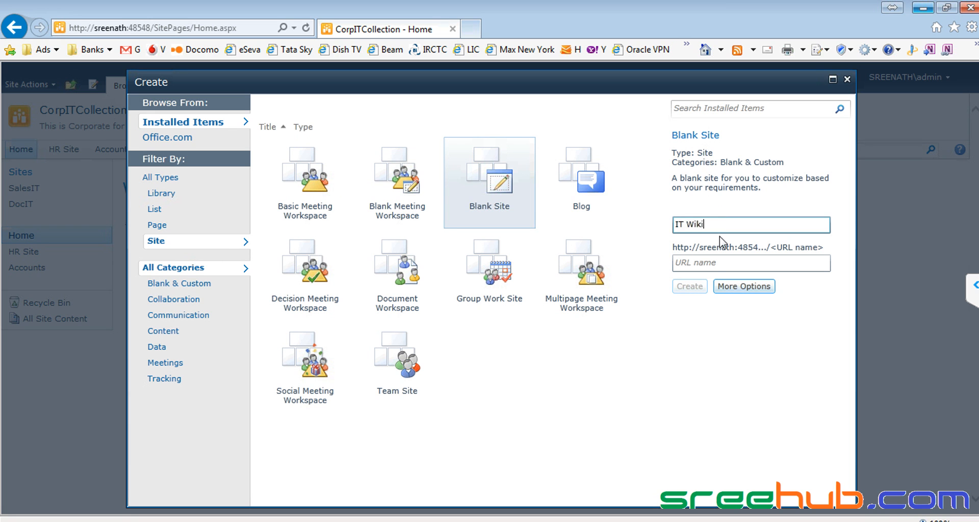
{"action": "left_click", "coordinate": [713, 260]}
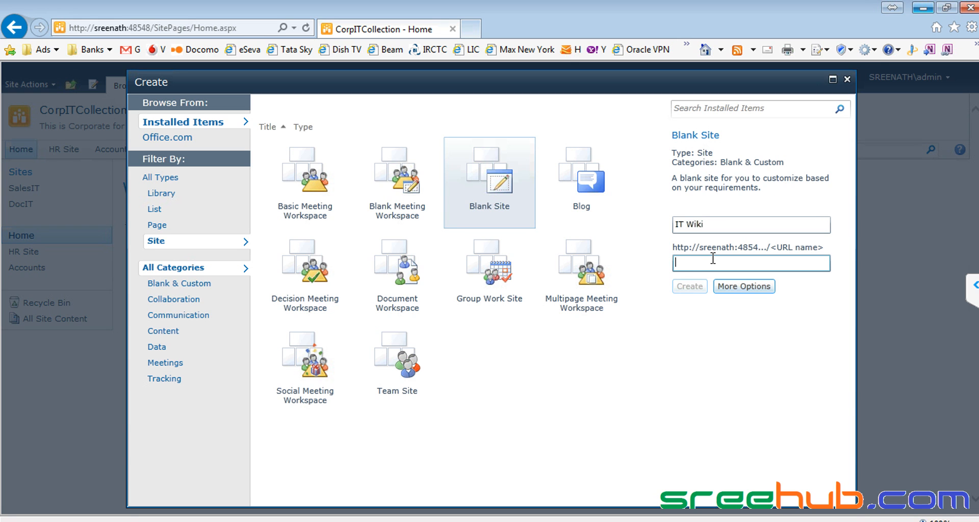
{"action": "type", "text": "ITWiki"}
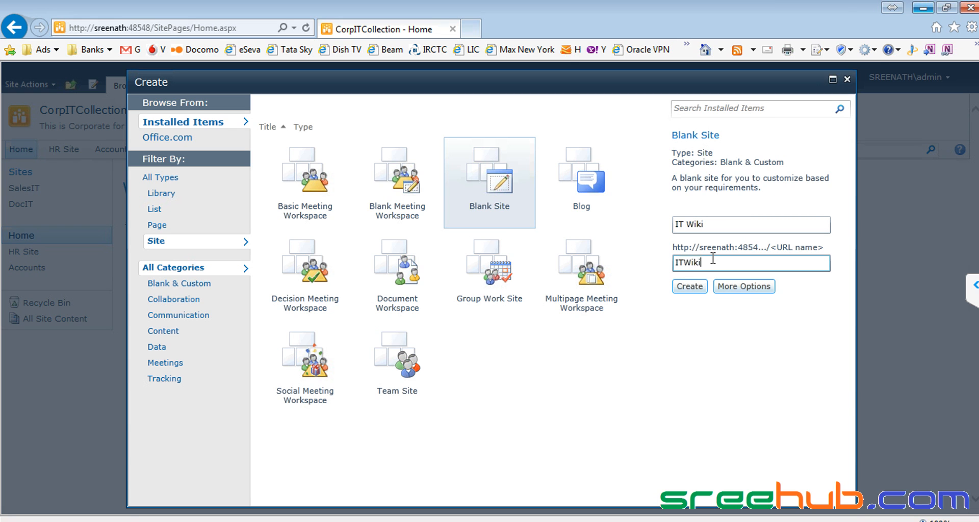
Show the additional site options and set the description to "This is Wiki for Whole Corp IT share holders."
{"action": "left_click", "coordinate": [731, 288]}
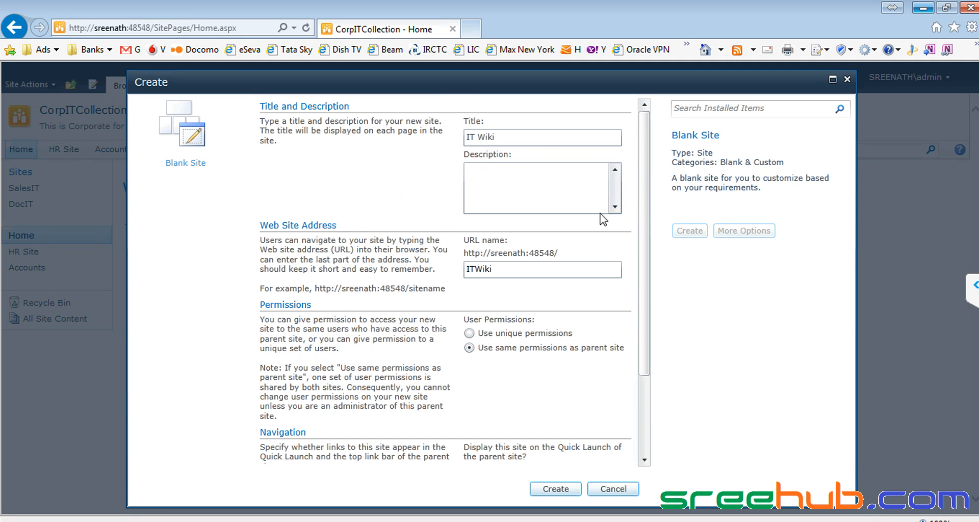
{"action": "left_click", "coordinate": [517, 186]}
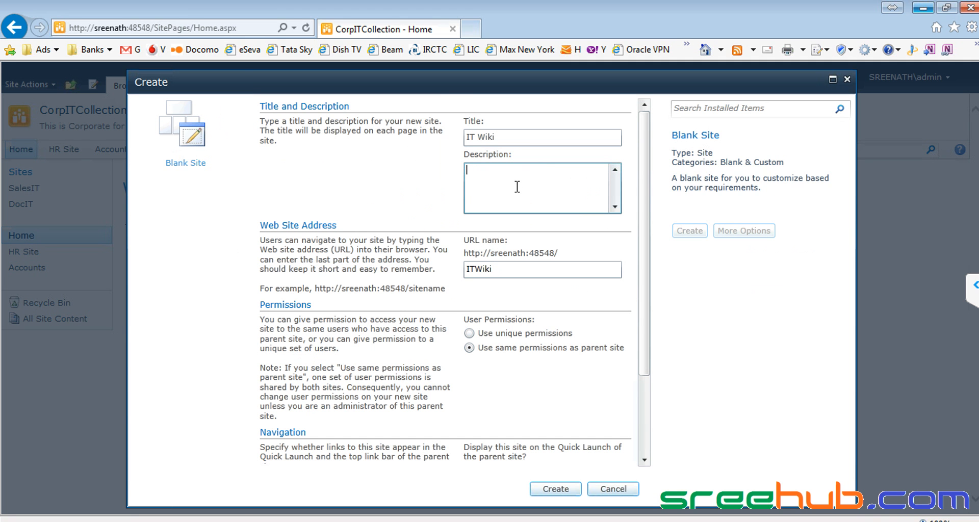
{"action": "type", "text": "This is Wiki for Whole Corp IT"}
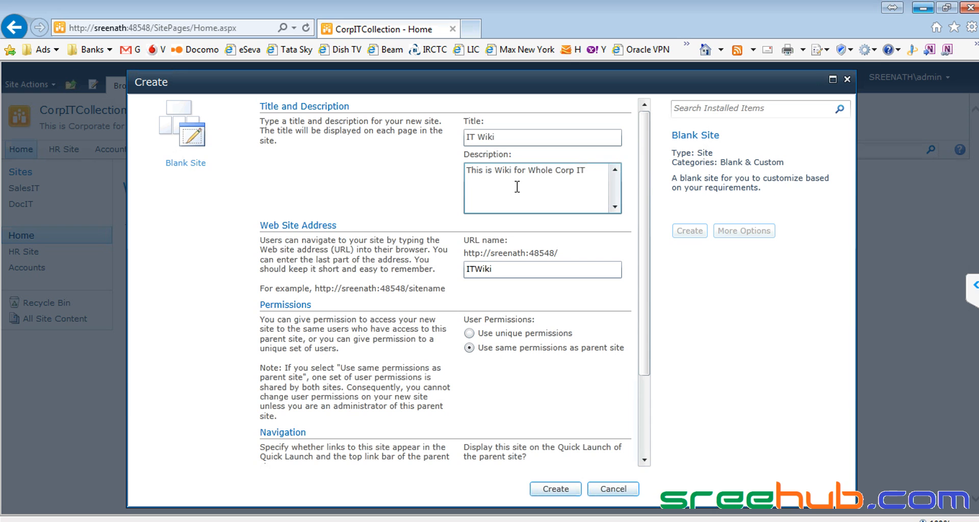
{"action": "type", "text": "hare holders."}
Display the new site on the parent site's Quick Launch and create the site
{"action": "left_click_drag", "start_coordinate": [645, 338], "coordinate": [644, 398]}
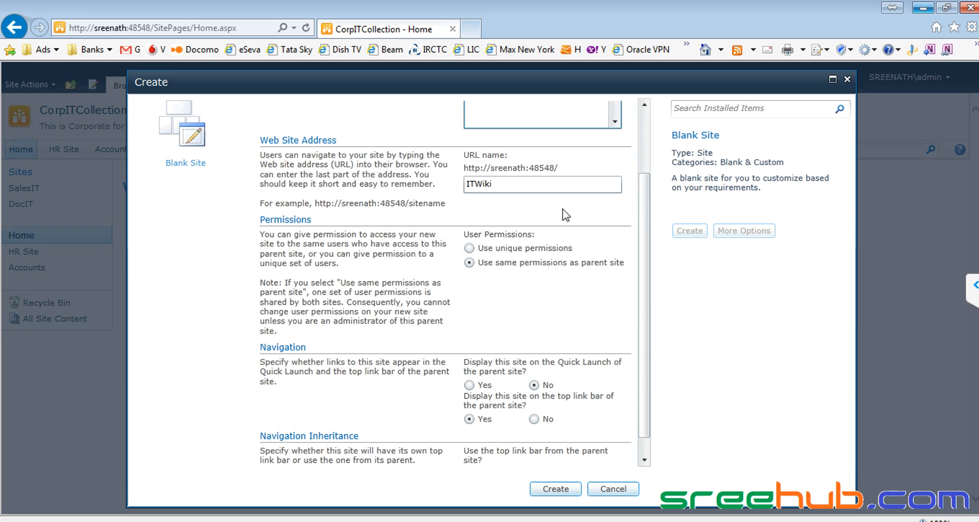
{"action": "left_click", "coordinate": [469, 385]}
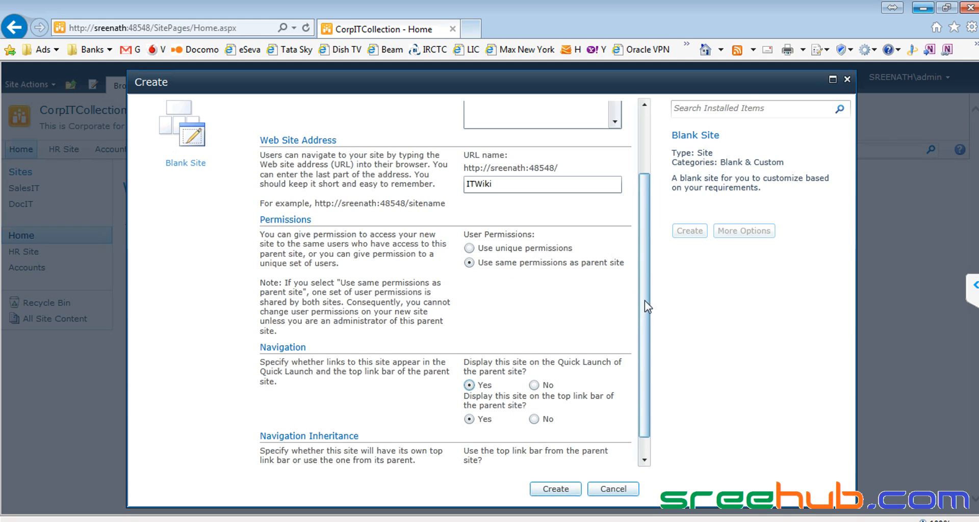
{"action": "scroll", "coordinate": [644, 300], "scroll_direction": "down", "scroll_amount": 1}
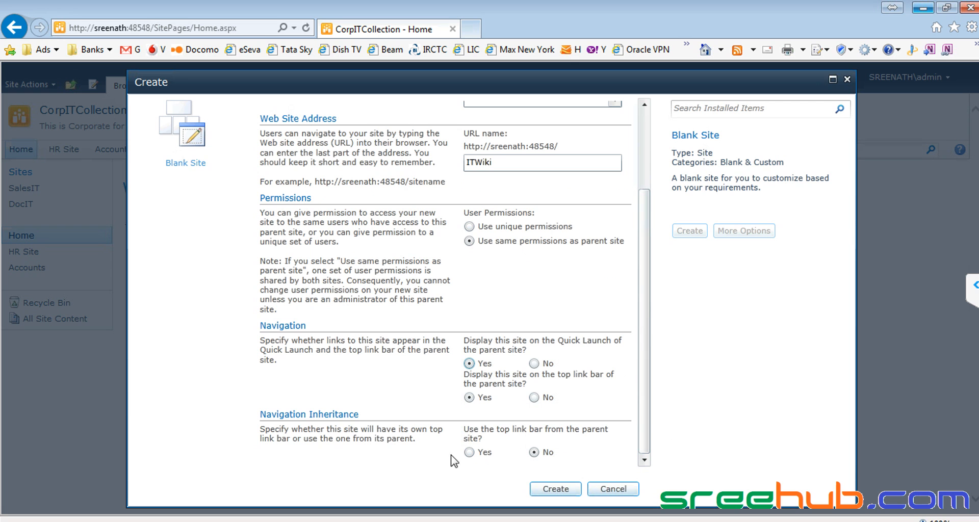
{"action": "left_click", "coordinate": [556, 489]}
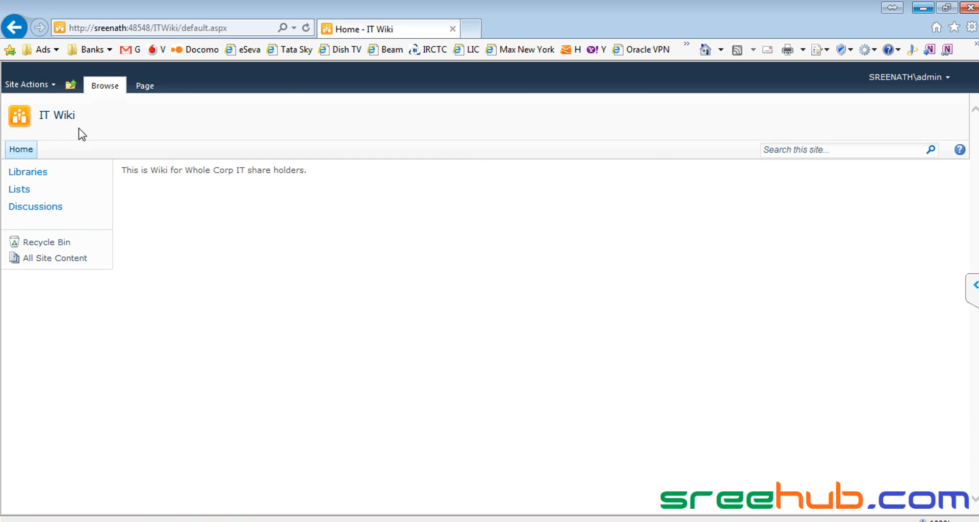
Go up to the CorpITCollection home page and reopen the IT Wiki site from its top link bar
{"action": "left_click", "coordinate": [72, 88]}
{"action": "left_click", "coordinate": [116, 125]}
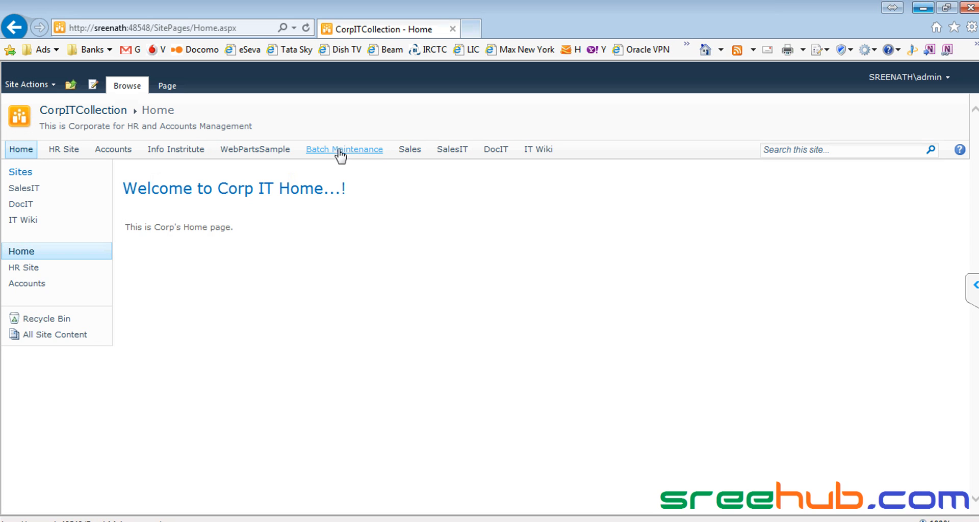
{"action": "left_click", "coordinate": [534, 153]}
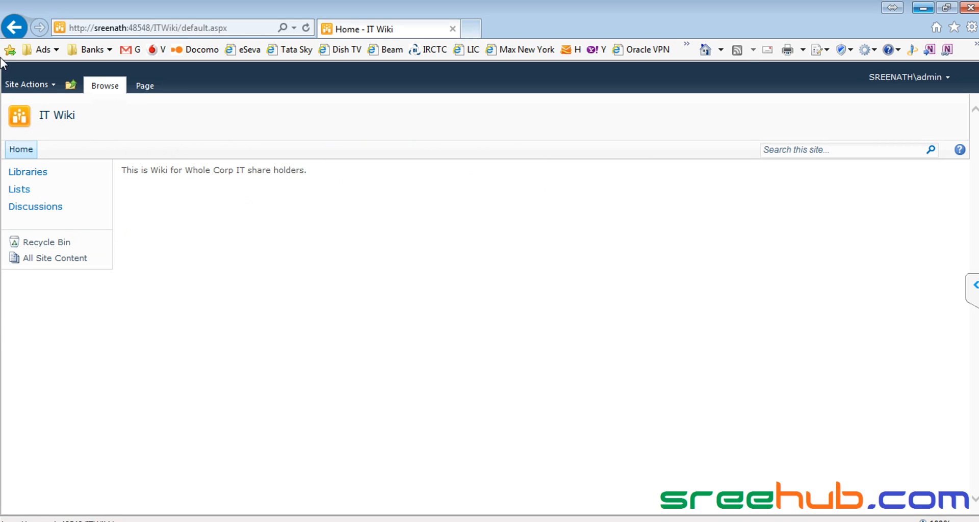
Open the IT Wiki site's theme settings, and accept saving Presentation1 in PowerPoint but cancel the save in progress
{"action": "left_click", "coordinate": [32, 88]}
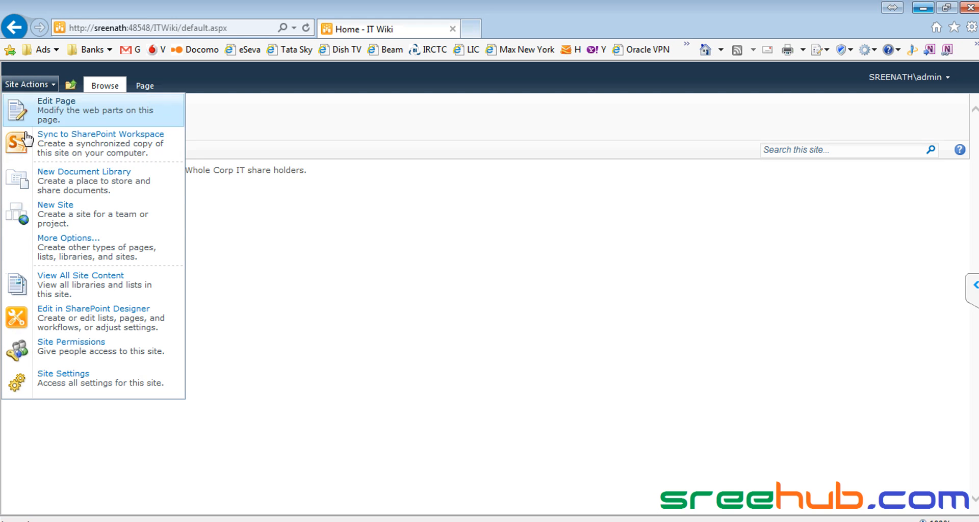
{"action": "left_click", "coordinate": [87, 376]}
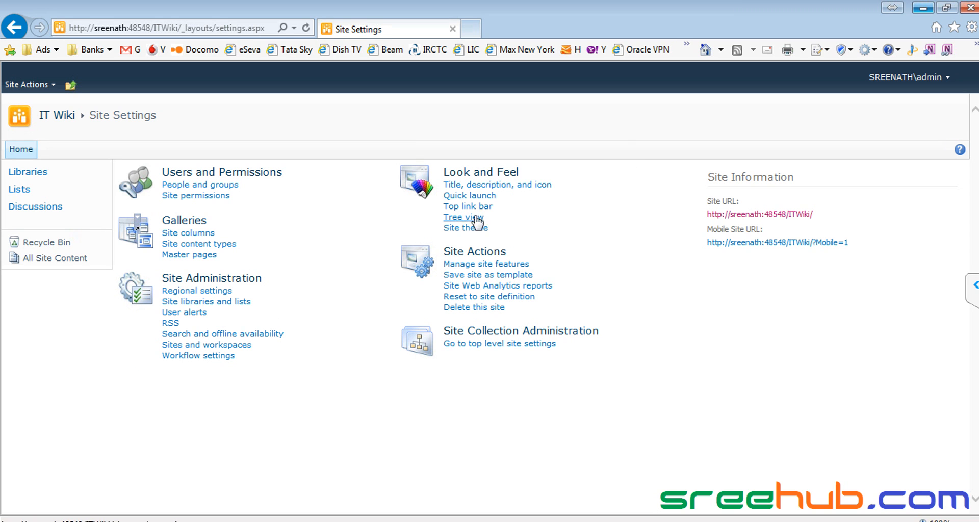
{"action": "left_click", "coordinate": [459, 229]}
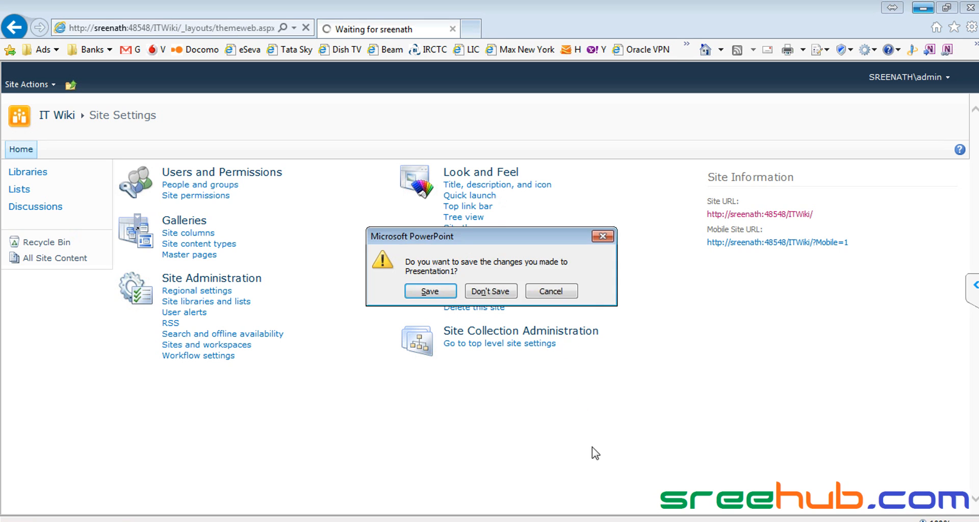
{"action": "left_click", "coordinate": [446, 296]}
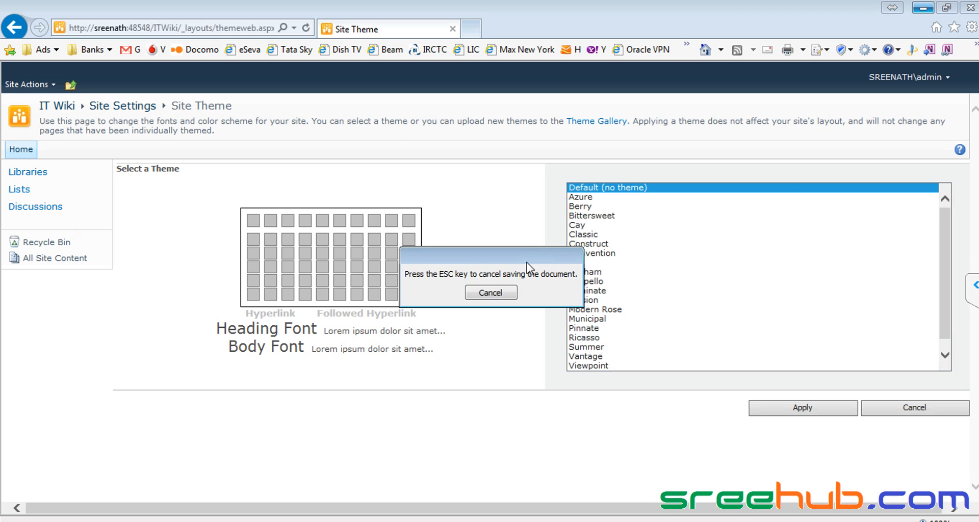
{"action": "left_click", "coordinate": [490, 294]}
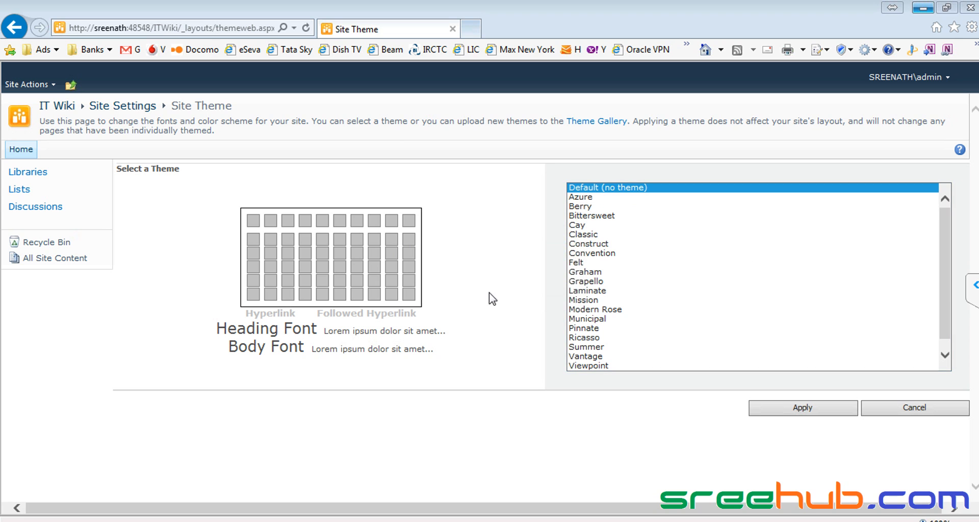
Preview the Azure, Berry, Bittersweet and Cay themes and apply the Classic theme to the IT Wiki site
{"action": "left_click", "coordinate": [607, 197]}
{"action": "left_click", "coordinate": [605, 206]}
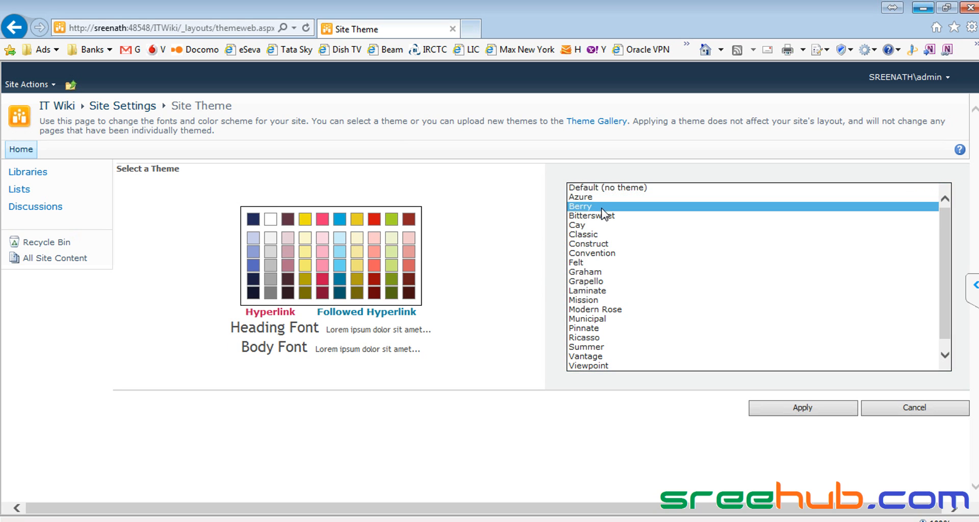
{"action": "left_click", "coordinate": [602, 215]}
{"action": "left_click", "coordinate": [602, 224]}
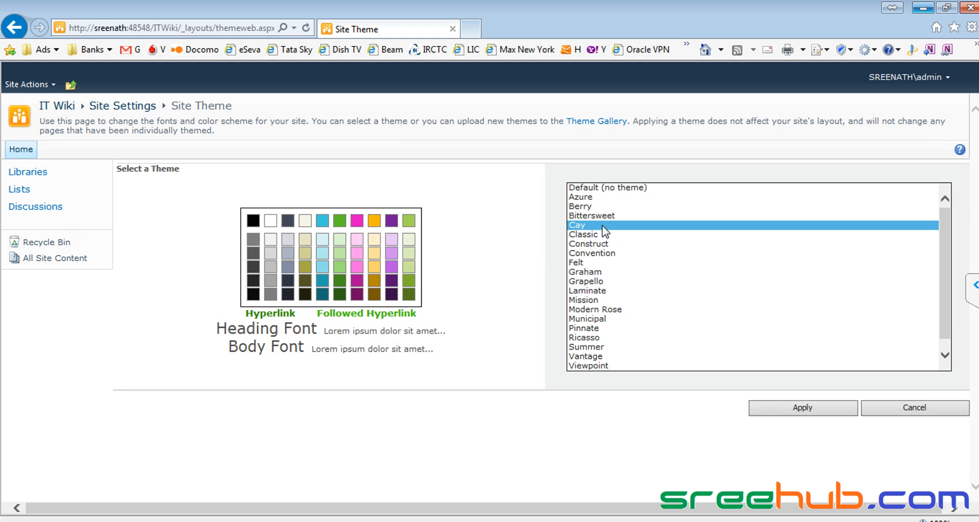
{"action": "left_click", "coordinate": [603, 234]}
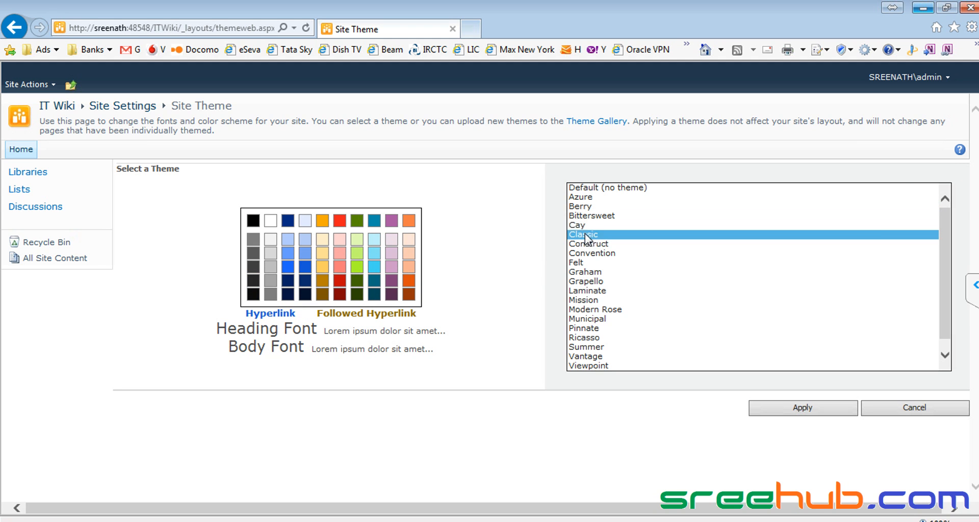
{"action": "left_click", "coordinate": [791, 408]}
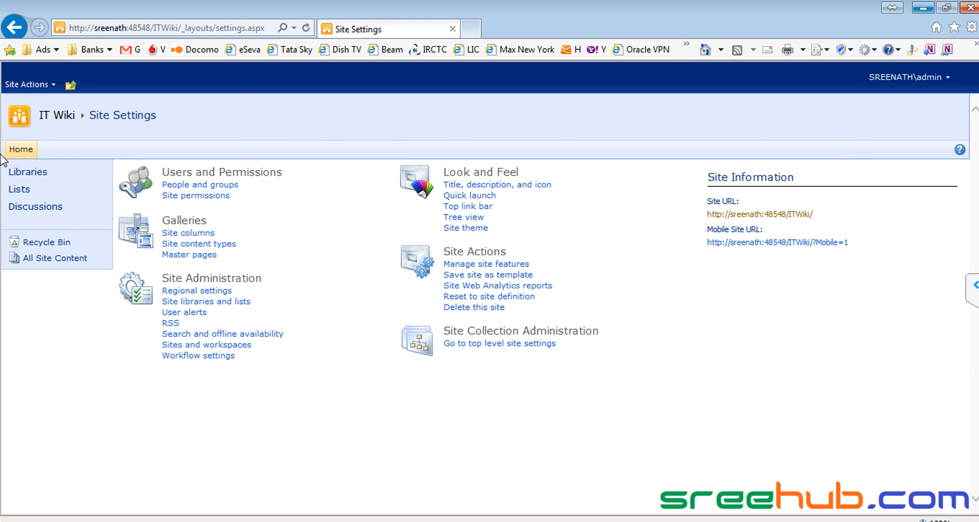
Check the IT Wiki home page with its theme and go back up to the CorpITCollection home page
{"action": "left_click", "coordinate": [28, 149]}
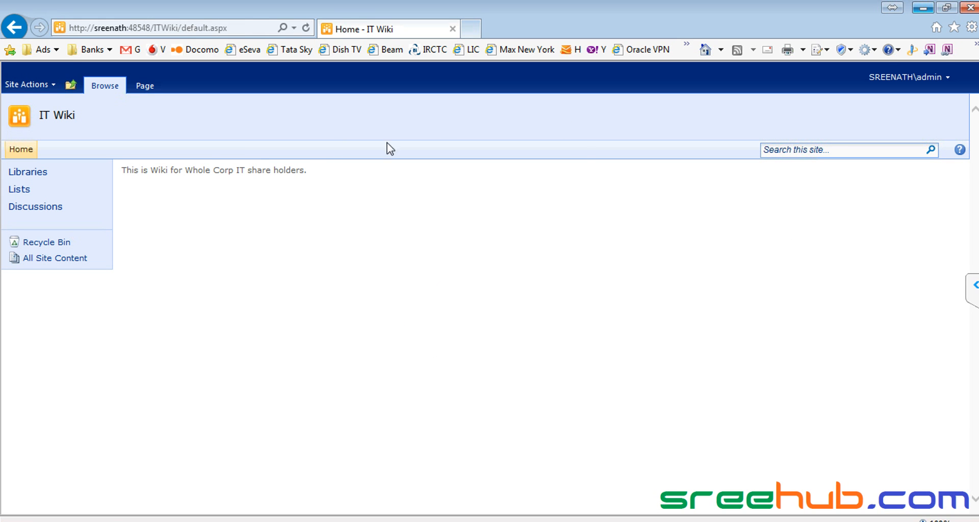
{"action": "left_click", "coordinate": [71, 85]}
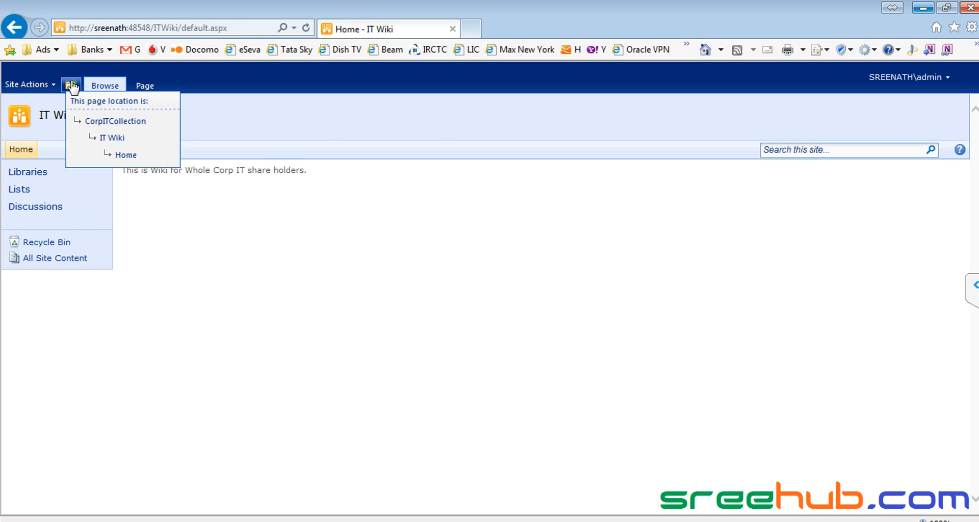
{"action": "left_click", "coordinate": [107, 120]}
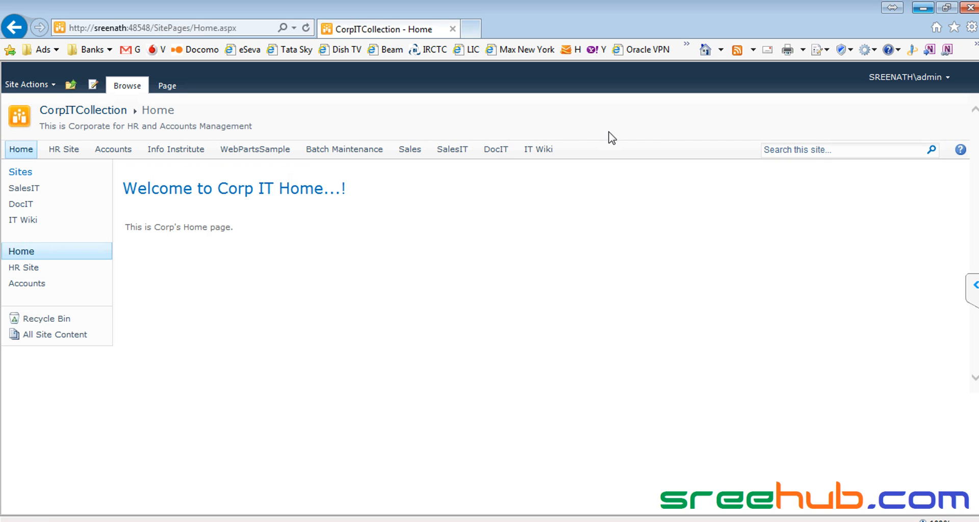
Open the Info Instritute site and look through the web parts on its home page
{"action": "left_click", "coordinate": [172, 152]}
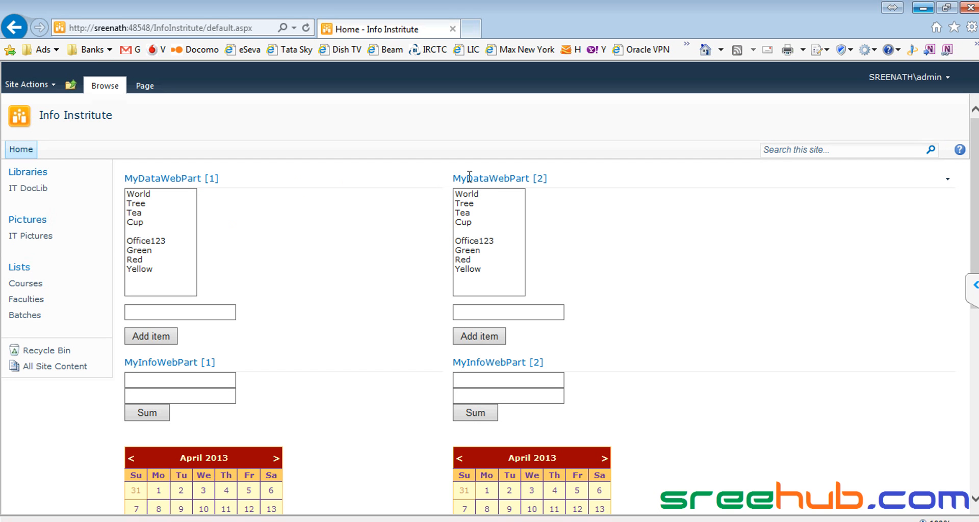
{"action": "scroll", "coordinate": [637, 280], "scroll_direction": "down", "scroll_amount": 5}
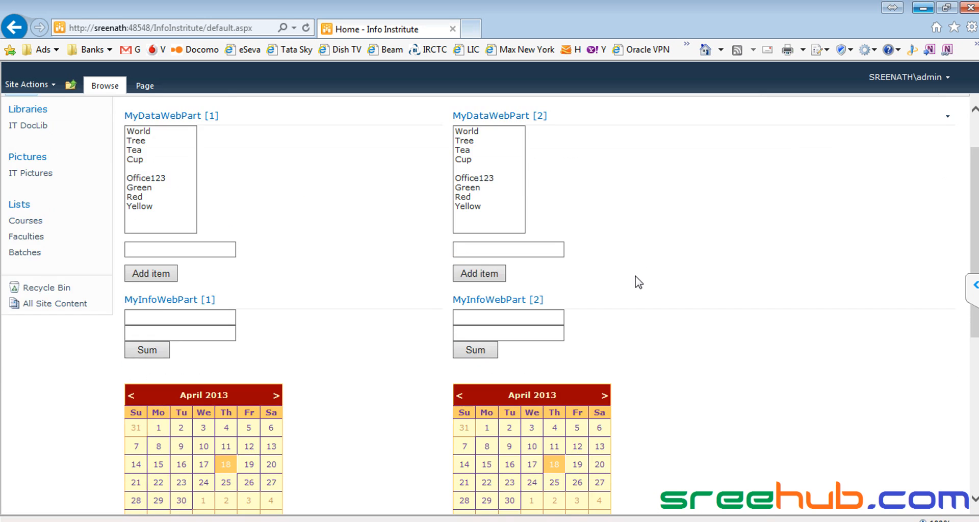
{"action": "scroll", "coordinate": [637, 280], "scroll_direction": "down", "scroll_amount": 4}
{"action": "scroll", "coordinate": [636, 279], "scroll_direction": "up", "scroll_amount": 9}
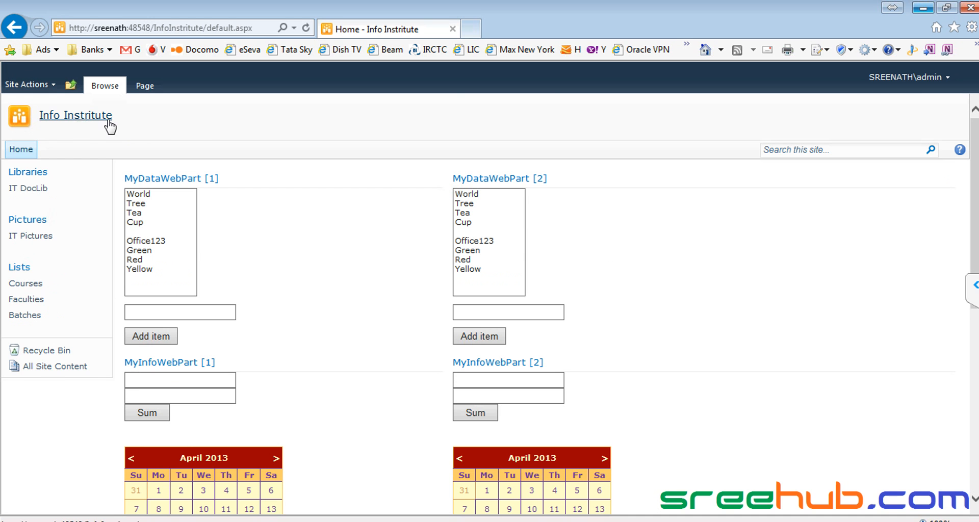
Open the site theme page in the Info Instritute site settings
{"action": "left_click", "coordinate": [44, 85]}
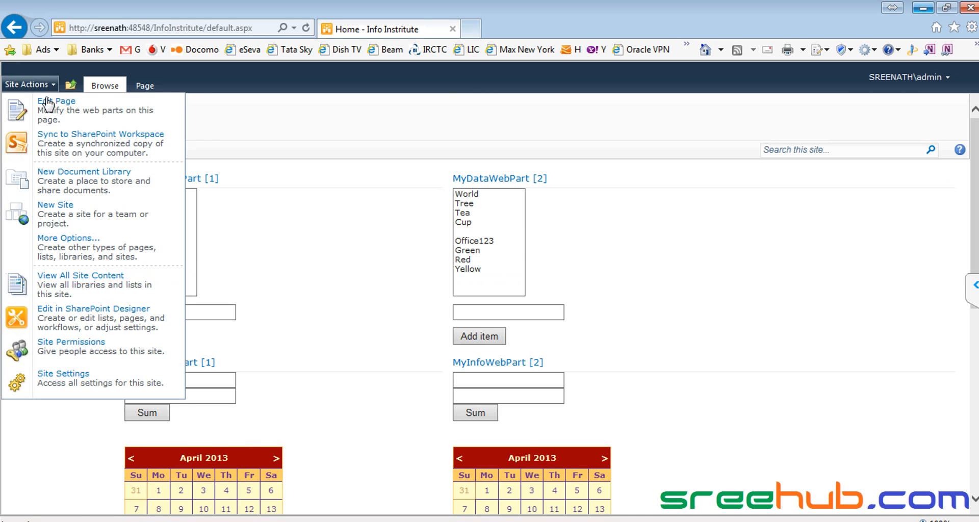
{"action": "left_click", "coordinate": [71, 378]}
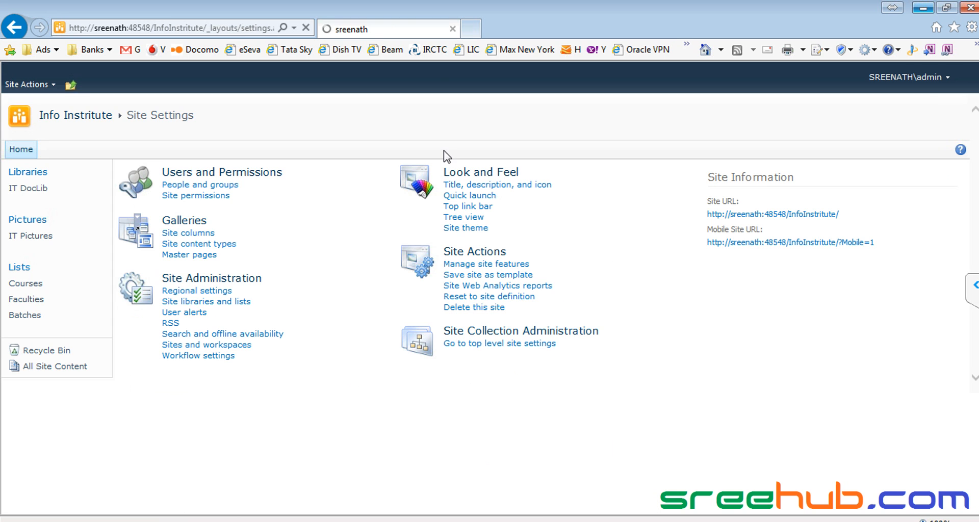
{"action": "left_click", "coordinate": [478, 229]}
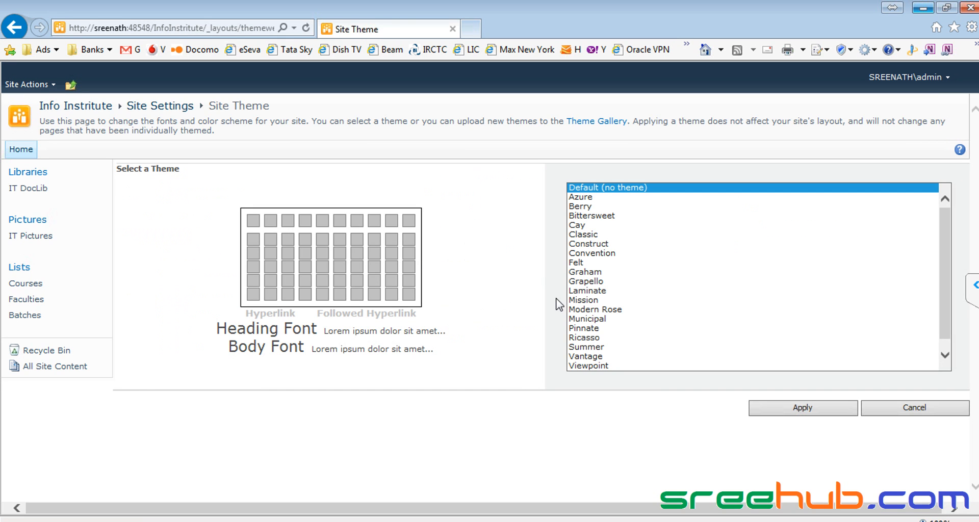
Preview the Grapello, Laminate, Mission, Modern Rose, Pinnate and Ricasso themes and apply the Summer theme to the Info Instritute site
{"action": "left_click", "coordinate": [589, 282]}
{"action": "left_click", "coordinate": [594, 291]}
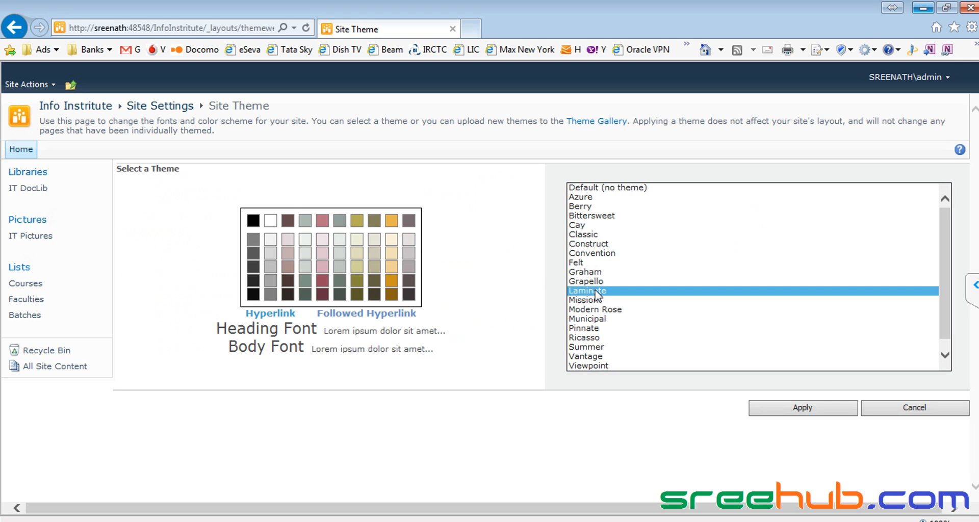
{"action": "left_click", "coordinate": [595, 300]}
{"action": "left_click", "coordinate": [597, 311]}
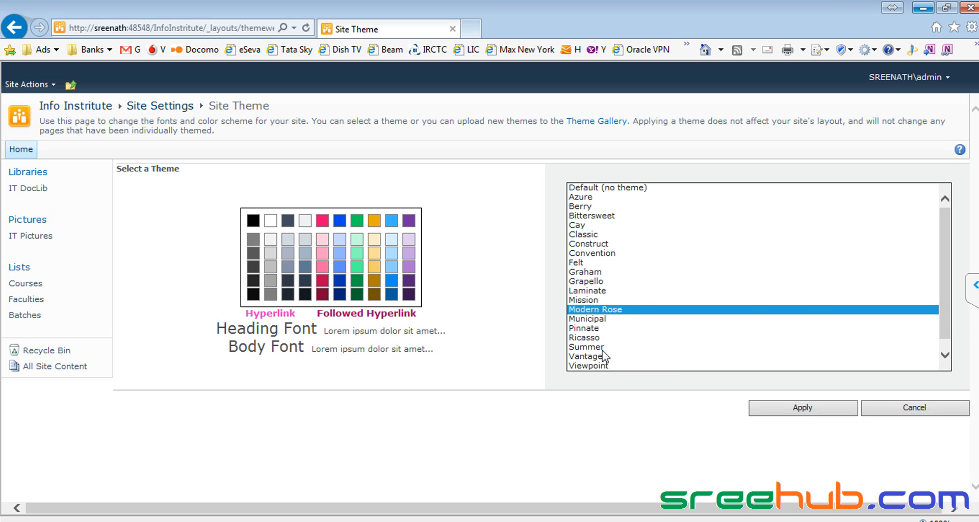
{"action": "left_click", "coordinate": [595, 328]}
{"action": "left_click", "coordinate": [595, 337]}
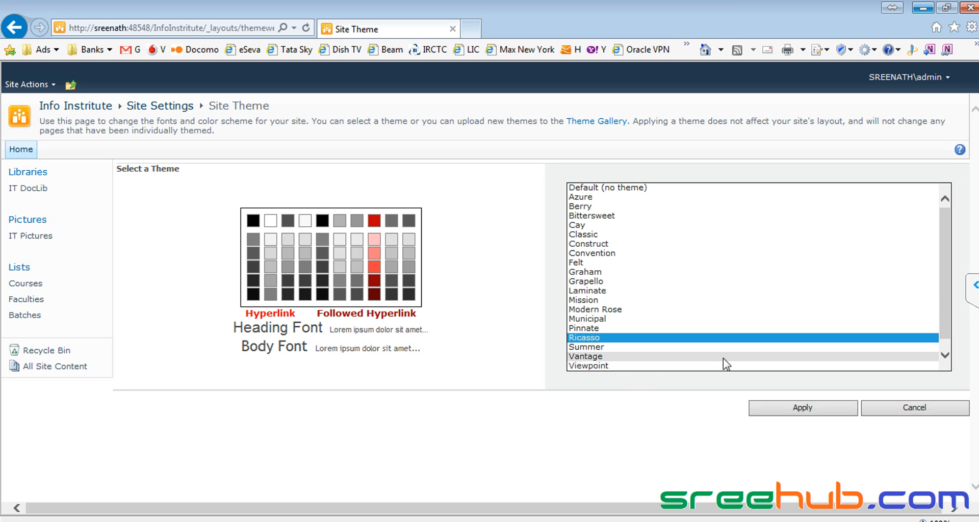
{"action": "left_click", "coordinate": [622, 348]}
{"action": "left_click", "coordinate": [802, 408]}
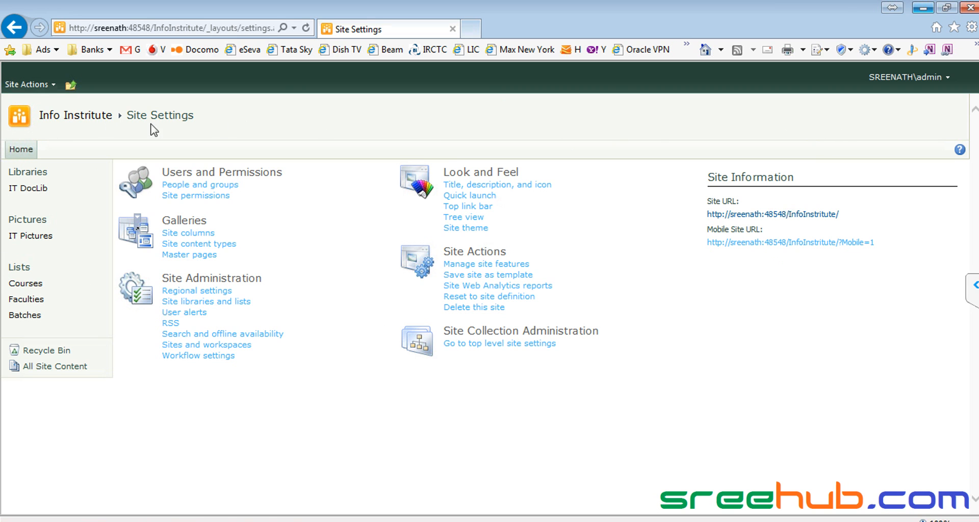
Reopen the site theme page of the Info Instritute site and apply the Berry theme
{"action": "left_click", "coordinate": [465, 230]}
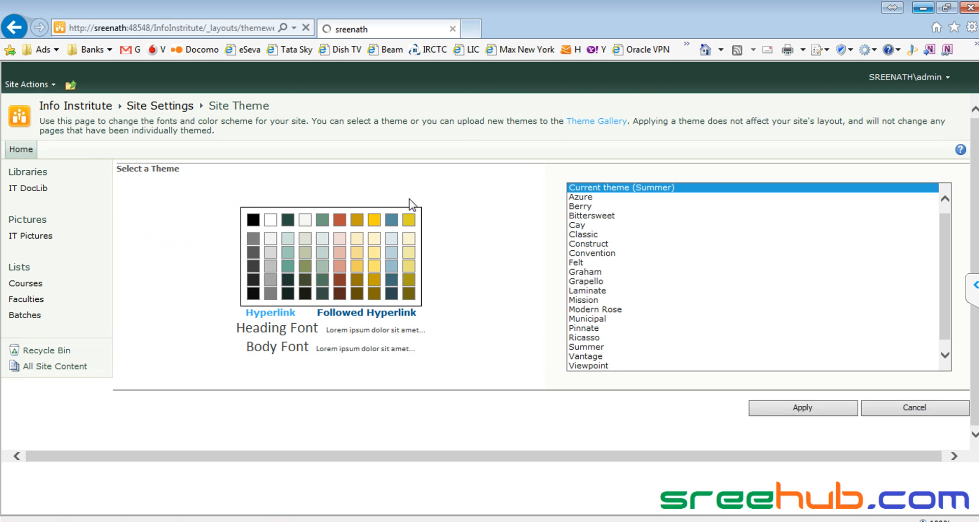
{"action": "left_click", "coordinate": [589, 198]}
{"action": "left_click", "coordinate": [590, 206]}
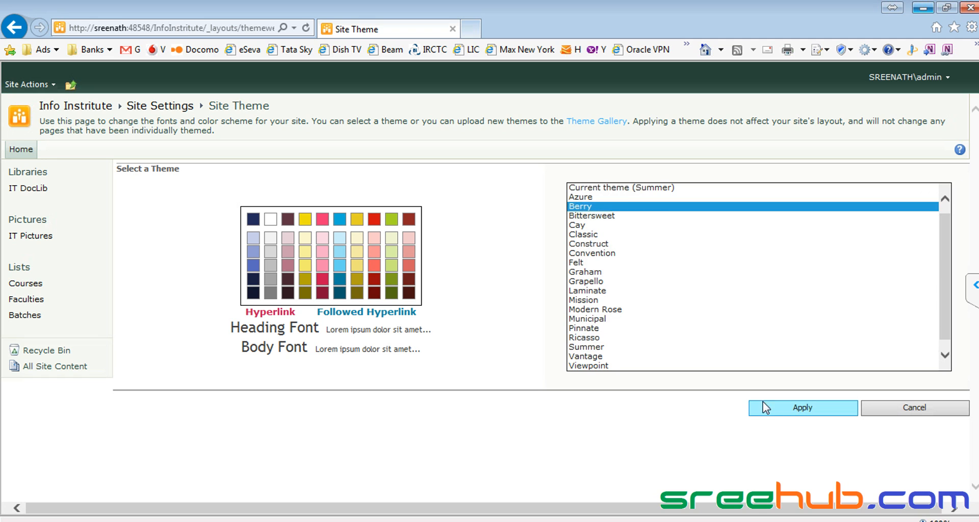
{"action": "left_click", "coordinate": [778, 410]}
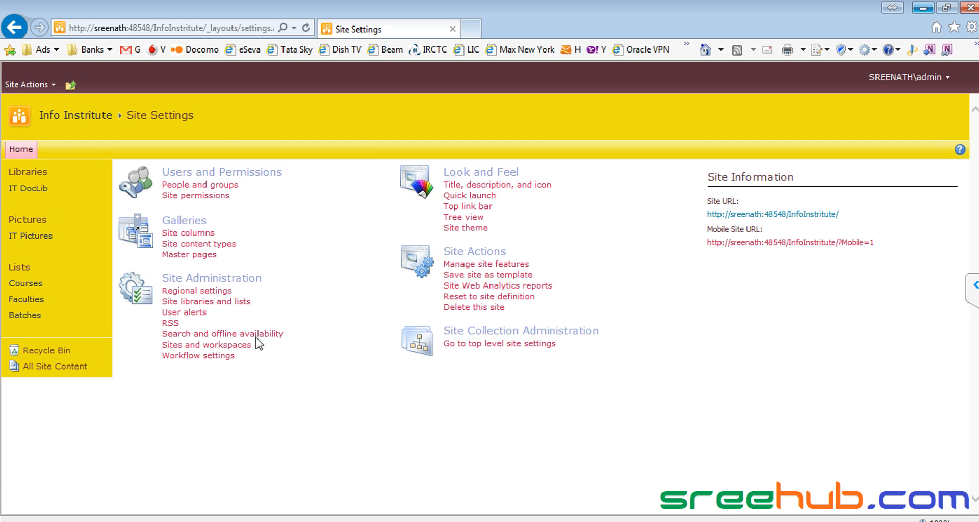
Check how the theme looks on the Info Instritute home page, including its web parts, lists and the Sharepoint course's item menu
{"action": "left_click", "coordinate": [73, 114]}
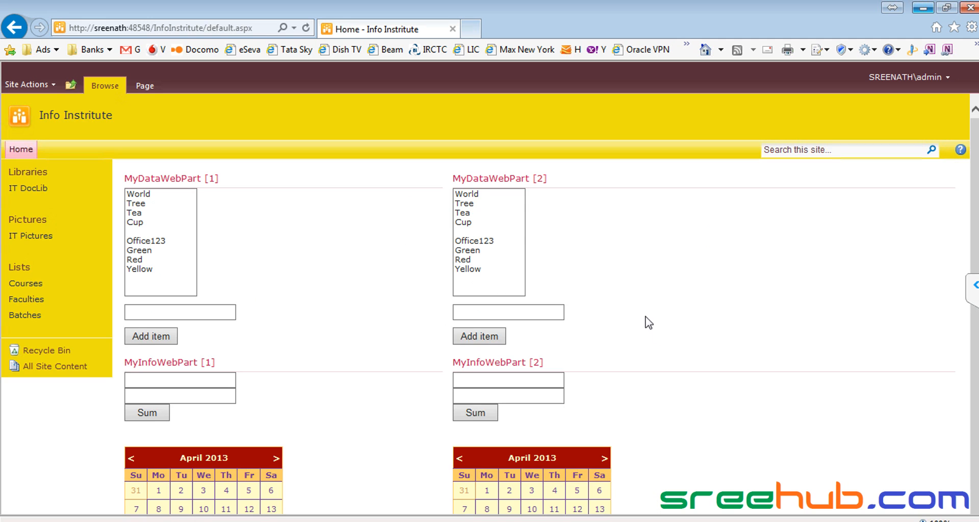
{"action": "scroll", "coordinate": [605, 299], "scroll_direction": "down", "scroll_amount": 6}
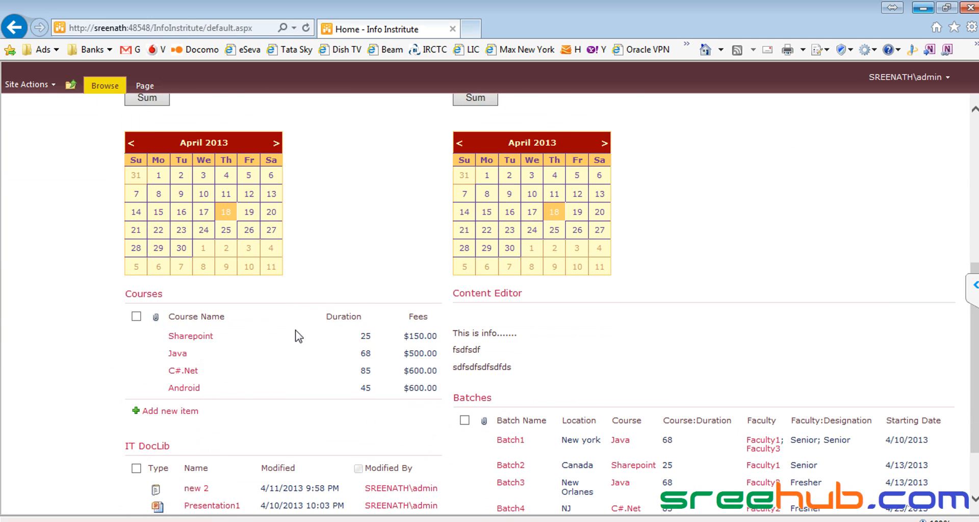
{"action": "scroll", "coordinate": [296, 334], "scroll_direction": "down", "scroll_amount": 2}
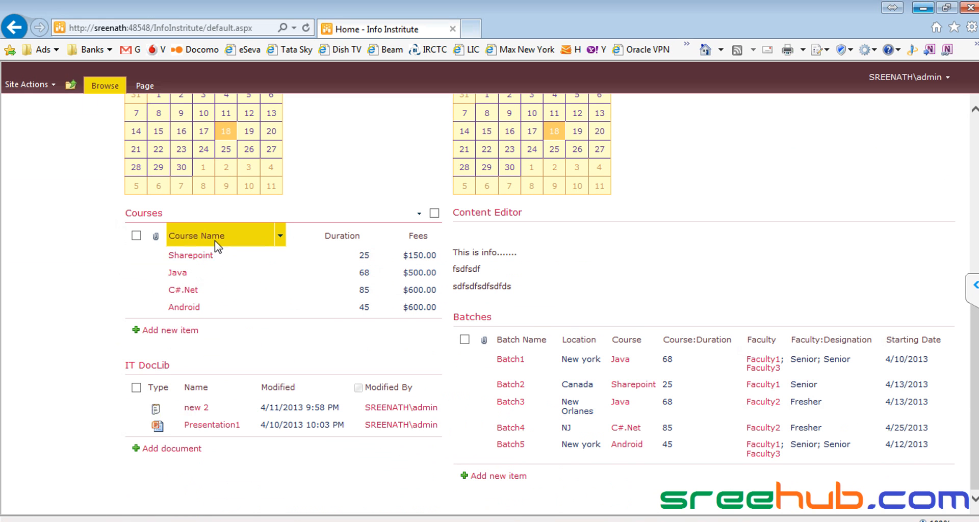
{"action": "left_click", "coordinate": [280, 259]}
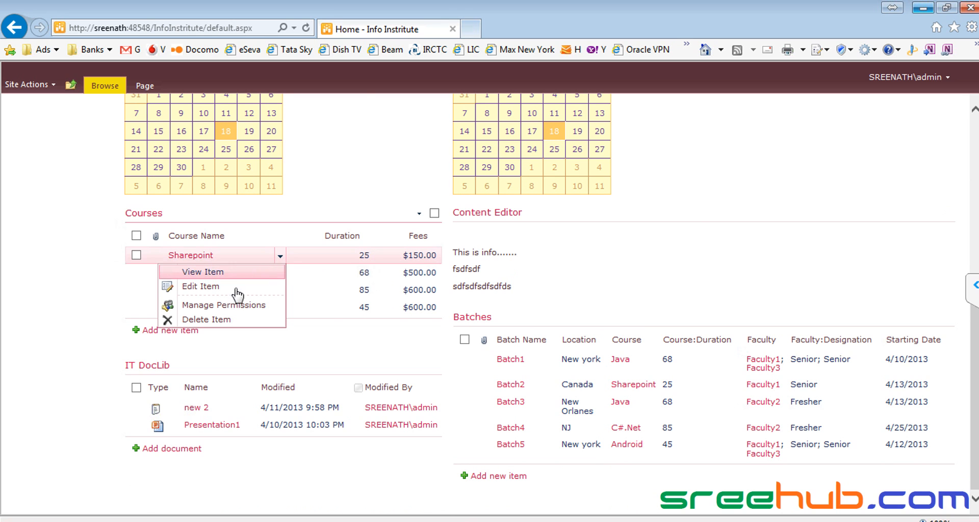
{"action": "scroll", "coordinate": [611, 350], "scroll_direction": "up", "scroll_amount": 6}
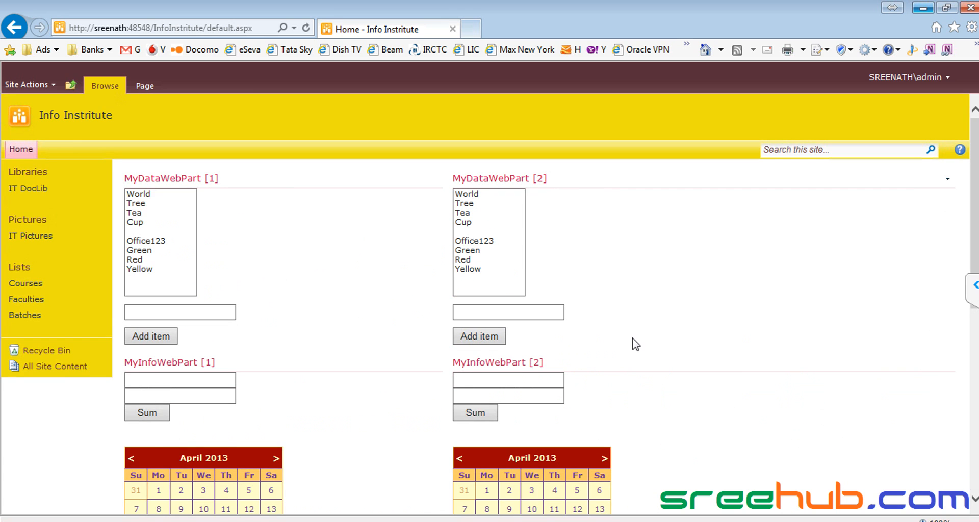
Go up to the CorpITCollection site and open the IT Wiki site from there
{"action": "left_click", "coordinate": [73, 85]}
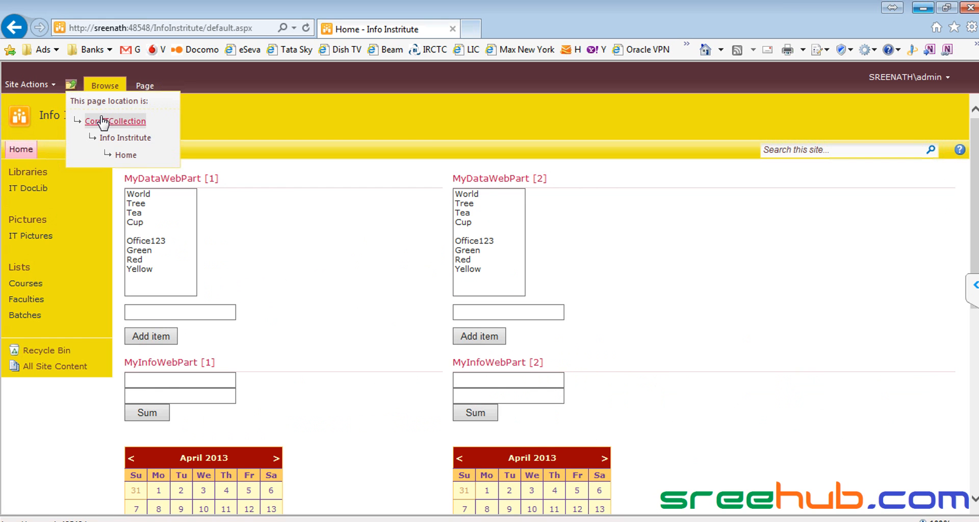
{"action": "left_click", "coordinate": [102, 122]}
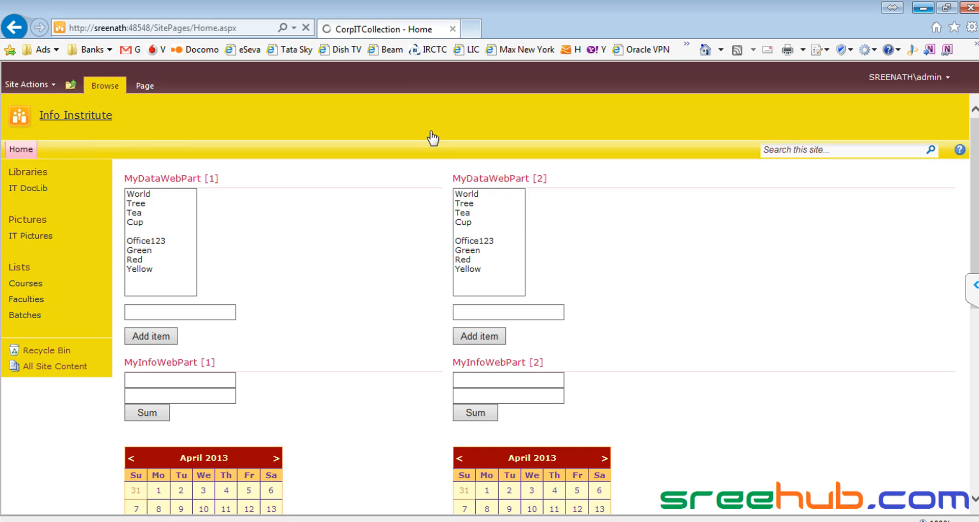
{"action": "left_click", "coordinate": [539, 149]}
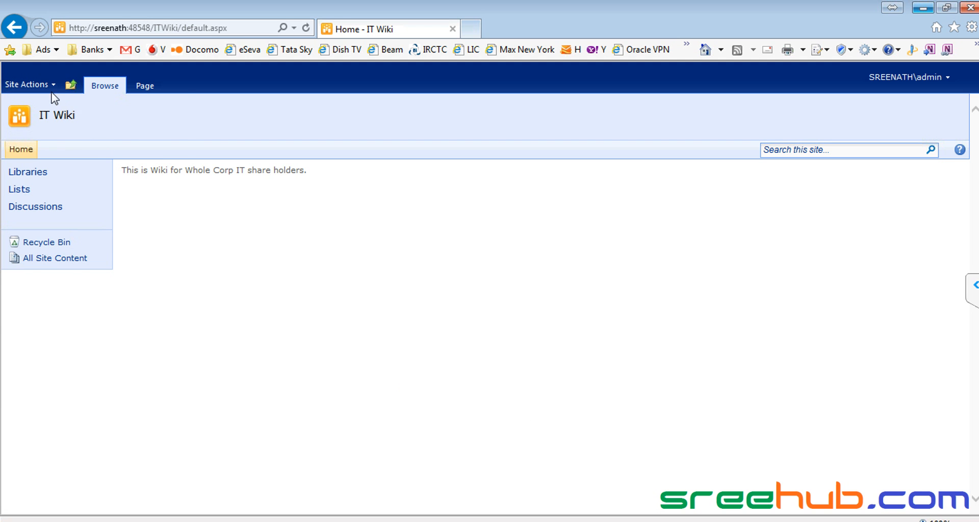
Start creating a Wiki Page Library named WikiLib in the IT Wiki site
{"action": "left_click", "coordinate": [28, 84]}
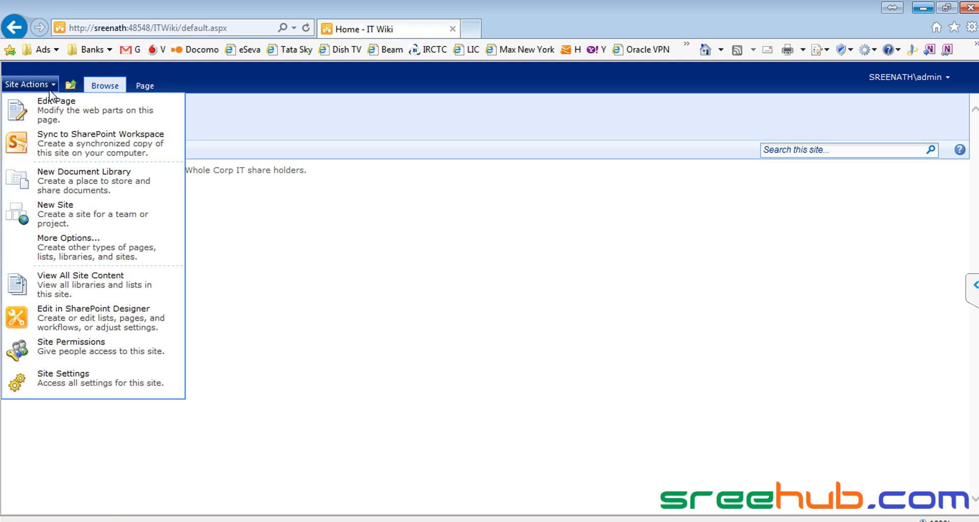
{"action": "left_click", "coordinate": [105, 254]}
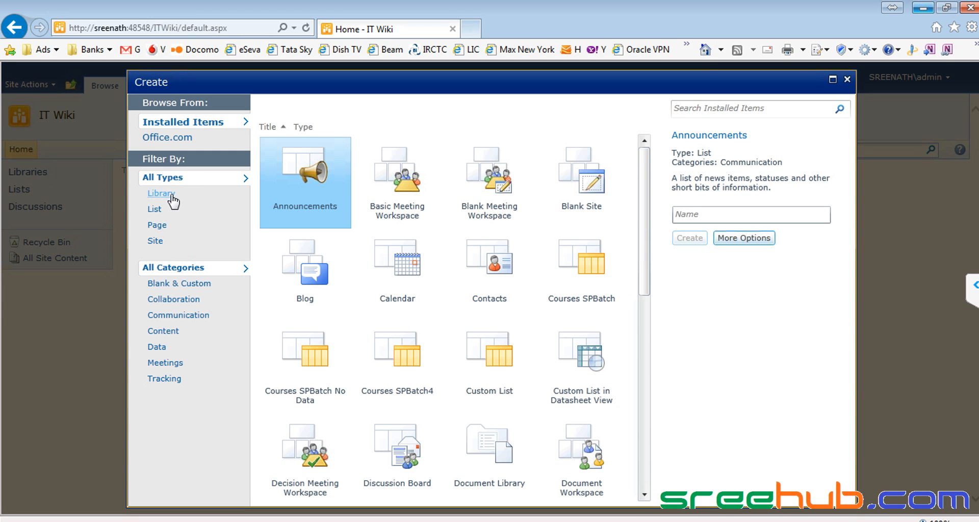
{"action": "left_click", "coordinate": [171, 198]}
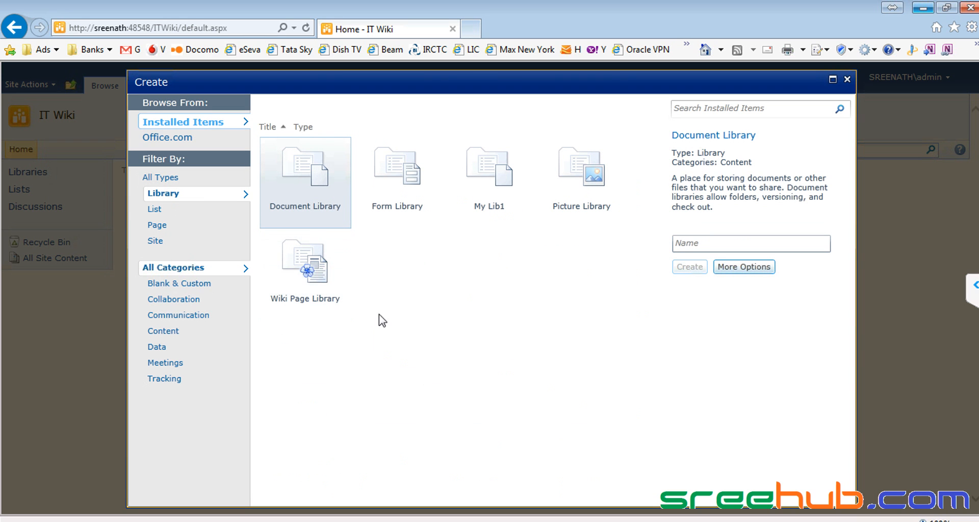
{"action": "left_click", "coordinate": [323, 273]}
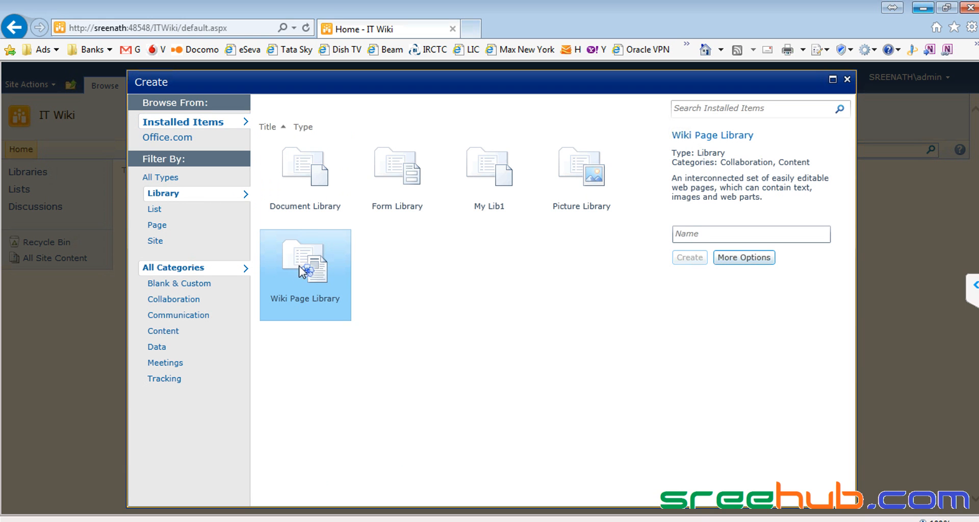
{"action": "left_click", "coordinate": [727, 234]}
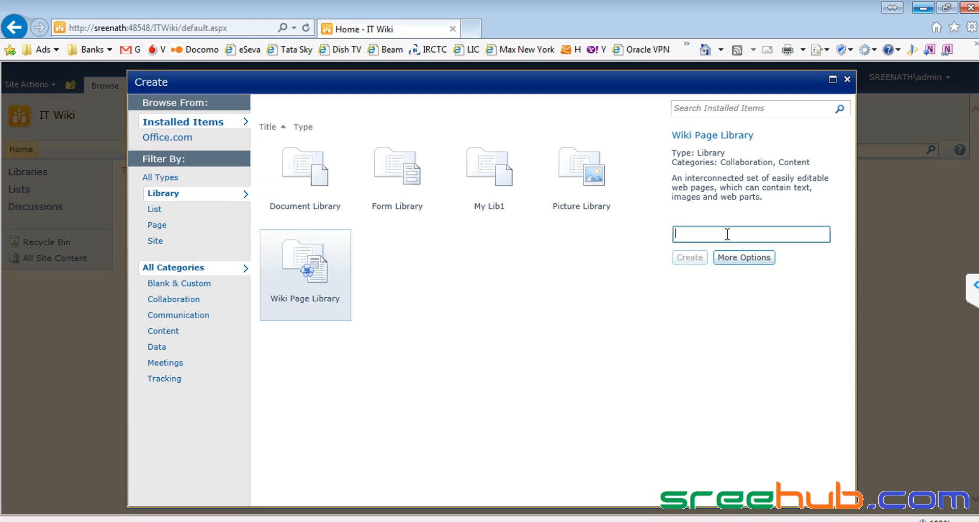
{"action": "type", "text": "WikiLib"}
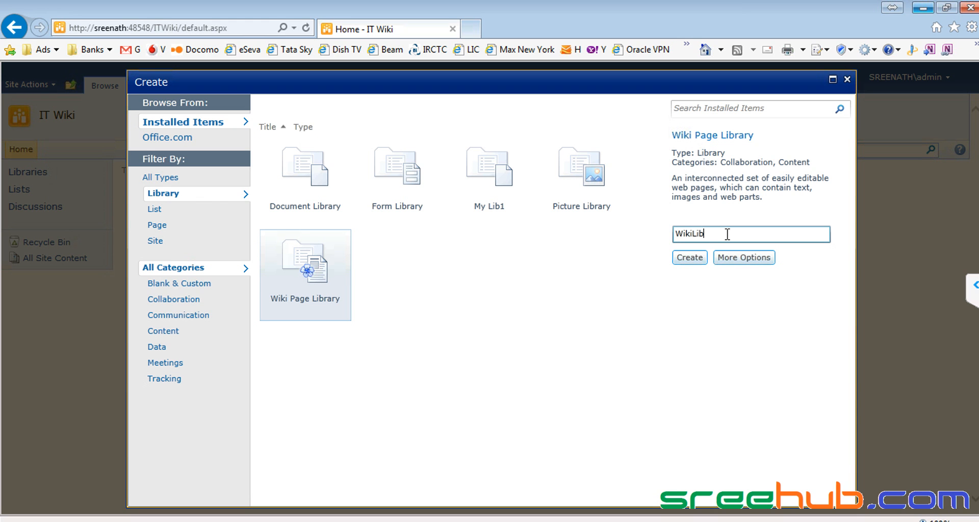
Add the description "This is Shareholders Wiki" to the new wiki page library and create it
{"action": "left_click", "coordinate": [753, 257]}
{"action": "left_click", "coordinate": [517, 182]}
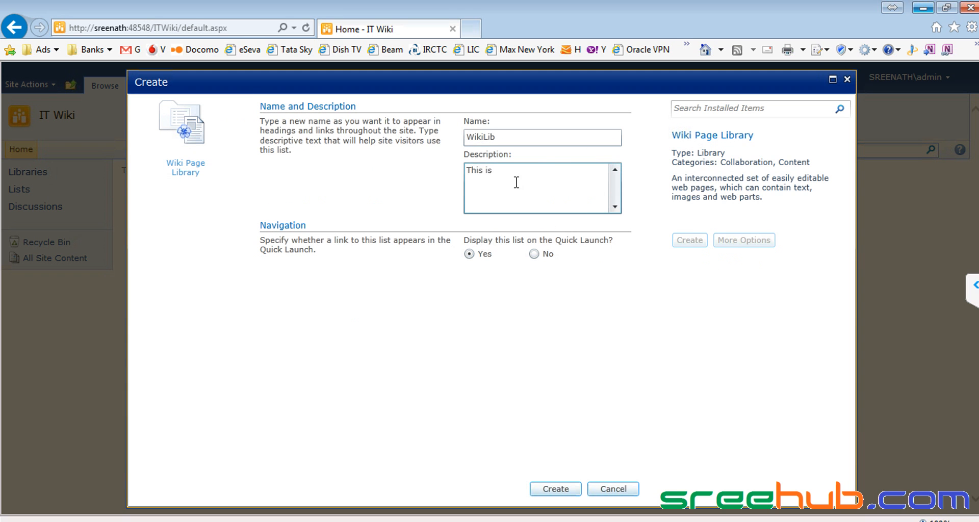
{"action": "type", "text": "This is Shareholders Wiki"}
{"action": "left_click", "coordinate": [564, 489]}
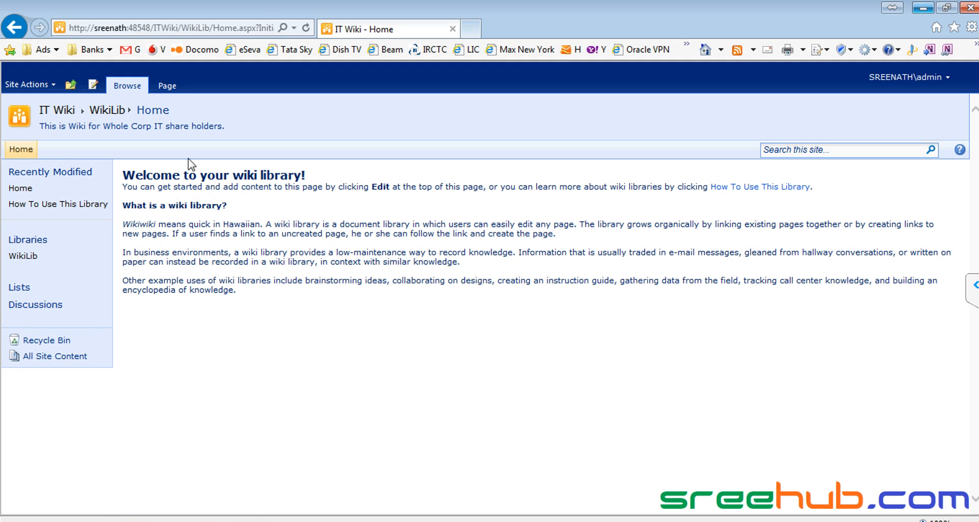
Examine the WikiLib home page, its breadcrumb path and the default welcome text
{"action": "left_click_drag", "start_coordinate": [144, 110], "coordinate": [176, 110]}
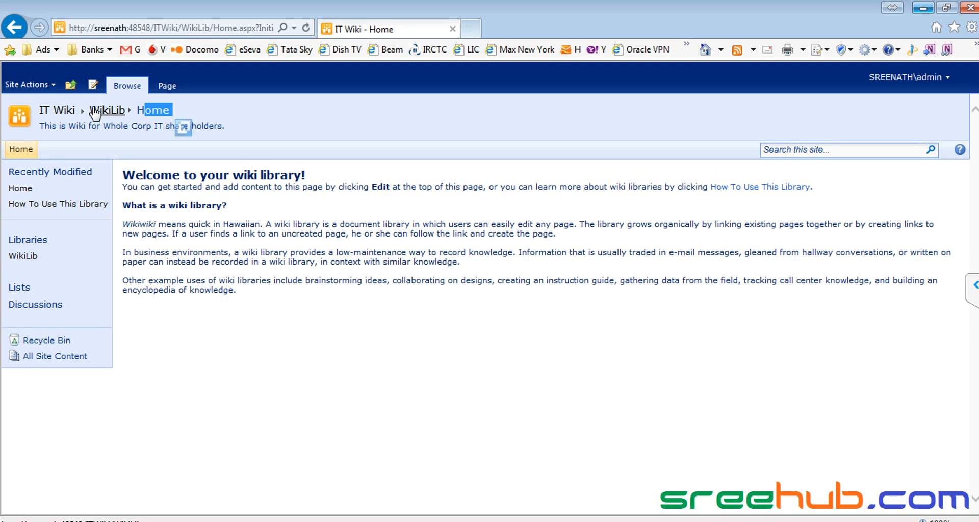
{"action": "left_click", "coordinate": [148, 110]}
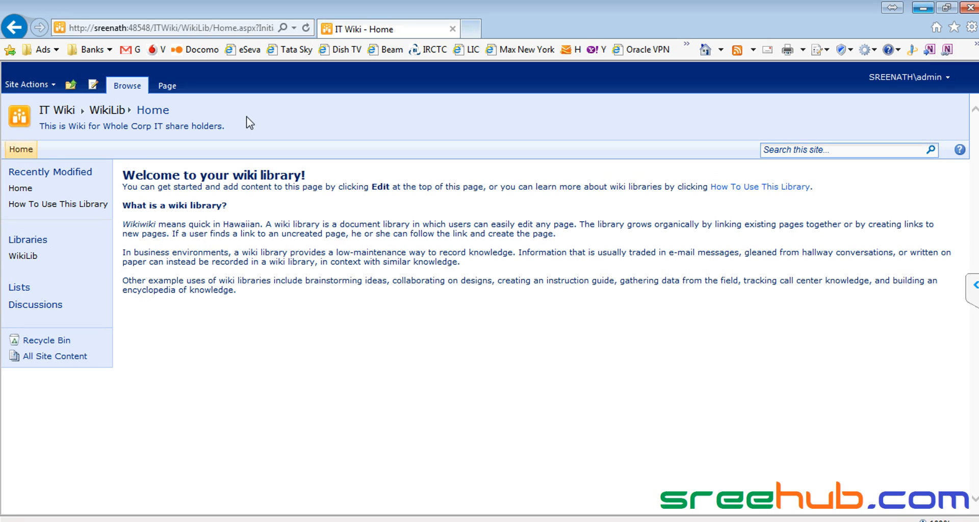
{"action": "left_click_drag", "start_coordinate": [252, 296], "coordinate": [119, 175]}
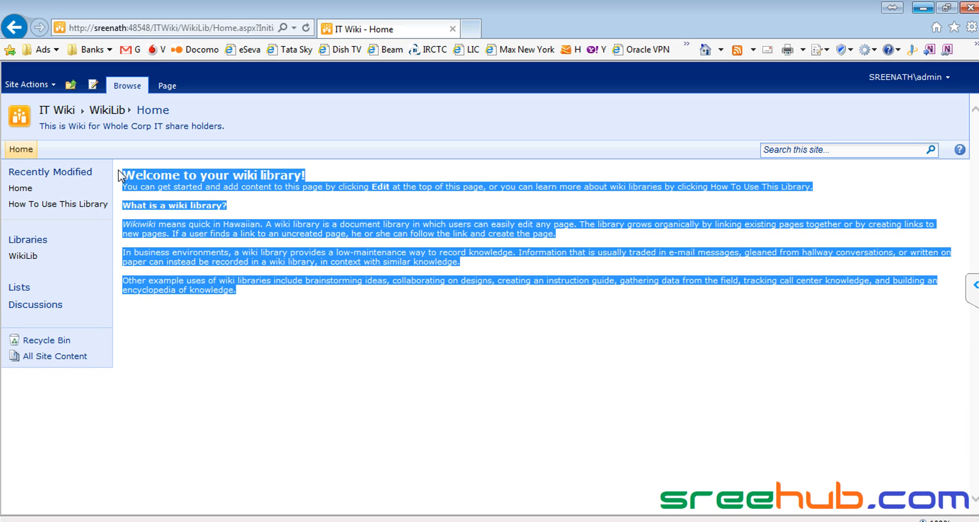
{"action": "left_click", "coordinate": [260, 217]}
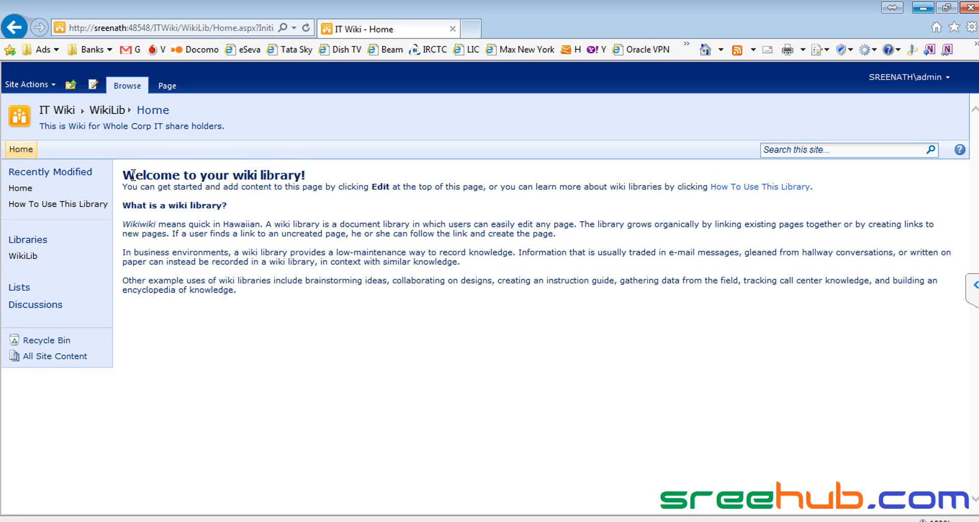
{"action": "left_click_drag", "start_coordinate": [124, 175], "coordinate": [284, 297]}
{"action": "left_click", "coordinate": [284, 296]}
{"action": "left_click", "coordinate": [240, 339]}
Open the How To Use This Library page and read its sections on editing pages, creating wiki links and creating pages
{"action": "left_click", "coordinate": [745, 189]}
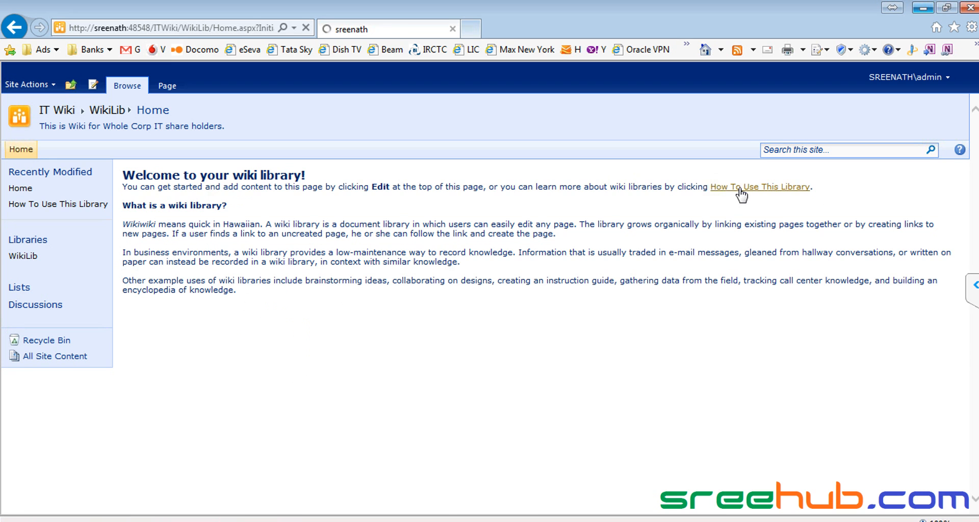
{"action": "scroll", "coordinate": [393, 252], "scroll_direction": "down", "scroll_amount": 2}
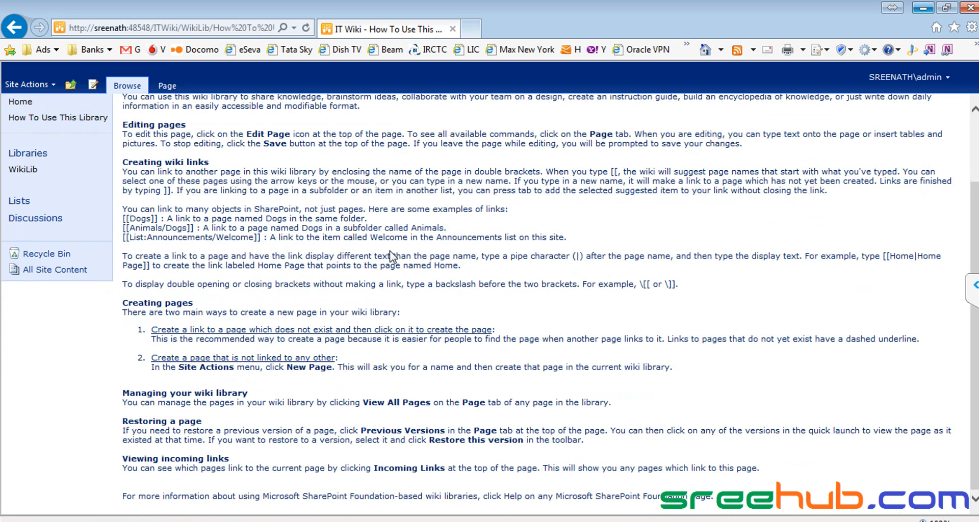
{"action": "scroll", "coordinate": [391, 249], "scroll_direction": "up", "scroll_amount": 3}
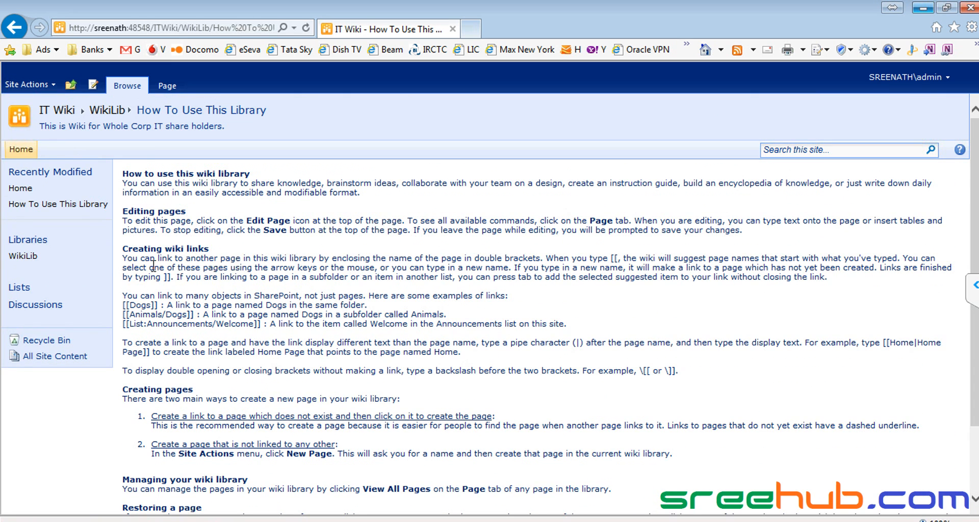
{"action": "left_click_drag", "start_coordinate": [123, 211], "coordinate": [308, 219]}
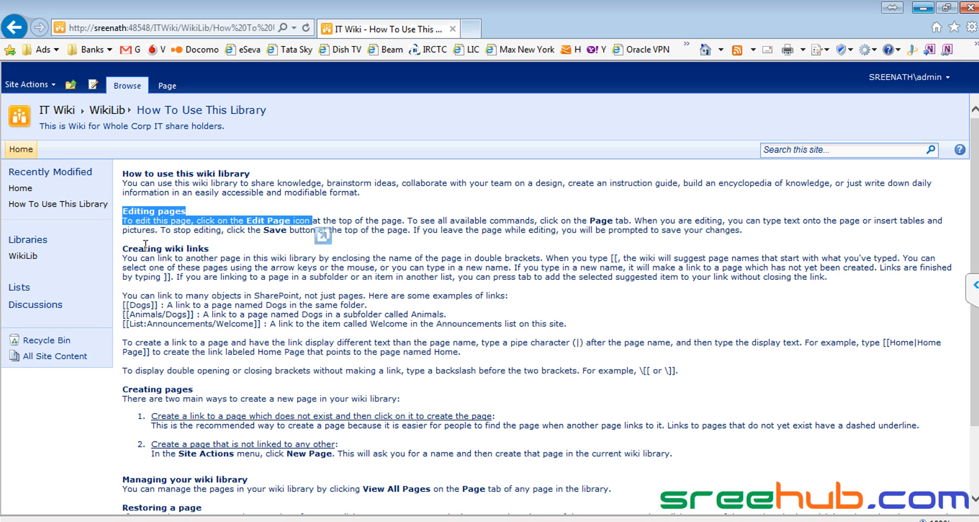
{"action": "left_click_drag", "start_coordinate": [128, 245], "coordinate": [309, 314]}
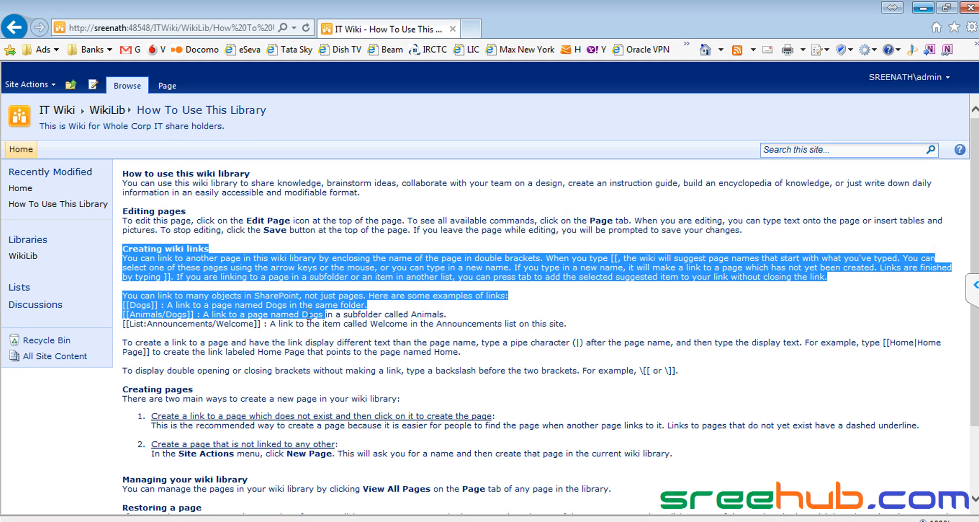
{"action": "left_click", "coordinate": [318, 294]}
{"action": "scroll", "coordinate": [321, 288], "scroll_direction": "down", "scroll_amount": 2}
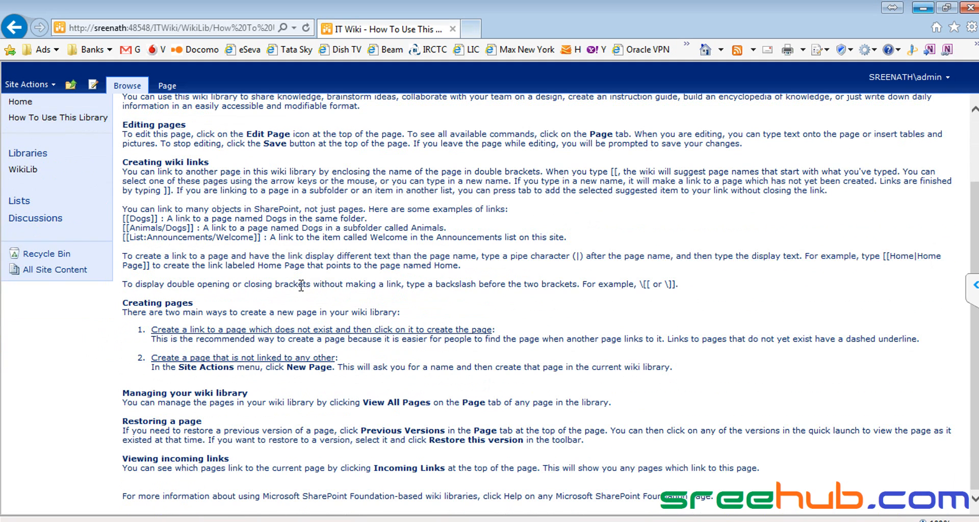
{"action": "left_click_drag", "start_coordinate": [123, 302], "coordinate": [230, 312]}
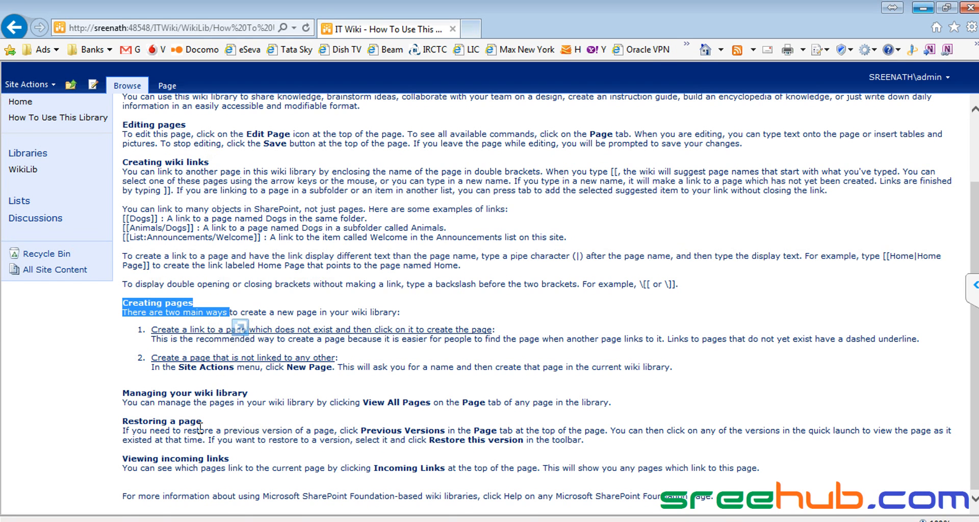
{"action": "scroll", "coordinate": [200, 428], "scroll_direction": "up", "scroll_amount": 3}
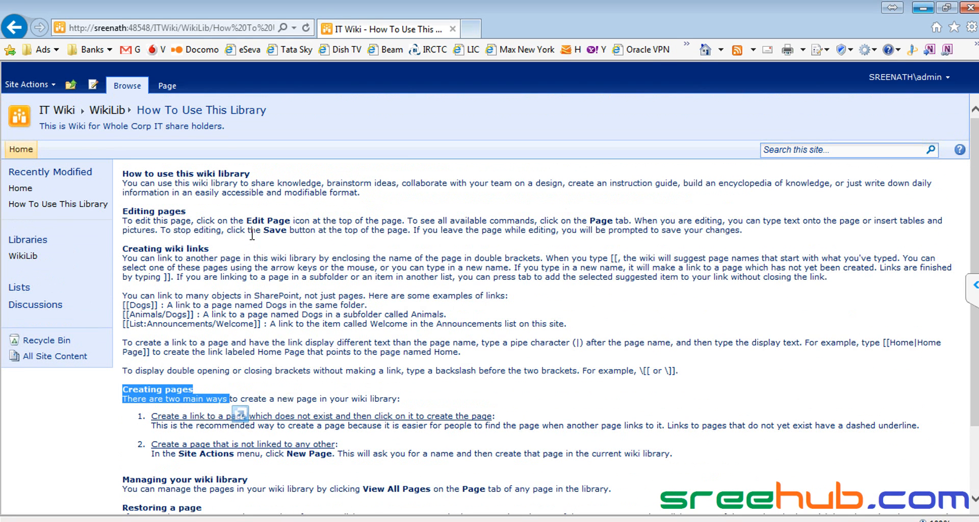
Read the remaining sections of the How To Use This Library page and return to the WikiLib home page
{"action": "scroll", "coordinate": [236, 282], "scroll_direction": "down", "scroll_amount": 3}
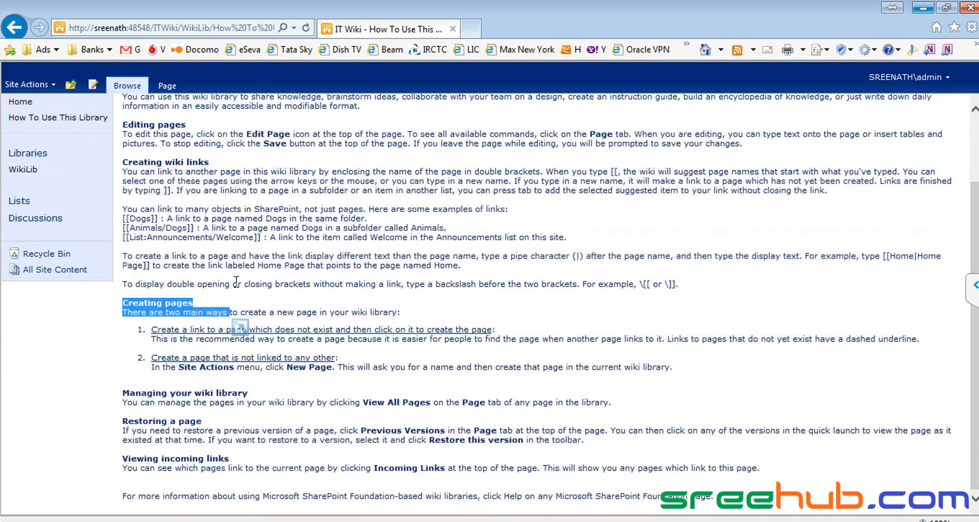
{"action": "scroll", "coordinate": [236, 281], "scroll_direction": "up", "scroll_amount": 3}
{"action": "left_click", "coordinate": [23, 24]}
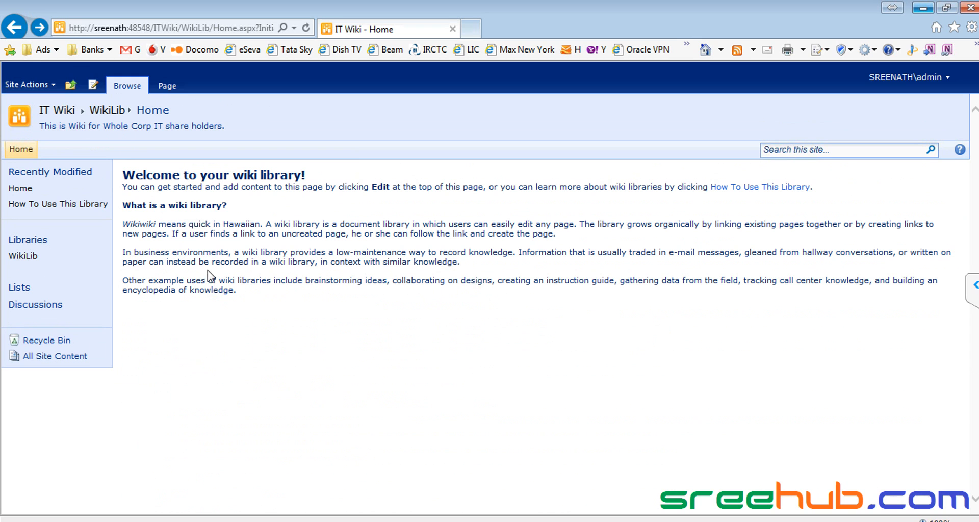
Read the home page's explanation of what a wiki library is, its business use and its example uses
{"action": "left_click_drag", "start_coordinate": [123, 205], "coordinate": [363, 238]}
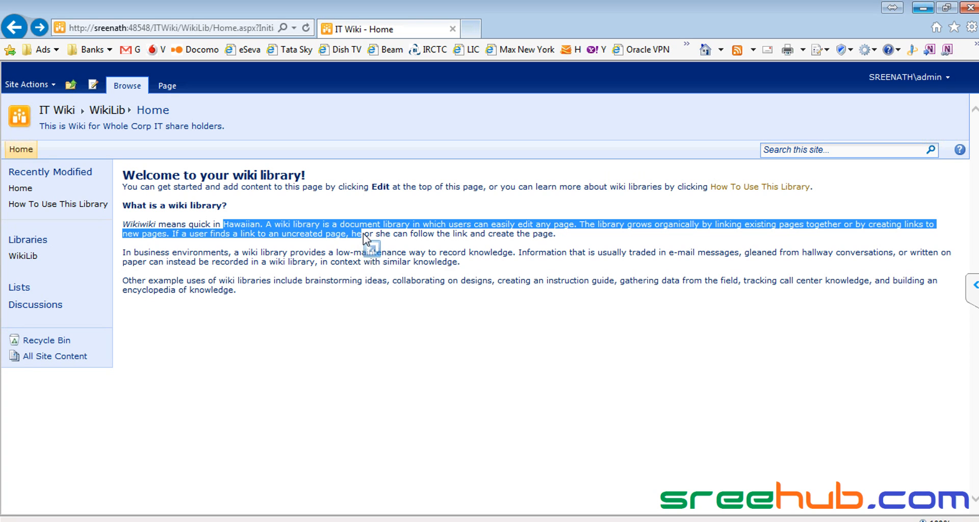
{"action": "left_click", "coordinate": [337, 225]}
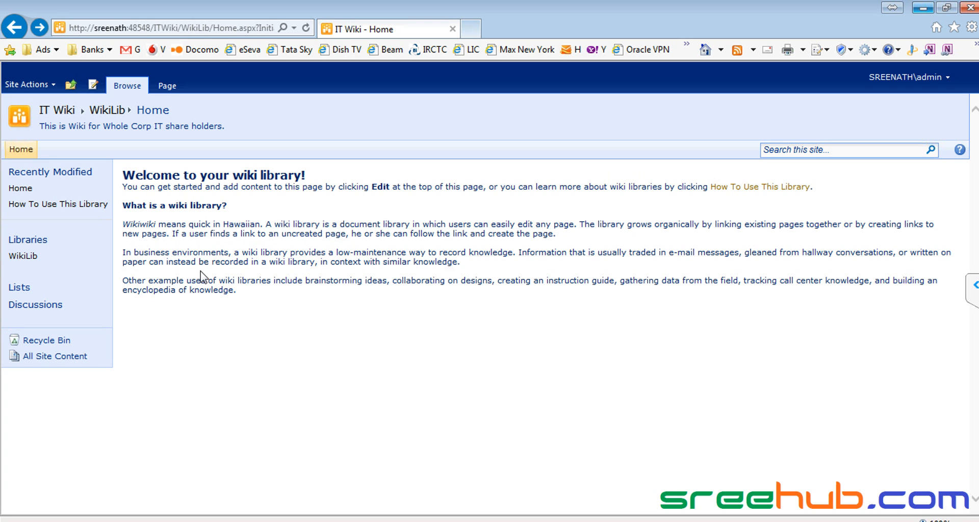
{"action": "left_click_drag", "start_coordinate": [134, 252], "coordinate": [210, 255]}
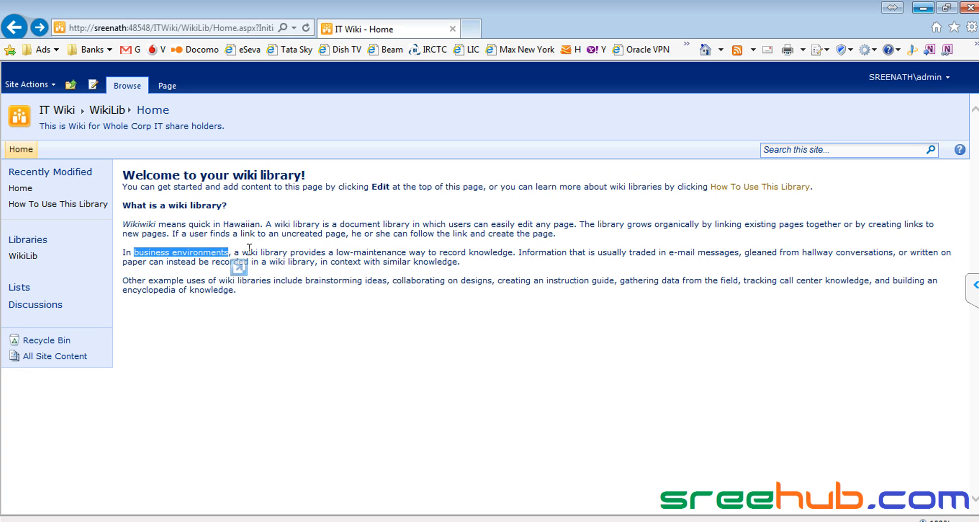
{"action": "left_click_drag", "start_coordinate": [328, 253], "coordinate": [408, 253]}
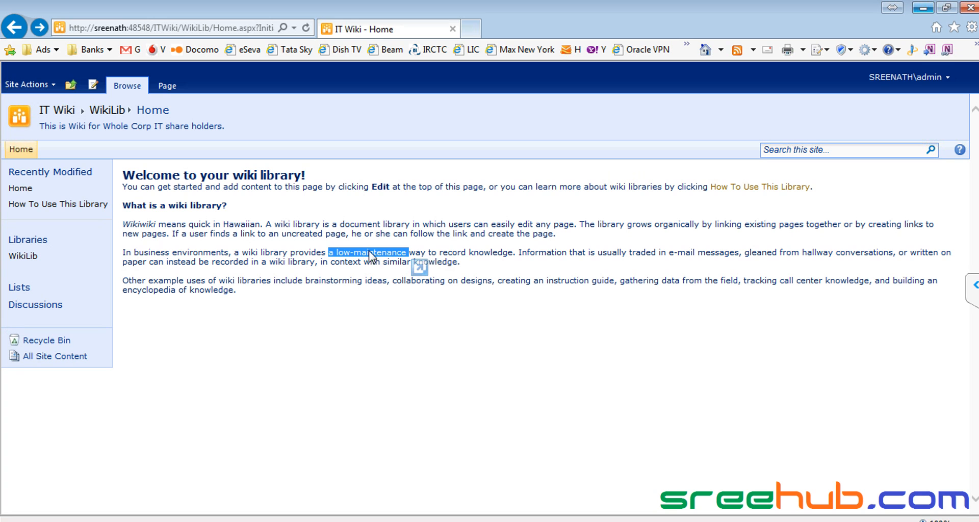
{"action": "left_click_drag", "start_coordinate": [206, 280], "coordinate": [393, 284]}
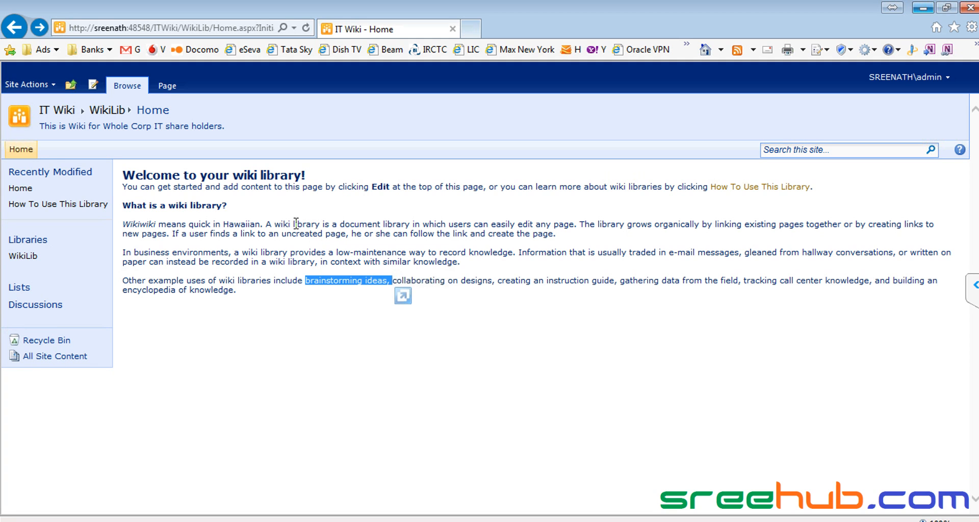
{"action": "double_click", "coordinate": [438, 281]}
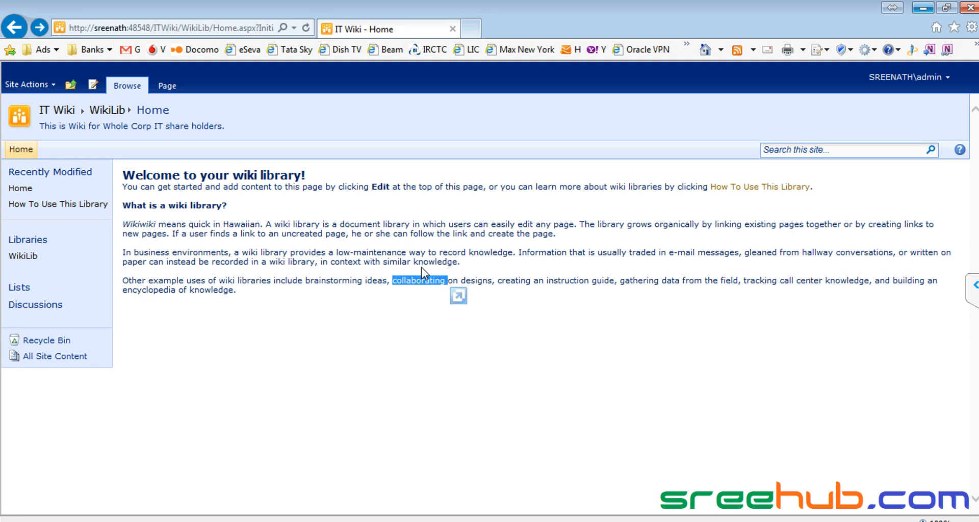
{"action": "left_click_drag", "start_coordinate": [553, 280], "coordinate": [868, 281]}
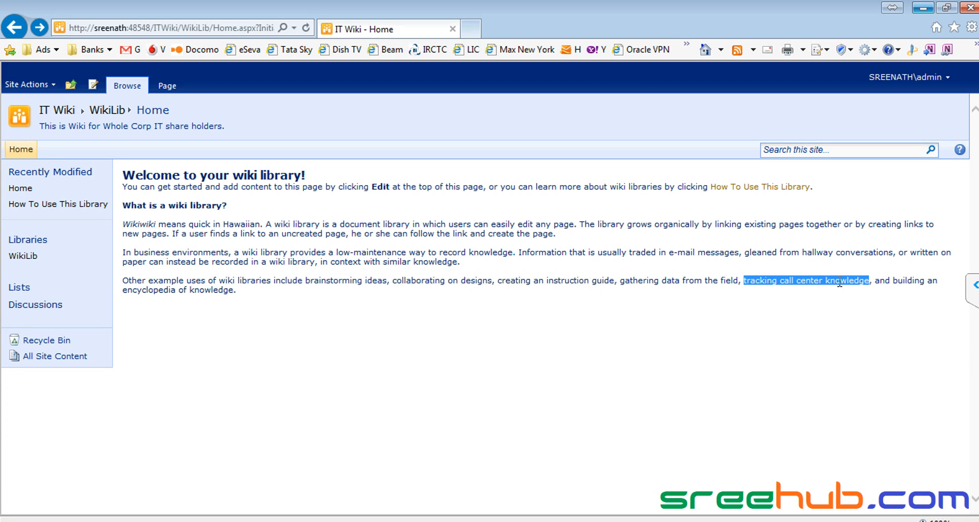
{"action": "left_click_drag", "start_coordinate": [123, 290], "coordinate": [234, 290]}
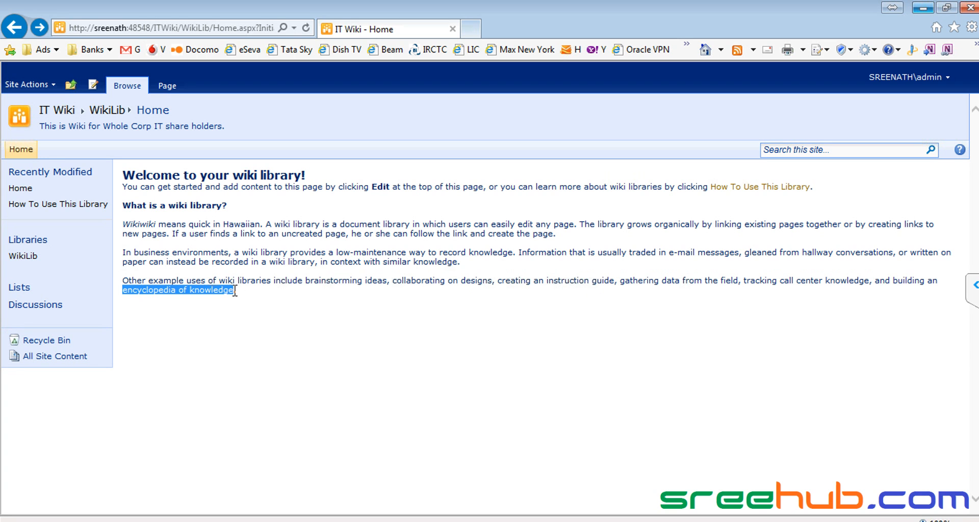
{"action": "left_click", "coordinate": [274, 295]}
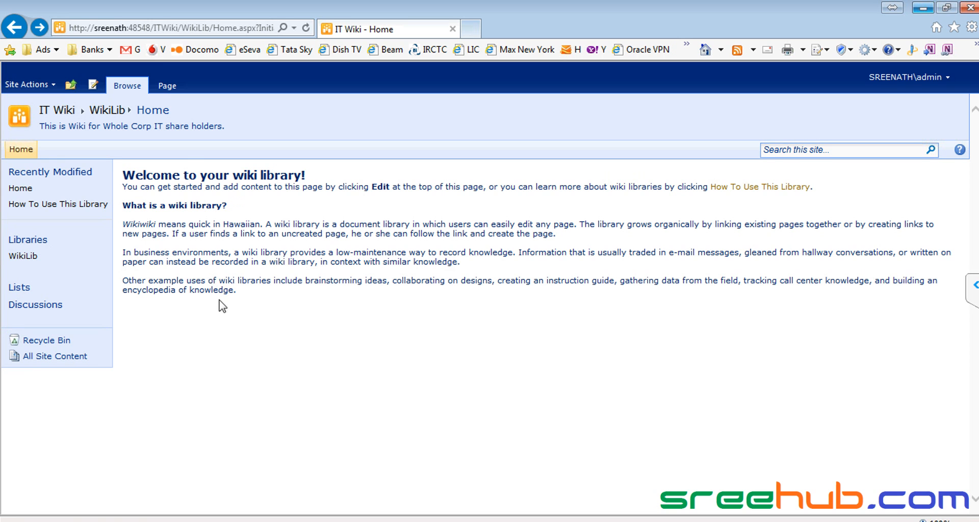
Review the page management commands, list all pages of the WikiLib library and open its Home page
{"action": "left_click", "coordinate": [94, 88]}
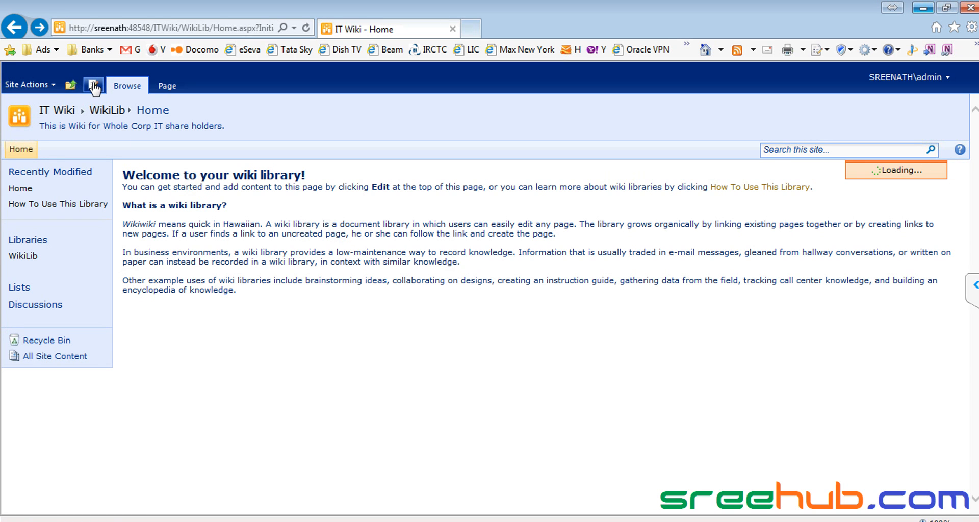
{"action": "left_click", "coordinate": [131, 89]}
{"action": "left_click", "coordinate": [166, 85]}
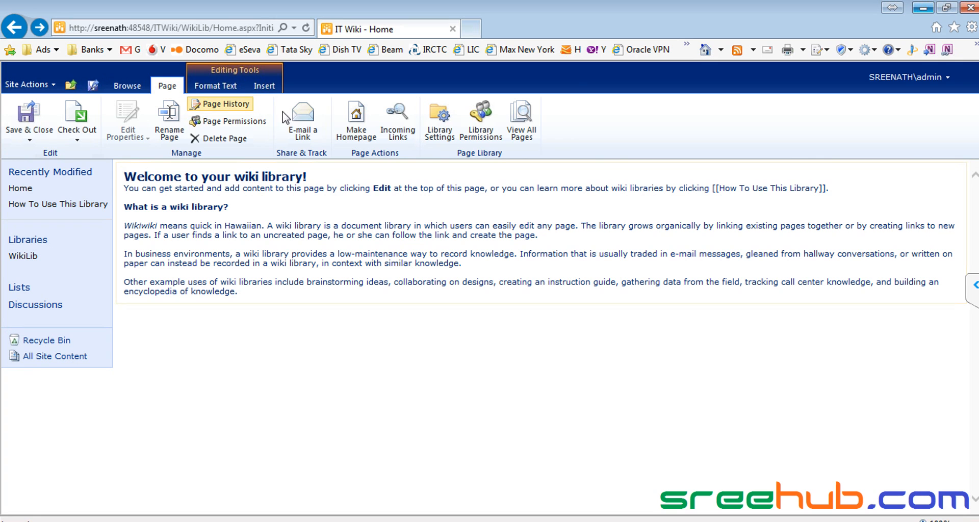
{"action": "left_click", "coordinate": [519, 123]}
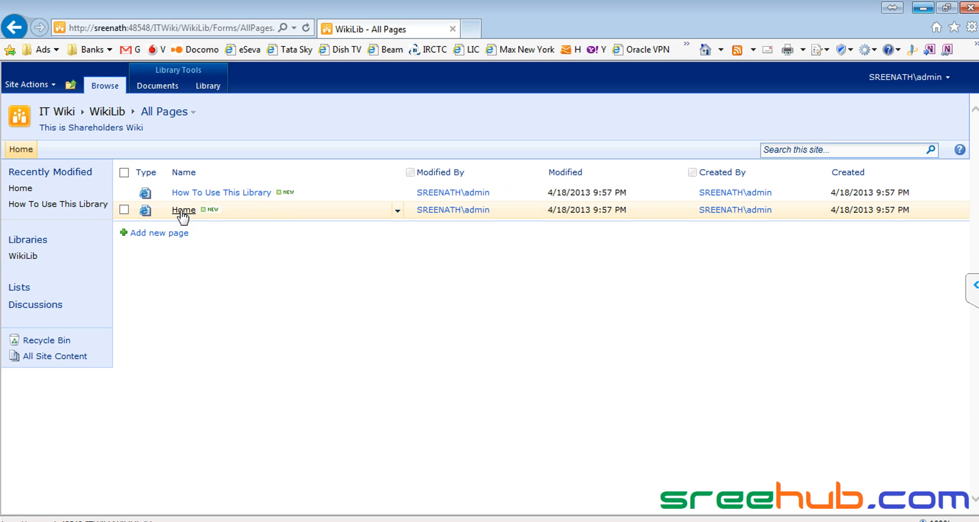
{"action": "left_click", "coordinate": [182, 210]}
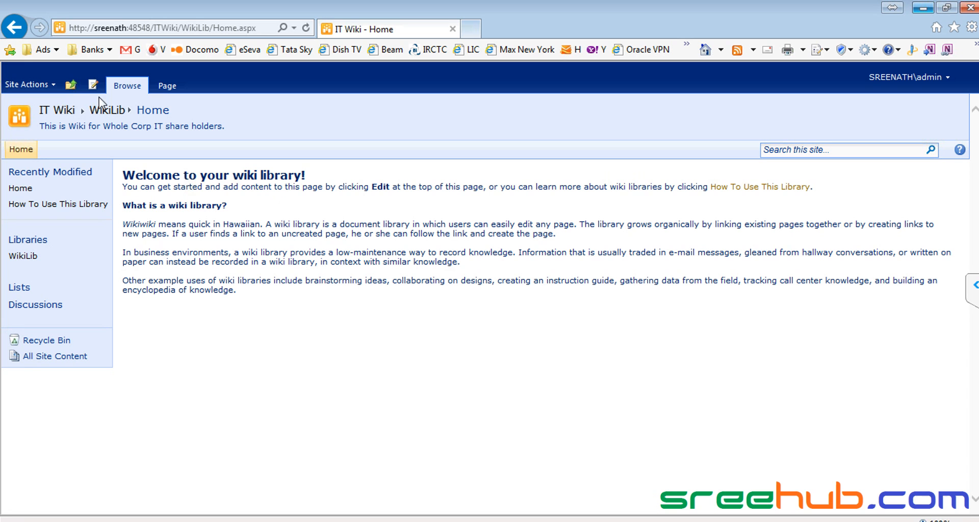
Put the WikiLib Home page into edit mode and review the available insert and text formatting tools
{"action": "left_click", "coordinate": [93, 85]}
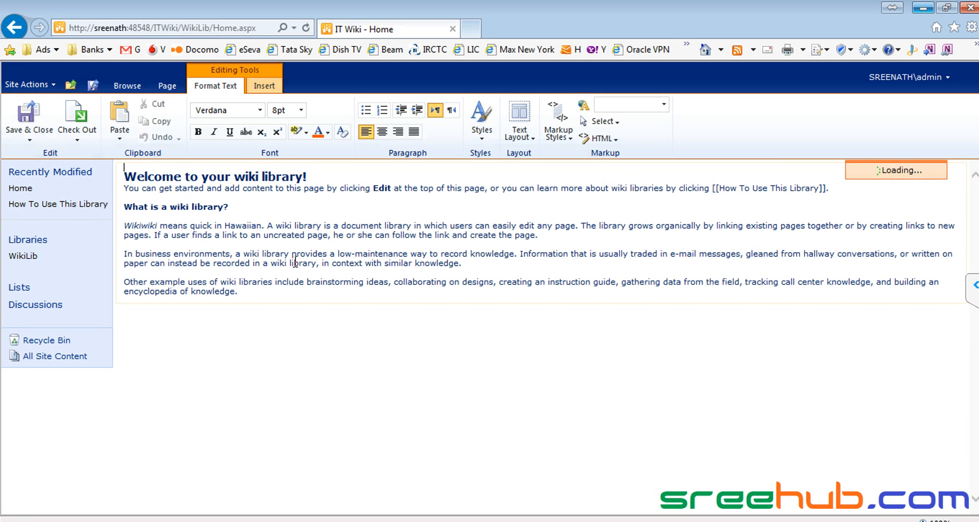
{"action": "left_click_drag", "start_coordinate": [254, 296], "coordinate": [119, 172]}
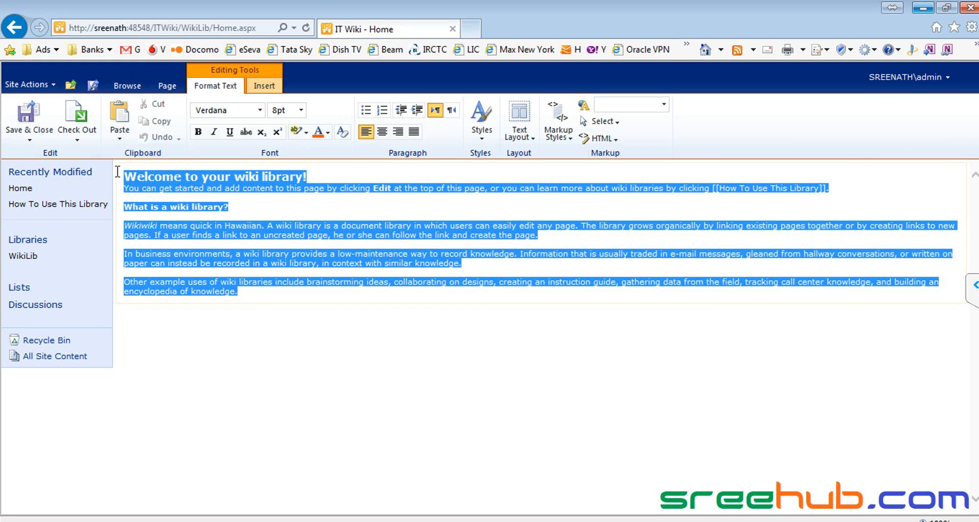
{"action": "left_click", "coordinate": [242, 235]}
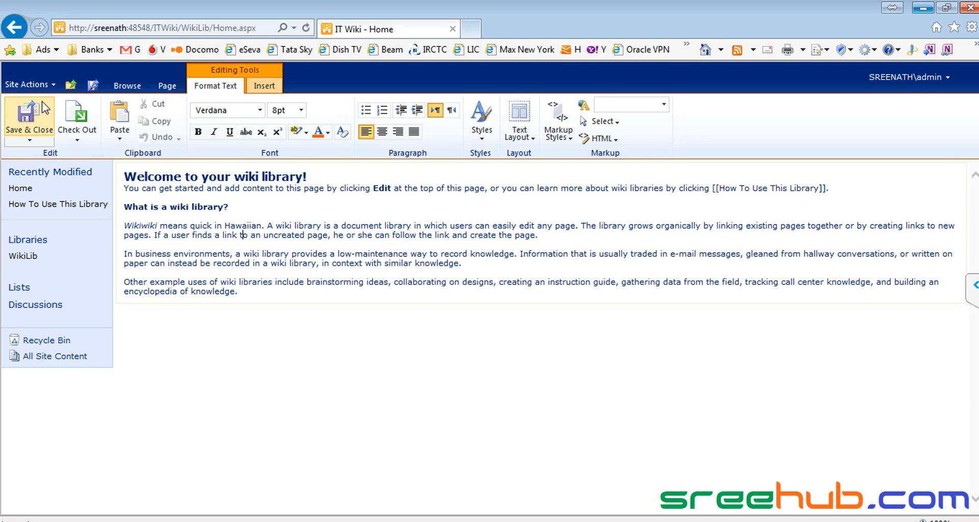
{"action": "left_click", "coordinate": [265, 87]}
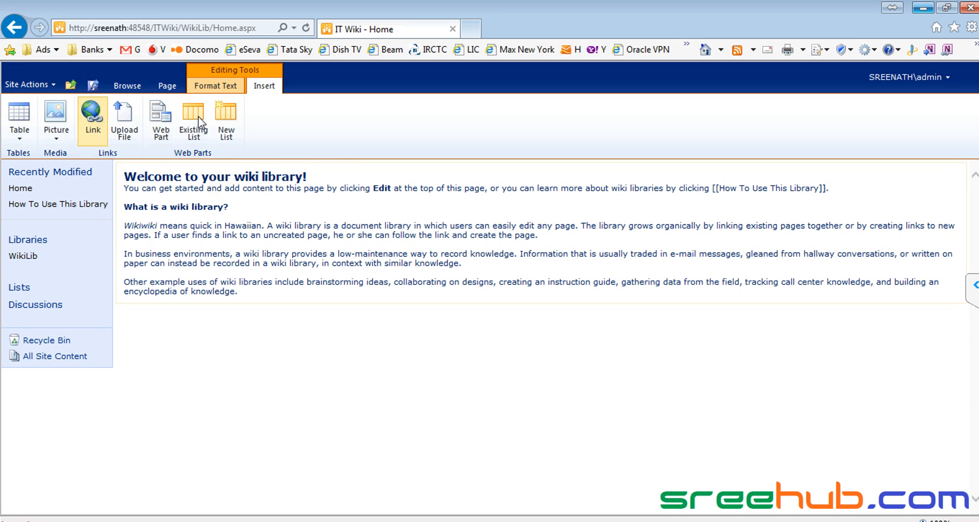
{"action": "left_click", "coordinate": [214, 87]}
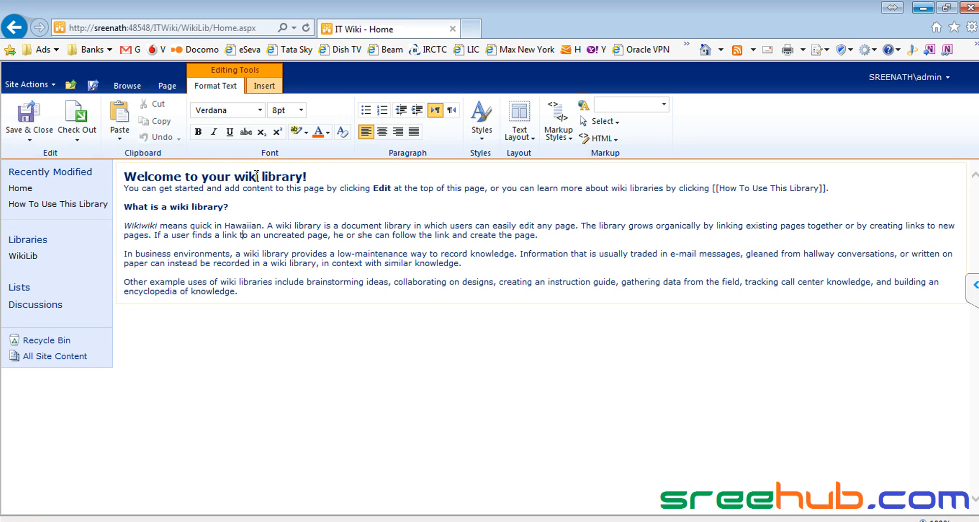
Change the Home page heading to "Welcome to your Home wiki !"
{"action": "left_click", "coordinate": [297, 175]}
{"action": "key", "text": "Down"}
{"action": "left_click", "coordinate": [236, 177]}
{"action": "type", "text": "ITome"}
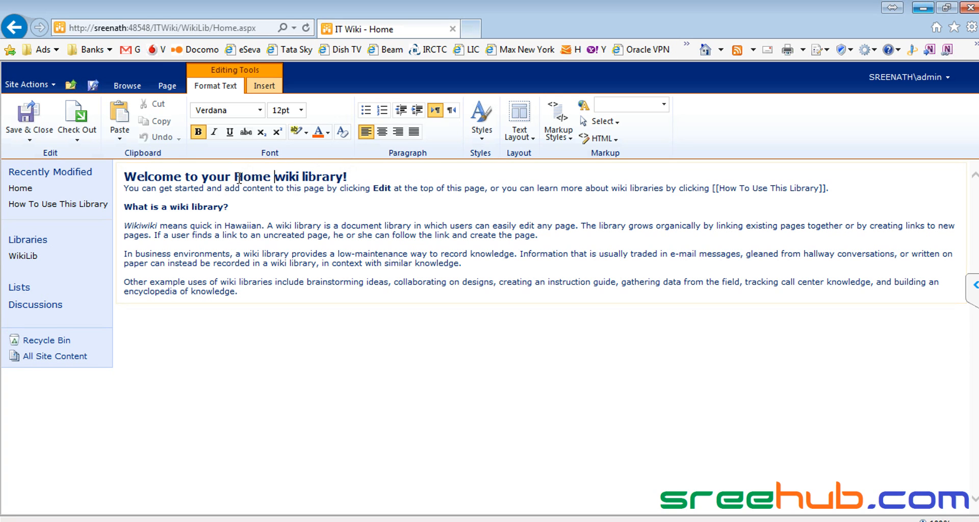
{"action": "key", "text": "ctrl+shift+Right"}
{"action": "key", "text": "Delete"}
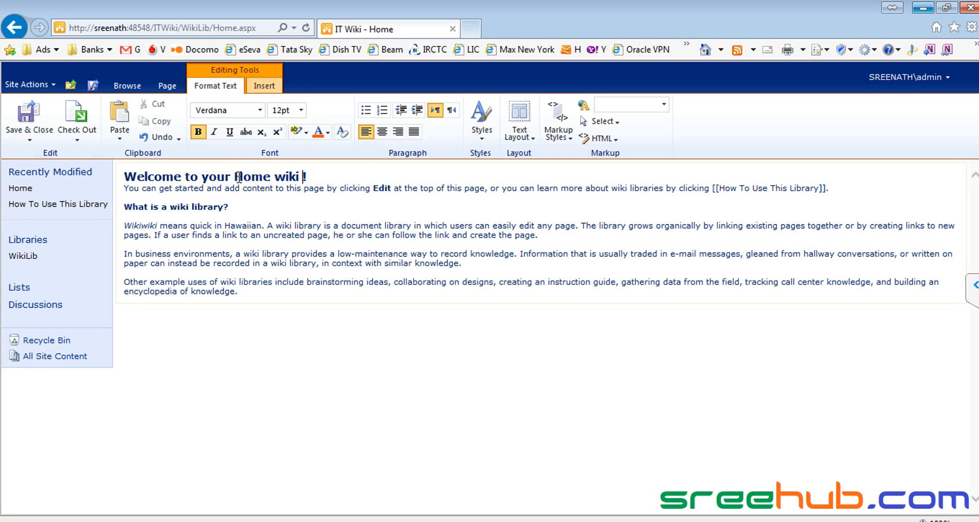
Format the Home page heading as centered, 24 pt, dark red text
{"action": "left_click_drag", "start_coordinate": [316, 176], "coordinate": [147, 178]}
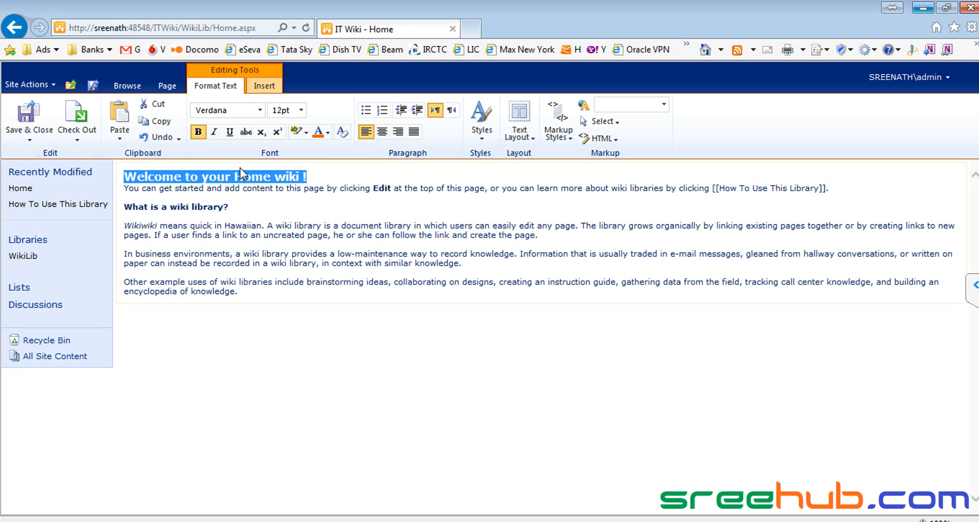
{"action": "left_click", "coordinate": [382, 131]}
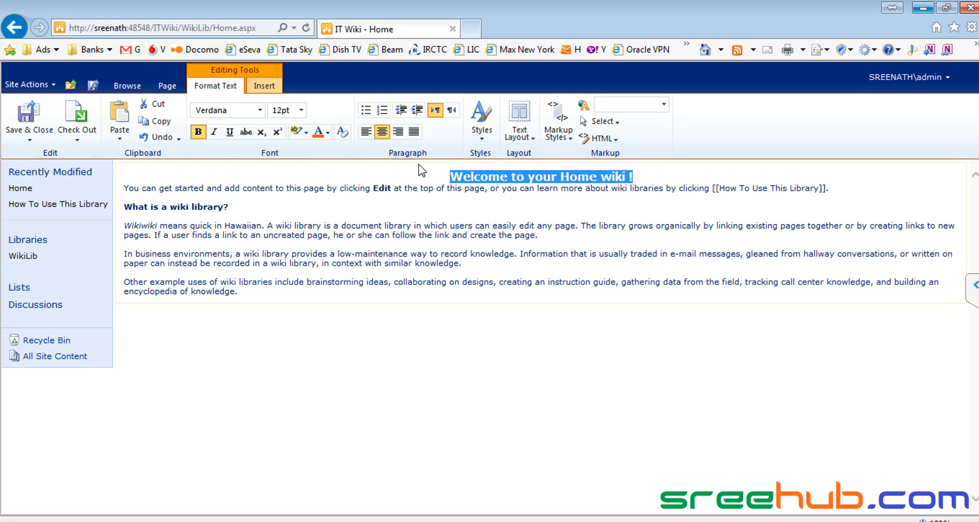
{"action": "left_click", "coordinate": [300, 111]}
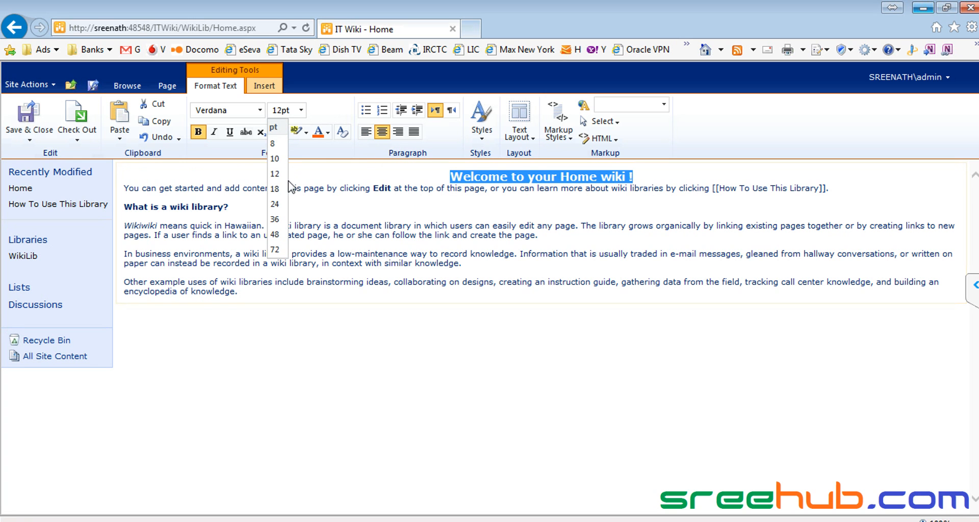
{"action": "left_click", "coordinate": [275, 203]}
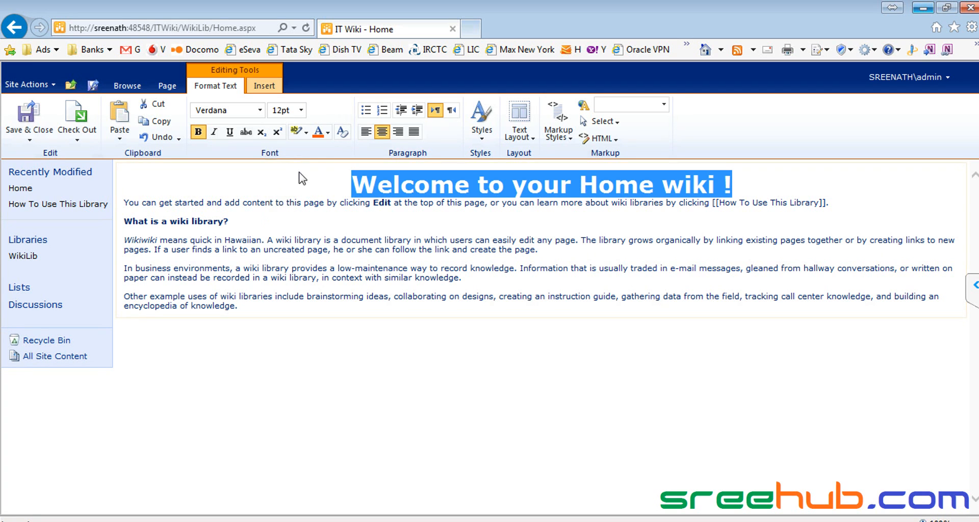
{"action": "left_click", "coordinate": [327, 132]}
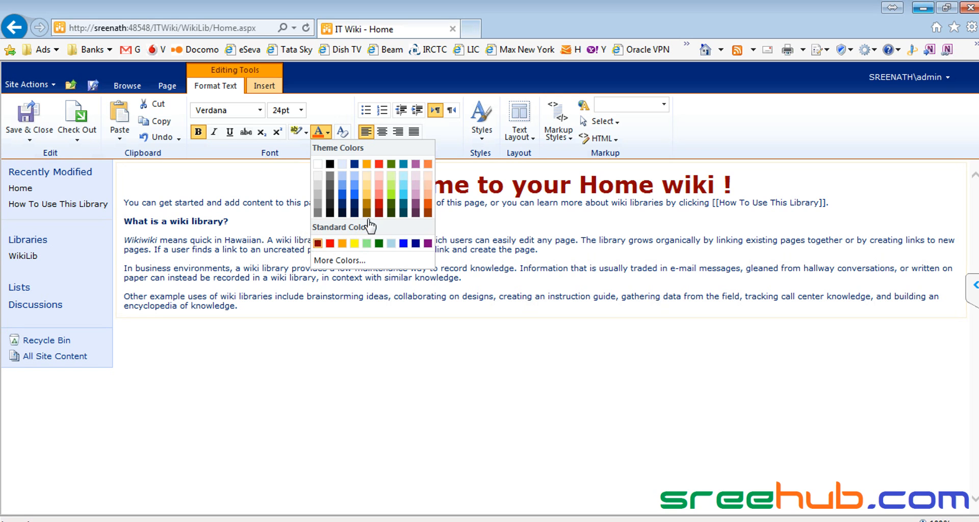
{"action": "left_click", "coordinate": [422, 203]}
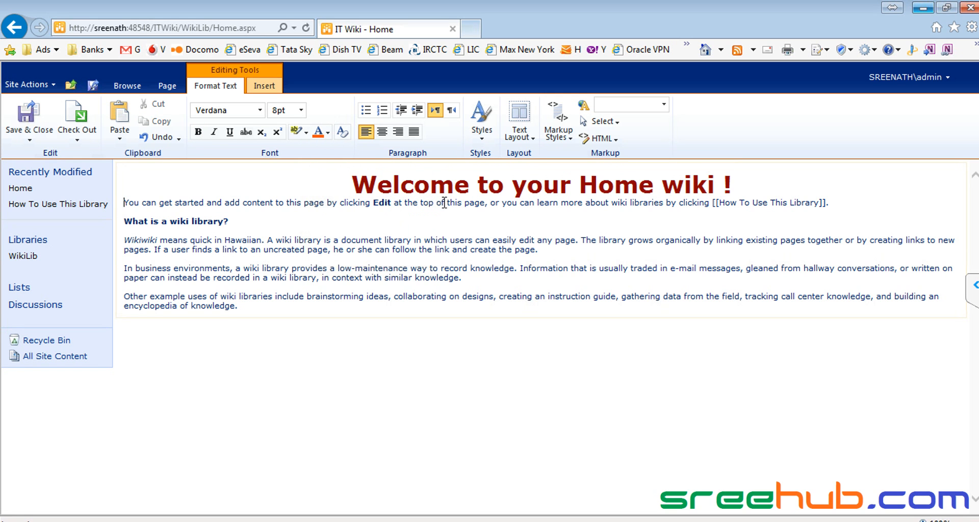
Add space below the heading and delete everything from "What is a wiki library?" to the end of the page
{"action": "key", "text": "Home"}
{"action": "key", "text": "Return"}
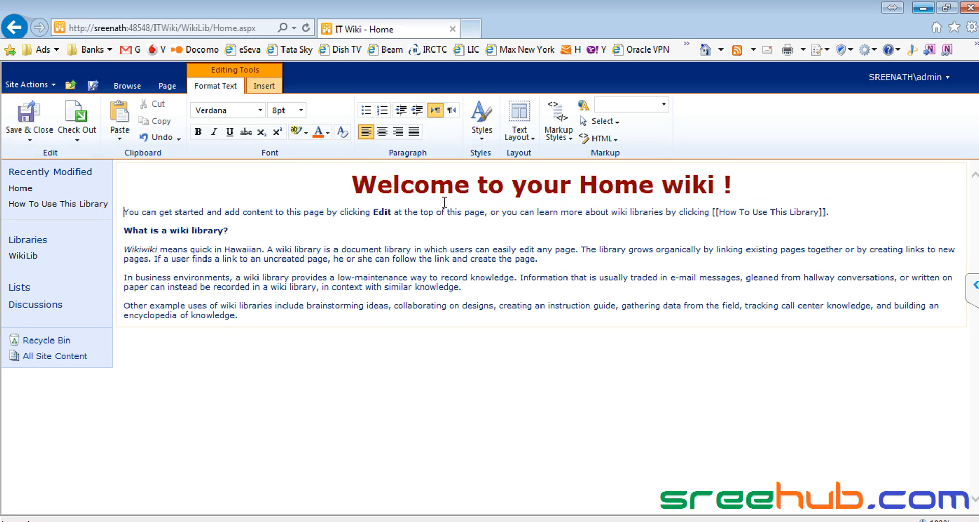
{"action": "key", "text": "Down"}
{"action": "key", "text": "Down"}
{"action": "key", "text": "shift+Down"}
{"action": "key", "text": "shift+Down"}
{"action": "key", "text": "shift+Down"}
{"action": "key", "text": "shift+Down"}
{"action": "key", "text": "shift+Down"}
{"action": "key", "text": "shift+Down"}
{"action": "key", "text": "shift+Down"}
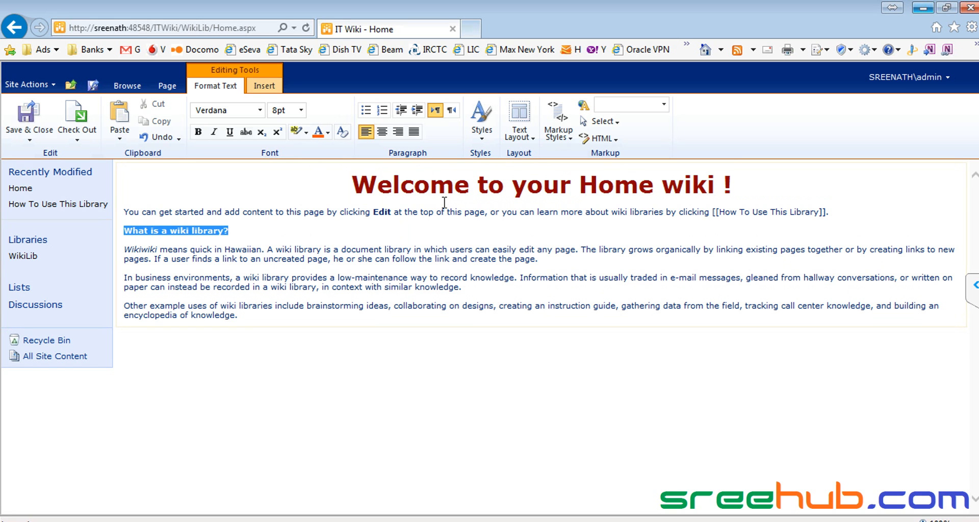
{"action": "key", "text": "shift+Down"}
{"action": "key", "text": "shift+Down"}
{"action": "key", "text": "shift+Down"}
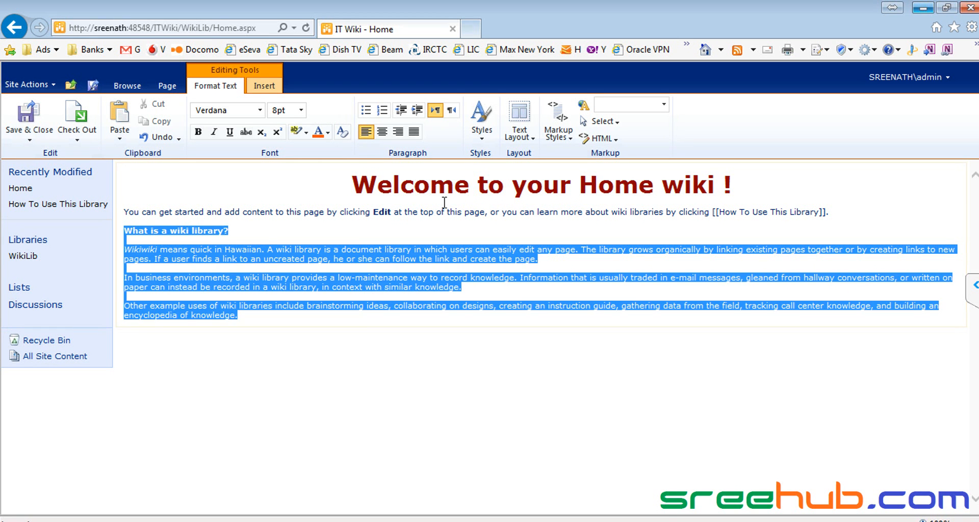
{"action": "key", "text": "Delete"}
Add the line "This is for Collaboration." below the introductory paragraph, then save and close the Home page
{"action": "type", "text": "This is for "}
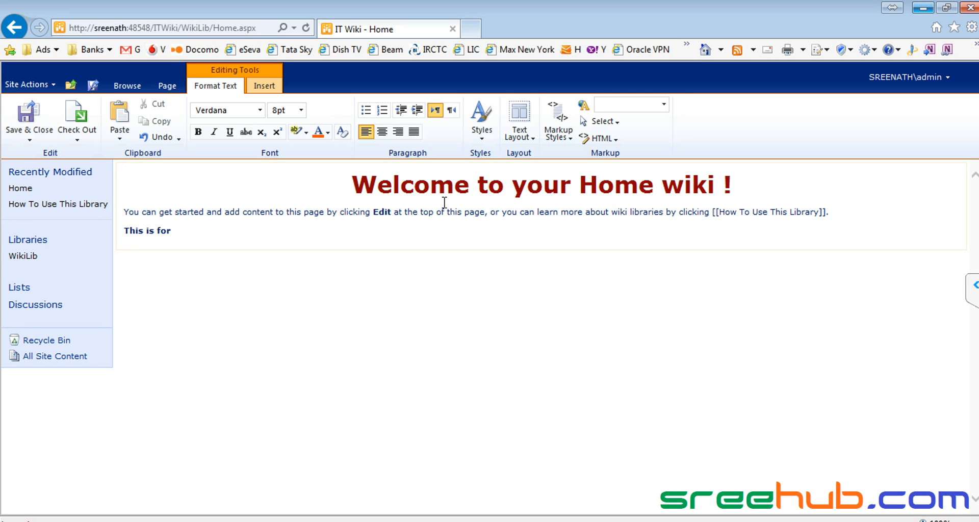
{"action": "type", "text": "Collaboration."}
{"action": "left_click", "coordinate": [29, 125]}
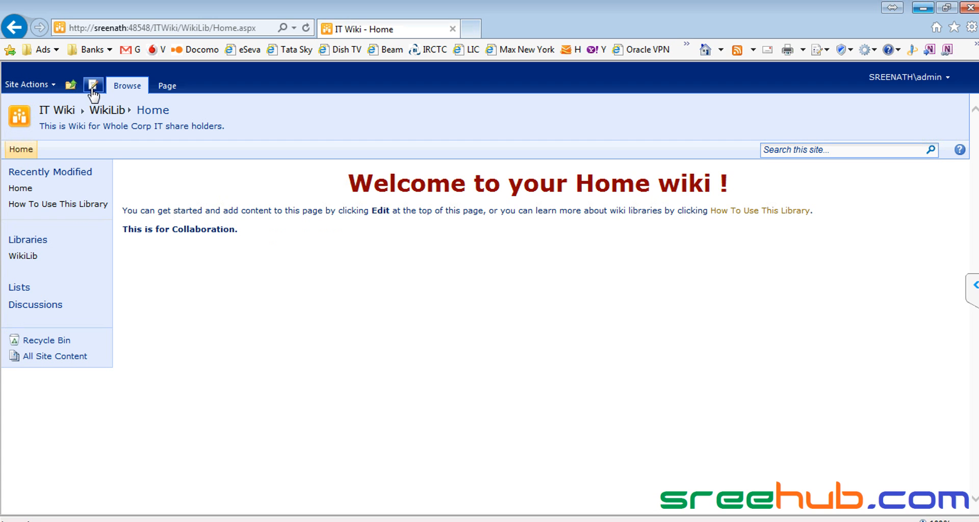
Edit the Home page and add the line "This is for HR Wiki [[HR Wiki]]" below "This is for Collaboration.", separated by a blank line
{"action": "left_click", "coordinate": [32, 85]}
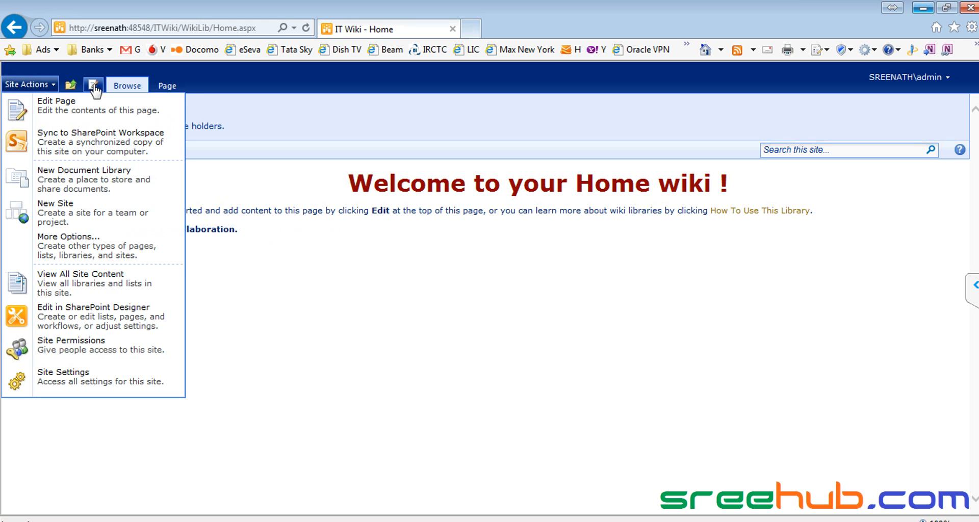
{"action": "left_click", "coordinate": [62, 114]}
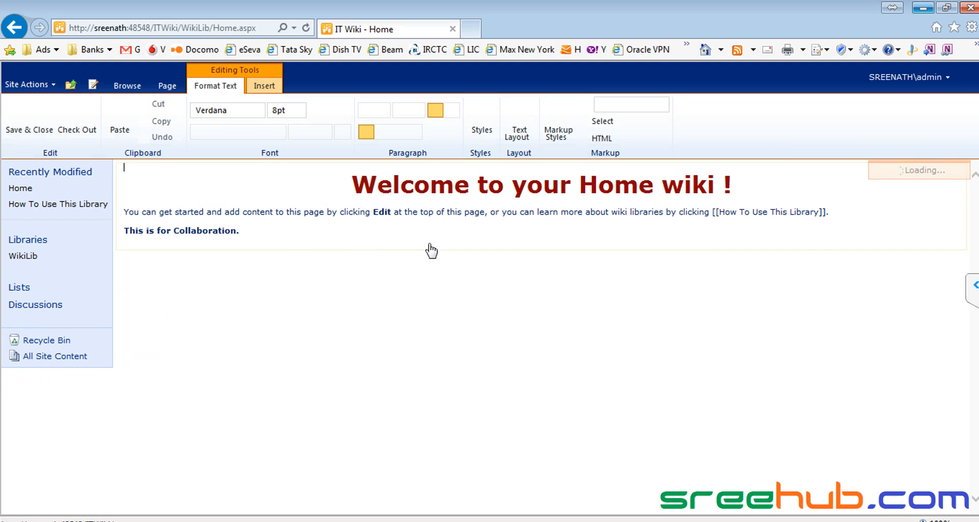
{"action": "left_click", "coordinate": [263, 230]}
{"action": "key", "text": "Return"}
{"action": "key", "text": "Return"}
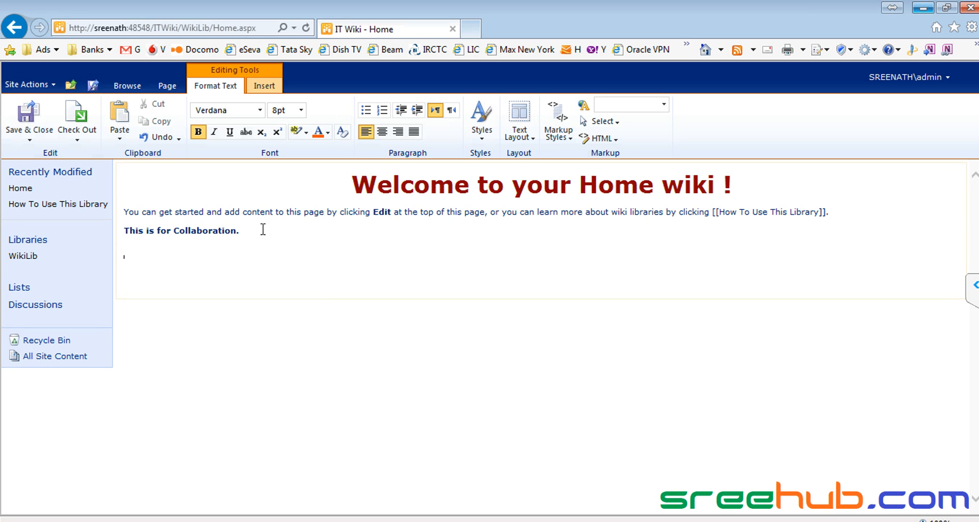
{"action": "type", "text": "This is for Hr"}
{"action": "key", "text": "BackSpace"}
{"action": "type", "text": "R Wiki"}
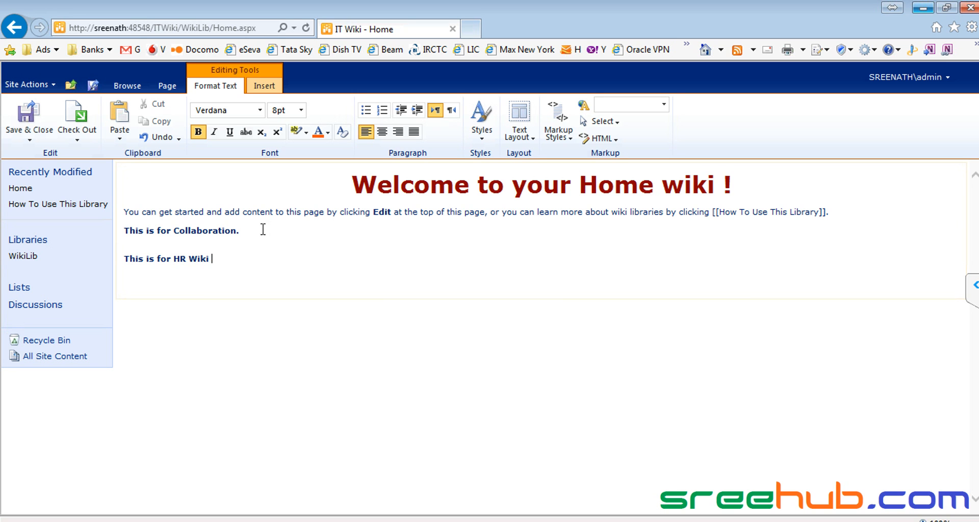
{"action": "type", "text": "[["}
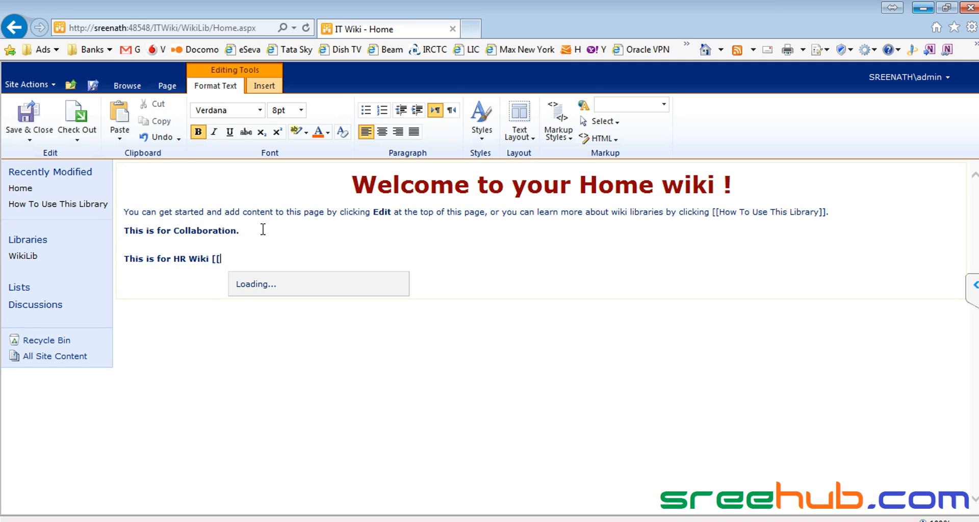
{"action": "type", "text": "H"}
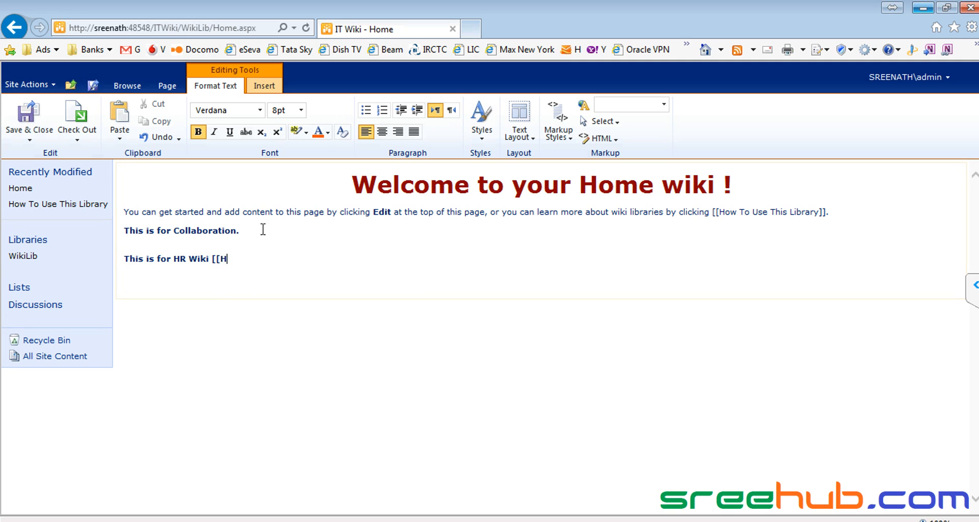
{"action": "type", "text": "R Wiki]]"}
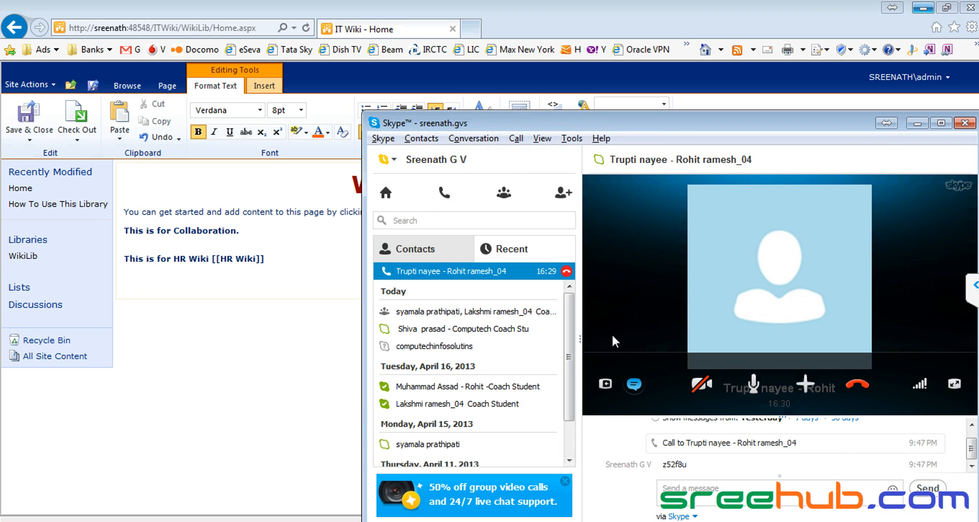
{"action": "key", "text": "alt+Tab"}
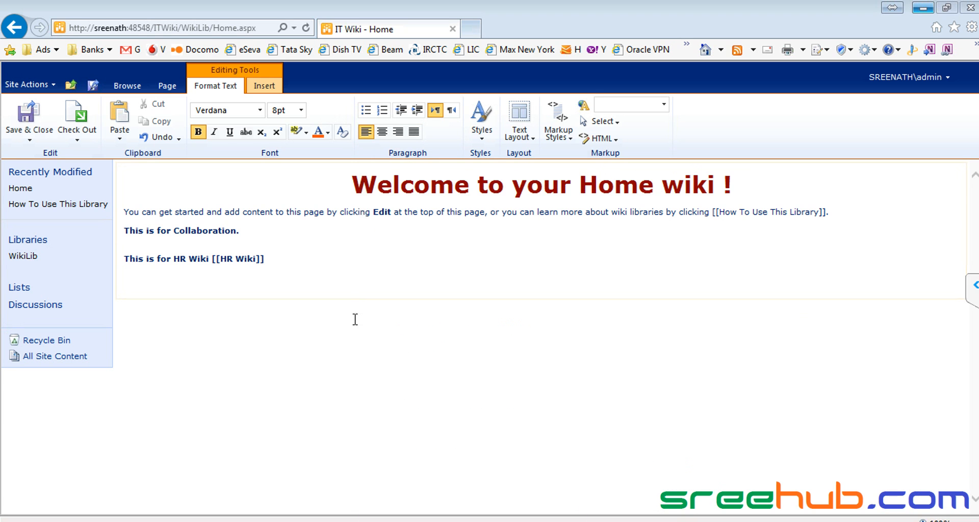
{"action": "key", "text": "alt+Tab"}
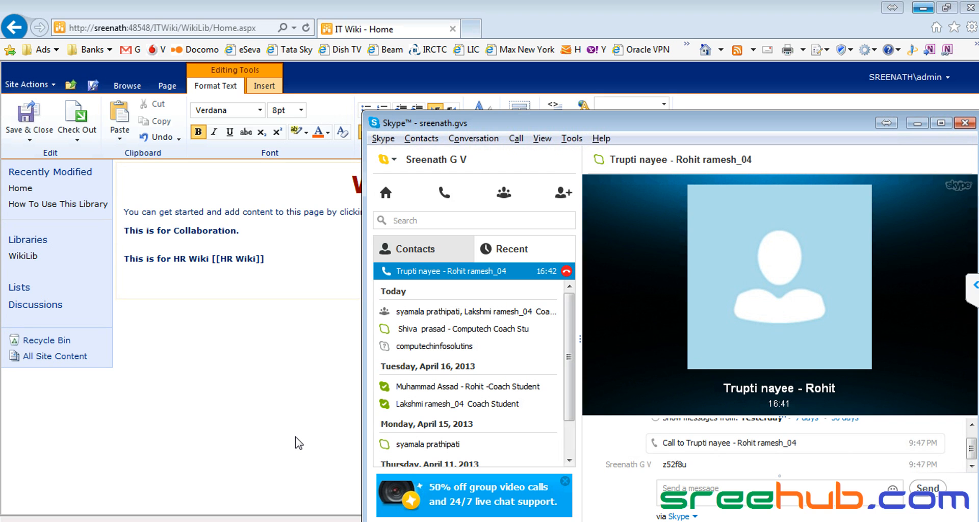
{"action": "left_click", "coordinate": [261, 408]}
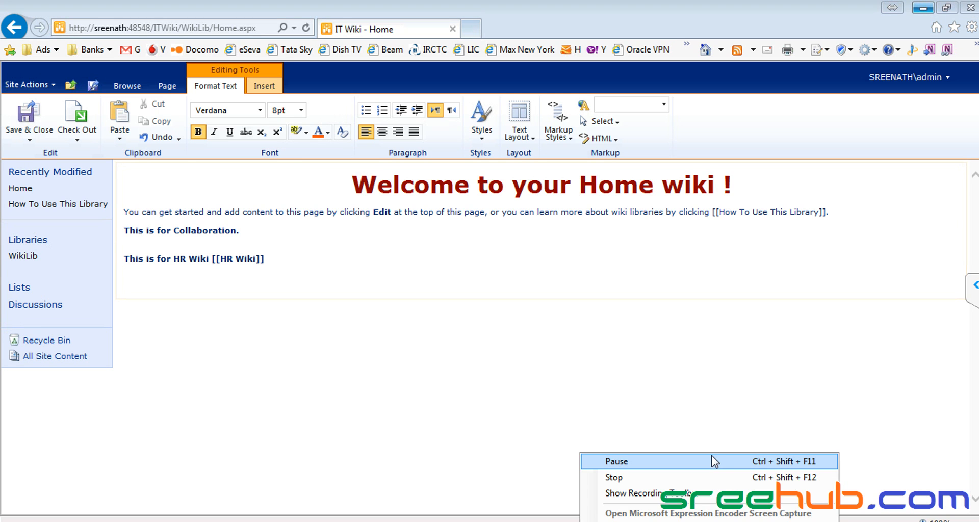
{"action": "left_click", "coordinate": [712, 459]}
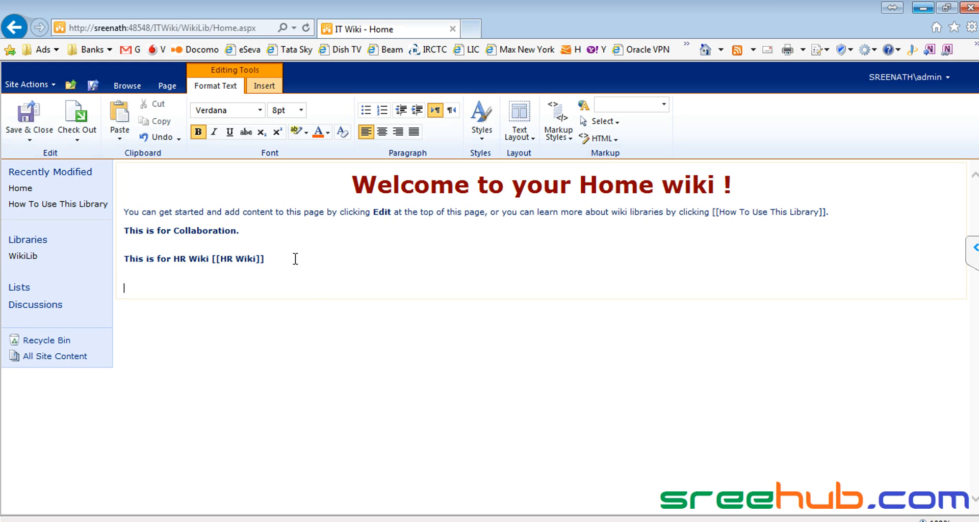
Remove the bold formatting from the "This is for HR Wiki" line, then save and close the Home page
{"action": "left_click_drag", "start_coordinate": [295, 259], "coordinate": [125, 259]}
{"action": "left_click", "coordinate": [197, 132]}
{"action": "left_click", "coordinate": [199, 246]}
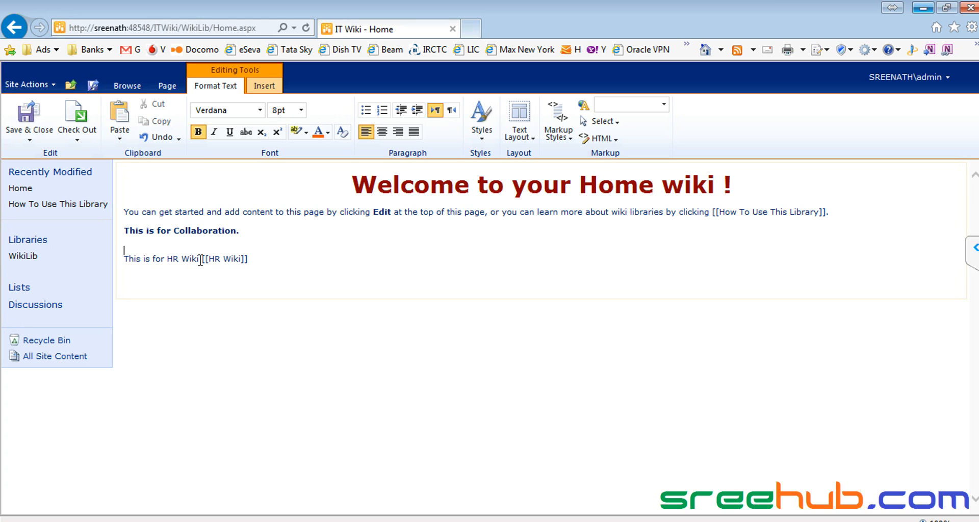
{"action": "left_click_drag", "start_coordinate": [202, 258], "coordinate": [251, 258]}
{"action": "left_click", "coordinate": [252, 259]}
{"action": "left_click", "coordinate": [202, 259]}
{"action": "left_click_drag", "start_coordinate": [202, 259], "coordinate": [263, 259]}
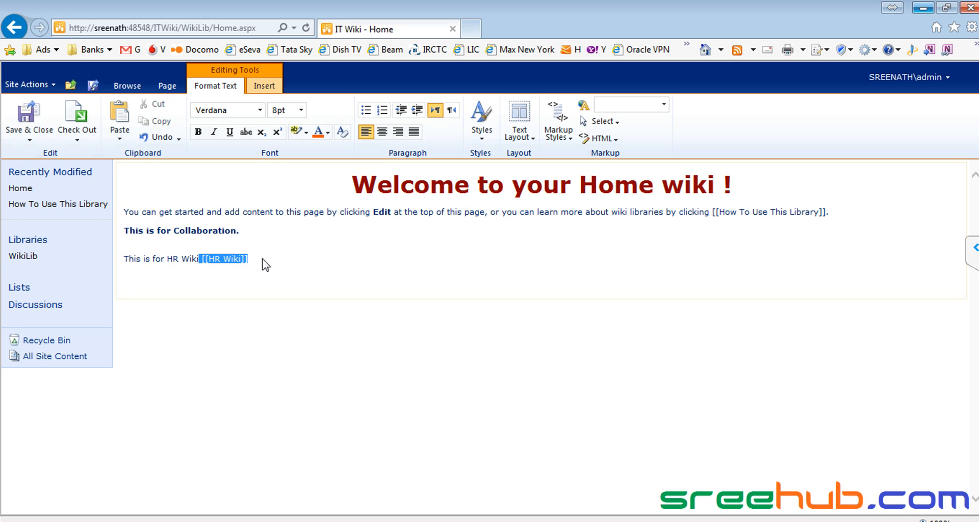
{"action": "left_click", "coordinate": [286, 259]}
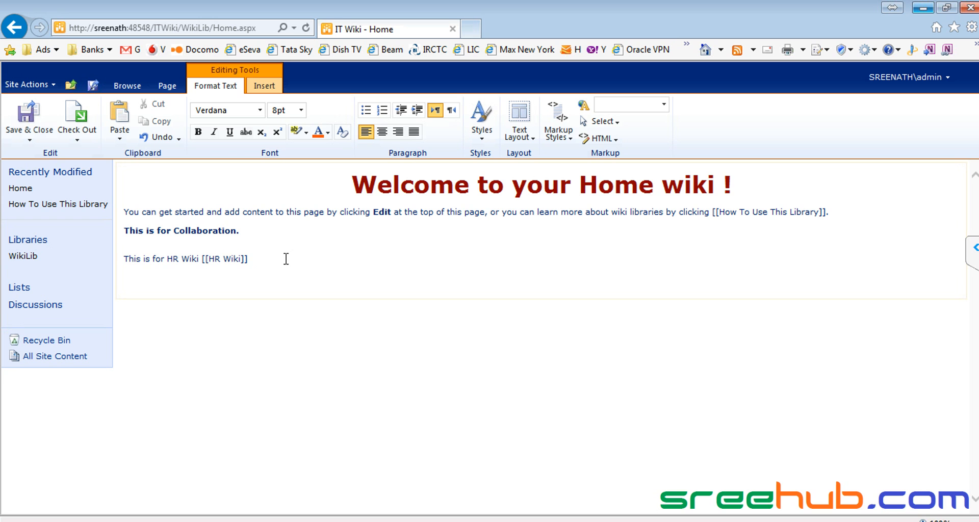
{"action": "left_click", "coordinate": [43, 124]}
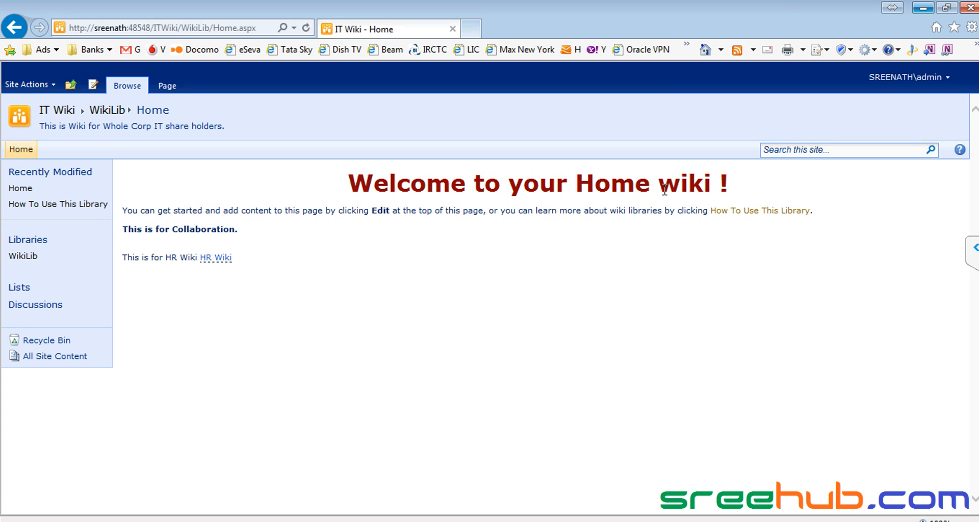
{"action": "left_click_drag", "start_coordinate": [664, 189], "coordinate": [706, 190]}
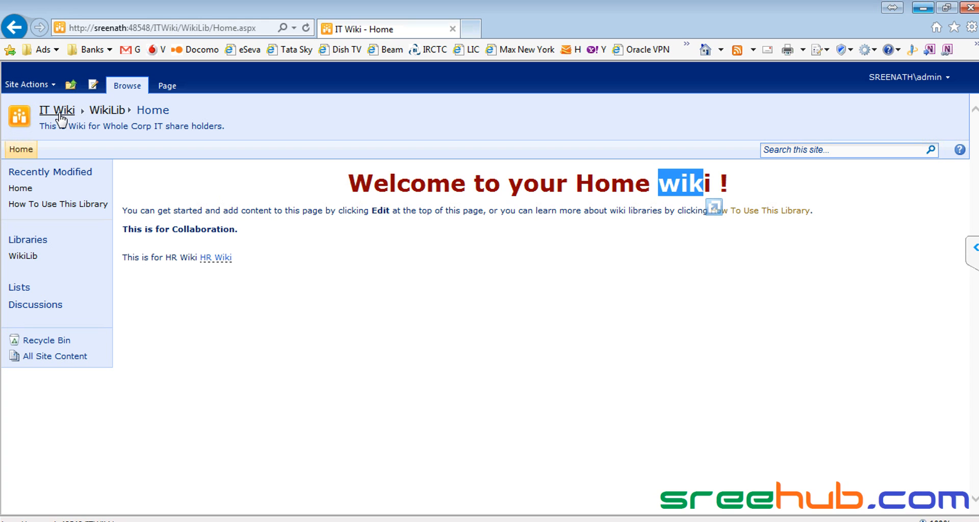
{"action": "left_click", "coordinate": [367, 282]}
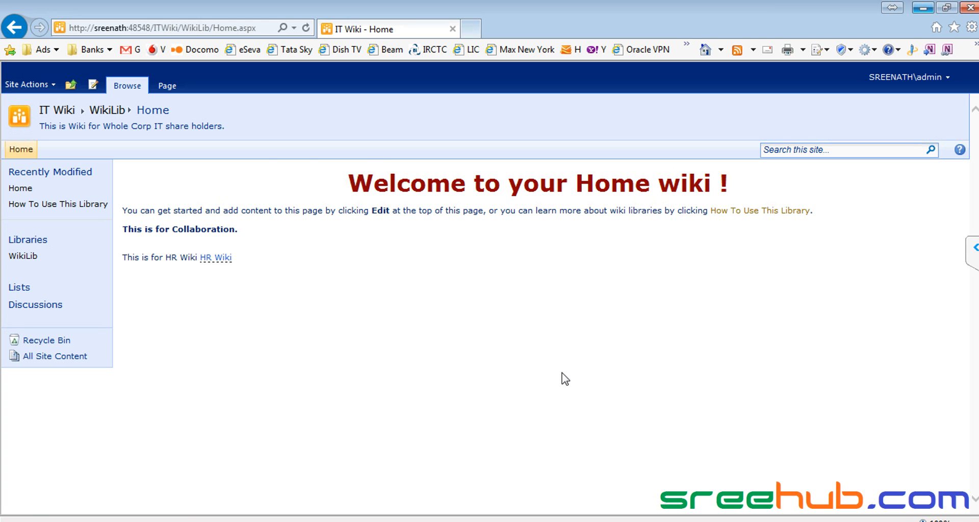
Create the missing HR Wiki page in the WikiLib library from its link on the Home page
{"action": "left_click", "coordinate": [218, 259]}
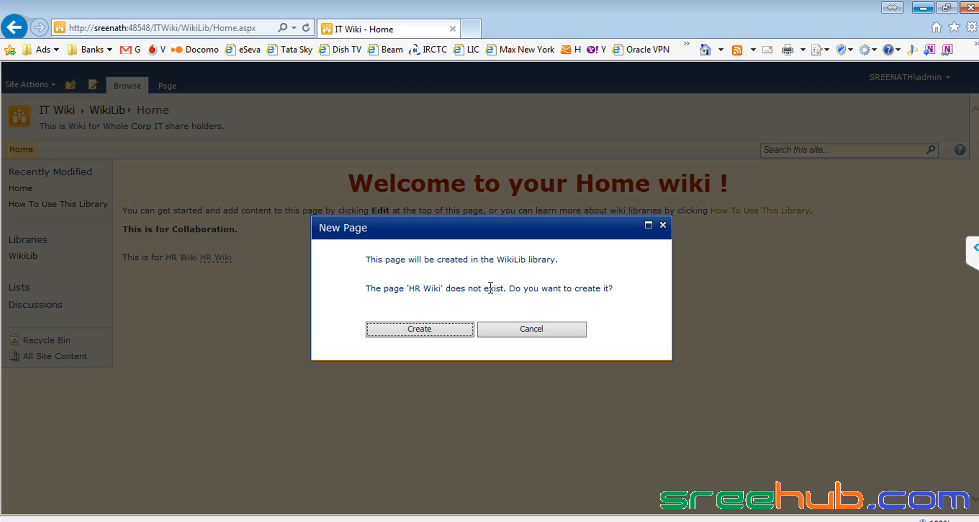
{"action": "left_click", "coordinate": [555, 336]}
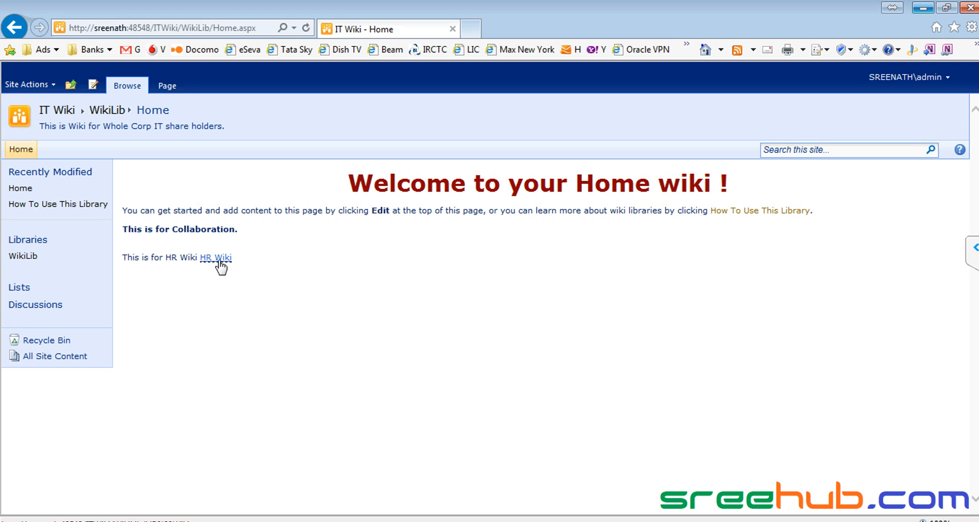
{"action": "left_click", "coordinate": [219, 258]}
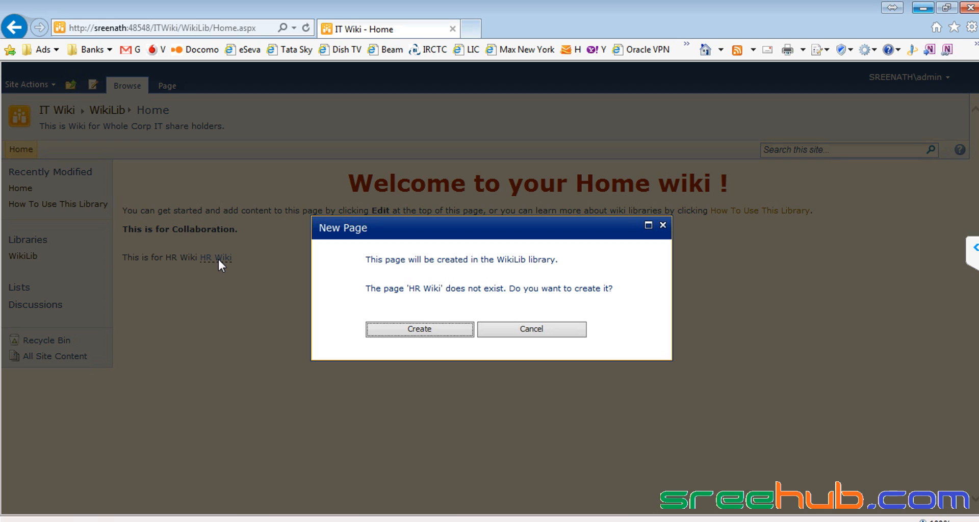
{"action": "left_click", "coordinate": [418, 331]}
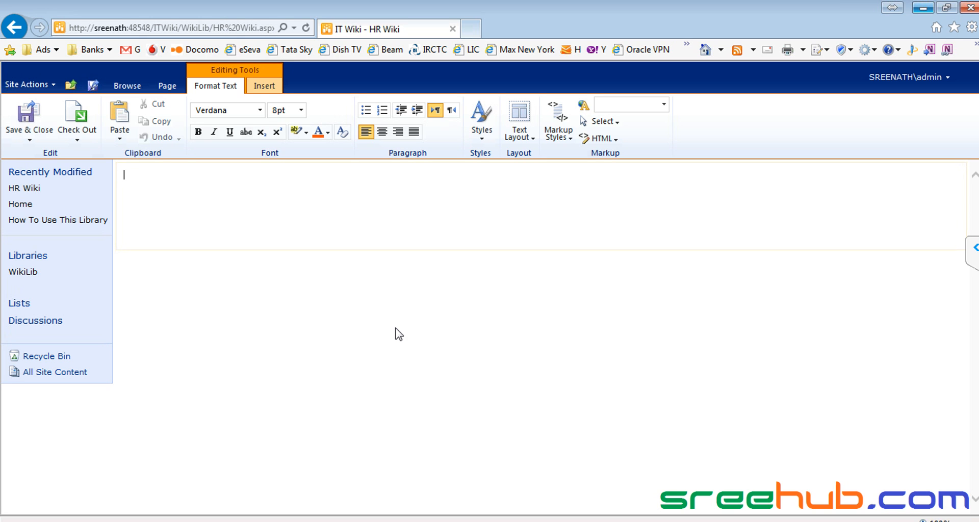
Enter the heading "Welcome to HR Wiki !" on the new HR Wiki page
{"action": "type", "text": "Welcome to HR WIki"}
{"action": "key", "text": "BackSpace"}
{"action": "key", "text": "BackSpace"}
{"action": "type", "text": "iki !"}
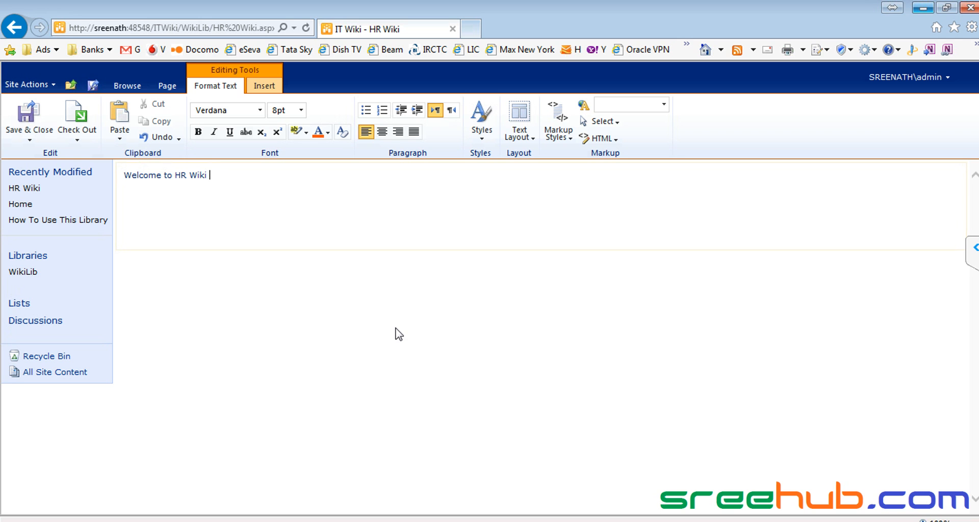
Format the HR Wiki page heading as 24 pt red text
{"action": "key", "text": "ctrl+a"}
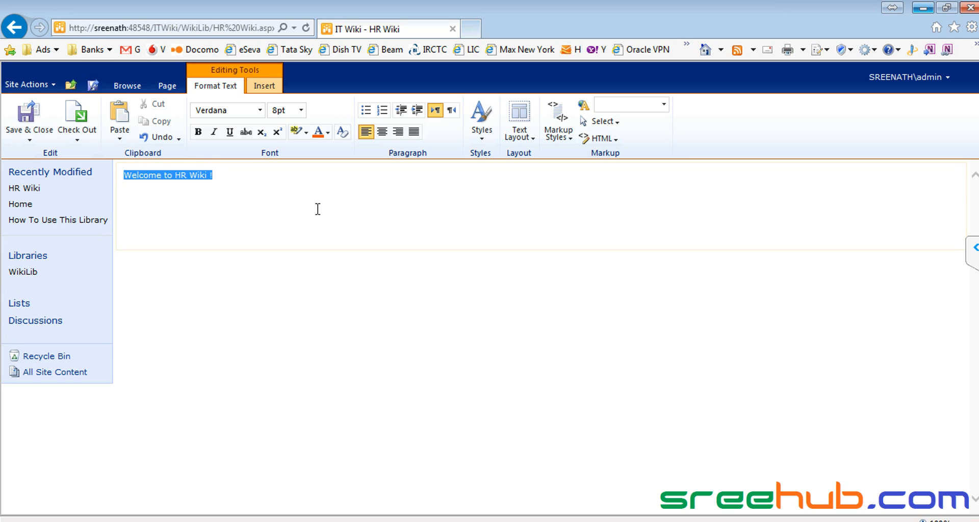
{"action": "left_click", "coordinate": [301, 110]}
{"action": "left_click", "coordinate": [275, 204]}
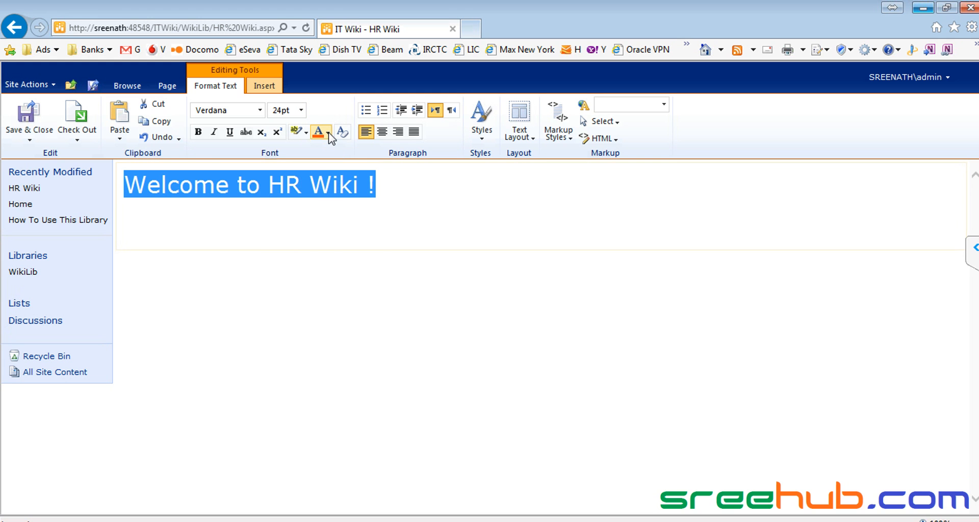
{"action": "left_click", "coordinate": [328, 132]}
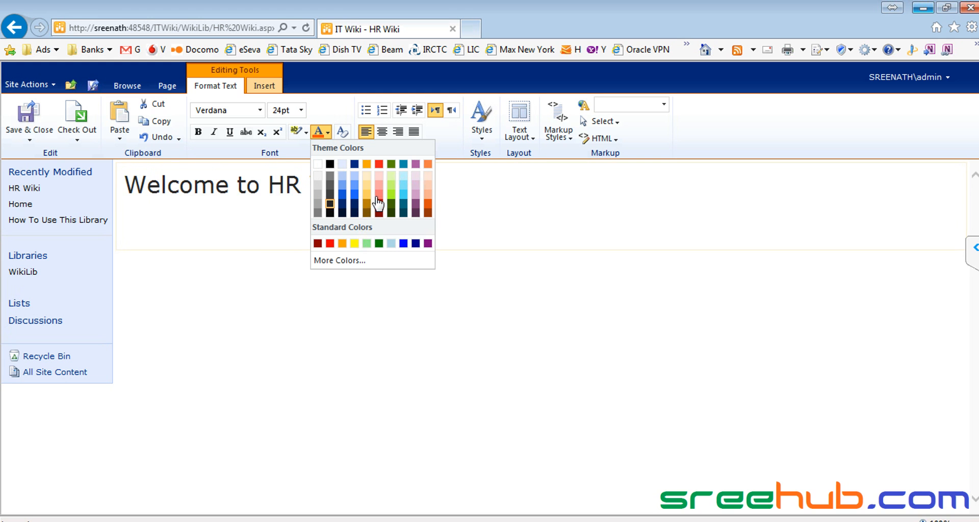
{"action": "left_click", "coordinate": [330, 243]}
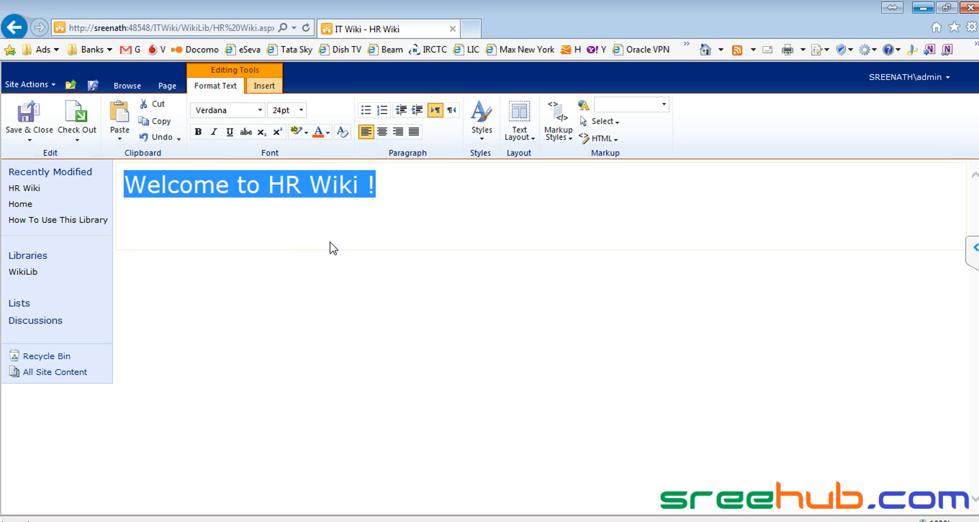
{"action": "left_click", "coordinate": [257, 212]}
{"action": "key", "text": "End"}
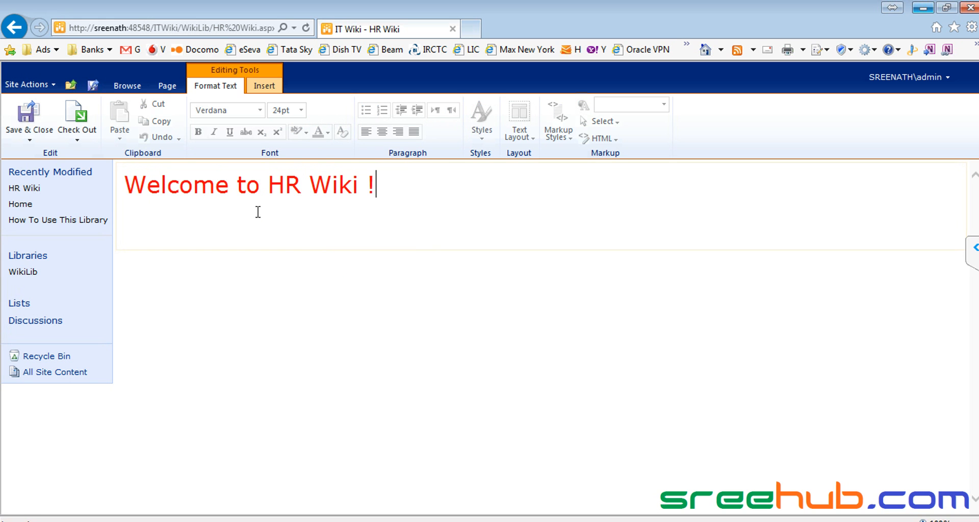
{"action": "left_click", "coordinate": [258, 212]}
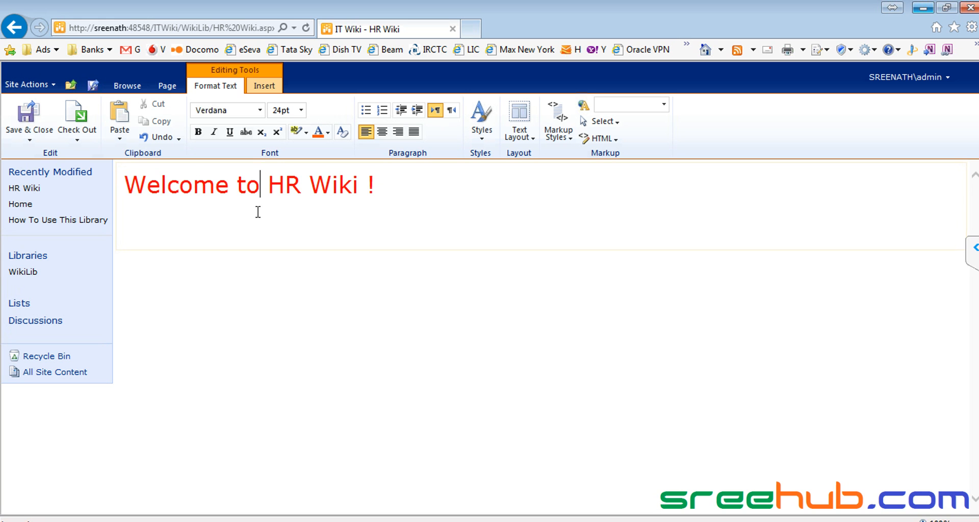
Start a line with "This" below the HR Wiki heading and format it as 10 pt black text
{"action": "left_click", "coordinate": [204, 211]}
{"action": "key", "text": "End"}
{"action": "key", "text": "Return"}
{"action": "type", "text": "This"}
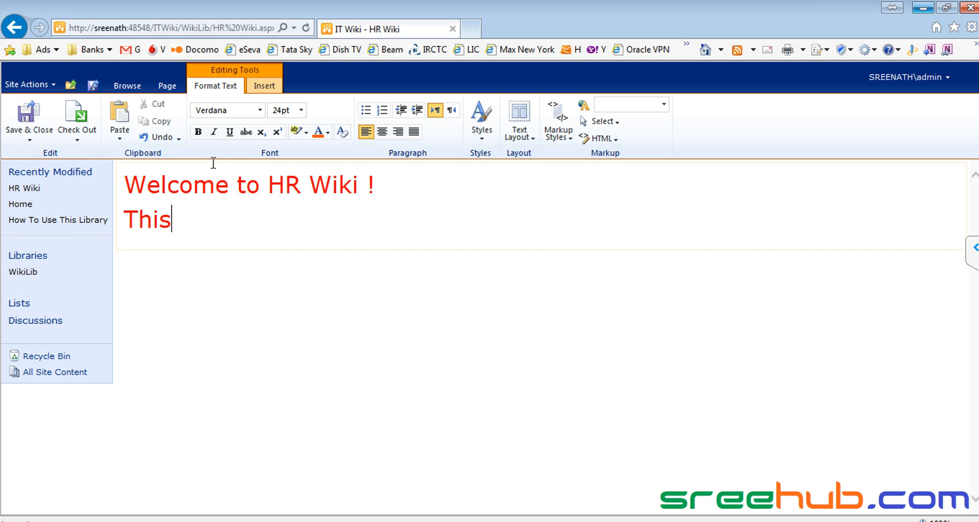
{"action": "key", "text": "shift+Home"}
{"action": "left_click", "coordinate": [300, 110]}
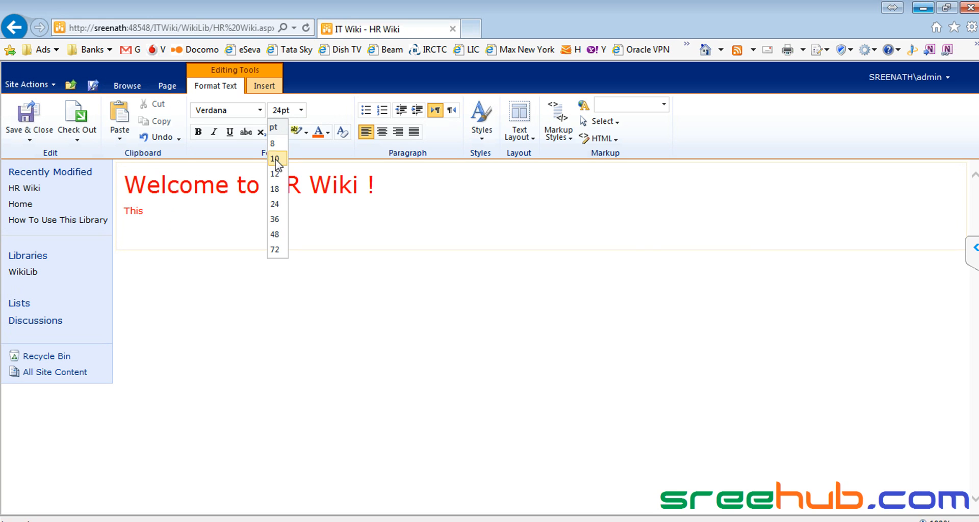
{"action": "left_click", "coordinate": [275, 159]}
{"action": "left_click", "coordinate": [327, 133]}
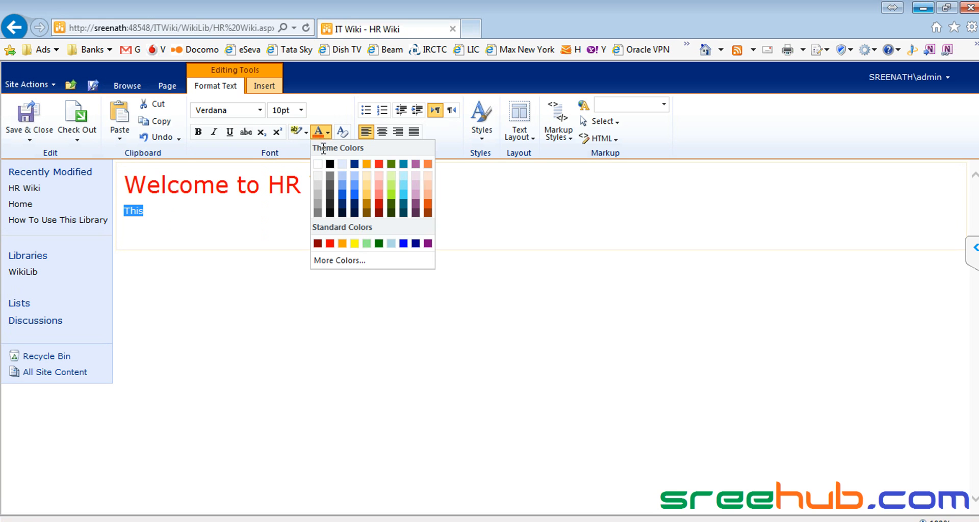
{"action": "left_click", "coordinate": [157, 214]}
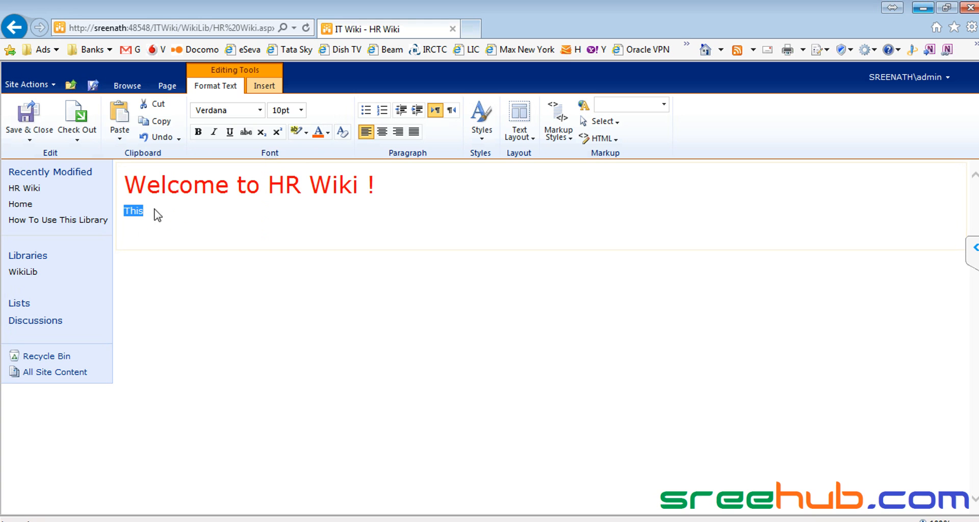
Complete the line as "This is HR Wiki..!" with a blank line above it, then save and close the HR Wiki page
{"action": "left_click", "coordinate": [153, 213]}
{"action": "key", "text": "Home"}
{"action": "key", "text": "Return"}
{"action": "key", "text": "End"}
{"action": "type", "text": "is HR Wiki."}
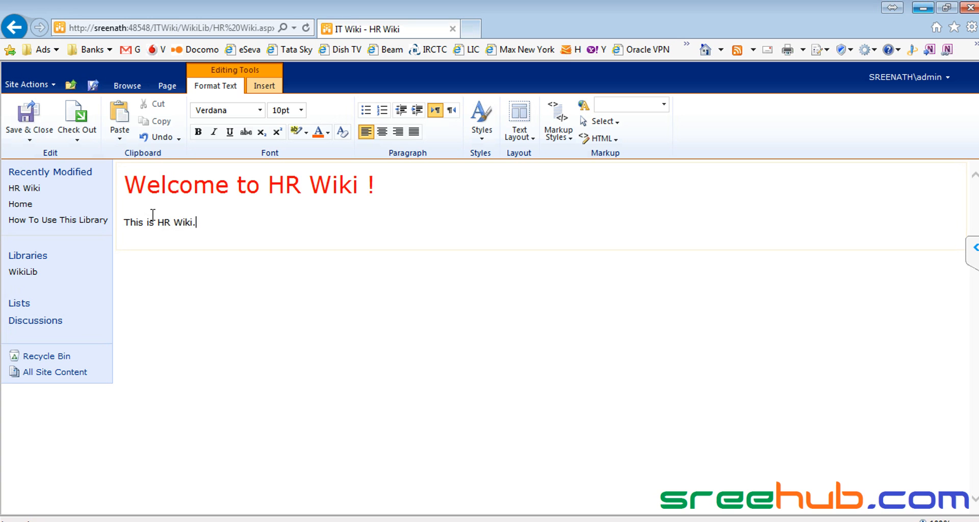
{"action": "type", "text": ".!"}
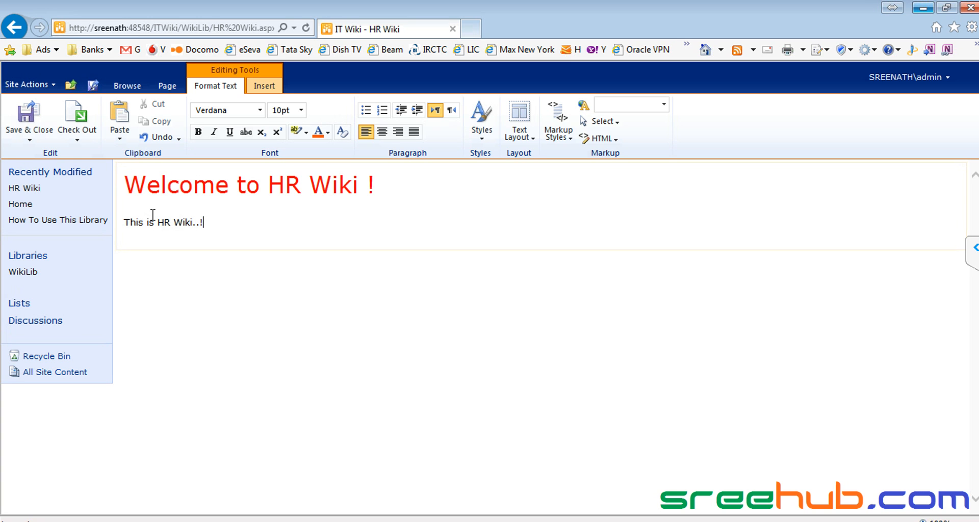
{"action": "left_click", "coordinate": [41, 132]}
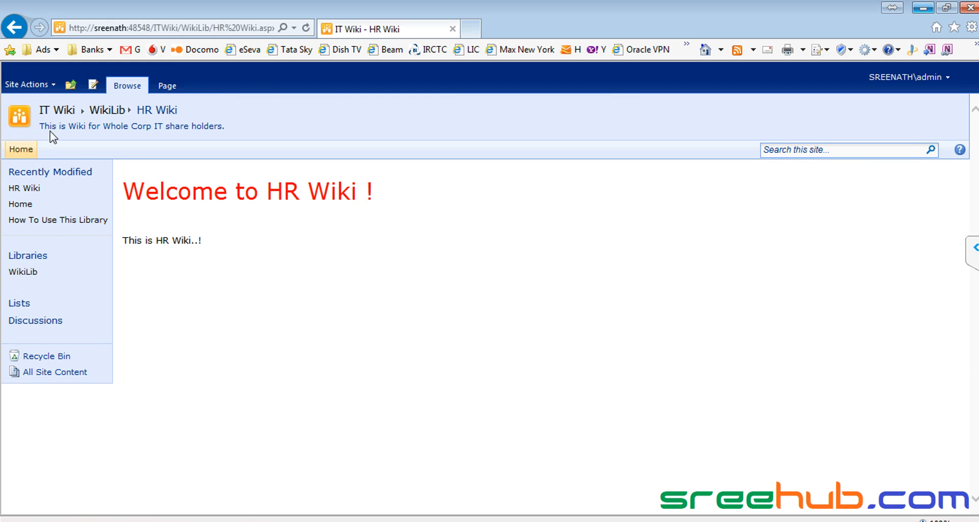
Open WikiLib's Home page from the IT Wiki site and follow its HR Wiki link to check the page
{"action": "left_click", "coordinate": [63, 116]}
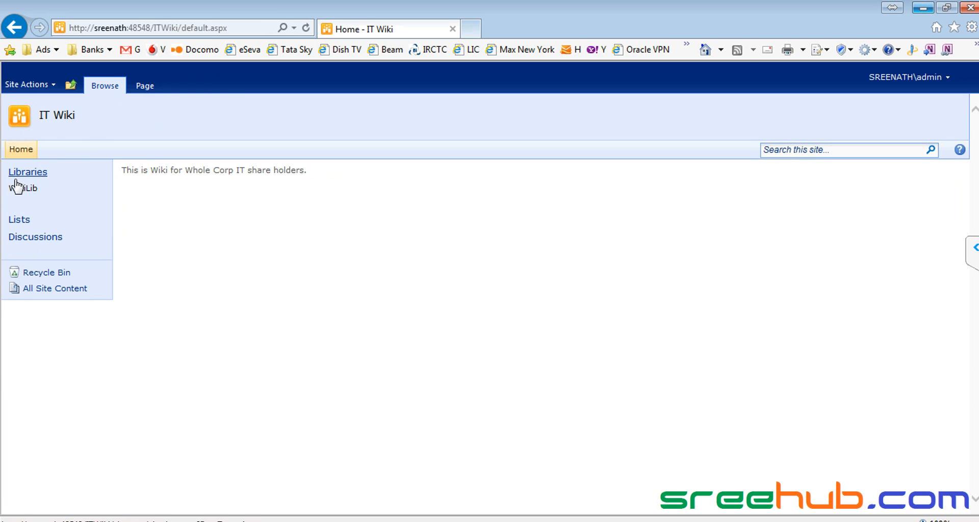
{"action": "left_click", "coordinate": [26, 192]}
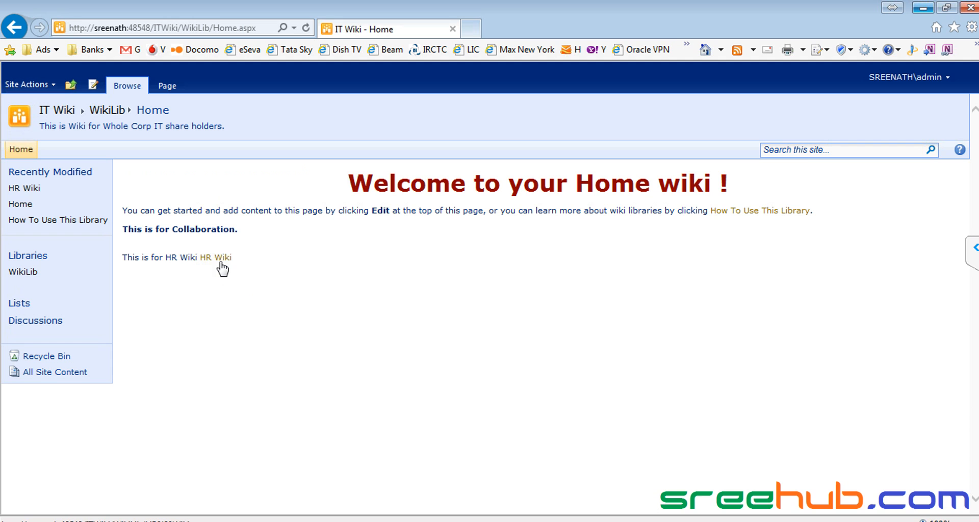
{"action": "left_click", "coordinate": [218, 258]}
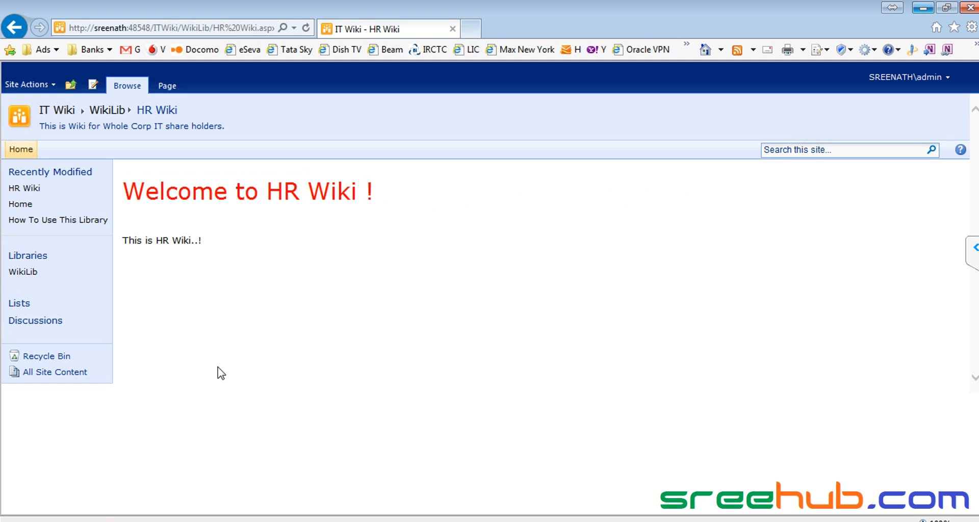
{"action": "left_click_drag", "start_coordinate": [263, 196], "coordinate": [376, 196]}
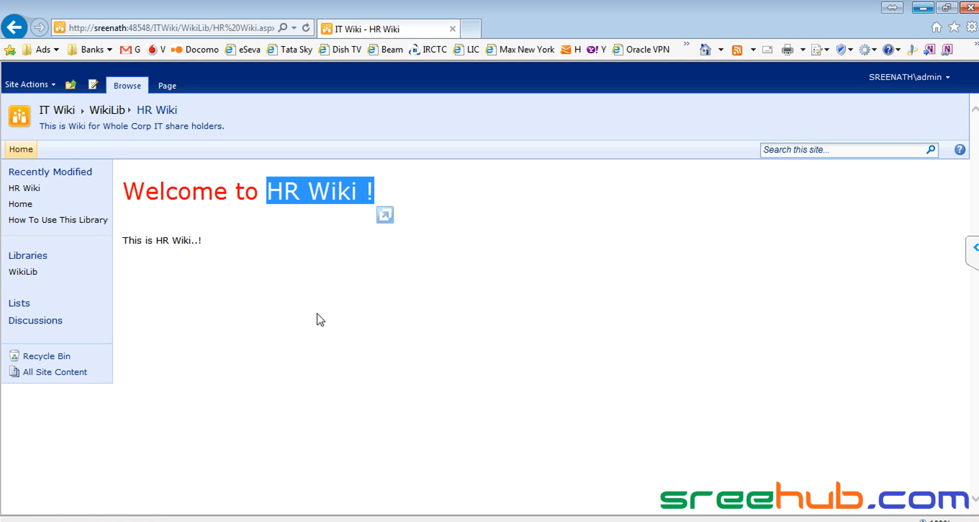
{"action": "left_click", "coordinate": [278, 192]}
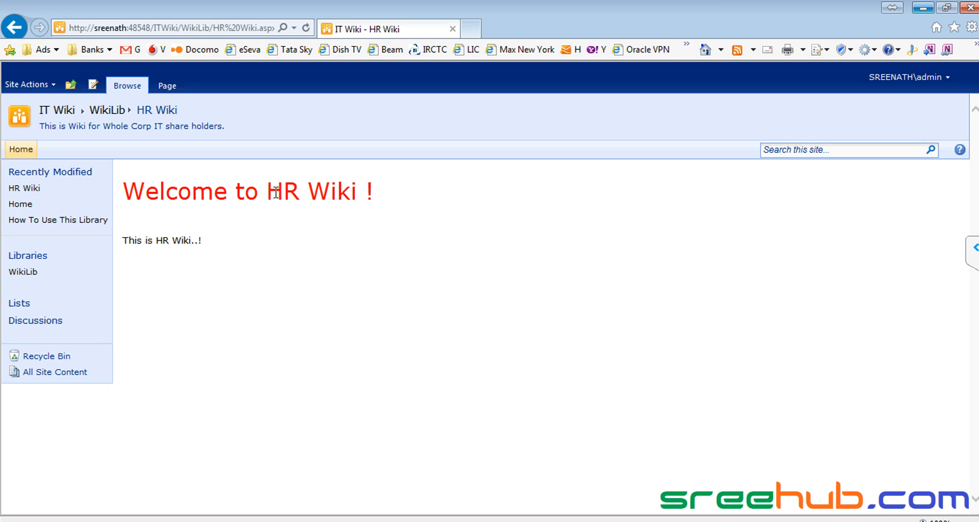
Append "and click here [[BA Wiki]] for BA Wiki" to the HR Wiki line on WikiLib's Home page and save it
{"action": "left_click", "coordinate": [105, 113]}
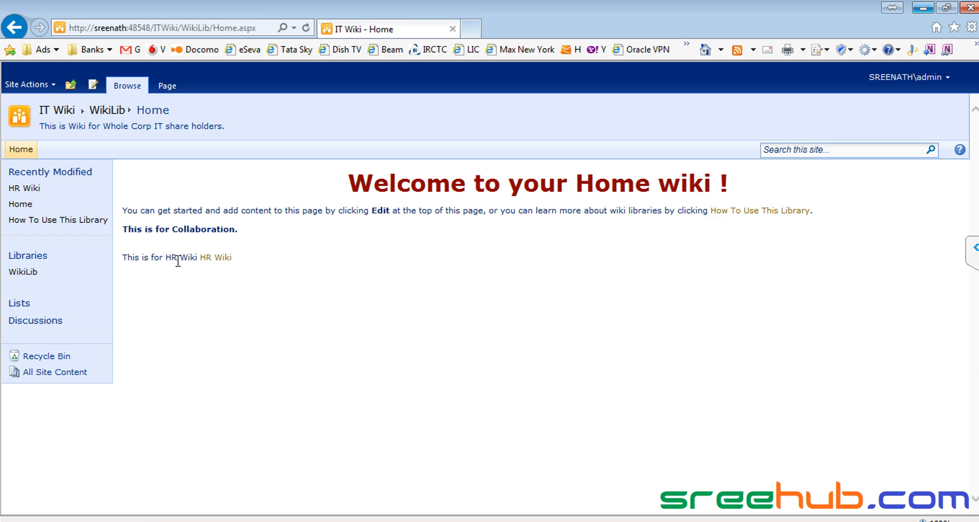
{"action": "left_click", "coordinate": [94, 87]}
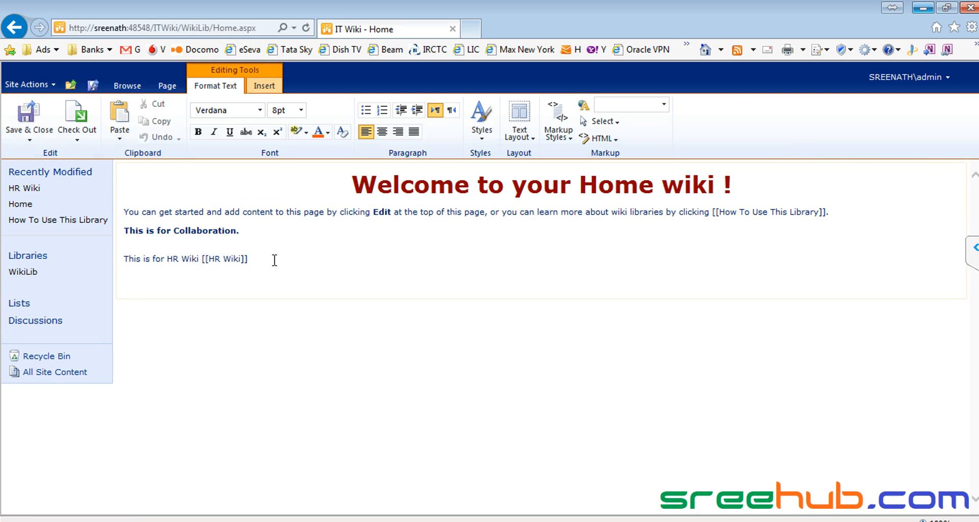
{"action": "left_click", "coordinate": [274, 259]}
{"action": "type", "text": "and click here [[BA Wiki]]"}
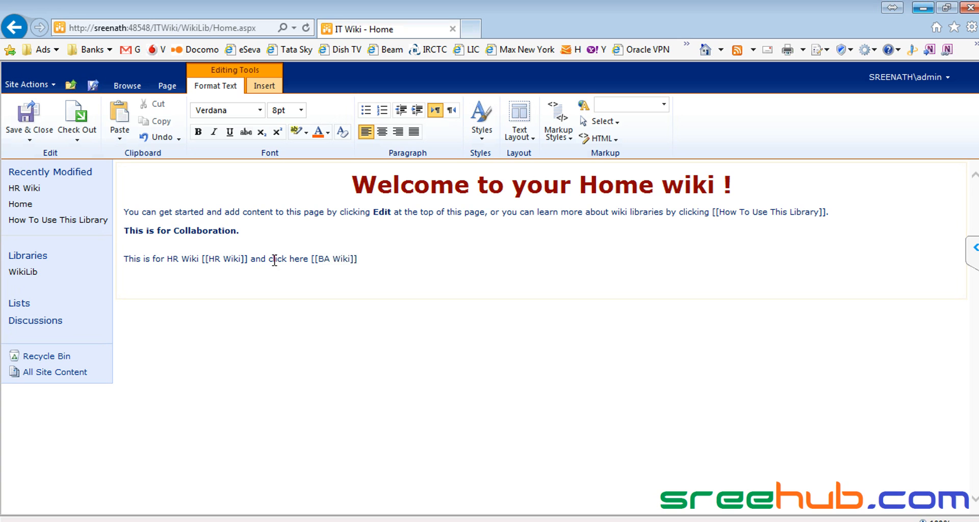
{"action": "type", "text": " for BA Wiki"}
{"action": "left_click", "coordinate": [36, 126]}
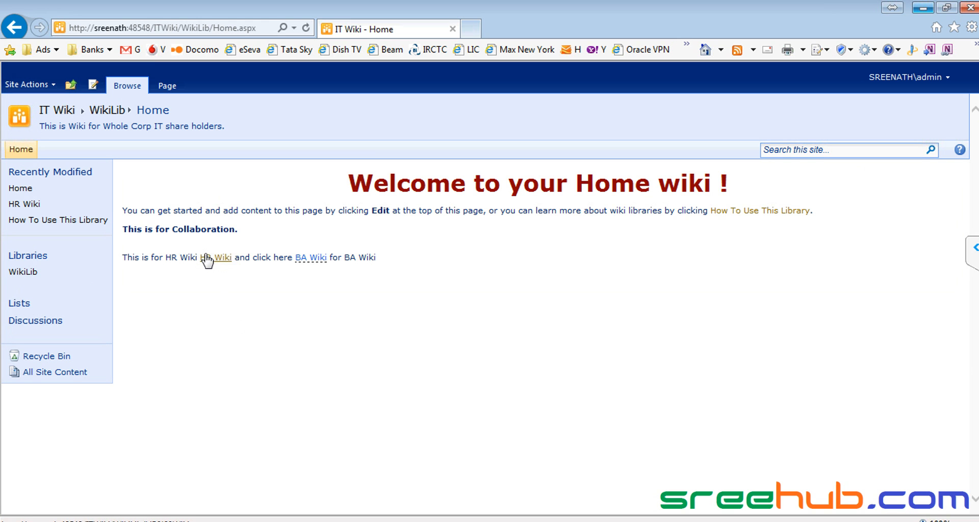
Create the BA Wiki page from its Home page link, with "Welcome to BA Wiki" and, below it, "This is BA Wiki Page."
{"action": "left_click", "coordinate": [316, 257]}
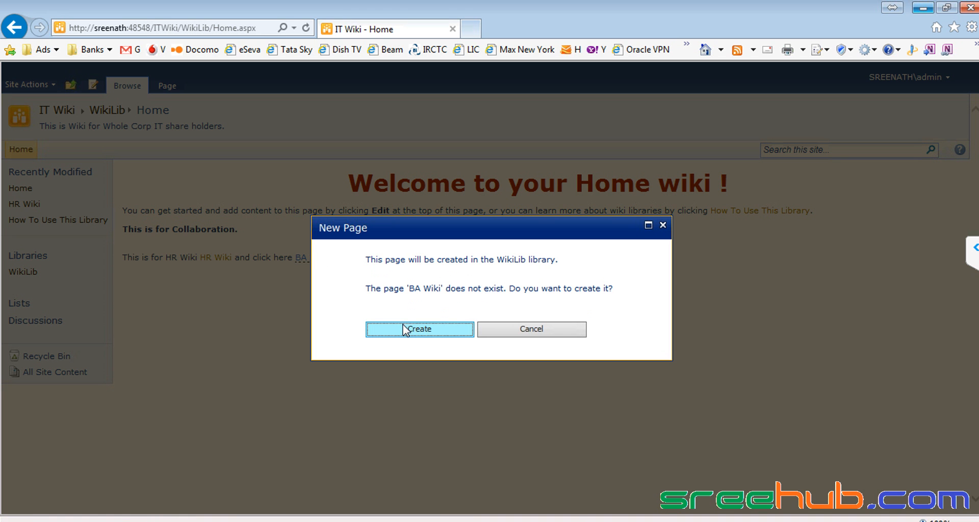
{"action": "left_click", "coordinate": [407, 329]}
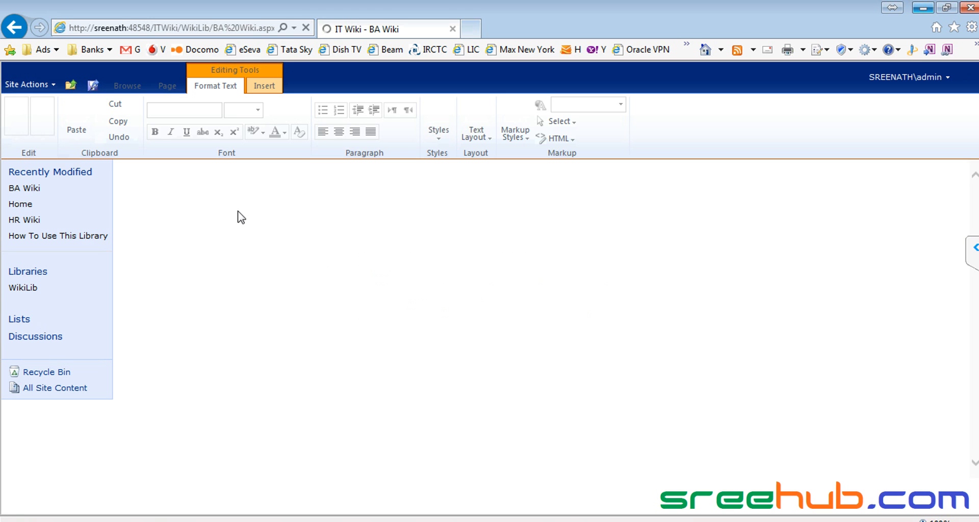
{"action": "type", "text": "Welocm"}
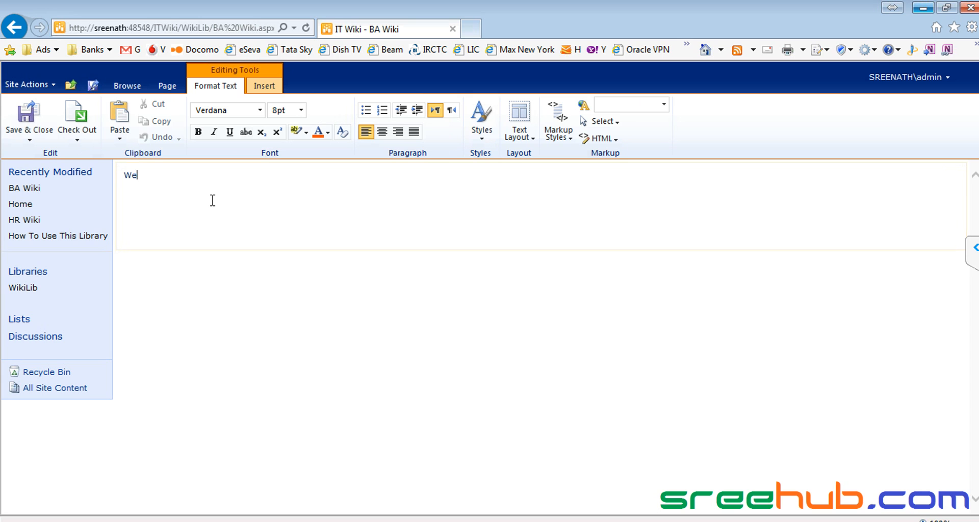
{"action": "key", "text": "BackSpace"}
{"action": "key", "text": "BackSpace"}
{"action": "key", "text": "BackSpace"}
{"action": "type", "text": "come t"}
{"action": "type", "text": "o BA"}
{"action": "type", "text": " Wiki  "}
{"action": "type", "text": "This is "}
{"action": "type", "text": "BA Wiki "}
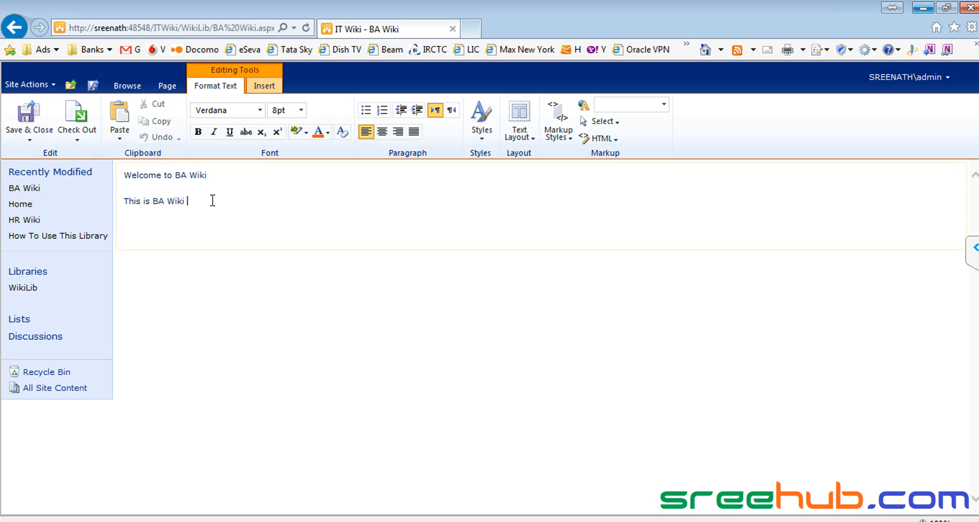
{"action": "type", "text": "Page."}
Format the "Welcome to BA Wiki" heading as 24 pt dark purple text, then save and close the page
{"action": "key", "text": "ctrl+Home"}
{"action": "key", "text": "shift+End"}
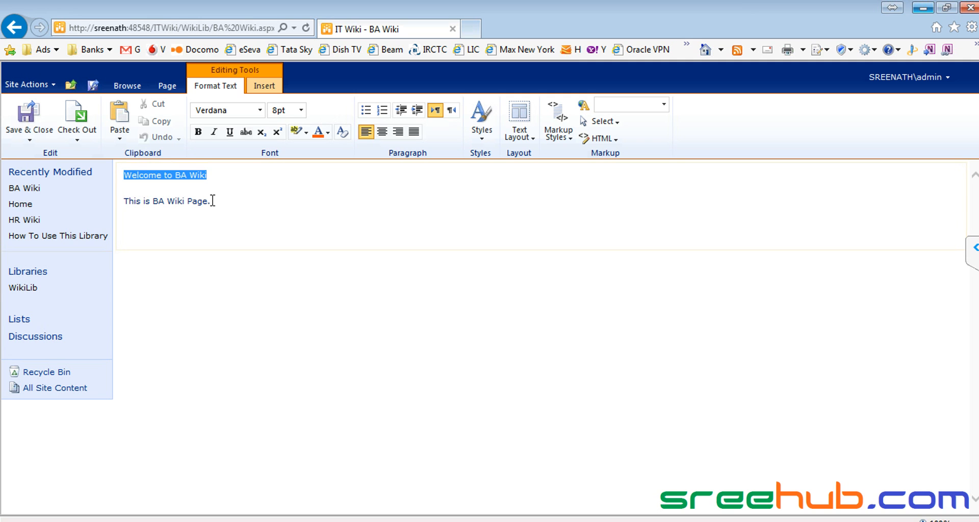
{"action": "left_click", "coordinate": [301, 110]}
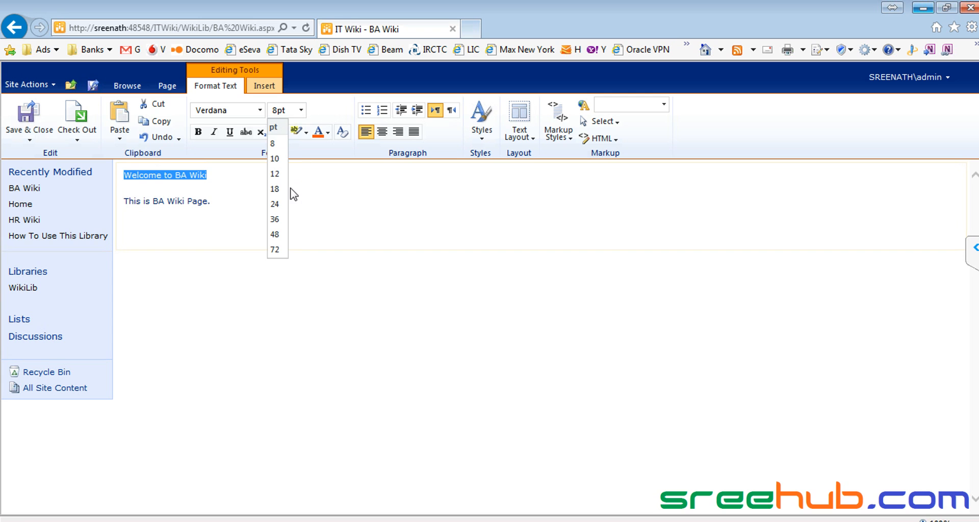
{"action": "left_click", "coordinate": [275, 219]}
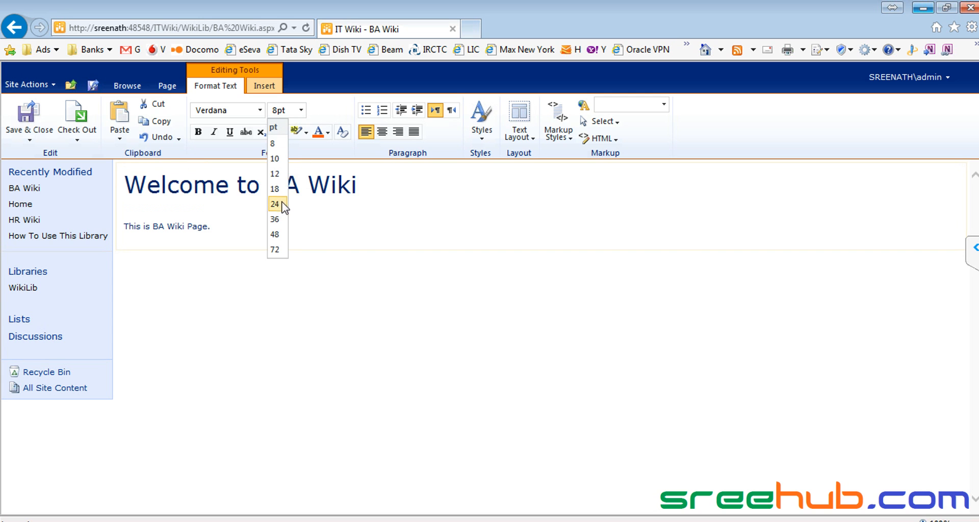
{"action": "left_click", "coordinate": [327, 133]}
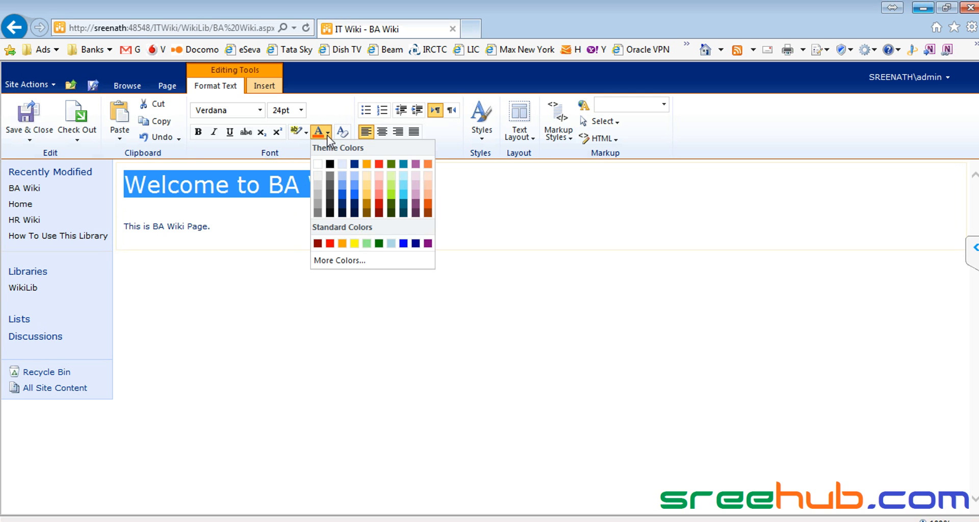
{"action": "left_click", "coordinate": [415, 203]}
{"action": "left_click", "coordinate": [266, 191]}
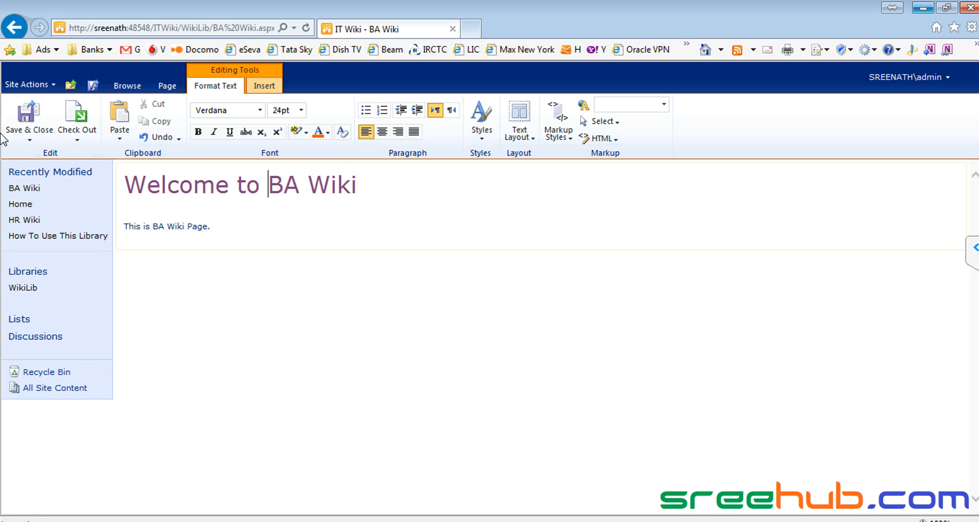
{"action": "left_click", "coordinate": [19, 118]}
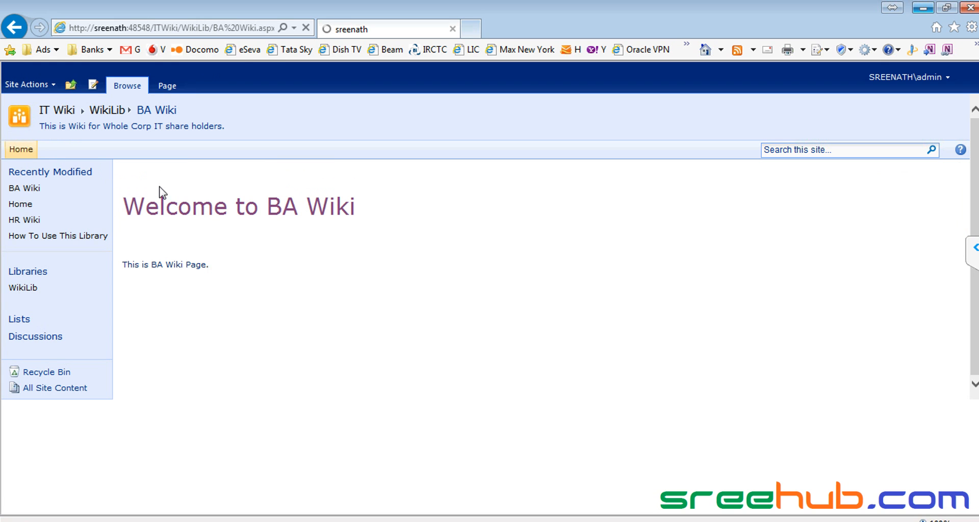
Test the HR Wiki and BA Wiki links on WikiLib's Home page, returning to Home after each
{"action": "left_click", "coordinate": [115, 113]}
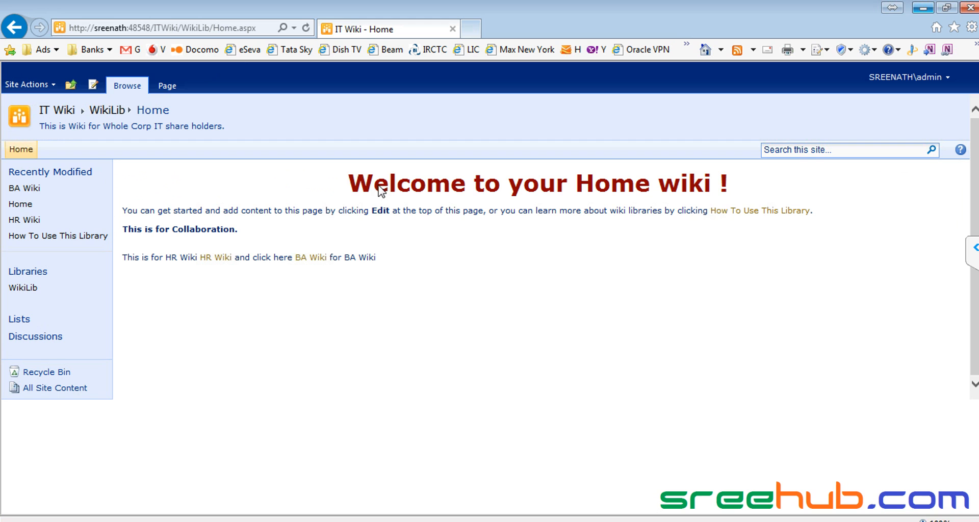
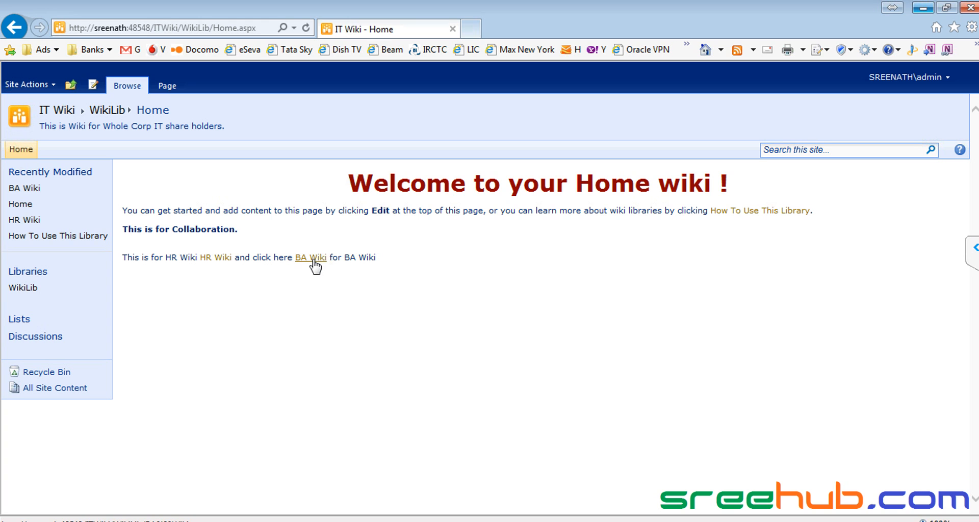
{"action": "left_click", "coordinate": [219, 266]}
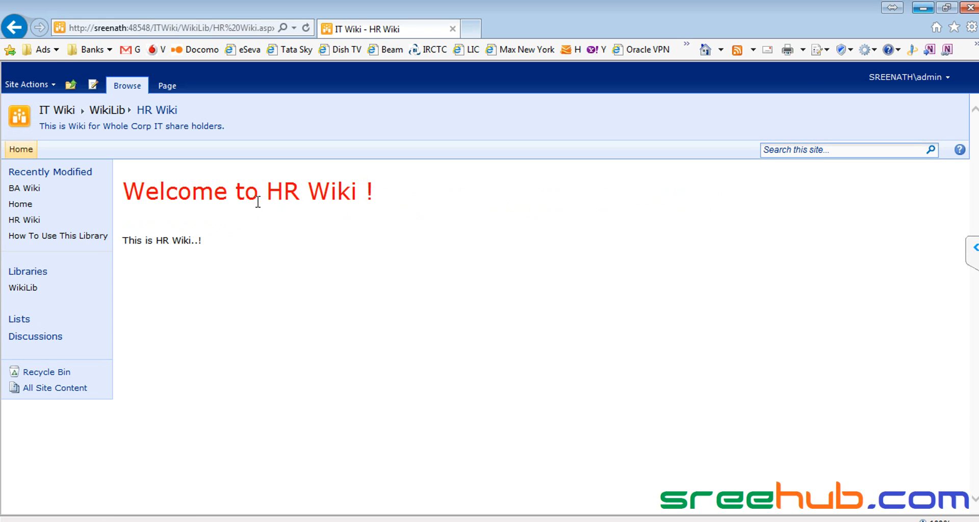
{"action": "left_click", "coordinate": [14, 27]}
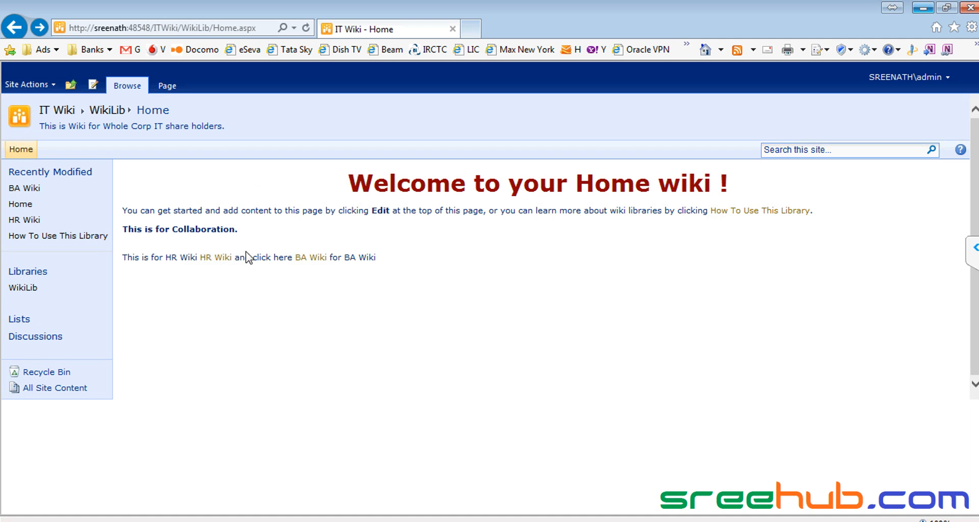
{"action": "left_click", "coordinate": [309, 260]}
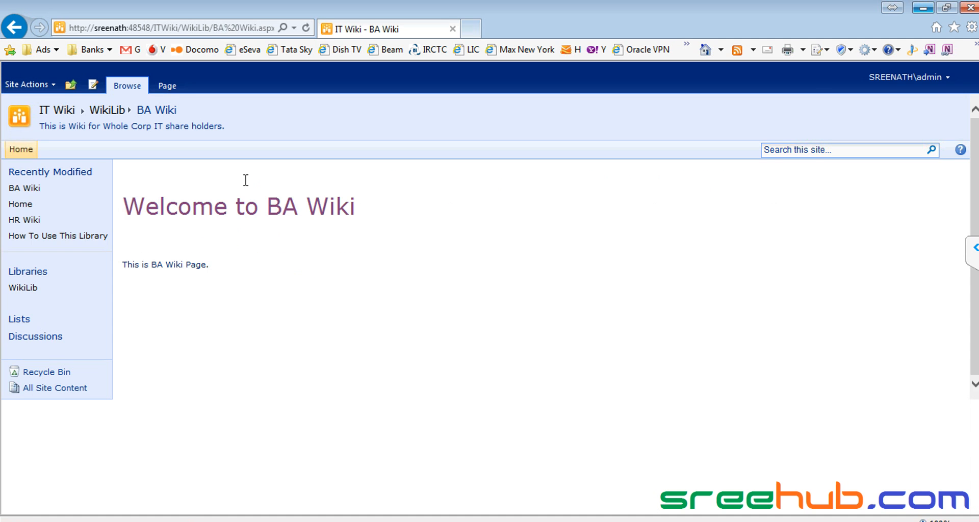
{"action": "triple_click", "coordinate": [253, 209]}
{"action": "left_click", "coordinate": [253, 208]}
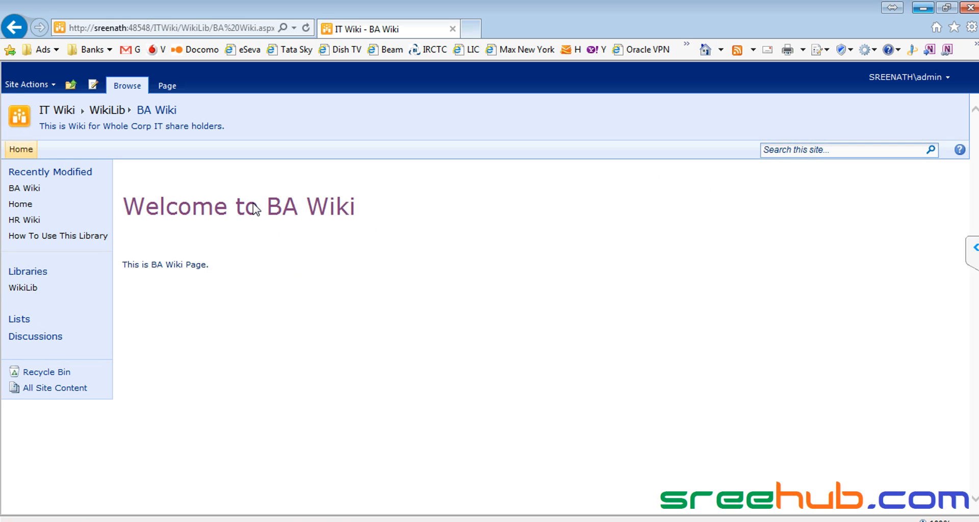
{"action": "left_click", "coordinate": [14, 28]}
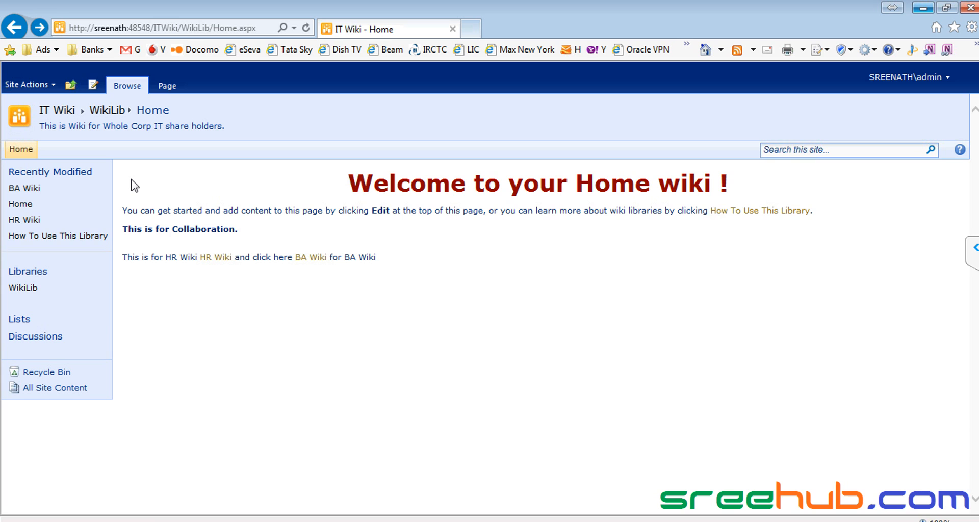
Add the line "Go to [[BA Wiki]]" below "This is HR Wiki..!" on the HR Wiki page, then save and close it
{"action": "left_click", "coordinate": [224, 260]}
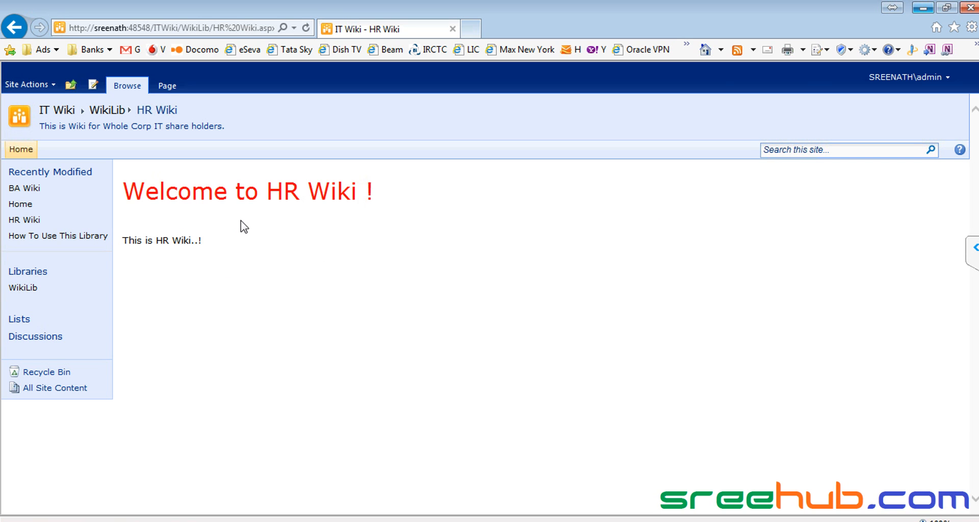
{"action": "left_click_drag", "start_coordinate": [274, 192], "coordinate": [365, 192]}
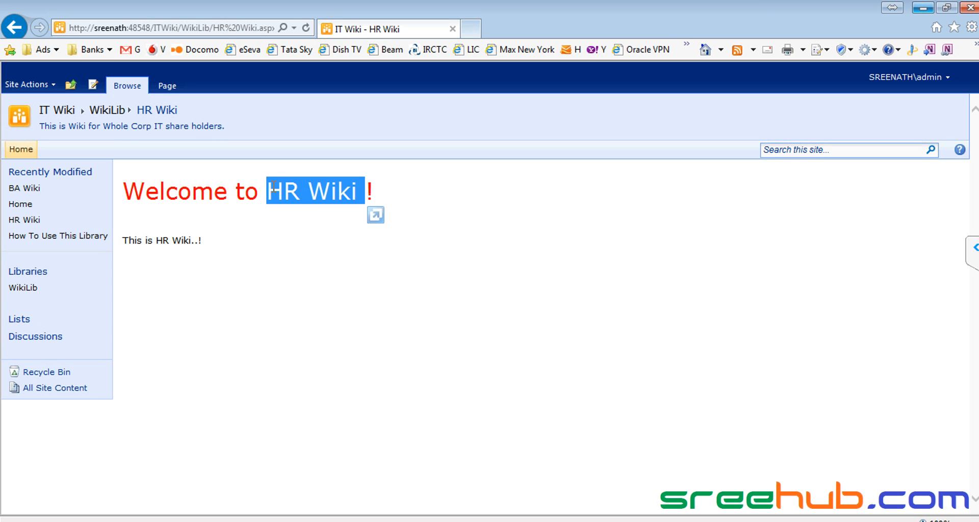
{"action": "left_click", "coordinate": [96, 85]}
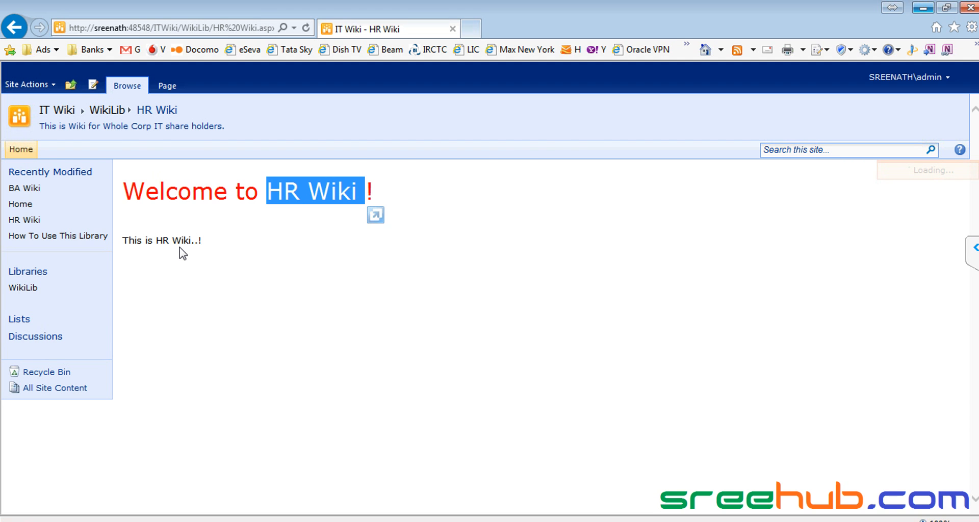
{"action": "left_click", "coordinate": [234, 230]}
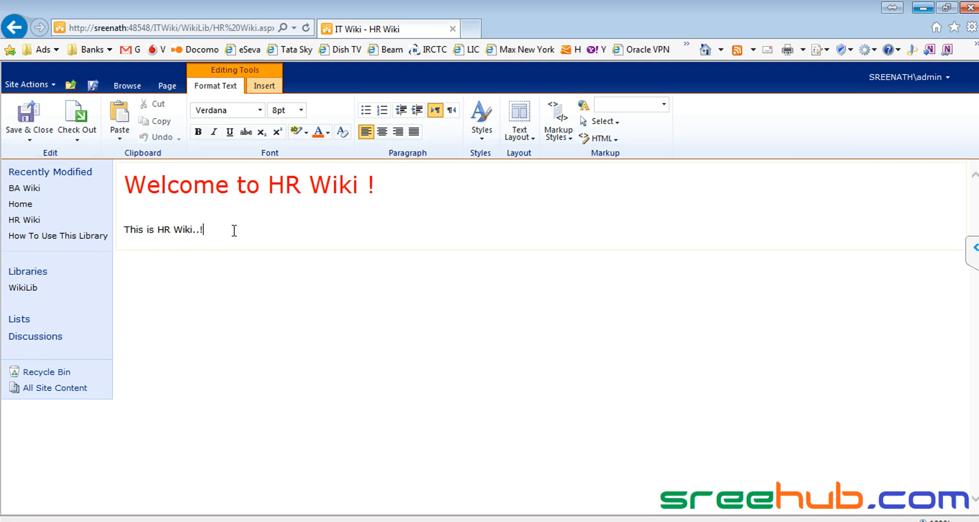
{"action": "key", "text": "Return"}
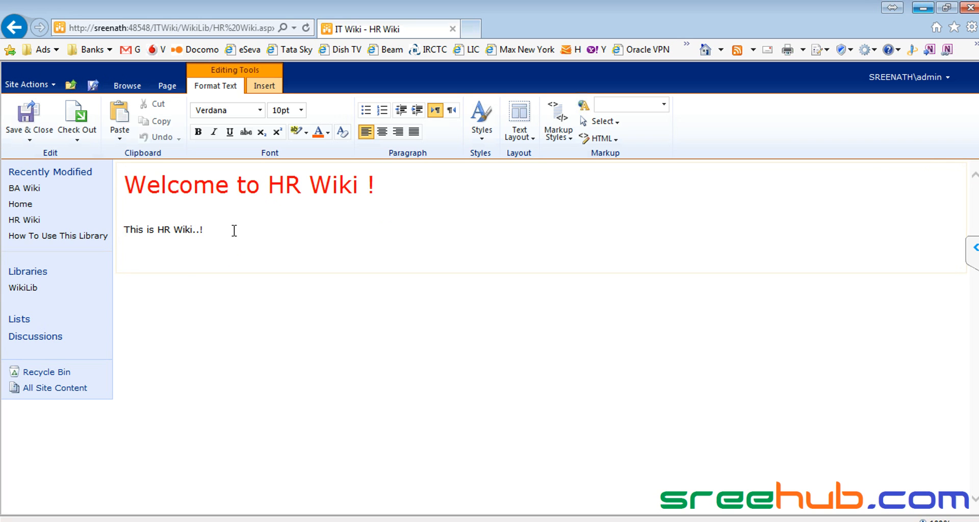
{"action": "type", "text": "Go to "}
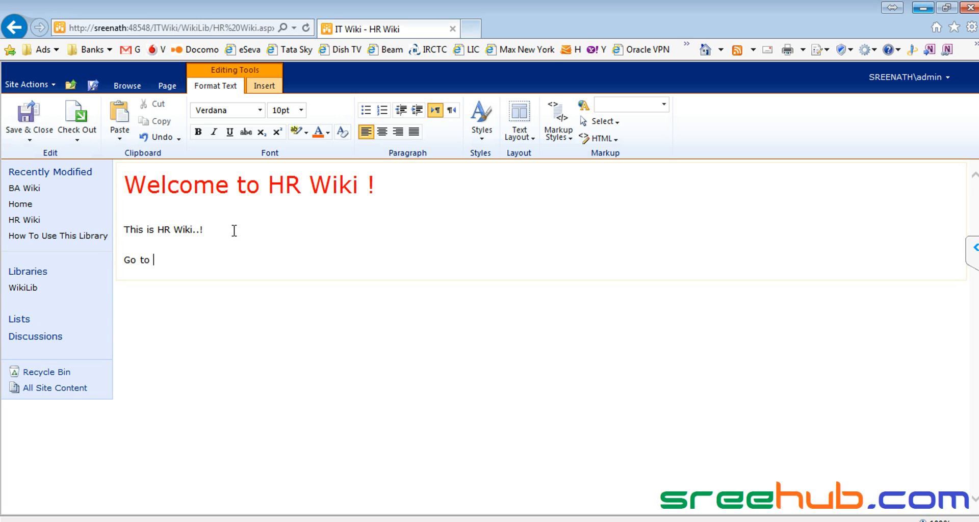
{"action": "type", "text": "[["}
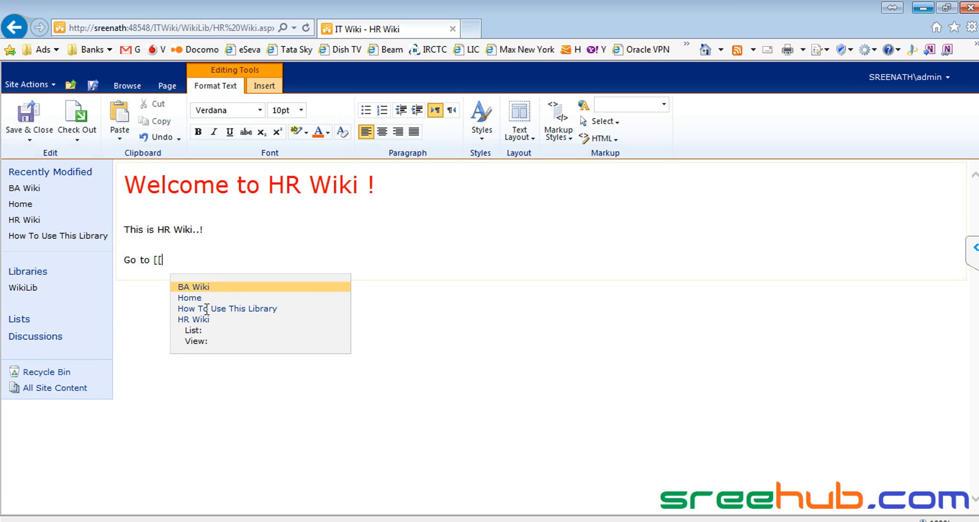
{"action": "left_click", "coordinate": [190, 287]}
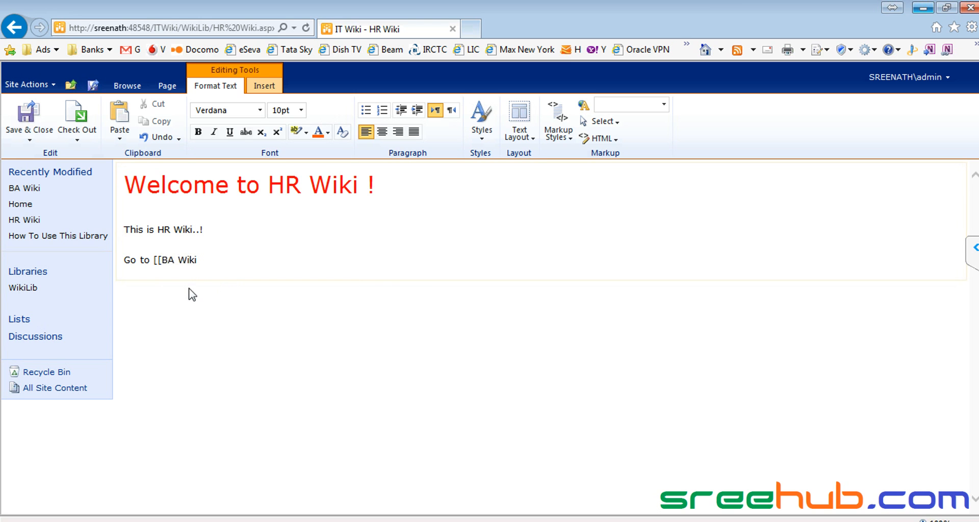
{"action": "type", "text": "]]"}
{"action": "left_click", "coordinate": [28, 113]}
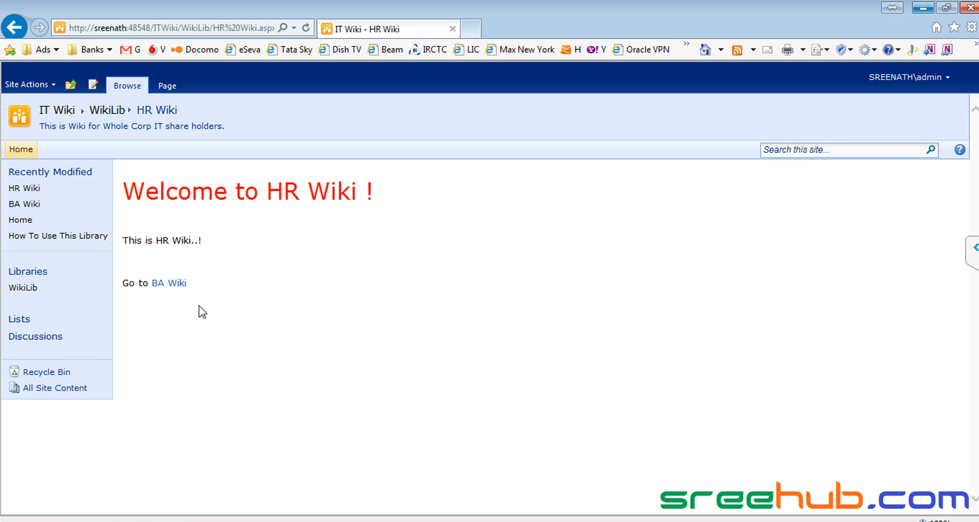
Open the BA Wiki page from HR Wiki, add "Go to [[HR Wiki]]" below "This is BA Wiki Page.", then save and close it
{"action": "left_click", "coordinate": [171, 283]}
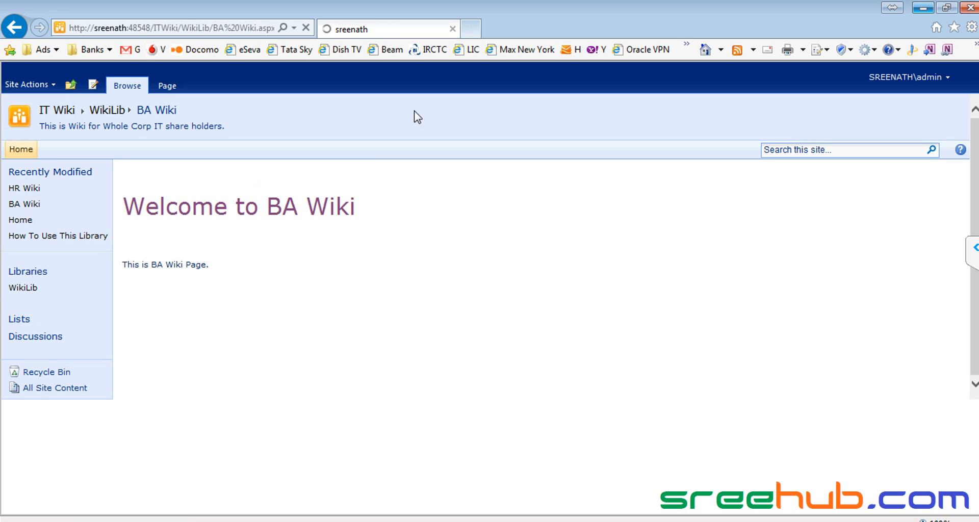
{"action": "left_click", "coordinate": [94, 85]}
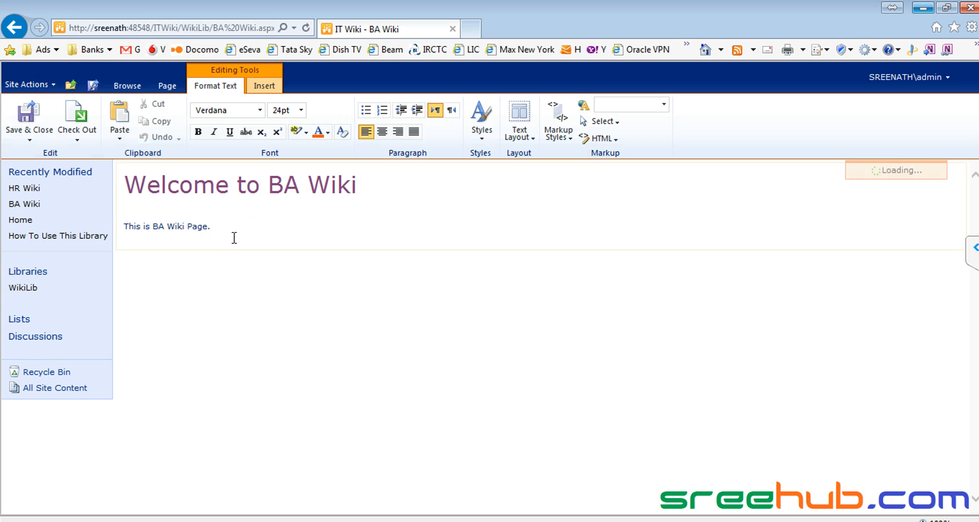
{"action": "left_click", "coordinate": [238, 227]}
{"action": "key", "text": "Return"}
{"action": "type", "text": "Go to [["}
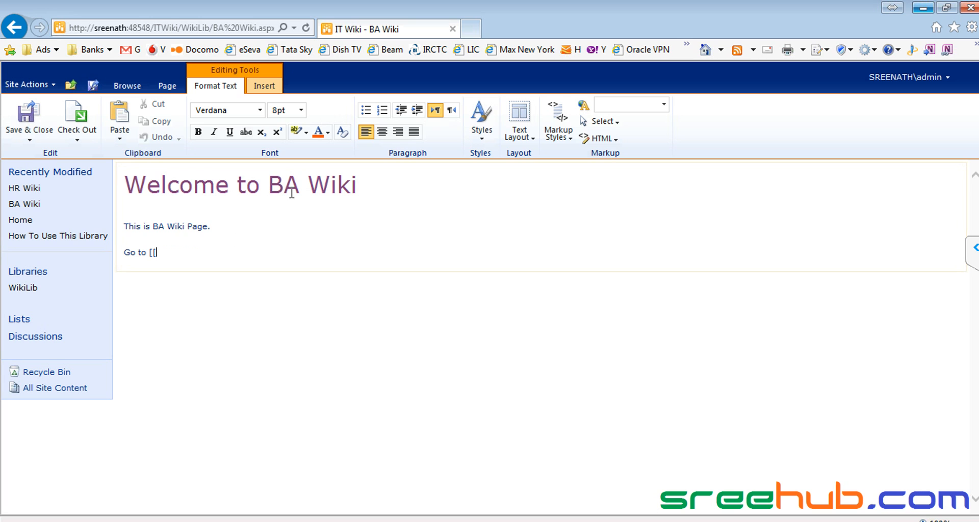
{"action": "key", "text": "BackSpace"}
{"action": "key", "text": "BackSpace"}
{"action": "type", "text": "[["}
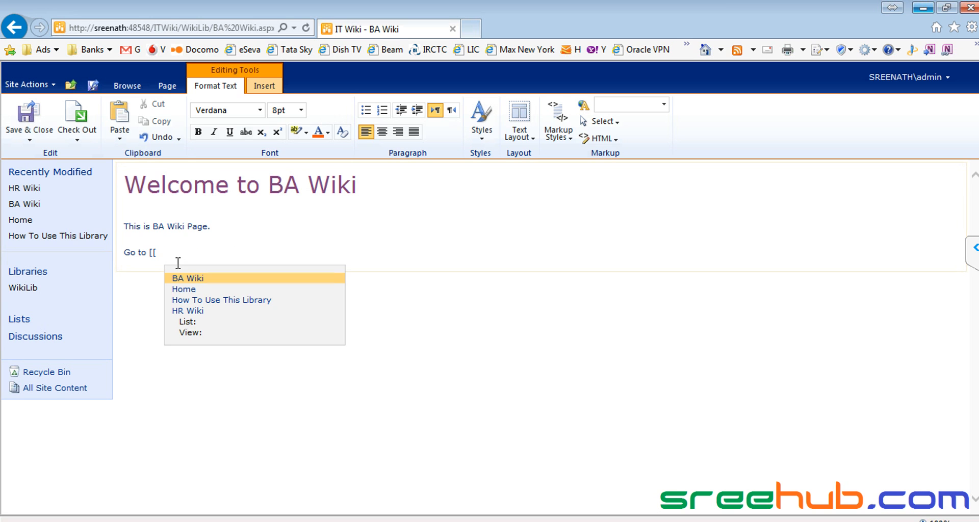
{"action": "left_click", "coordinate": [183, 310]}
{"action": "type", "text": "]]"}
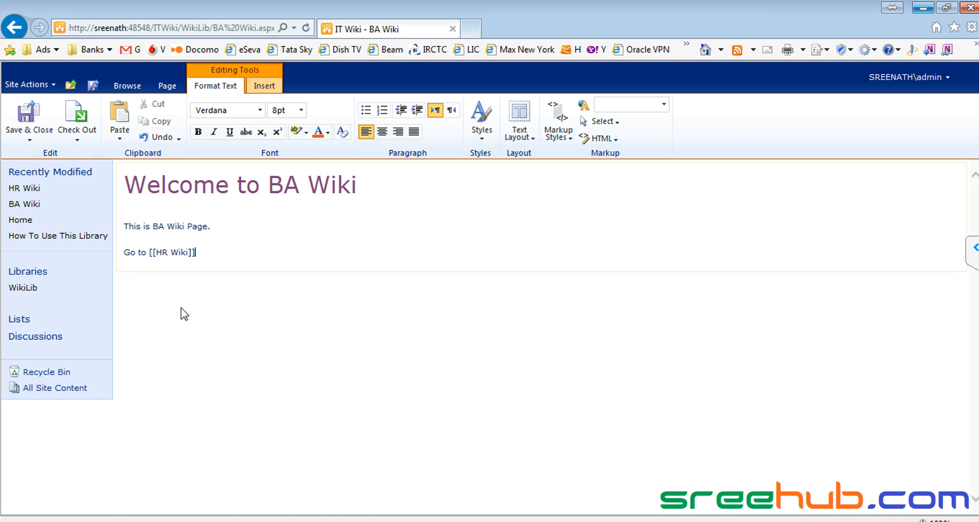
{"action": "left_click", "coordinate": [32, 128]}
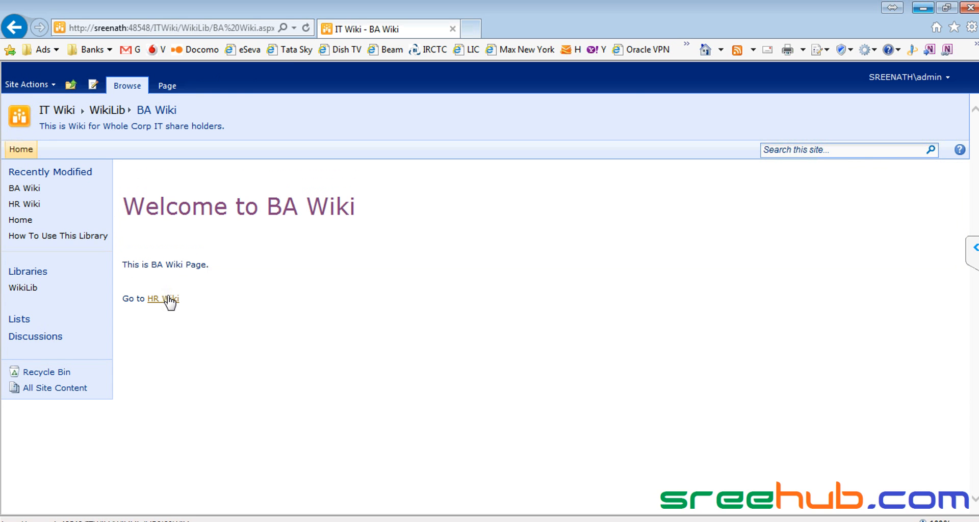
Test the cross-links between the BA Wiki and HR Wiki pages, then return to WikiLib's Home page
{"action": "left_click", "coordinate": [169, 301]}
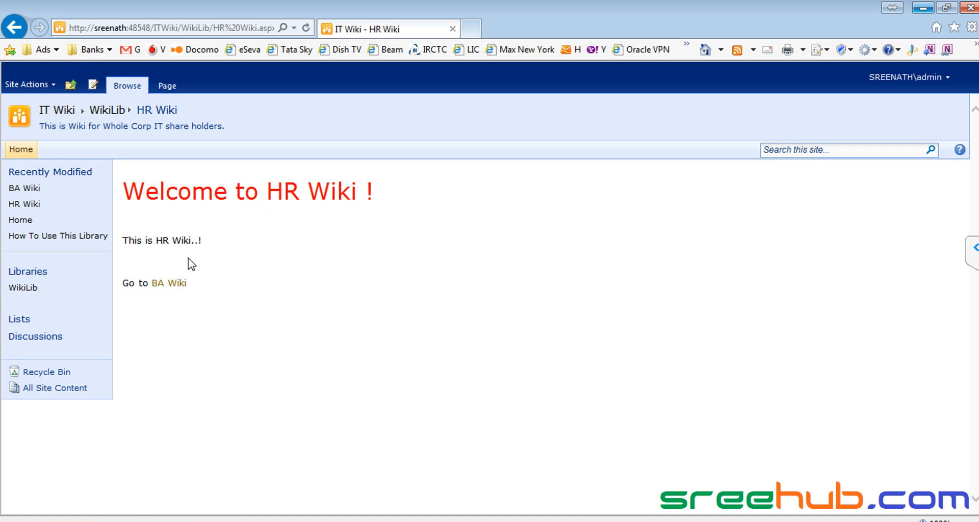
{"action": "left_click", "coordinate": [163, 286]}
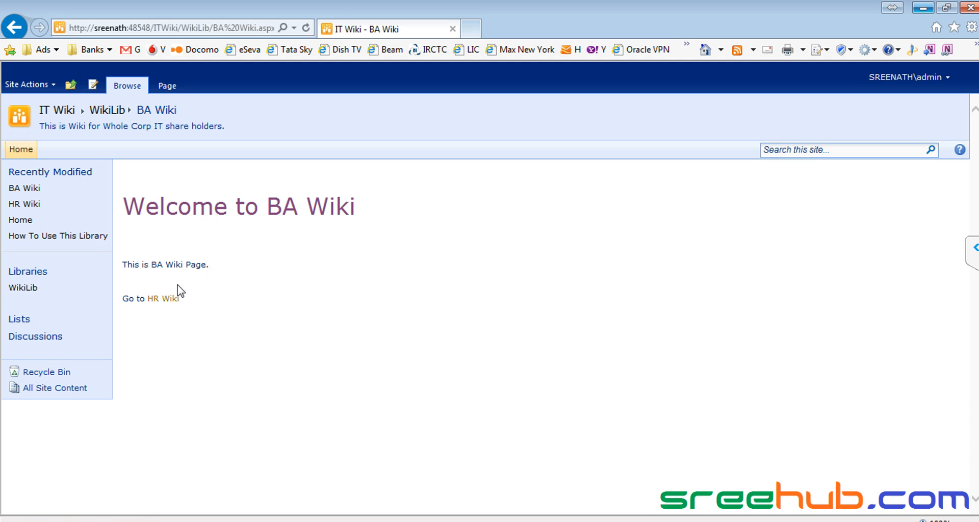
{"action": "left_click", "coordinate": [19, 289]}
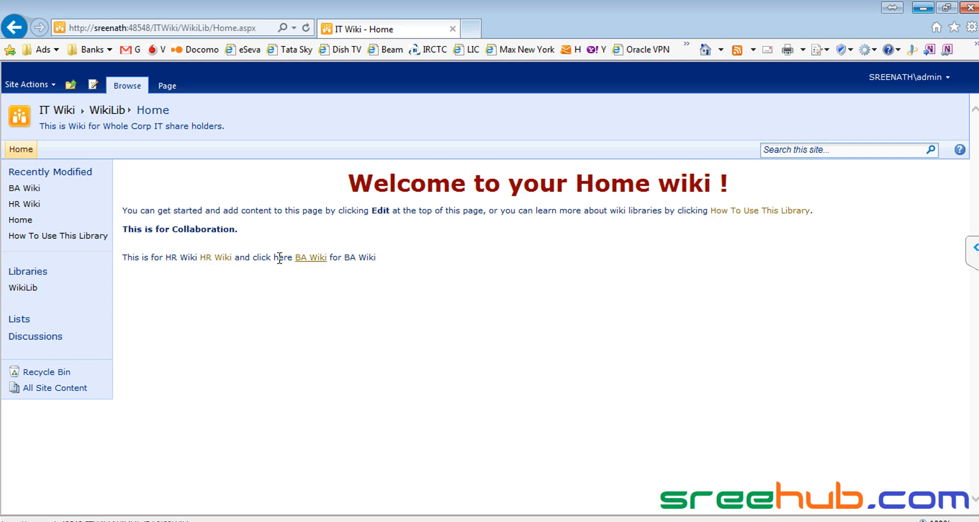
Open the HR Wiki page from Home, append "or [[Home]]" after the BA Wiki link, and save and close the page
{"action": "left_click", "coordinate": [213, 258]}
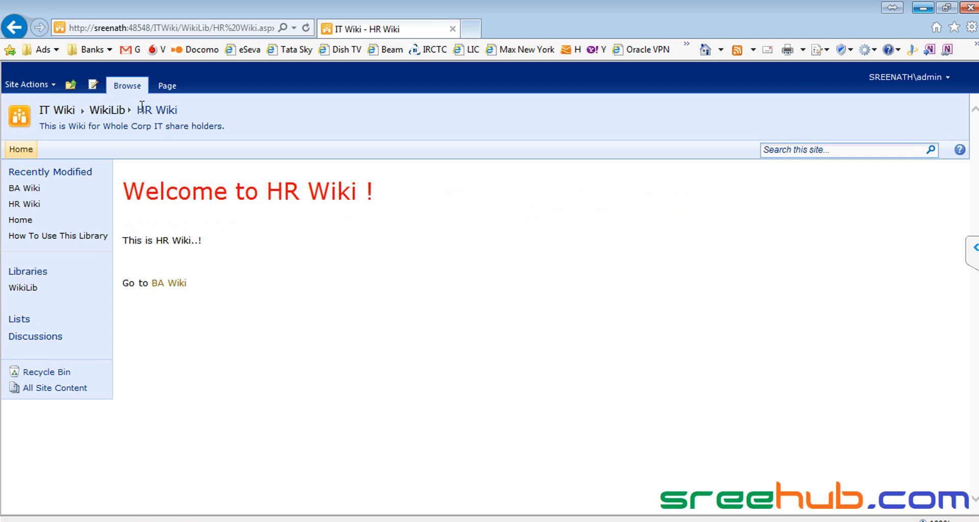
{"action": "left_click", "coordinate": [93, 86]}
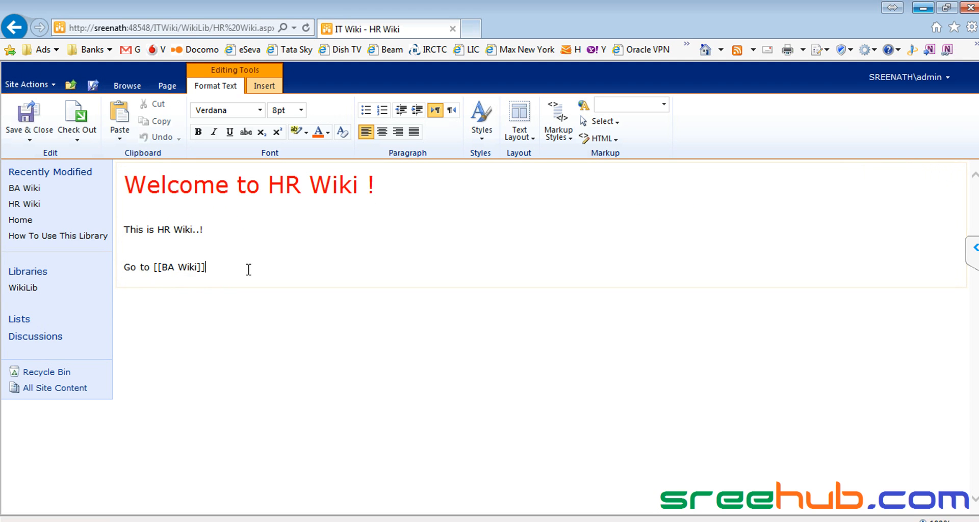
{"action": "type", "text": "or"}
{"action": "key", "text": "BackSpace"}
{"action": "type", "text": "[["}
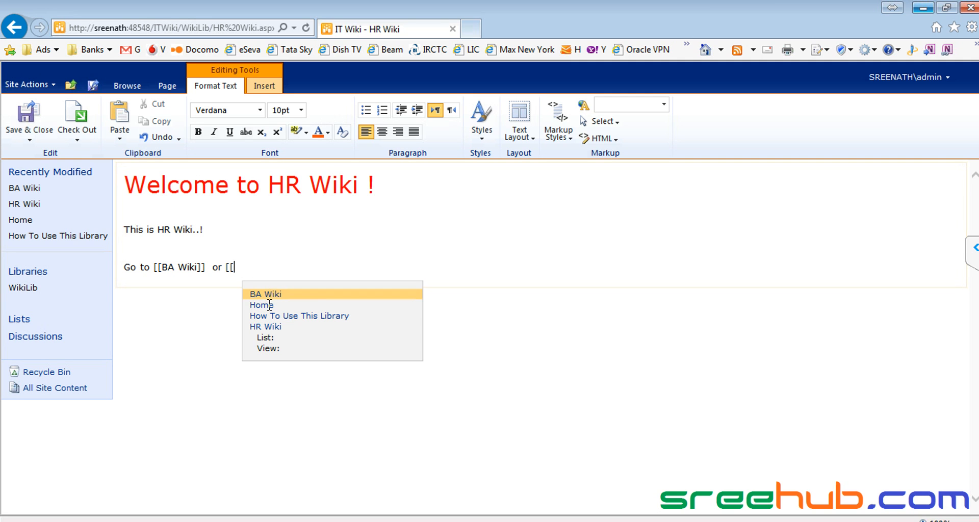
{"action": "type", "text": "Home"}
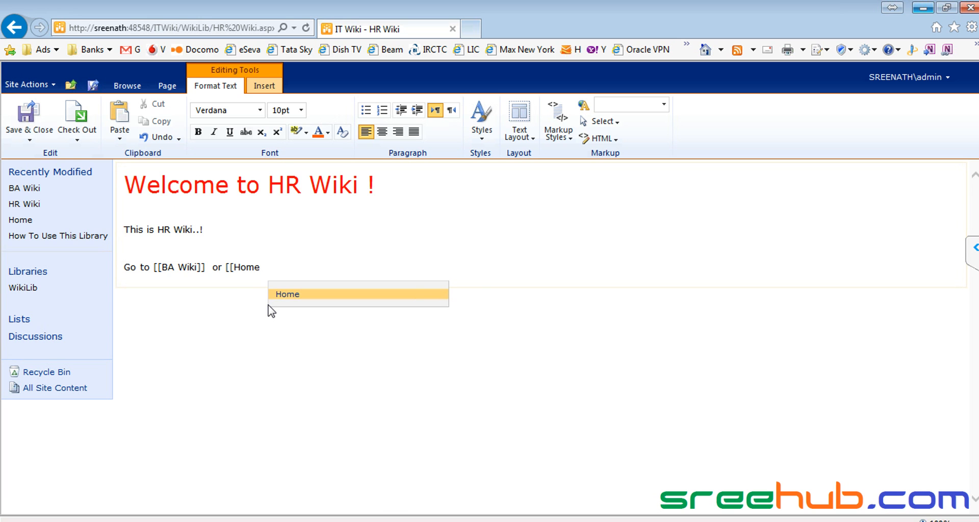
{"action": "key", "text": "Return"}
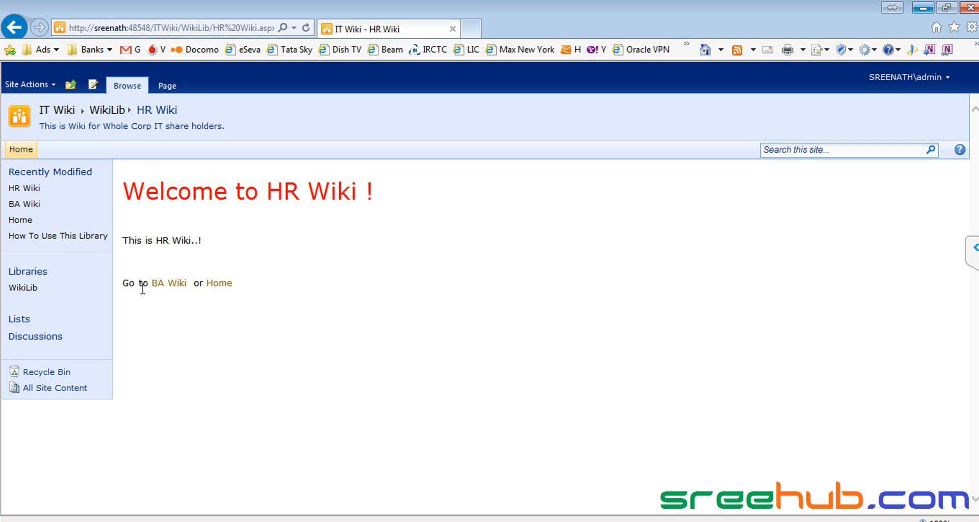
Delete the Home link from the HR Wiki page's "Go to" line, reinsert it as "[[Home]]", and save and close the page
{"action": "left_click", "coordinate": [92, 84]}
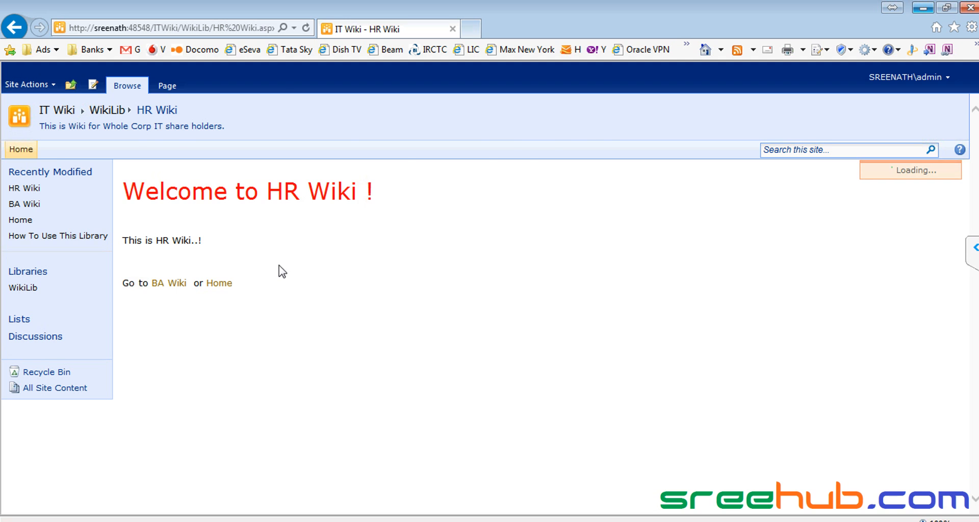
{"action": "left_click_drag", "start_coordinate": [293, 266], "coordinate": [226, 267]}
{"action": "key", "text": "Delete"}
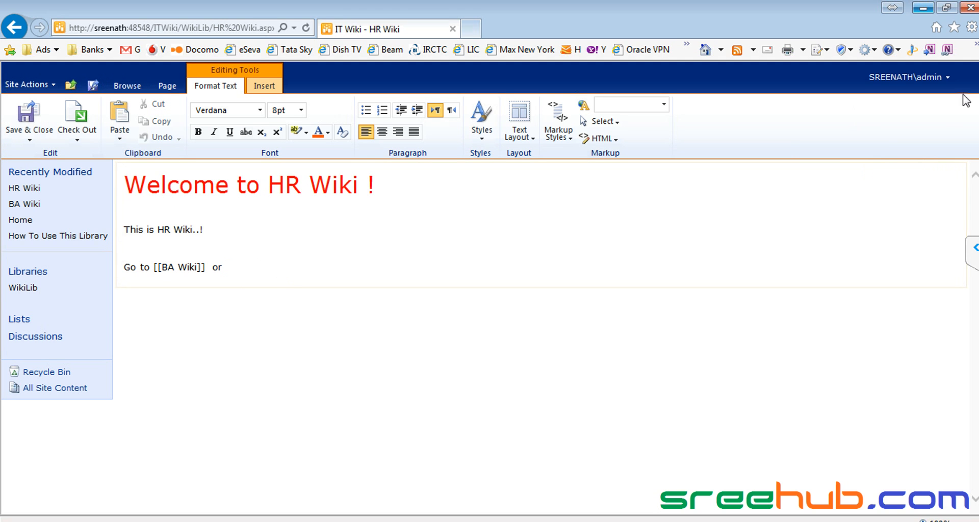
{"action": "type", "text": "[["}
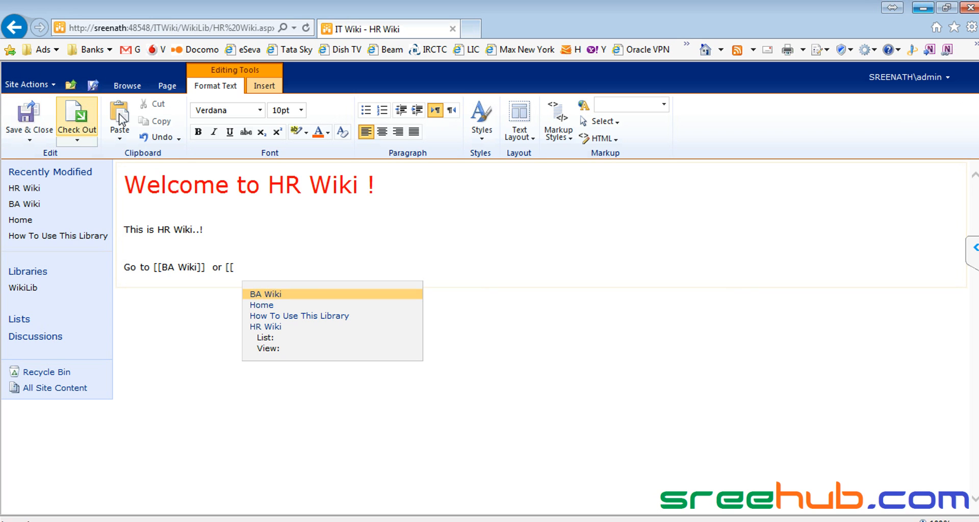
{"action": "left_click", "coordinate": [285, 306]}
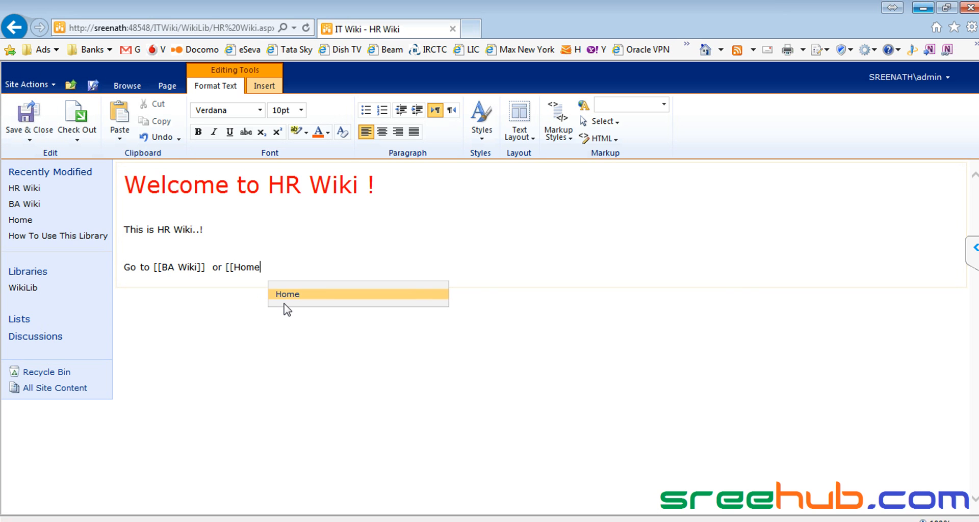
{"action": "type", "text": "]]"}
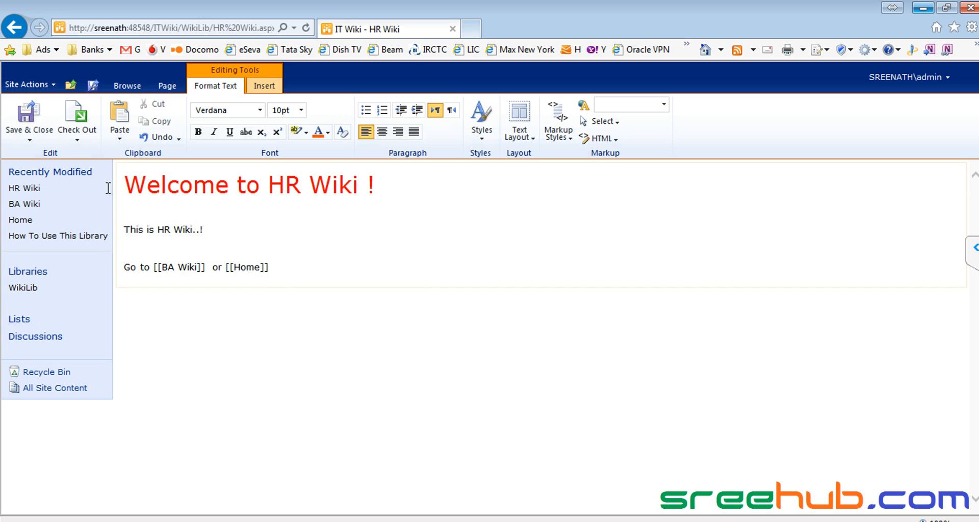
{"action": "left_click", "coordinate": [26, 116]}
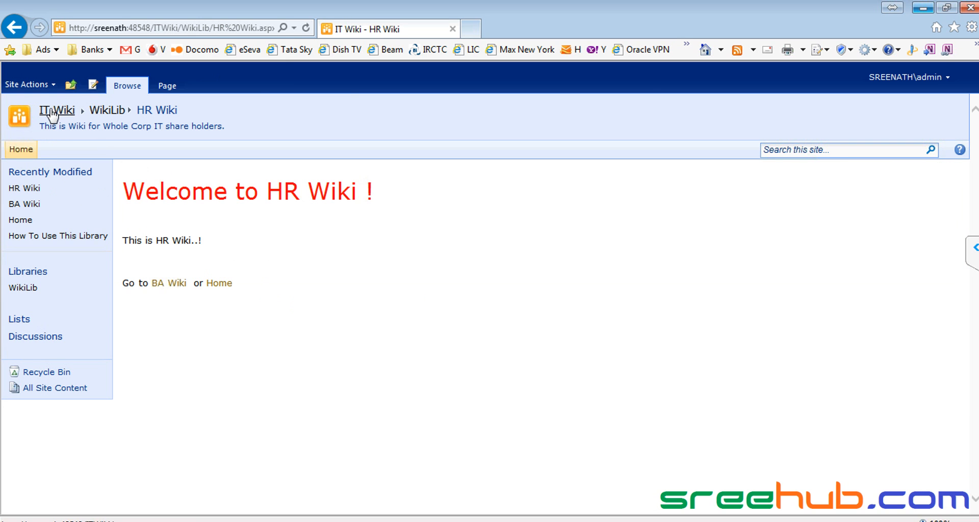
{"action": "left_click", "coordinate": [23, 86]}
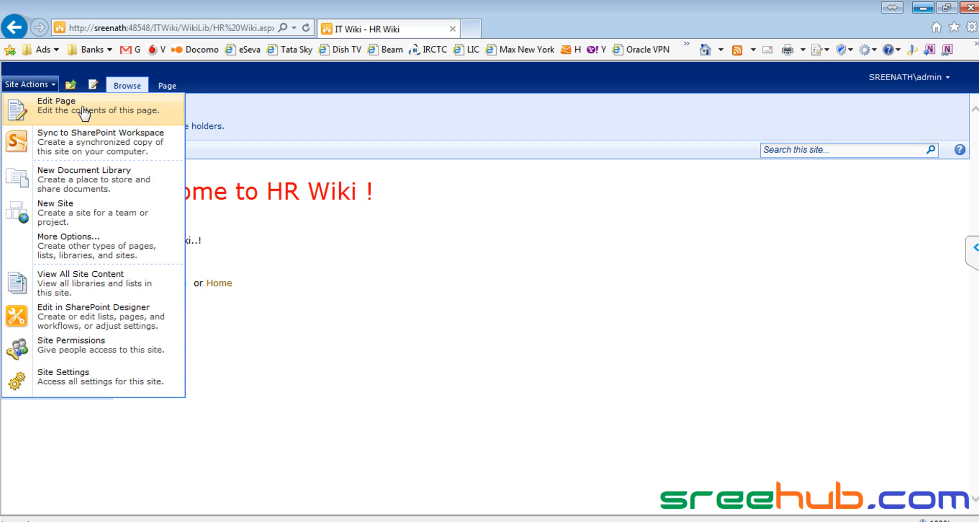
{"action": "left_click", "coordinate": [227, 193]}
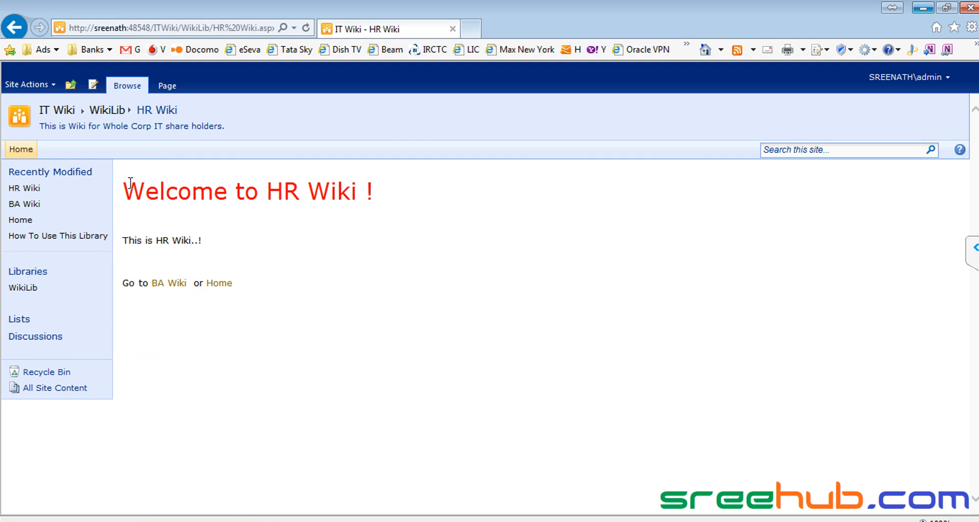
{"action": "left_click_drag", "start_coordinate": [137, 180], "coordinate": [270, 285]}
{"action": "left_click_drag", "start_coordinate": [234, 228], "coordinate": [233, 287]}
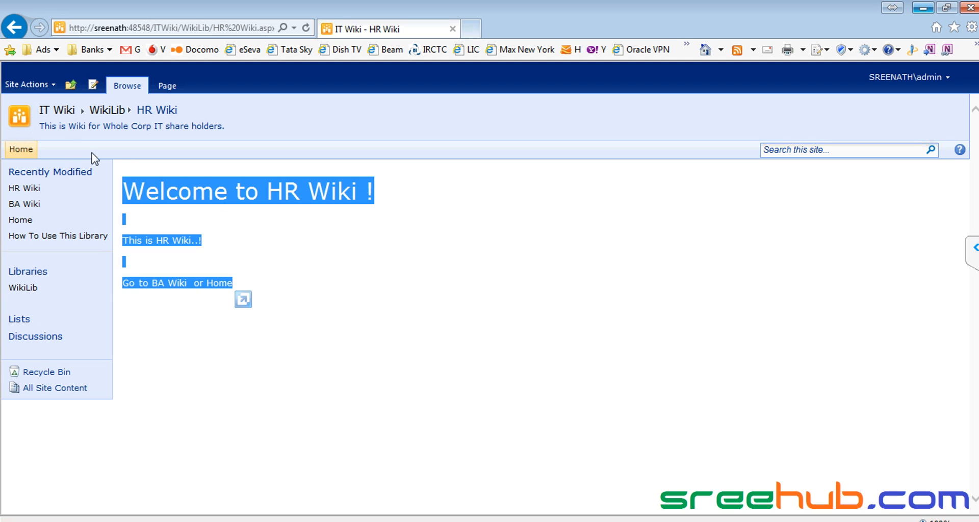
{"action": "left_click", "coordinate": [30, 84]}
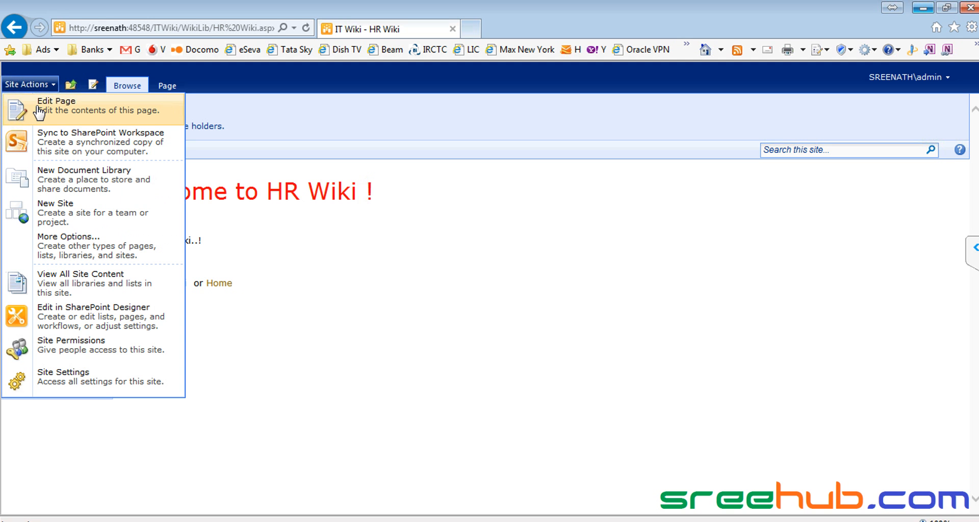
{"action": "left_click", "coordinate": [95, 87]}
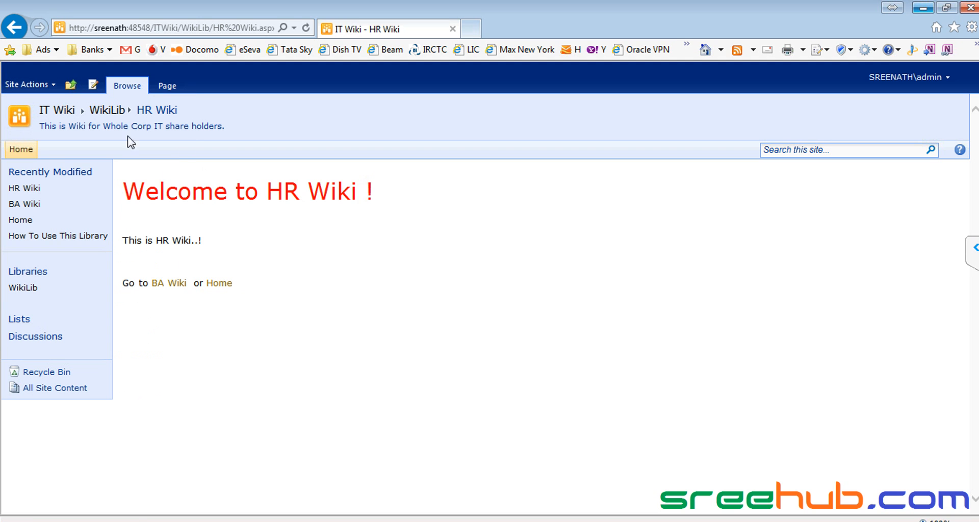
Open the HR Wiki page for editing and show its text formatting tools
{"action": "left_click", "coordinate": [94, 86]}
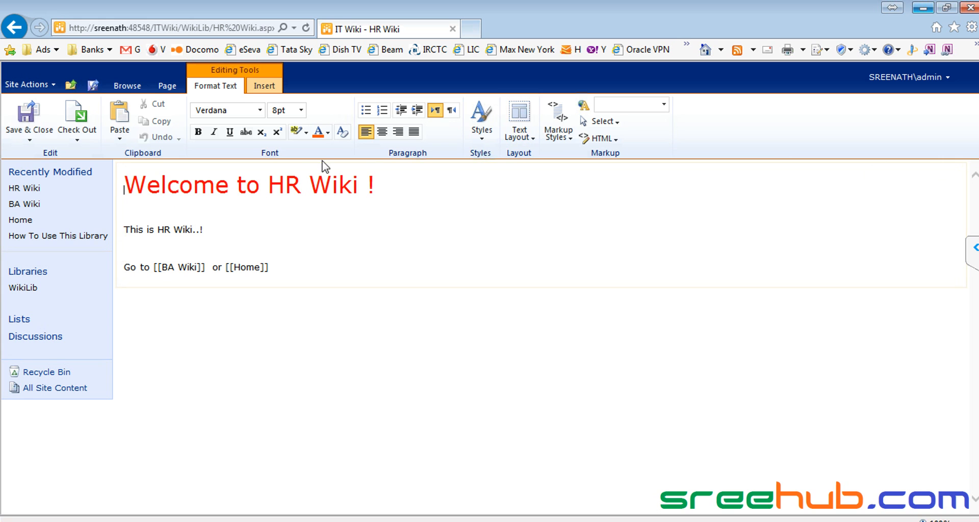
{"action": "left_click", "coordinate": [127, 86]}
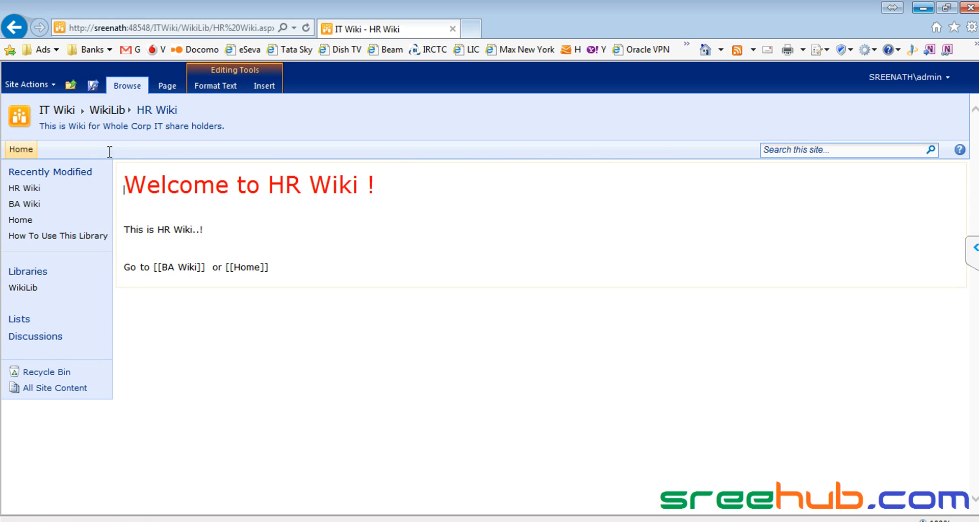
{"action": "left_click", "coordinate": [24, 85]}
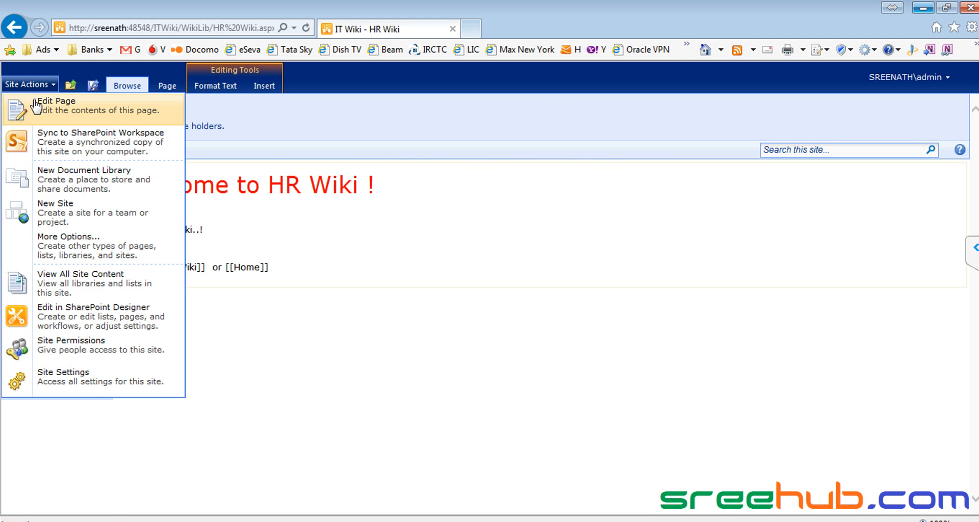
{"action": "left_click", "coordinate": [41, 104]}
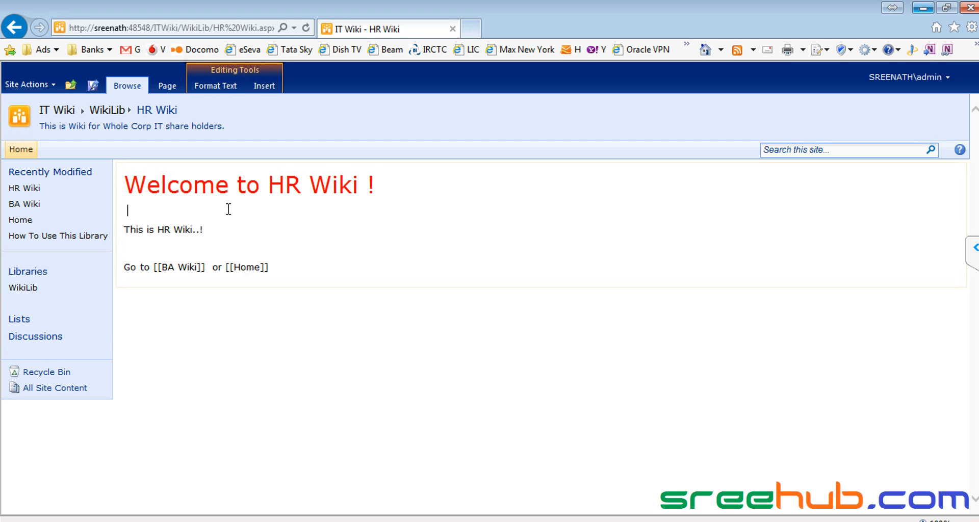
{"action": "left_click", "coordinate": [162, 187]}
{"action": "left_click_drag", "start_coordinate": [162, 186], "coordinate": [240, 249]}
{"action": "left_click", "coordinate": [222, 246]}
{"action": "left_click", "coordinate": [213, 87]}
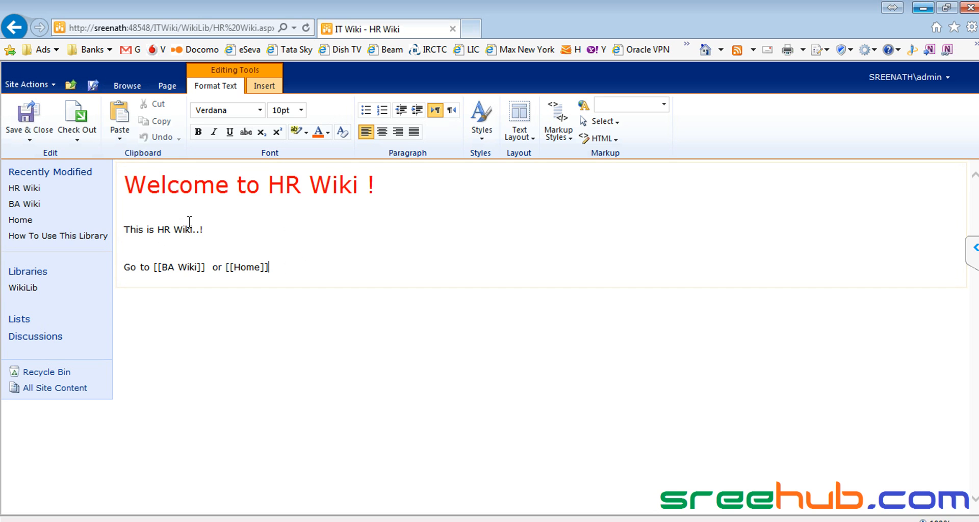
{"action": "key", "text": "ctrl+a"}
{"action": "left_click", "coordinate": [146, 220]}
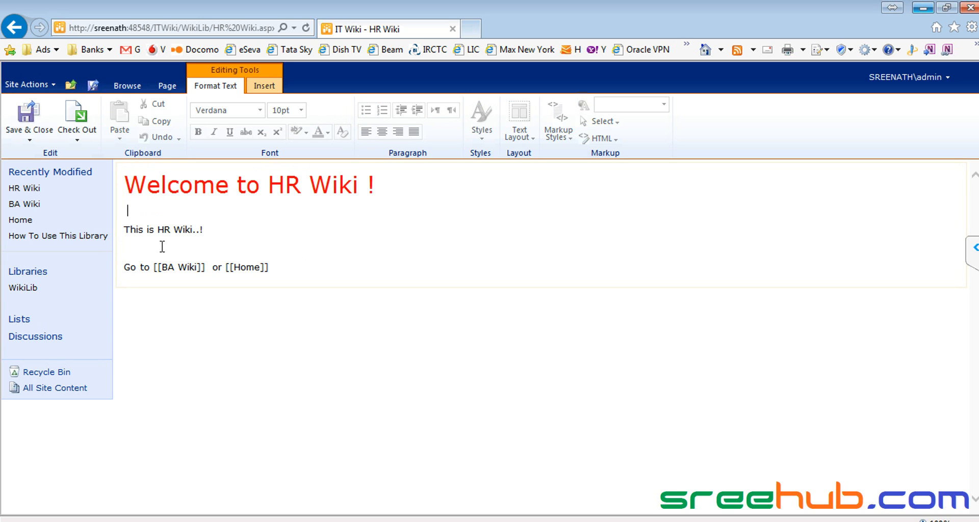
Replace the Home link after "or" with a new [[Home]] wiki link chosen from the page suggestions, and save the HR Wiki page
{"action": "left_click_drag", "start_coordinate": [153, 267], "coordinate": [161, 267]}
{"action": "key", "text": "ctrl+c"}
{"action": "left_click_drag", "start_coordinate": [222, 267], "coordinate": [287, 266]}
{"action": "key", "text": "BackSpace"}
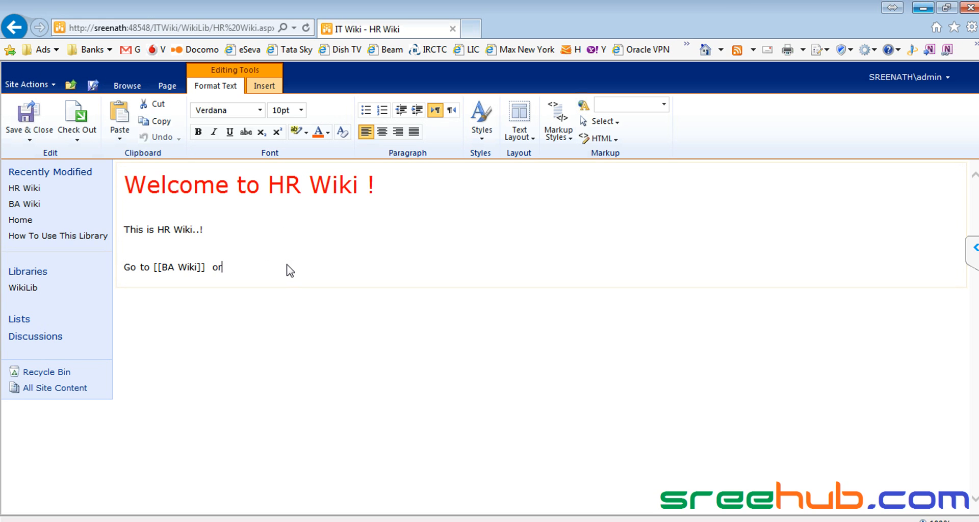
{"action": "key", "text": "ctrl+v"}
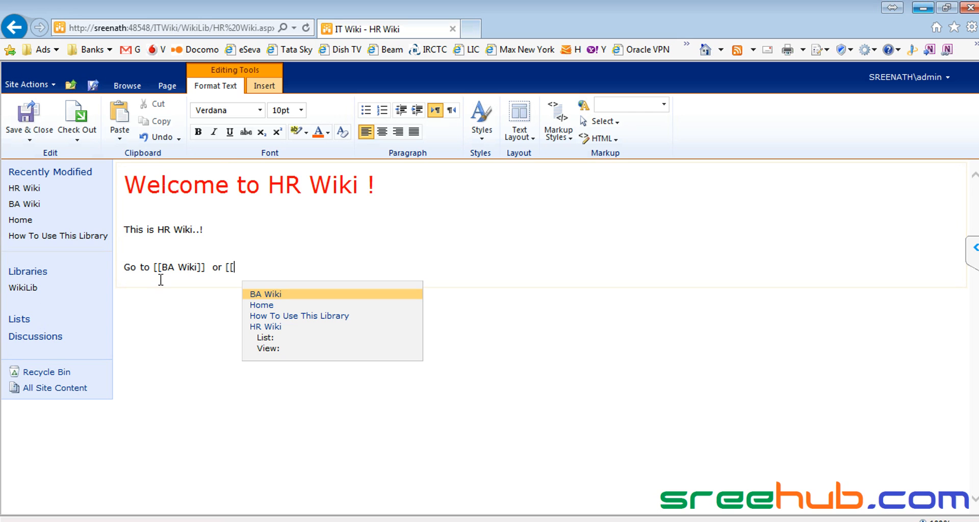
{"action": "left_click", "coordinate": [266, 305]}
{"action": "type", "text": "]]"}
{"action": "left_click", "coordinate": [30, 122]}
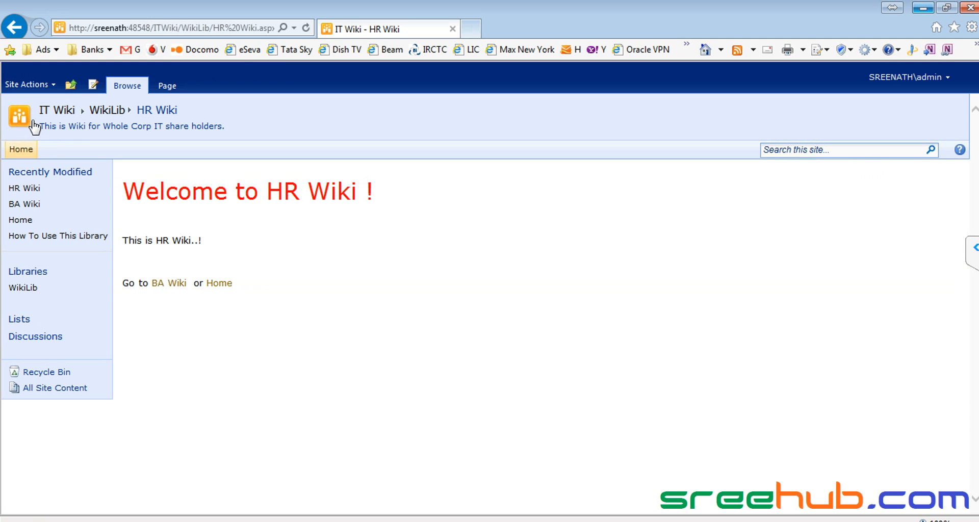
Test the Home link on the HR Wiki page, and return through the Home page's HR Wiki link
{"action": "left_click", "coordinate": [217, 287]}
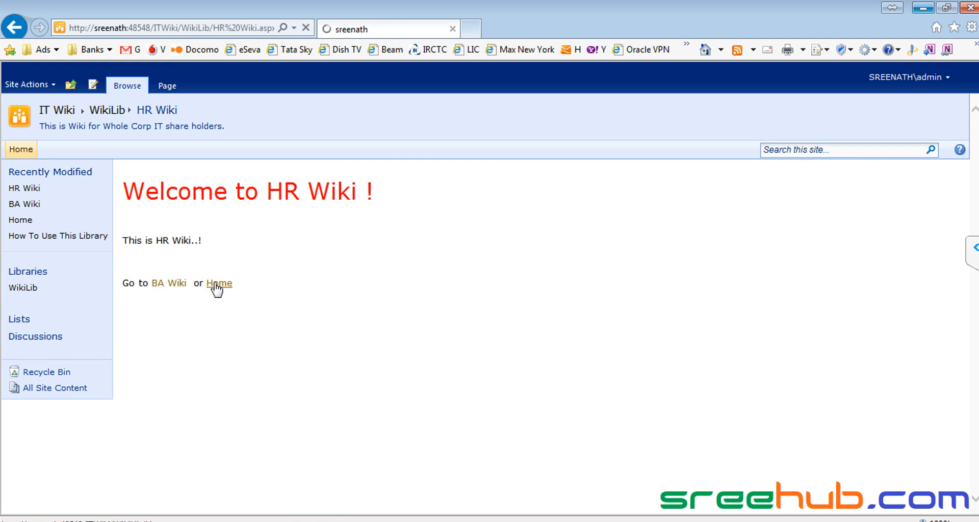
{"action": "left_click_drag", "start_coordinate": [348, 183], "coordinate": [674, 184]}
{"action": "left_click", "coordinate": [724, 201]}
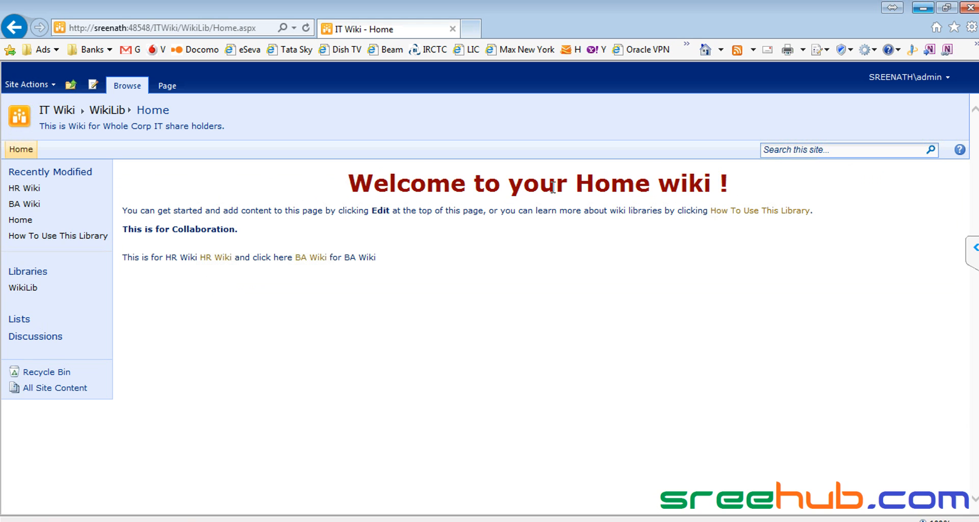
{"action": "left_click", "coordinate": [213, 258]}
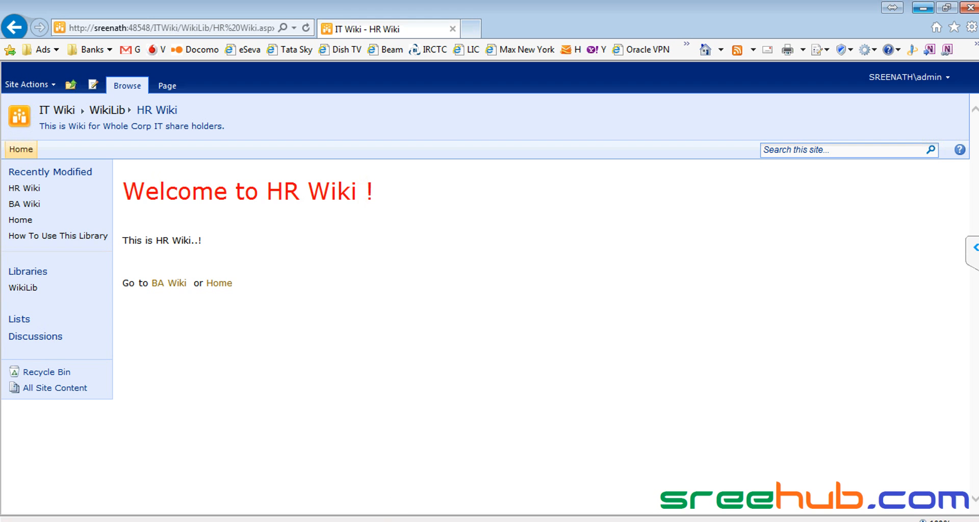
Switch to Skype to read the latest messages in the unread group chat, and return to the wiki in the browser
{"action": "left_click", "coordinate": [510, 521]}
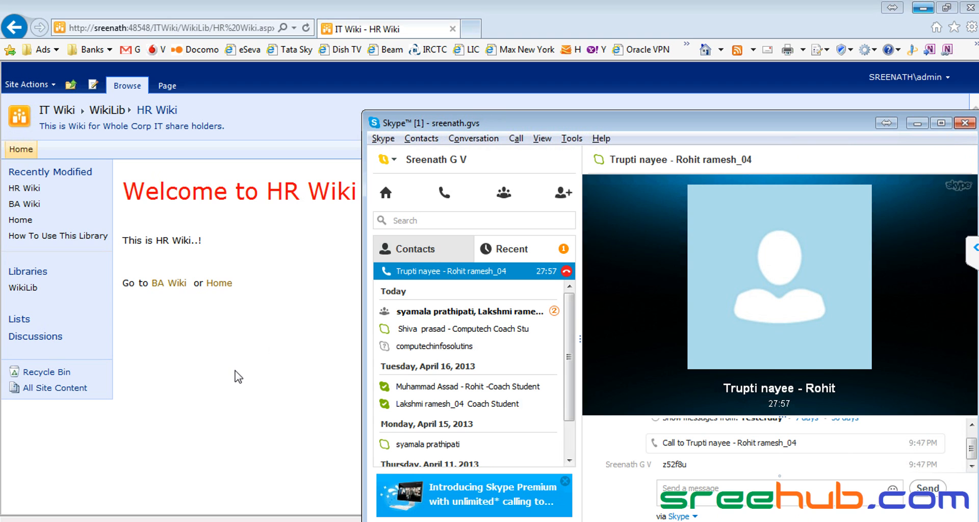
{"action": "left_click", "coordinate": [512, 312]}
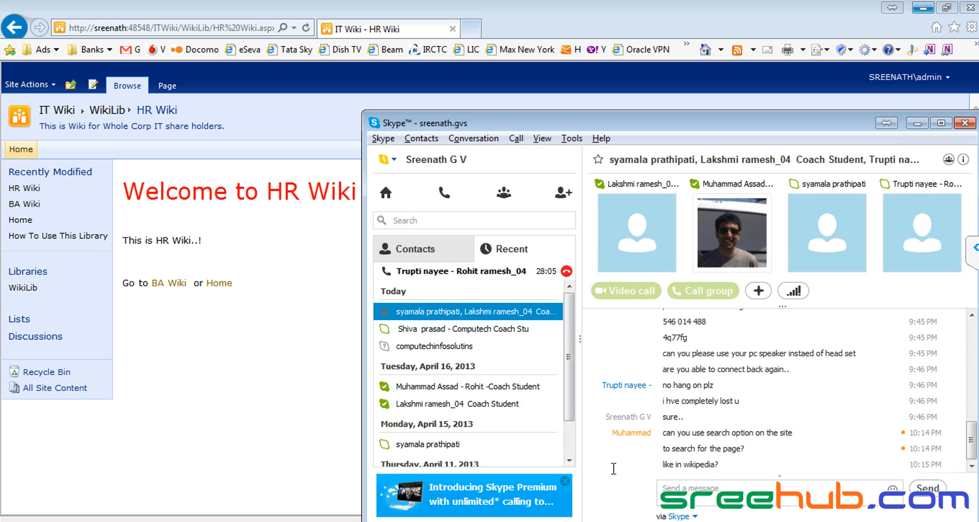
{"action": "left_click", "coordinate": [251, 334]}
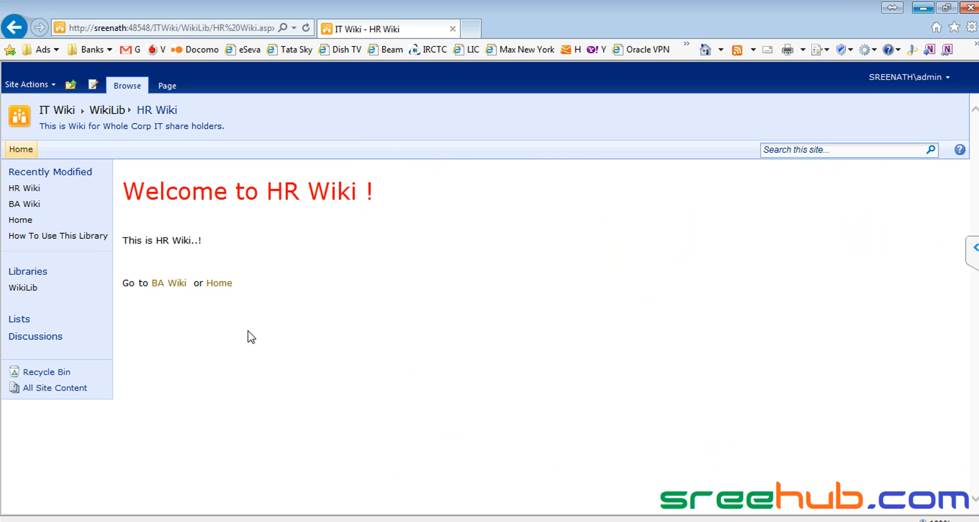
Search the IT Wiki site for "BA Wiki", and repeat the search limited to This Site
{"action": "left_click", "coordinate": [822, 152]}
{"action": "left_click", "coordinate": [783, 202]}
{"action": "left_click", "coordinate": [820, 152]}
{"action": "type", "text": "BA Wiki"}
{"action": "key", "text": "Return"}
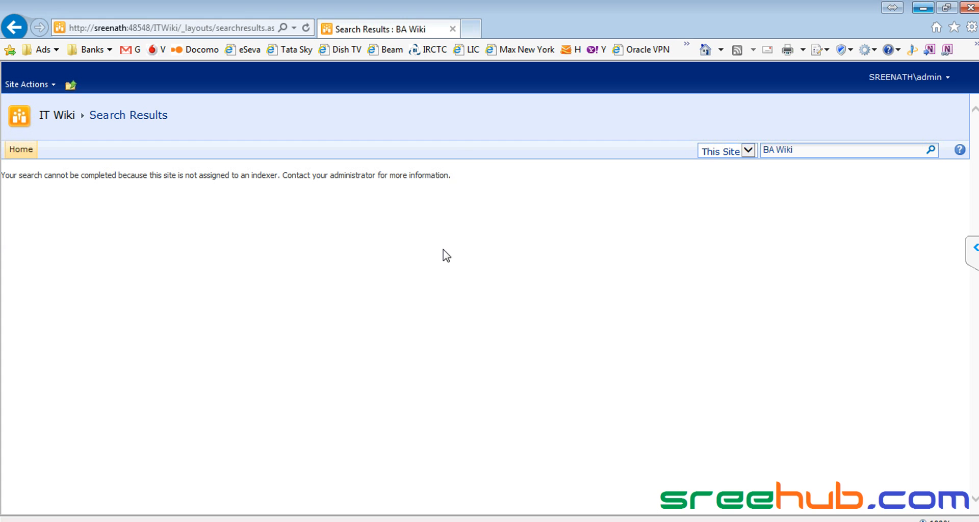
{"action": "left_click", "coordinate": [748, 151]}
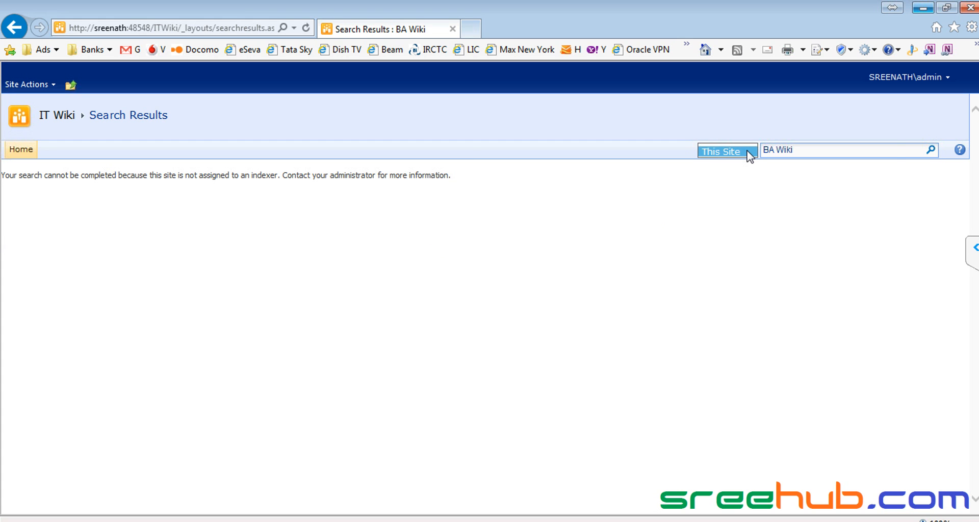
{"action": "left_click", "coordinate": [931, 151]}
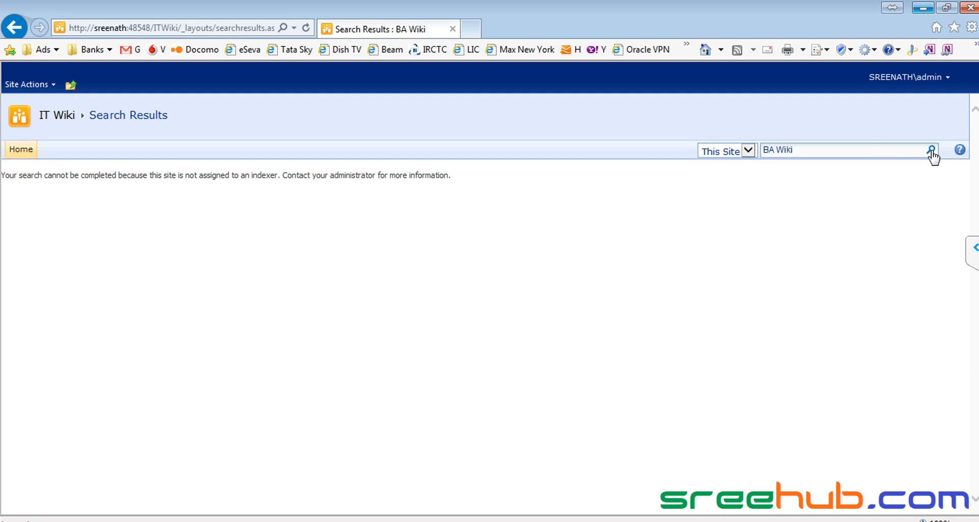
{"action": "left_click", "coordinate": [869, 149]}
Go through the IT Wiki home page up to the parent CorpITCollection site and examine its site search
{"action": "left_click", "coordinate": [57, 115]}
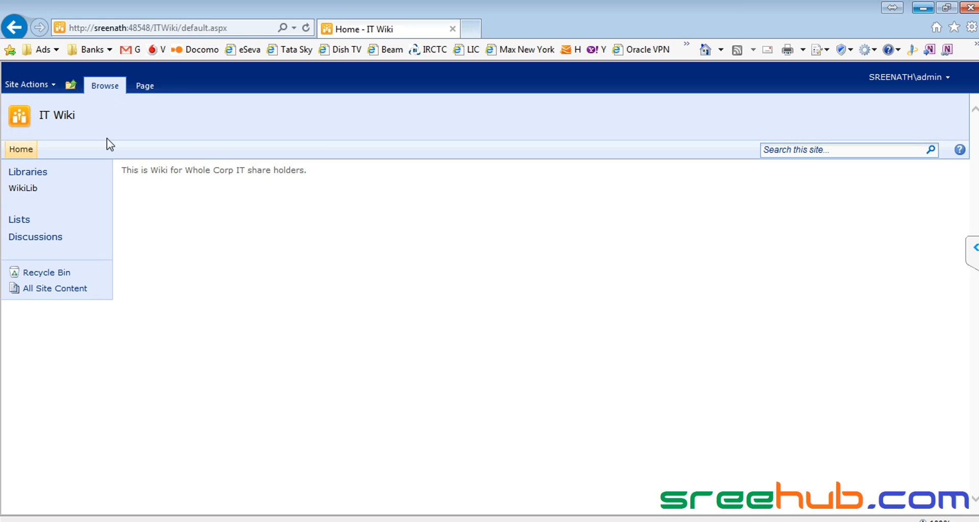
{"action": "left_click", "coordinate": [69, 87]}
{"action": "left_click", "coordinate": [95, 121]}
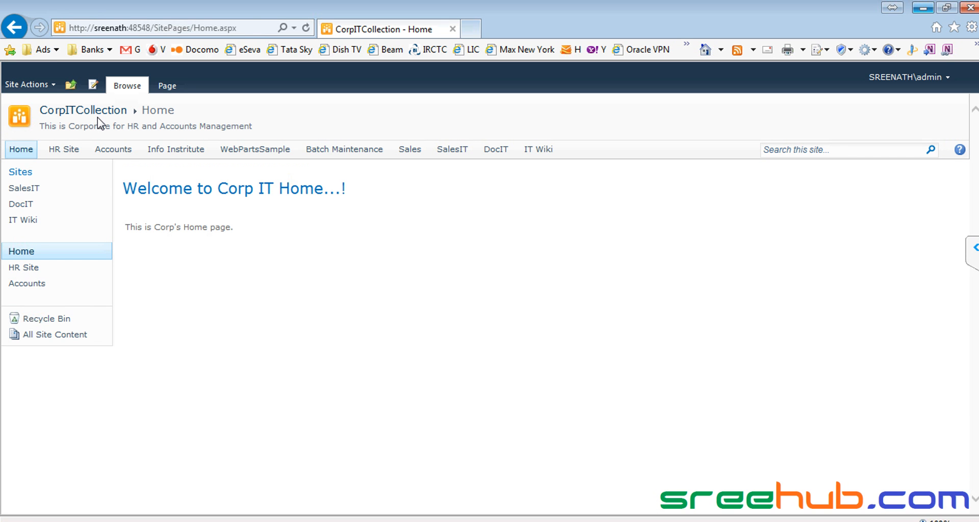
{"action": "left_click", "coordinate": [846, 151]}
{"action": "left_click", "coordinate": [796, 123]}
{"action": "left_click", "coordinate": [778, 150]}
Return to the IT Wiki site and view all of its site content
{"action": "left_click", "coordinate": [542, 149]}
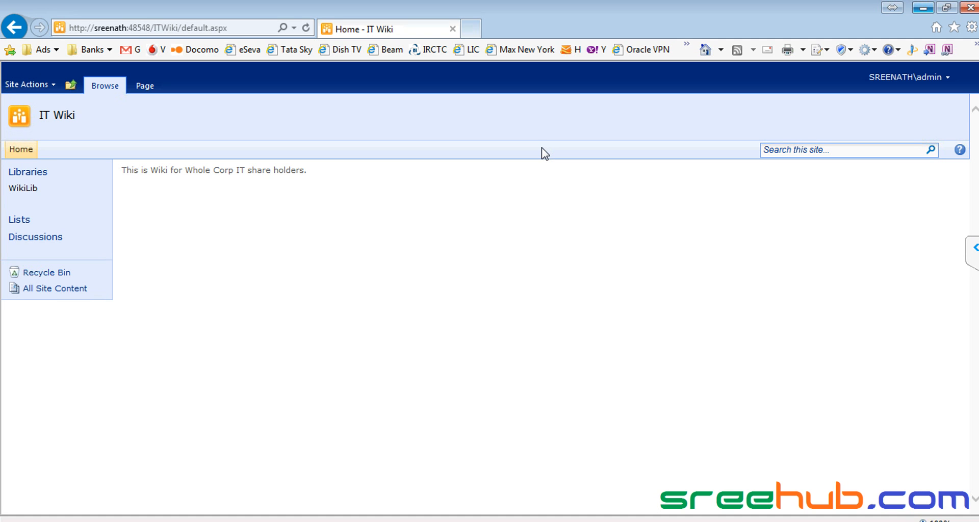
{"action": "left_click", "coordinate": [74, 292]}
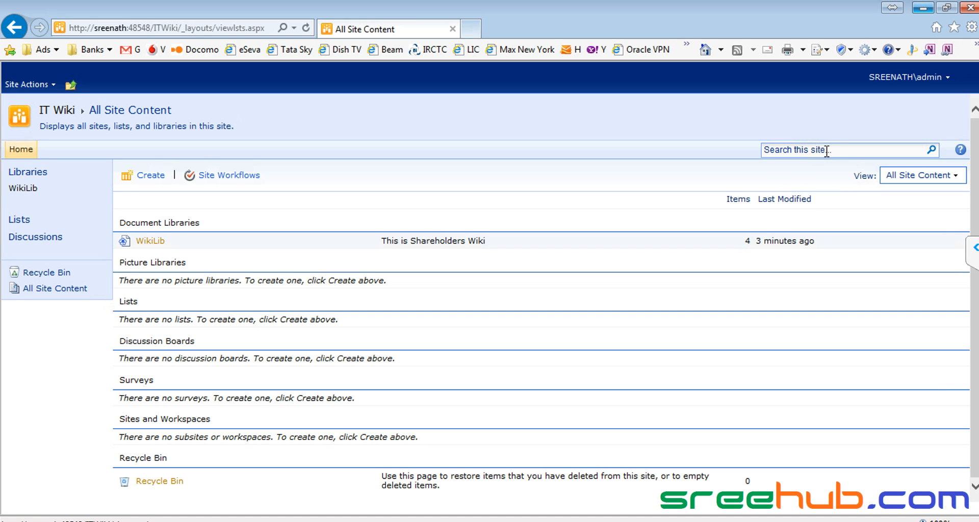
{"action": "left_click", "coordinate": [827, 151]}
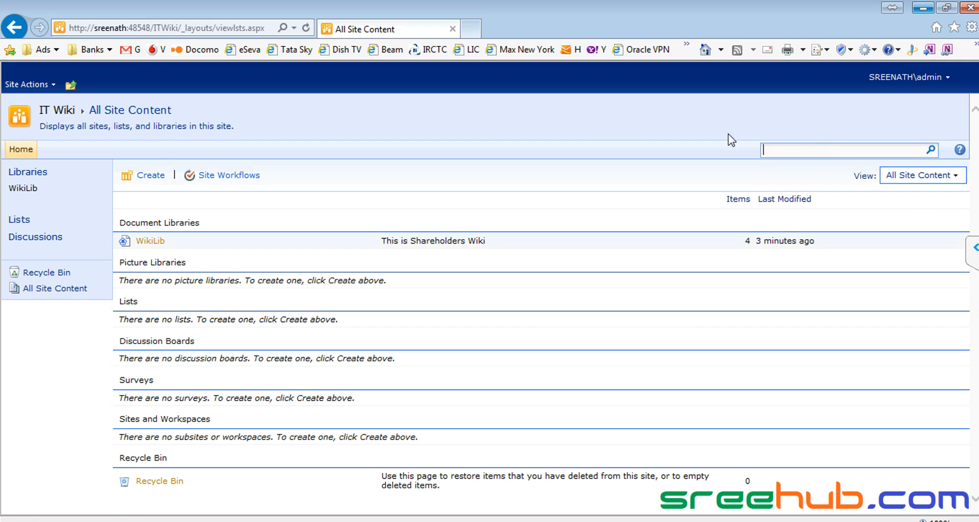
Open the WikiLib library from the IT Wiki home page and test the links between its Home and HR Wiki pages
{"action": "left_click", "coordinate": [64, 112]}
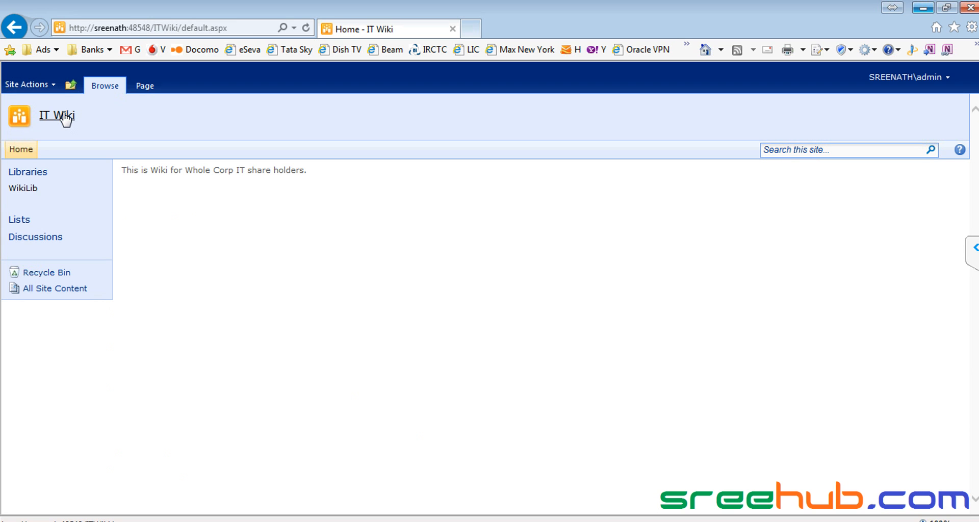
{"action": "left_click", "coordinate": [18, 189]}
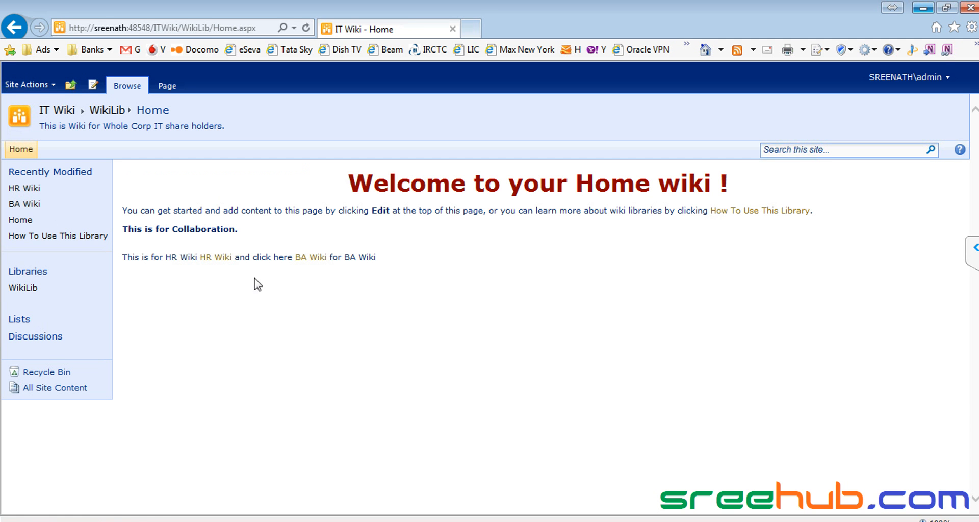
{"action": "left_click", "coordinate": [215, 259]}
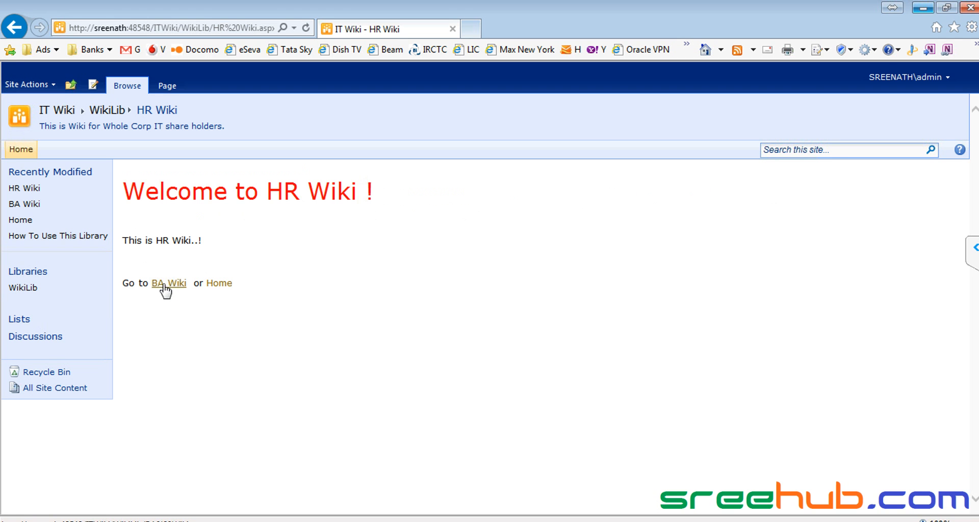
{"action": "left_click", "coordinate": [220, 284]}
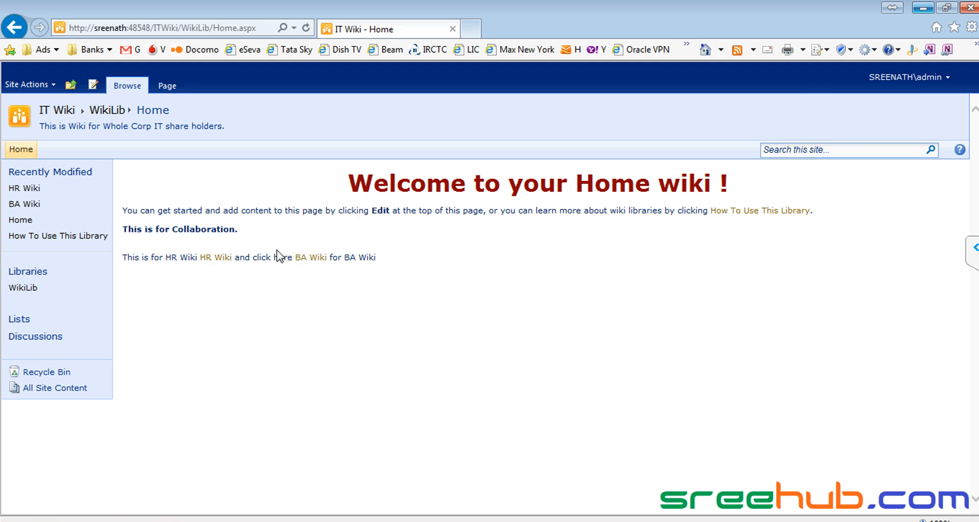
{"action": "left_click", "coordinate": [221, 259]}
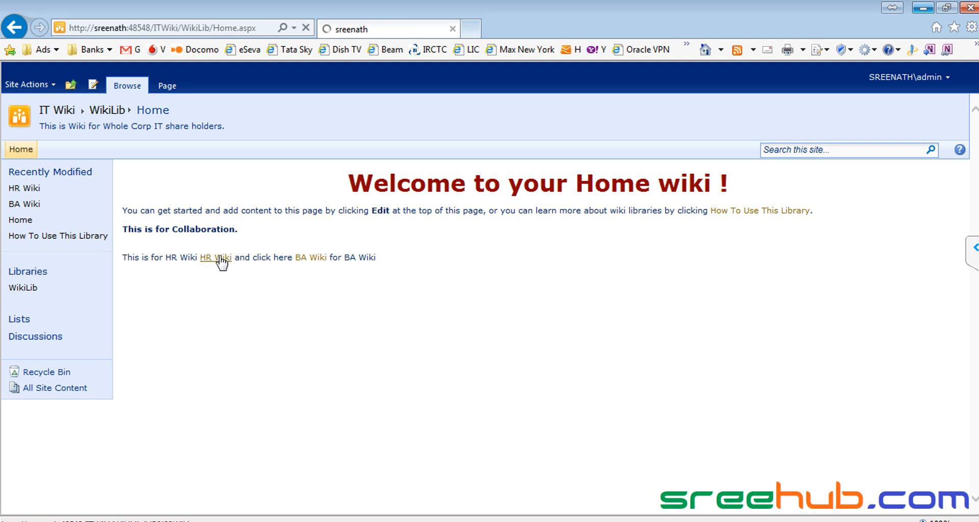
Add "or [[Home|Home Page]]" after the HR Wiki link on the BA Wiki page, save the page, and follow the new link
{"action": "left_click", "coordinate": [172, 287]}
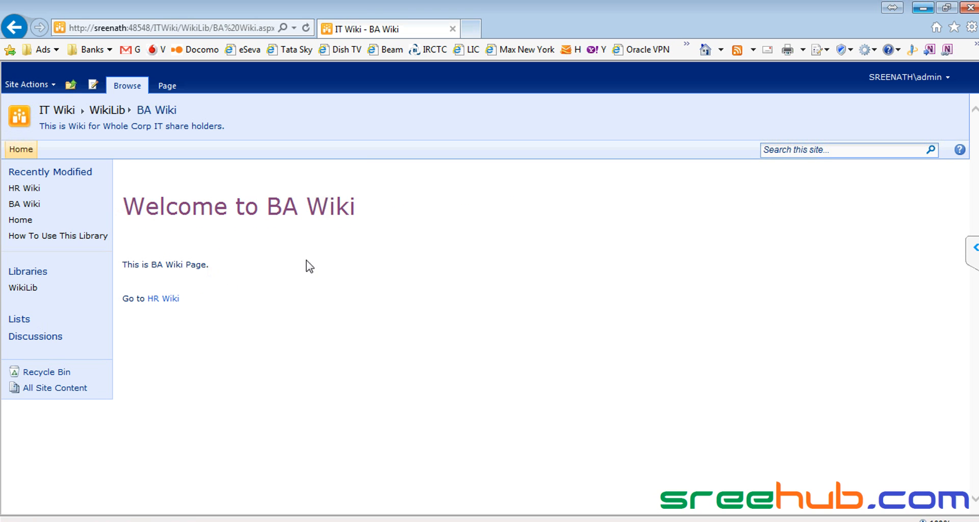
{"action": "left_click", "coordinate": [93, 84]}
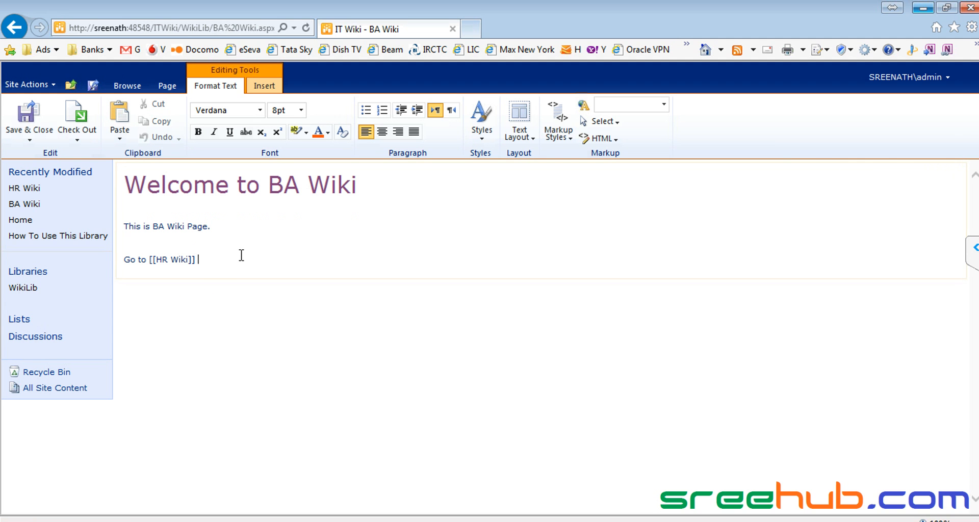
{"action": "type", "text": "or  [[h"}
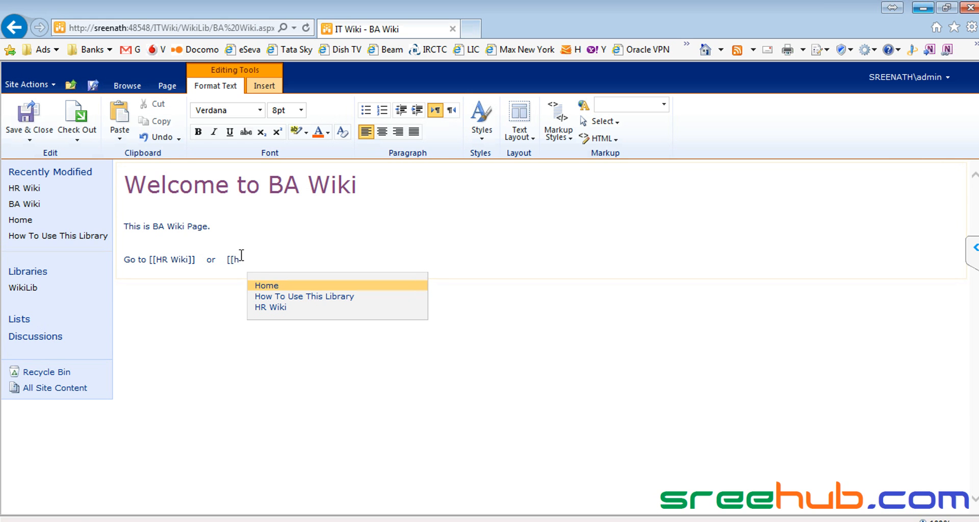
{"action": "left_click", "coordinate": [268, 287]}
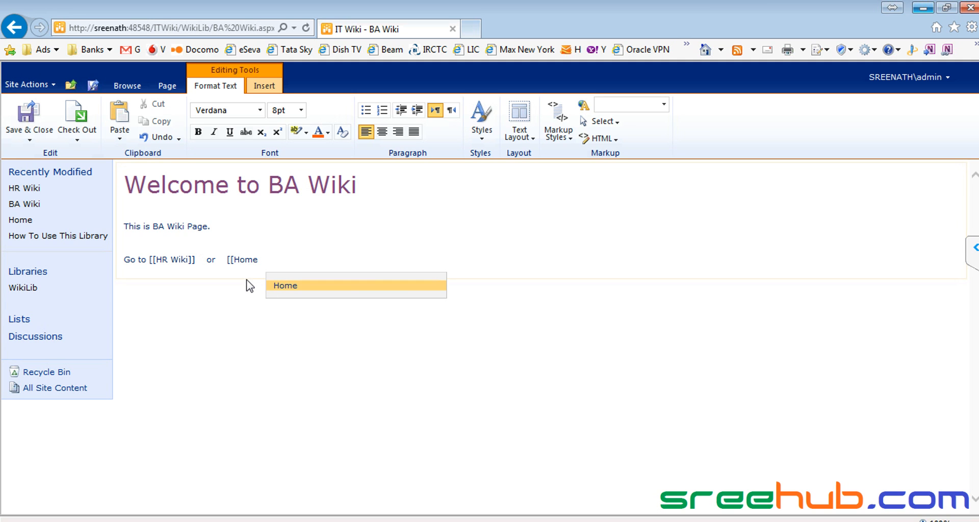
{"action": "type", "text": "|"}
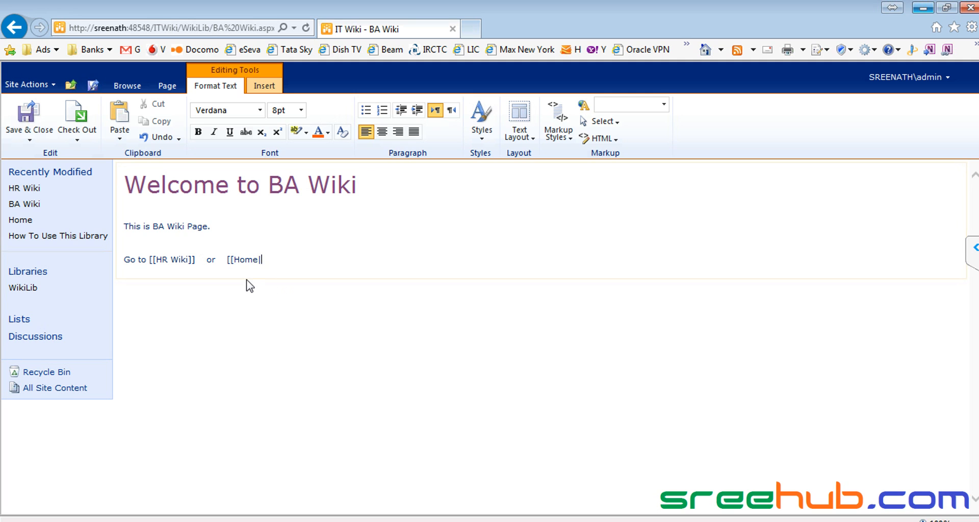
{"action": "type", "text": "Home Page"}
{"action": "left_click", "coordinate": [29, 127]}
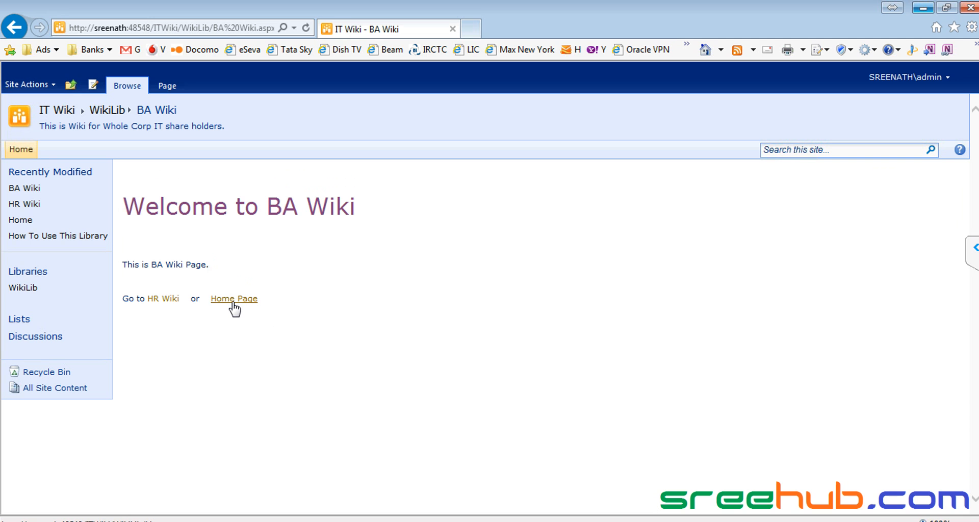
{"action": "left_click", "coordinate": [236, 305]}
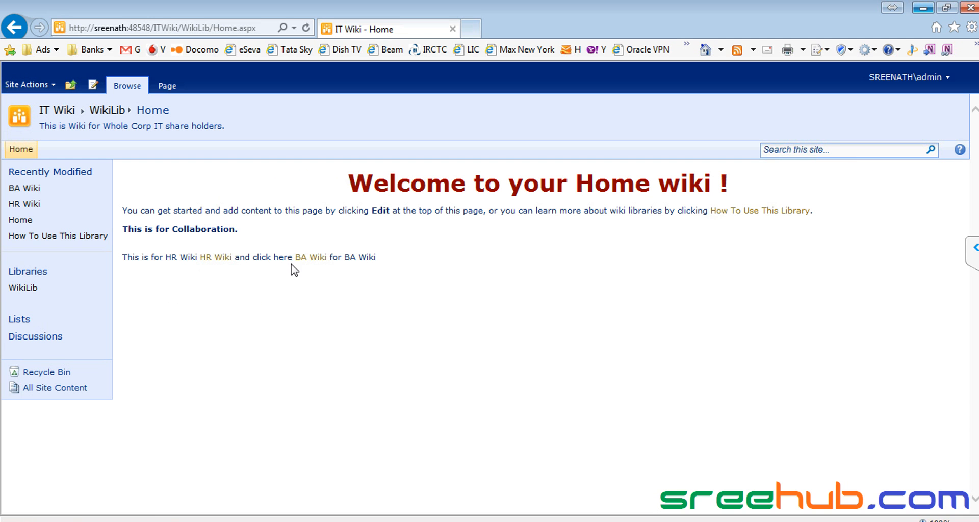
Give the Home link on the HR Wiki page the display text "Go Home", save the page, and follow the link
{"action": "left_click", "coordinate": [212, 259]}
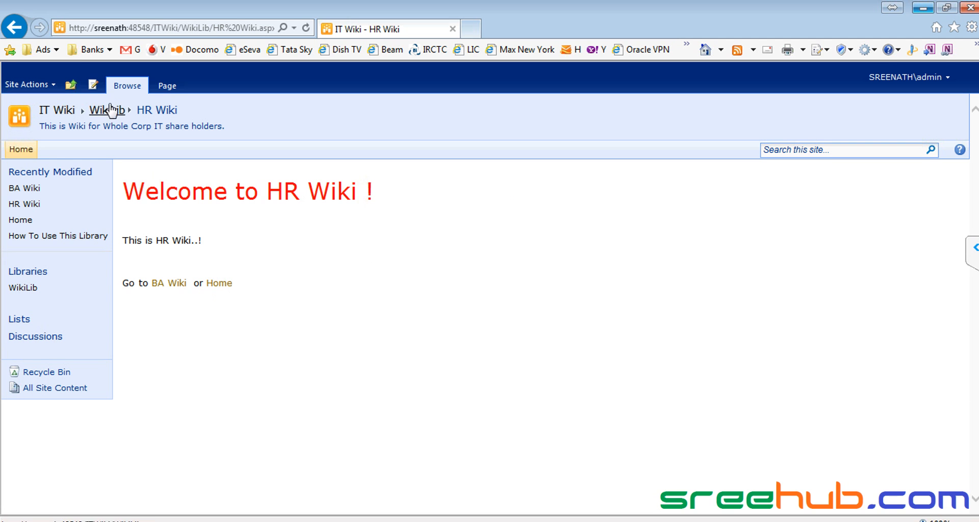
{"action": "left_click", "coordinate": [92, 86]}
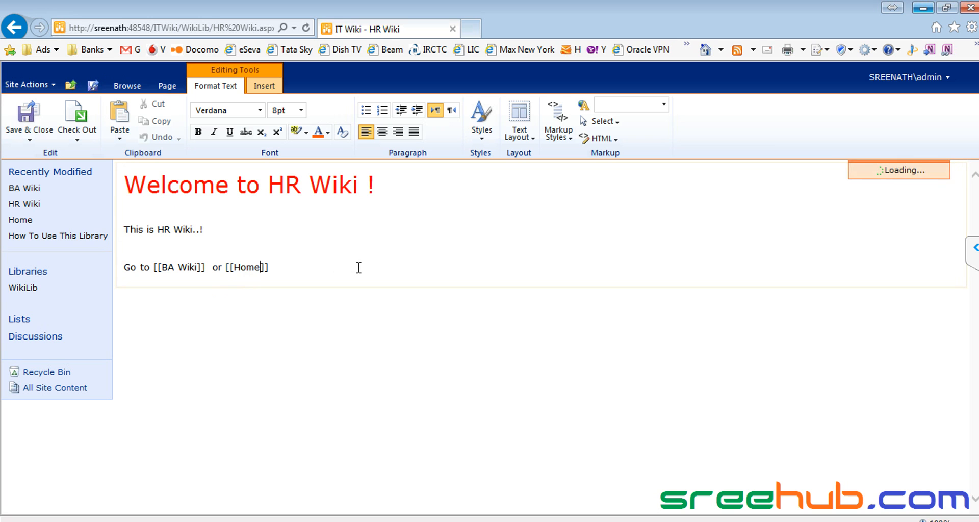
{"action": "type", "text": "|"}
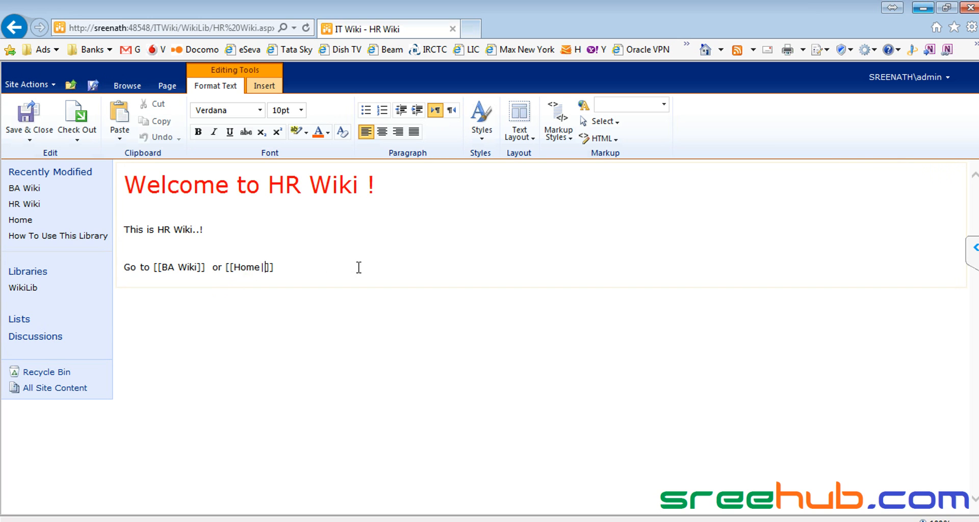
{"action": "type", "text": " Go Home"}
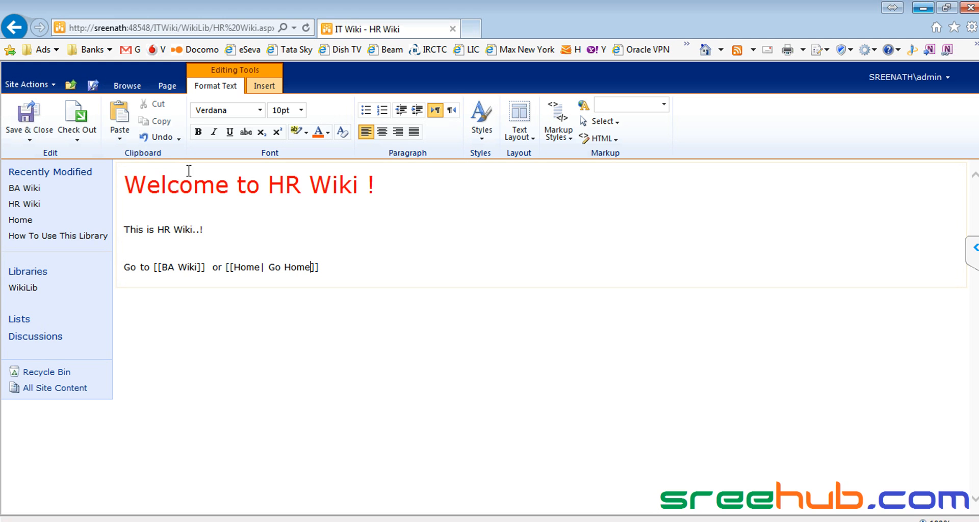
{"action": "left_click", "coordinate": [43, 113]}
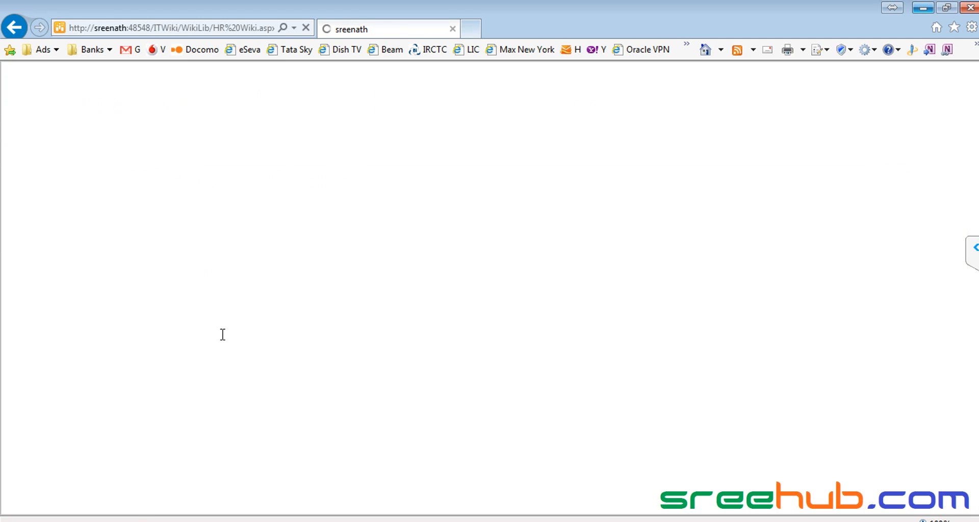
{"action": "left_click", "coordinate": [229, 286]}
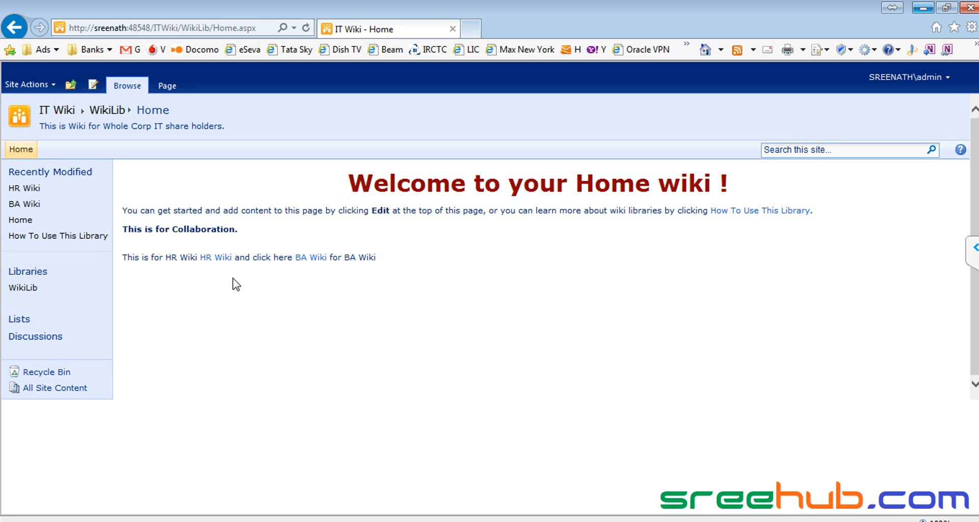
{"action": "left_click_drag", "start_coordinate": [348, 183], "coordinate": [657, 184]}
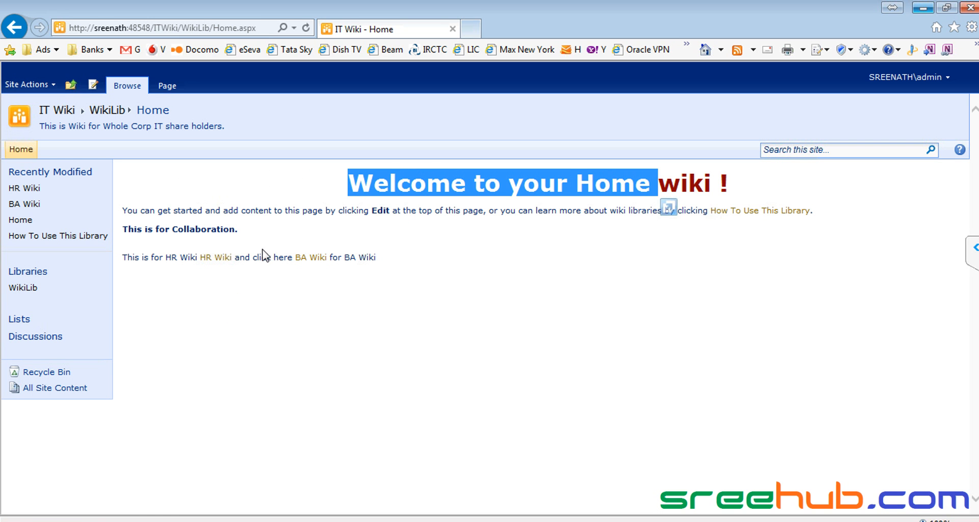
{"action": "left_click", "coordinate": [214, 258]}
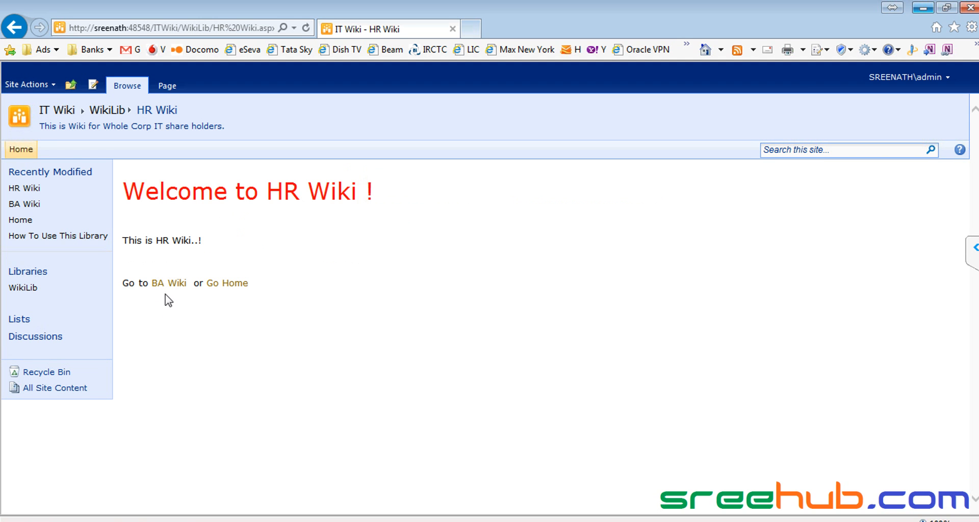
{"action": "left_click", "coordinate": [94, 86]}
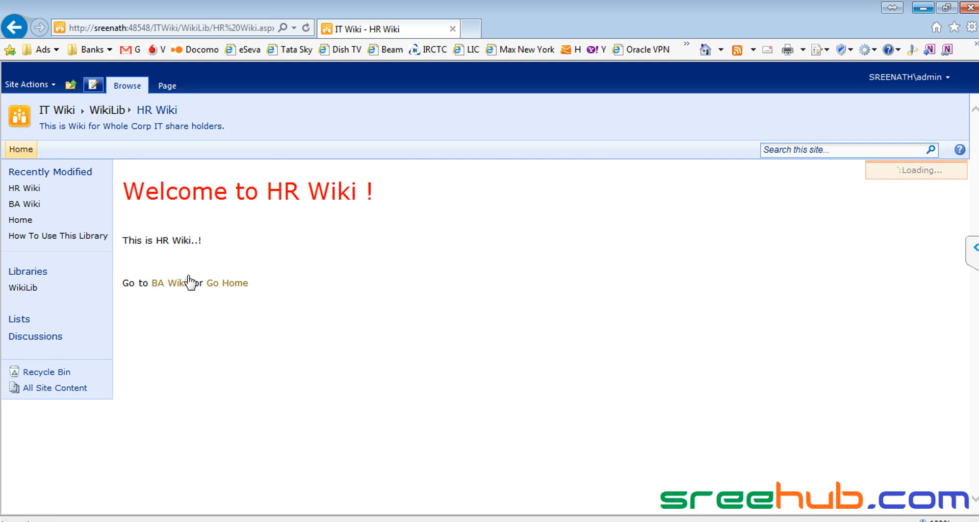
{"action": "left_click", "coordinate": [398, 276]}
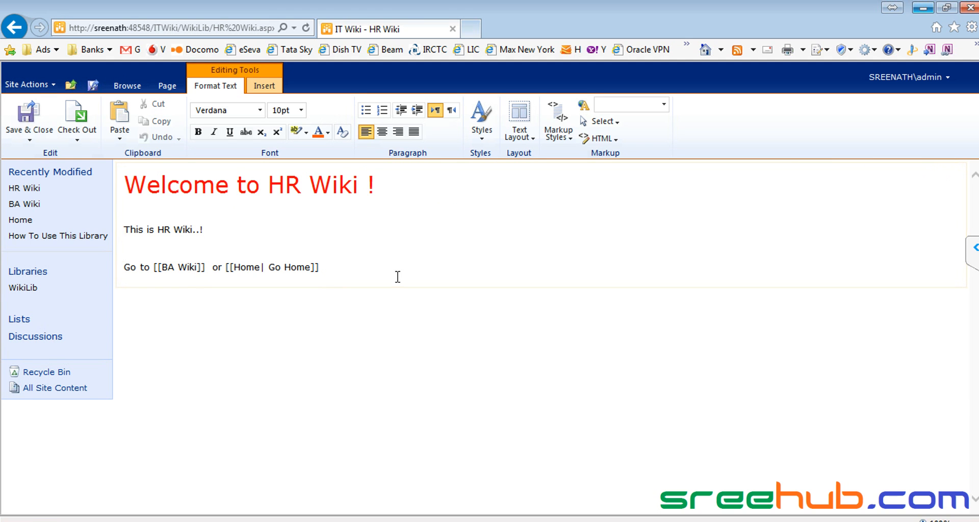
{"action": "type", "text": "|"}
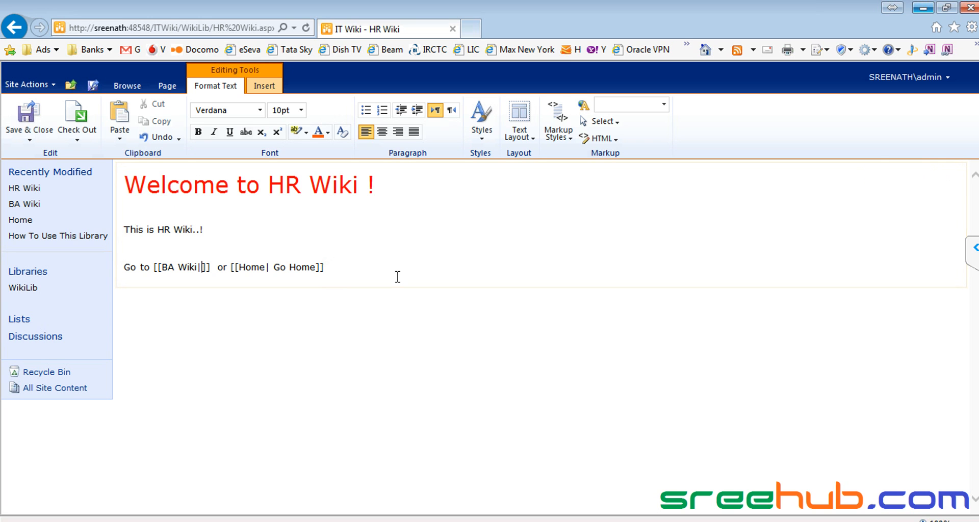
{"action": "key", "text": "BackSpace"}
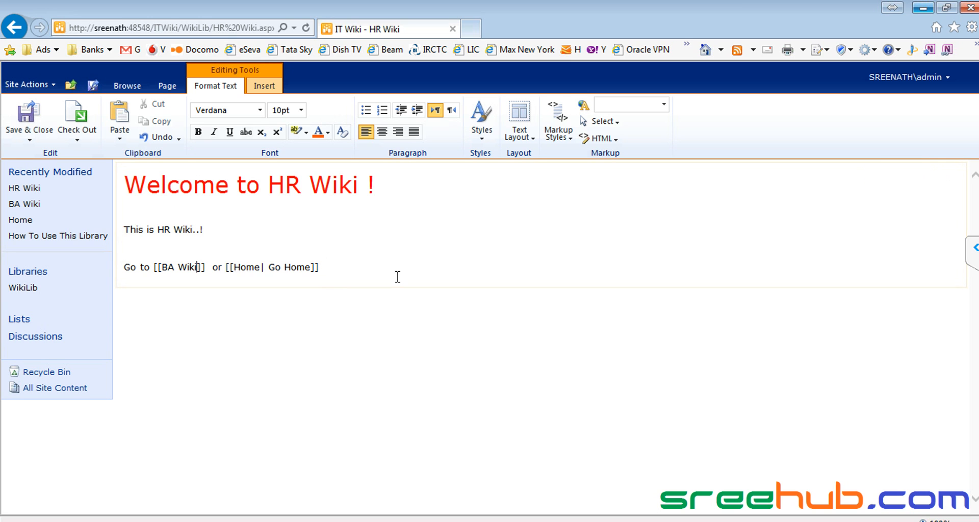
{"action": "left_click", "coordinate": [27, 114]}
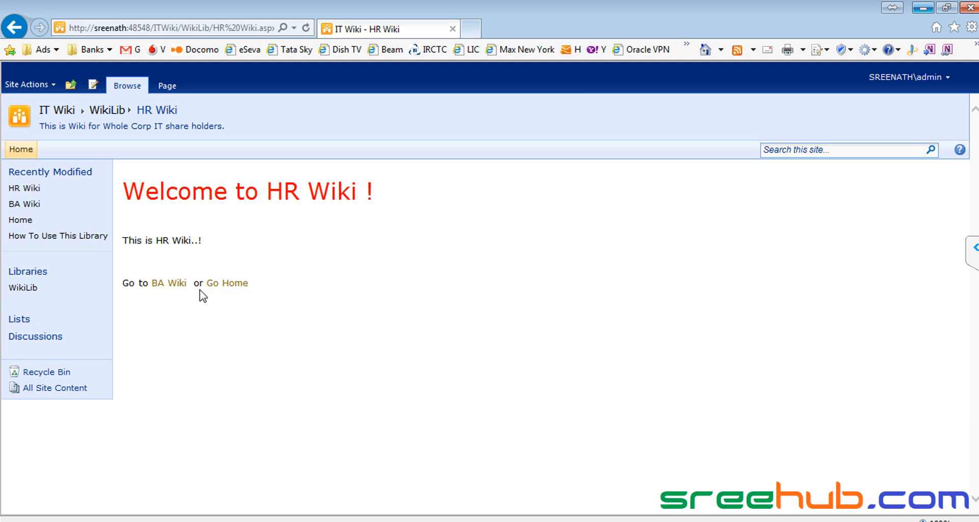
Add an empty line below the links on the BA Wiki page and leave for the WikiLib home page
{"action": "left_click", "coordinate": [178, 284]}
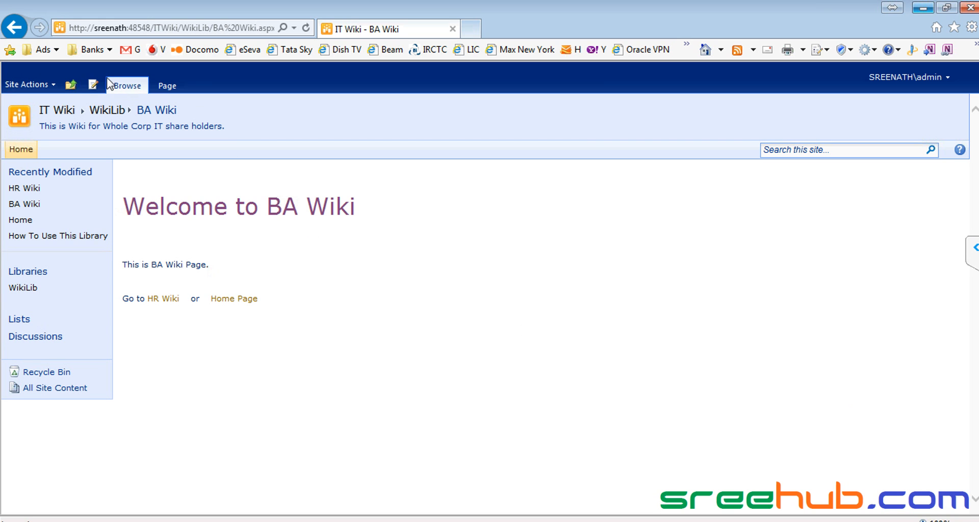
{"action": "left_click", "coordinate": [92, 87]}
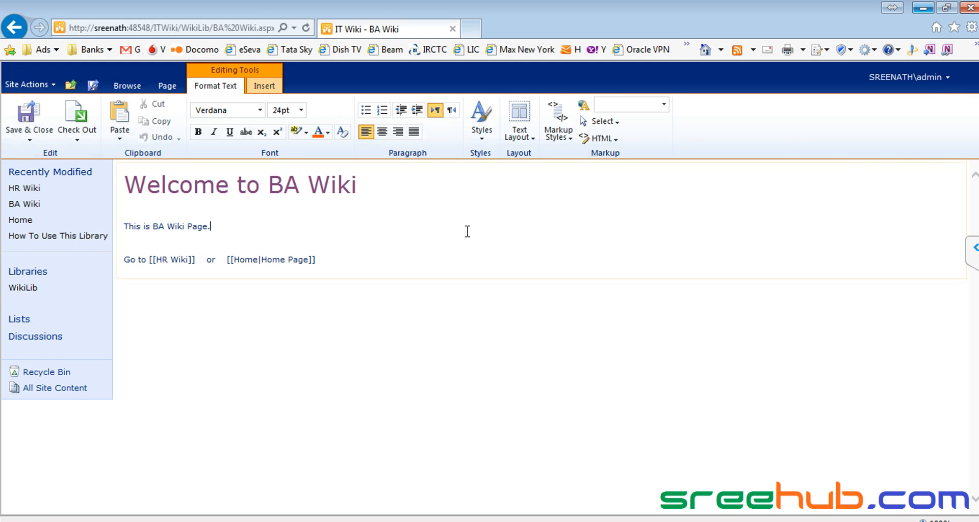
{"action": "left_click", "coordinate": [341, 207]}
{"action": "key", "text": "Return"}
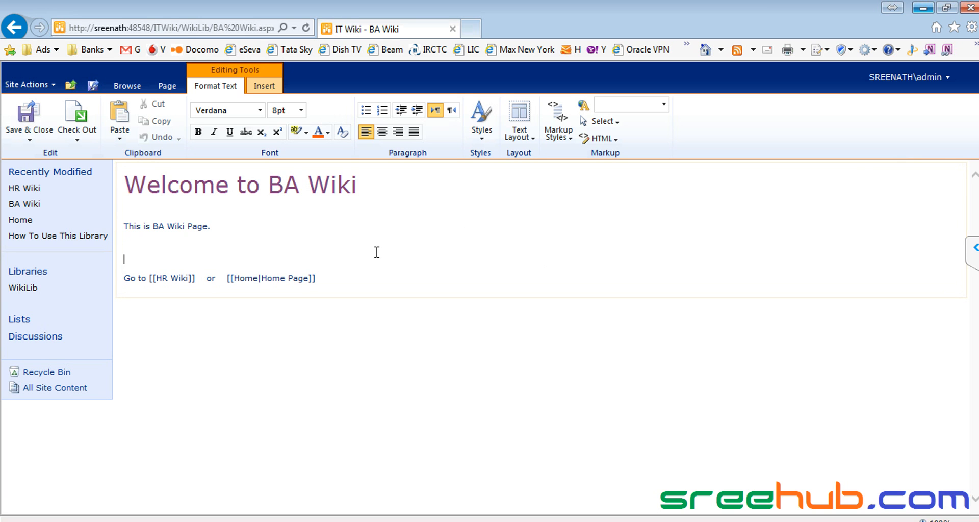
{"action": "key", "text": "BackSpace"}
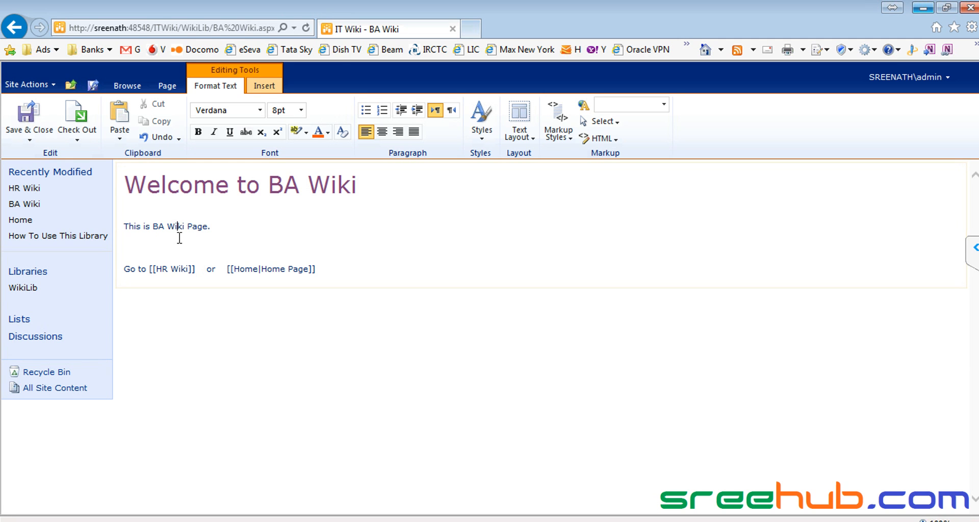
{"action": "key", "text": "BackSpace"}
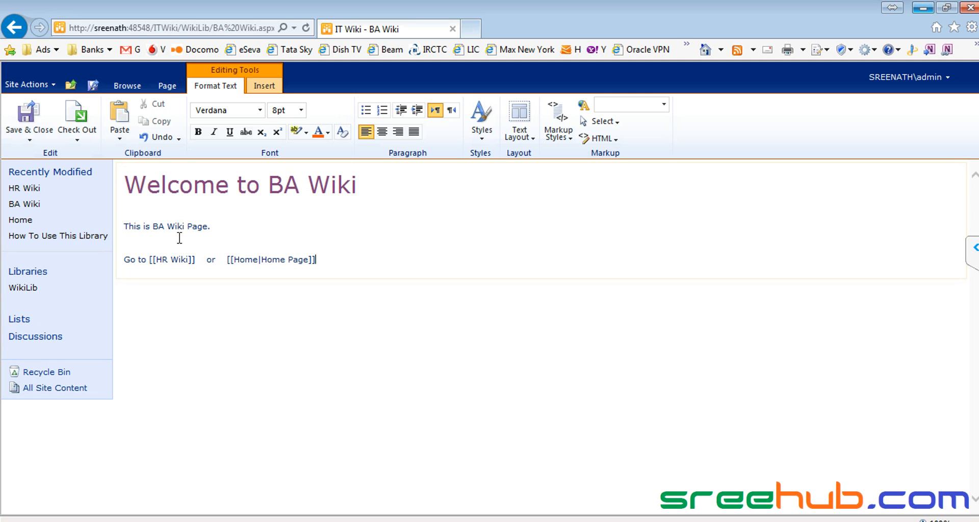
{"action": "key", "text": "Return"}
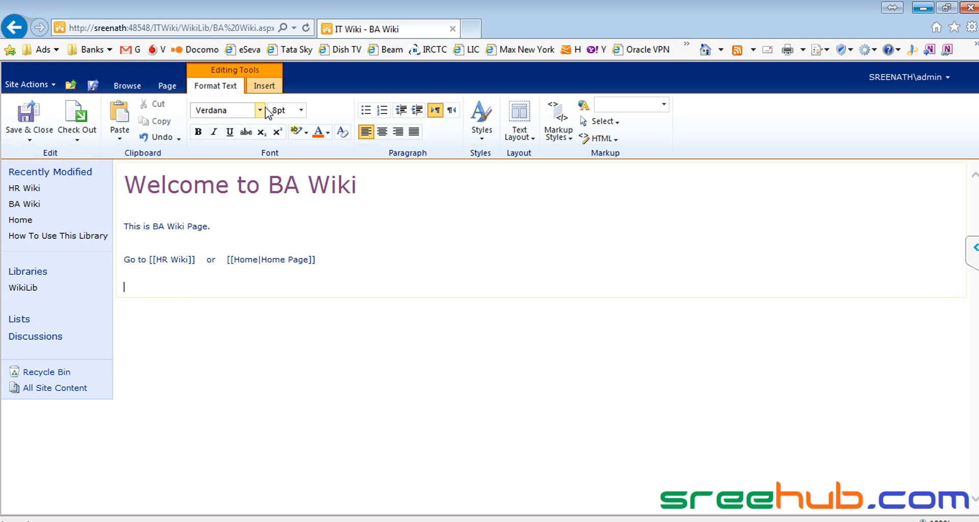
{"action": "left_click", "coordinate": [260, 88]}
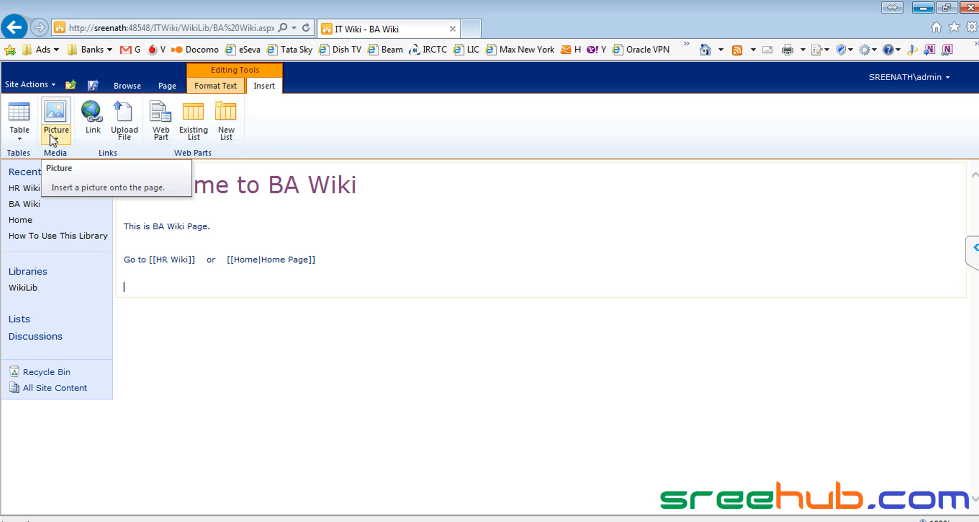
{"action": "left_click", "coordinate": [127, 86]}
{"action": "left_click", "coordinate": [114, 113]}
{"action": "left_click", "coordinate": [562, 332]}
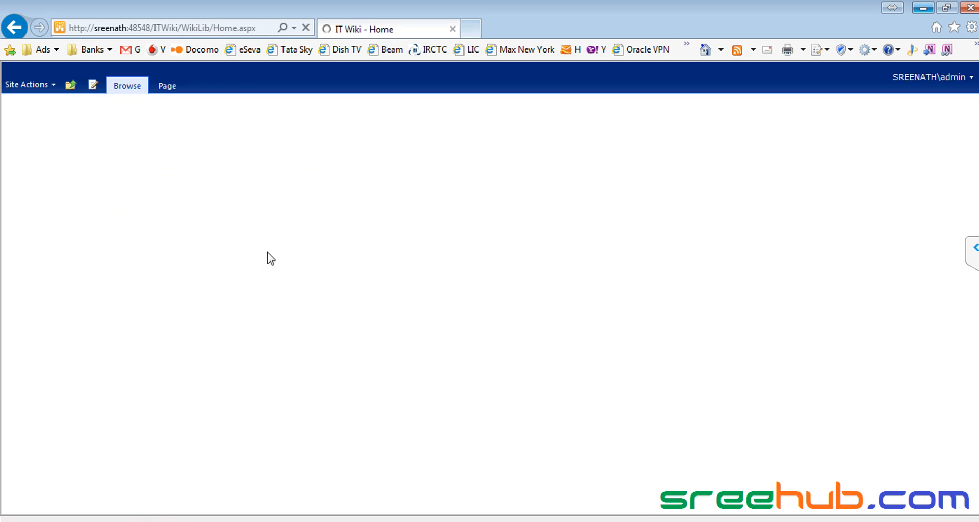
Open the HR Wiki page for editing and insert a table with four columns and three rows
{"action": "left_click", "coordinate": [219, 259]}
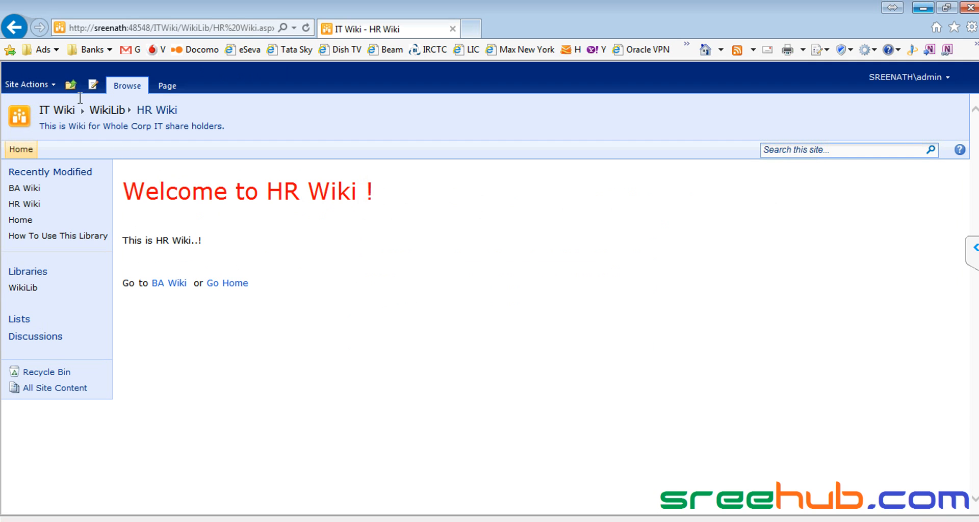
{"action": "left_click", "coordinate": [93, 85]}
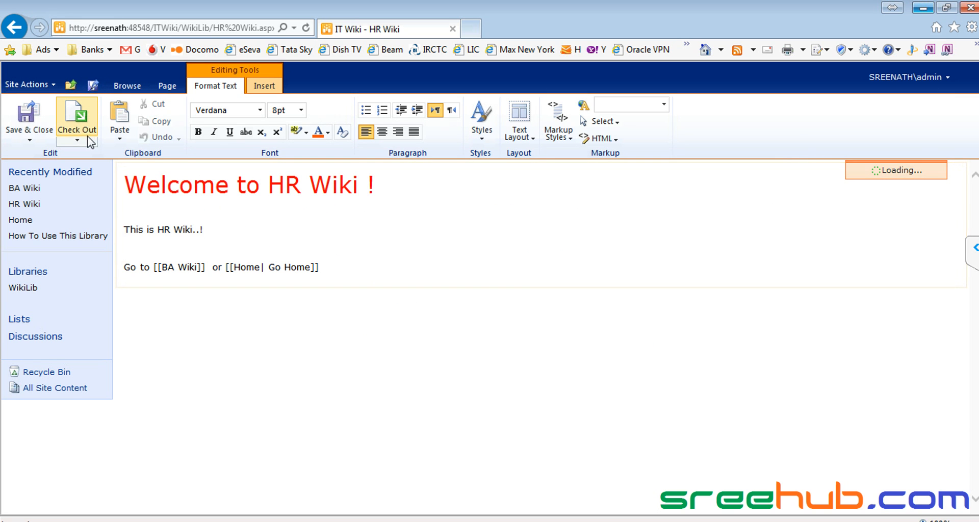
{"action": "left_click", "coordinate": [264, 86]}
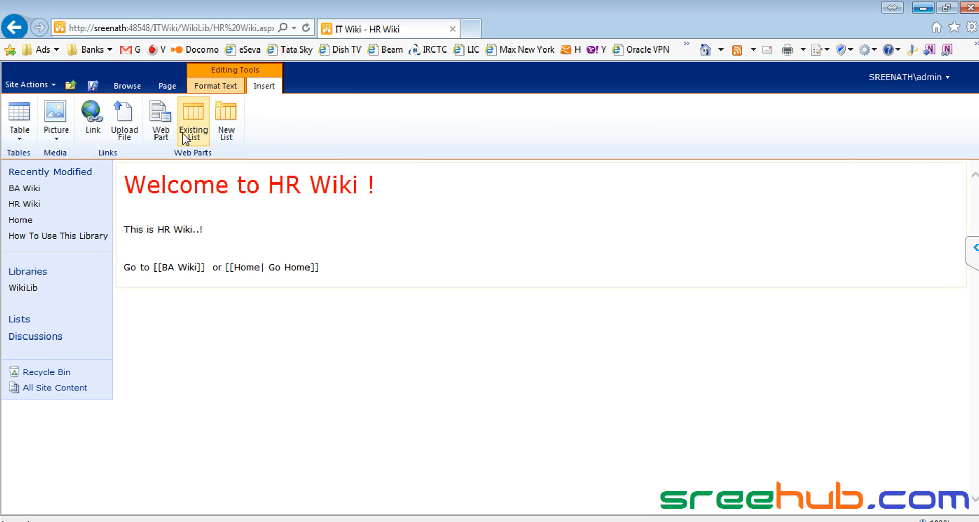
{"action": "left_click", "coordinate": [22, 140]}
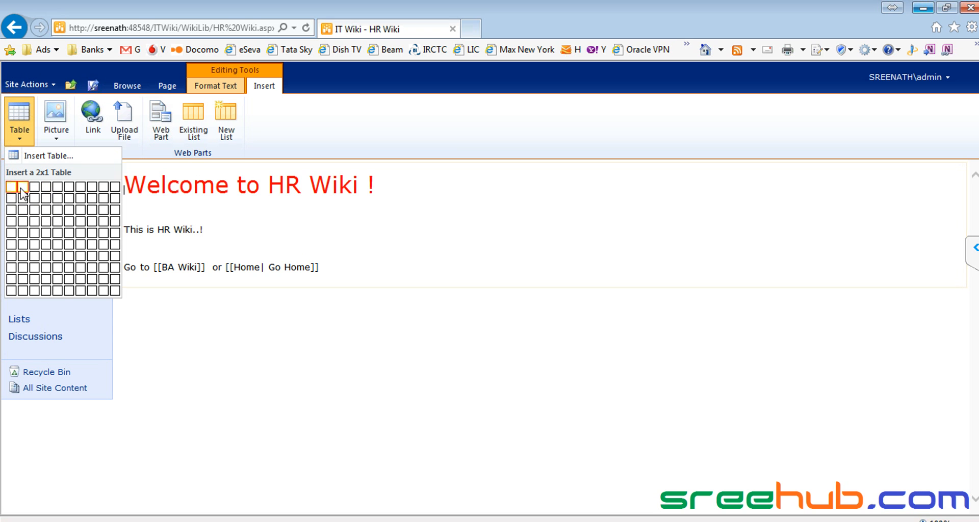
{"action": "left_click", "coordinate": [48, 211]}
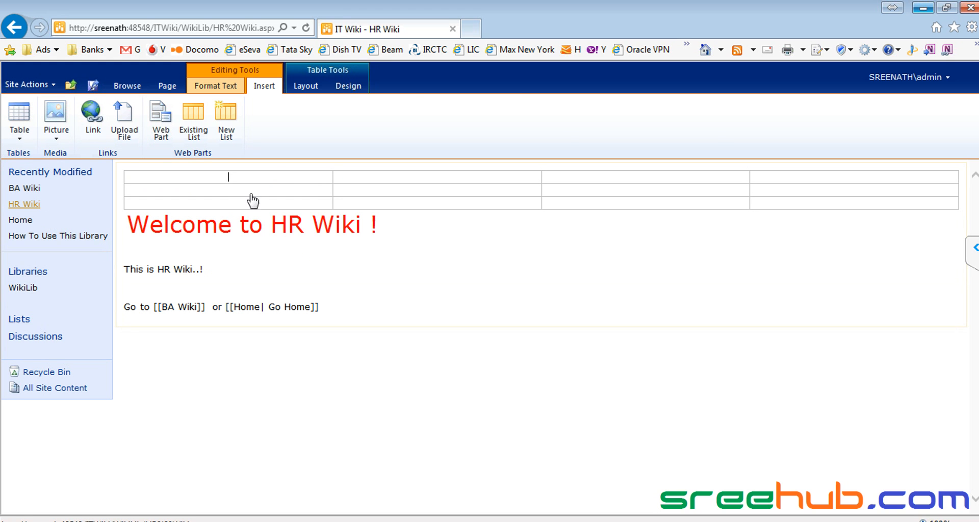
Move the table below the "Go to" links line and add an empty line between them
{"action": "left_click", "coordinate": [272, 176]}
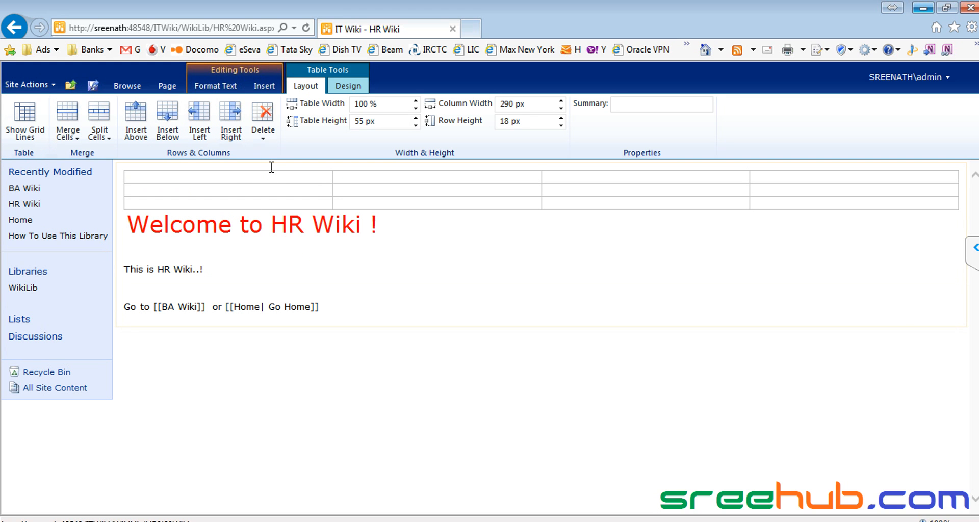
{"action": "left_click_drag", "start_coordinate": [267, 170], "coordinate": [383, 320]}
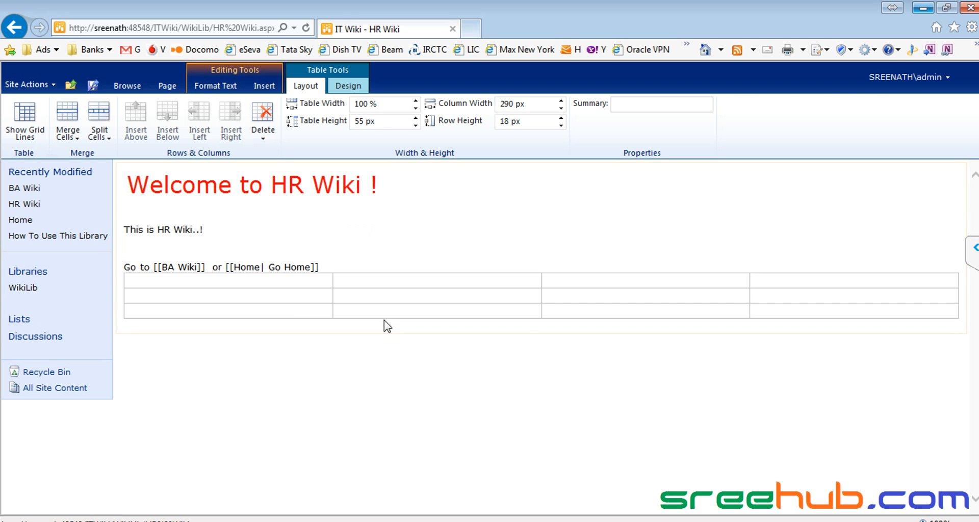
{"action": "left_click", "coordinate": [362, 267]}
{"action": "key", "text": "Return"}
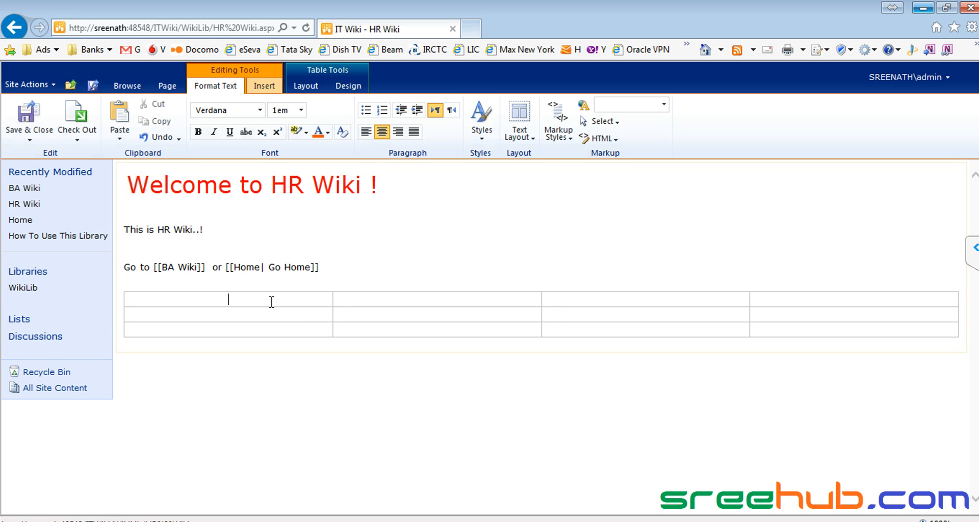
Enter the table's column headers Employee Name, Skill, Experience and Project
{"action": "type", "text": "Employee"}
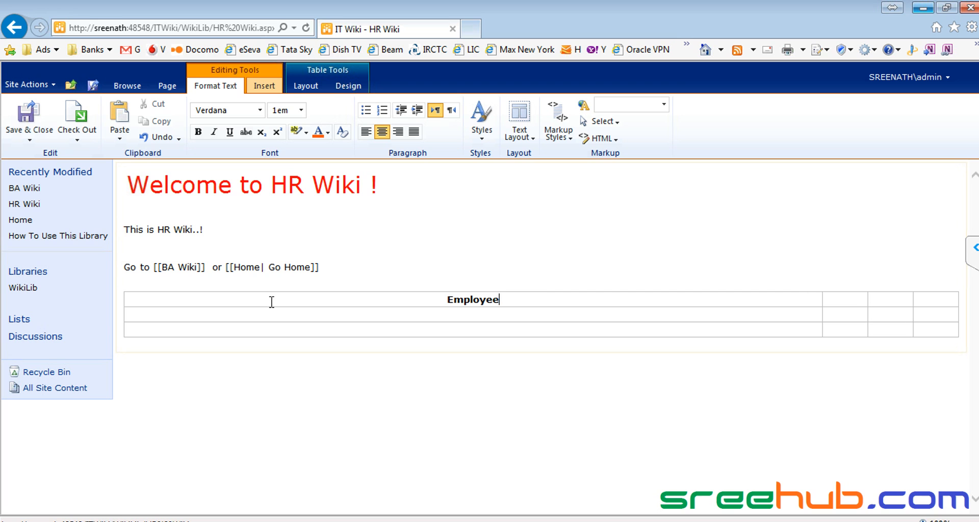
{"action": "type", "text": " Name"}
{"action": "key", "text": "Tab"}
{"action": "type", "text": "Skill"}
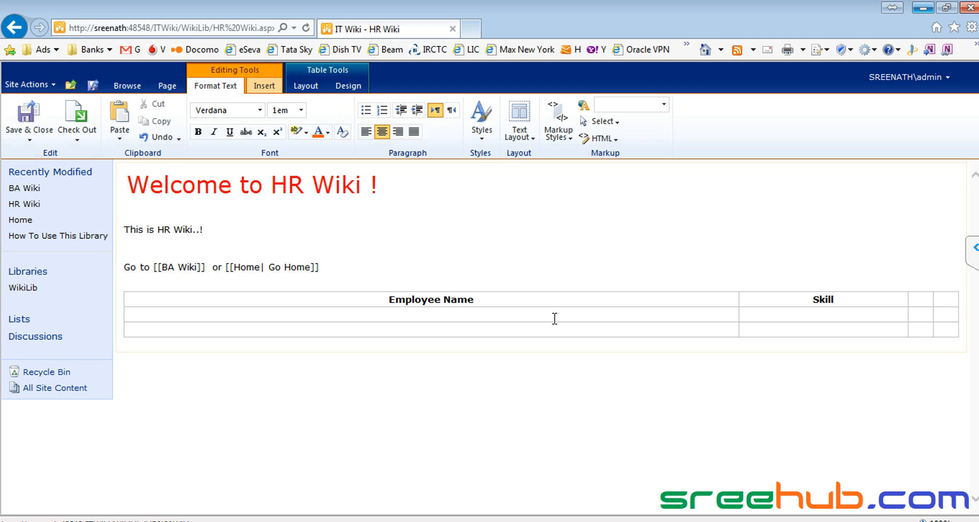
{"action": "left_click", "coordinate": [920, 300]}
{"action": "type", "text": "Experience"}
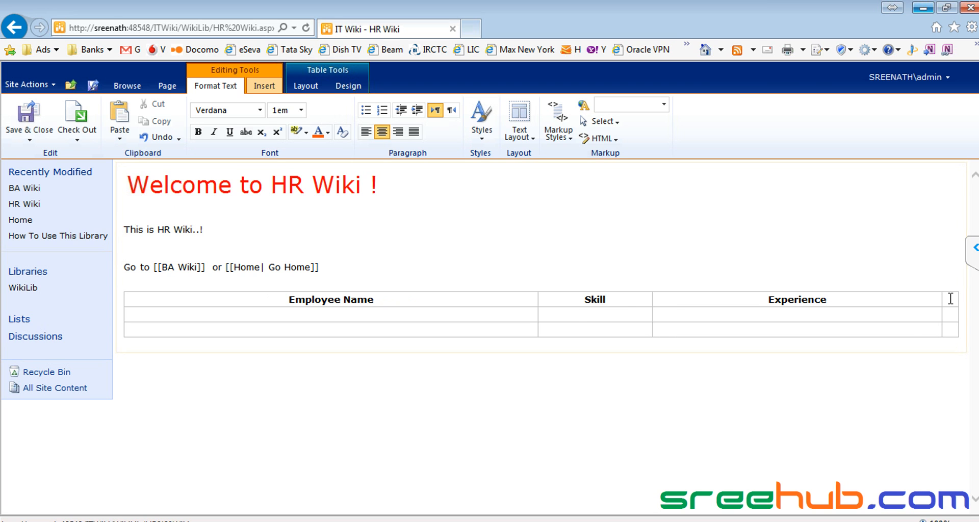
{"action": "left_click", "coordinate": [950, 299]}
{"action": "type", "text": "Project"}
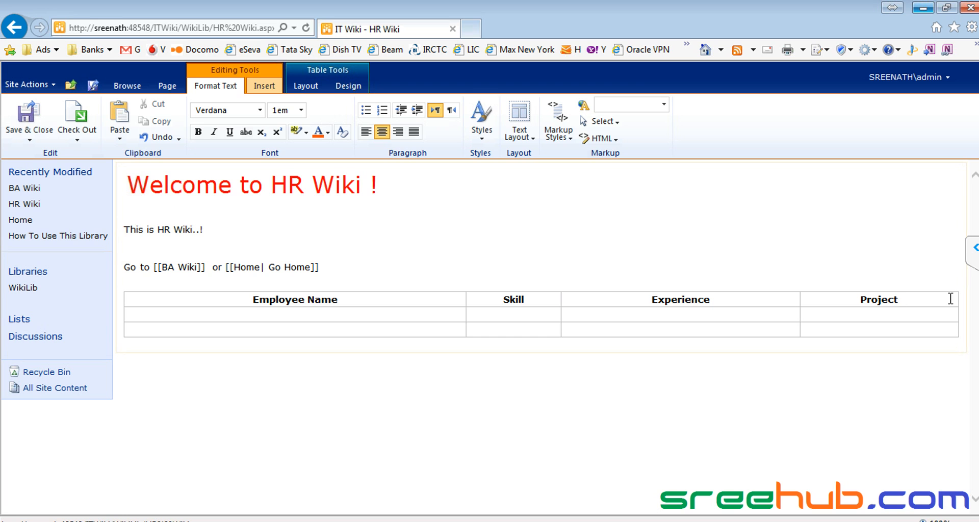
Fill the table's first employee row with the employee's name, skill Sharepoint, experience 4 Years and project Internal
{"action": "left_click", "coordinate": [332, 314]}
{"action": "type", "text": "Sam"}
{"action": "left_click", "coordinate": [507, 314]}
{"action": "type", "text": "Sharepo"}
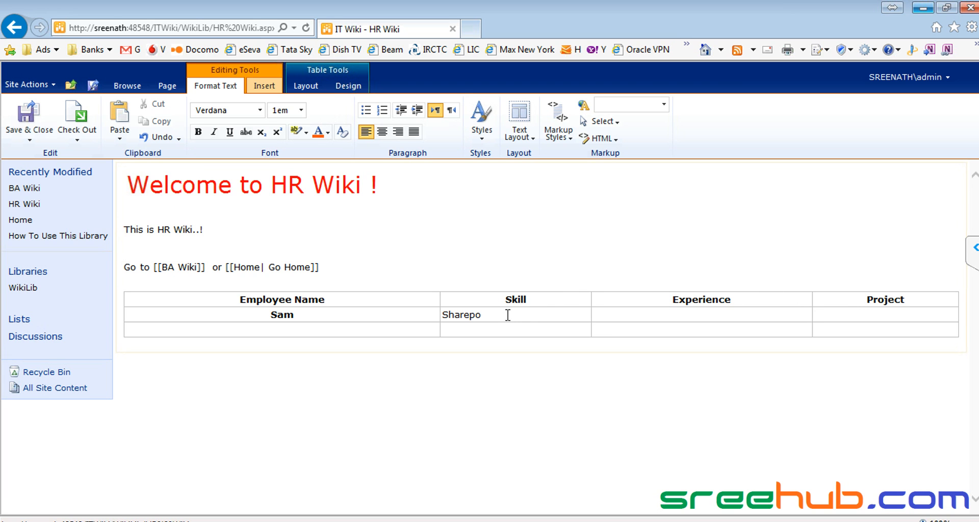
{"action": "type", "text": "int"}
{"action": "left_click", "coordinate": [684, 314]}
{"action": "type", "text": "4 Years"}
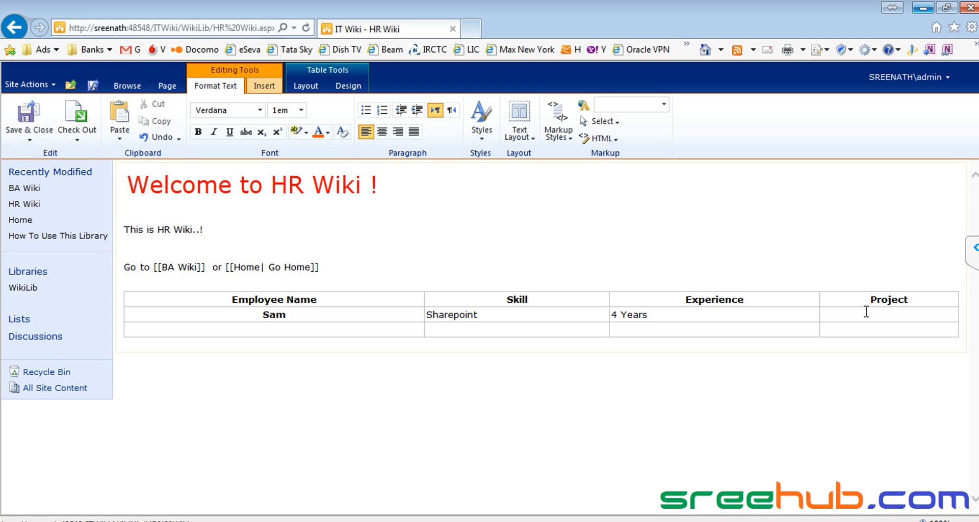
{"action": "type", "text": "Internal"}
Color the table's header row text blue, then save and close the HR Wiki page
{"action": "left_click_drag", "start_coordinate": [233, 299], "coordinate": [907, 300]}
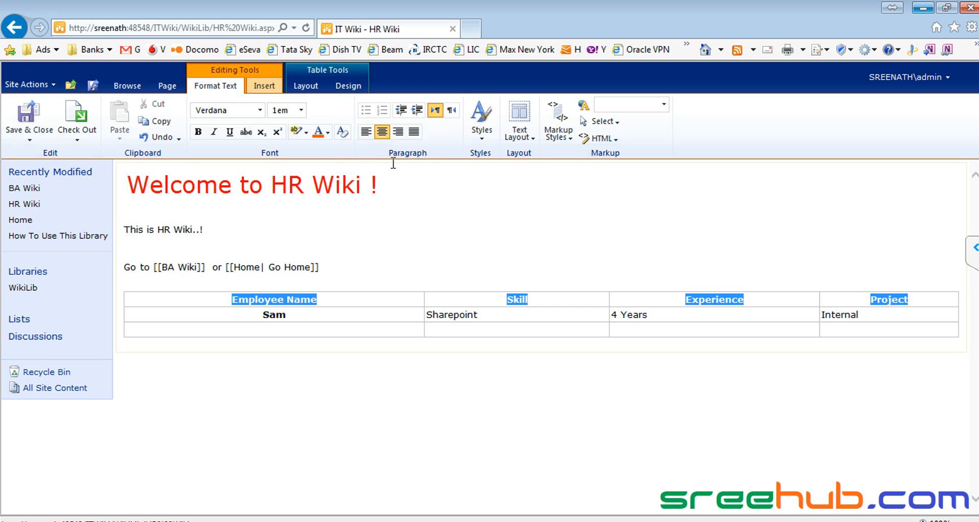
{"action": "left_click", "coordinate": [325, 135]}
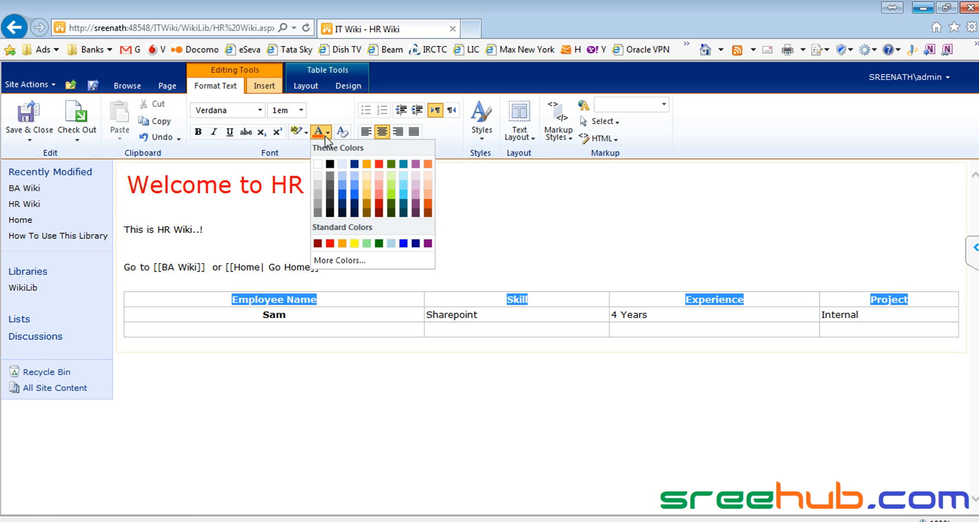
{"action": "left_click", "coordinate": [351, 195]}
{"action": "left_click", "coordinate": [292, 296]}
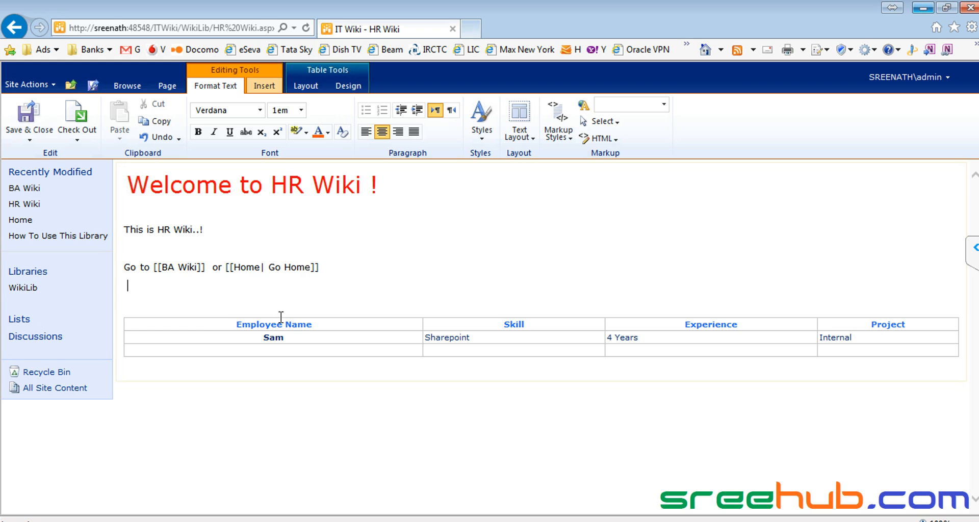
{"action": "left_click", "coordinate": [24, 119]}
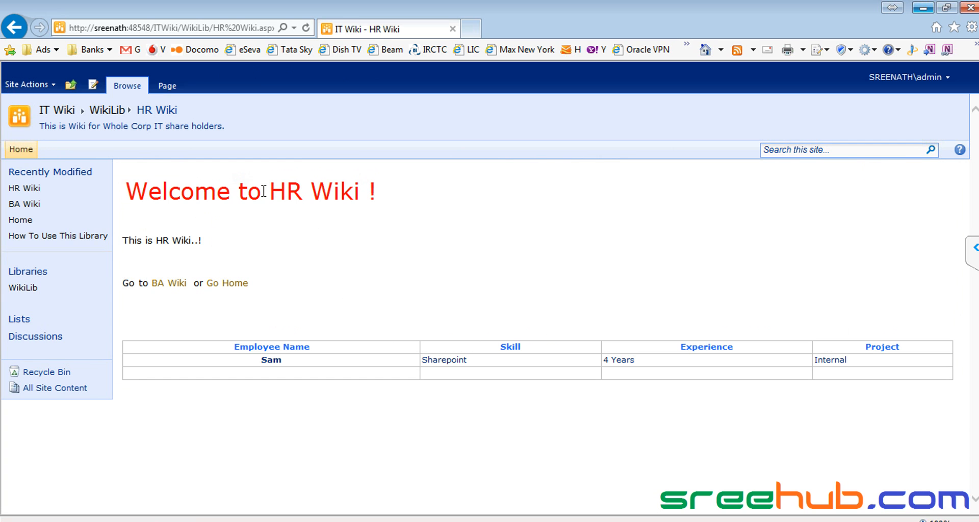
Examine the saved HR Wiki page's title, link area and employee table
{"action": "left_click_drag", "start_coordinate": [282, 191], "coordinate": [363, 194]}
{"action": "left_click", "coordinate": [280, 313]}
{"action": "left_click_drag", "start_coordinate": [244, 314], "coordinate": [391, 335]}
{"action": "left_click_drag", "start_coordinate": [461, 306], "coordinate": [490, 365]}
{"action": "left_click", "coordinate": [422, 273]}
{"action": "left_click_drag", "start_coordinate": [639, 362], "coordinate": [595, 365]}
{"action": "left_click_drag", "start_coordinate": [461, 359], "coordinate": [367, 362]}
{"action": "left_click_drag", "start_coordinate": [301, 361], "coordinate": [253, 358]}
{"action": "left_click", "coordinate": [357, 335]}
Open the BA Wiki page for editing and display the web parts available for insertion
{"action": "left_click", "coordinate": [165, 284]}
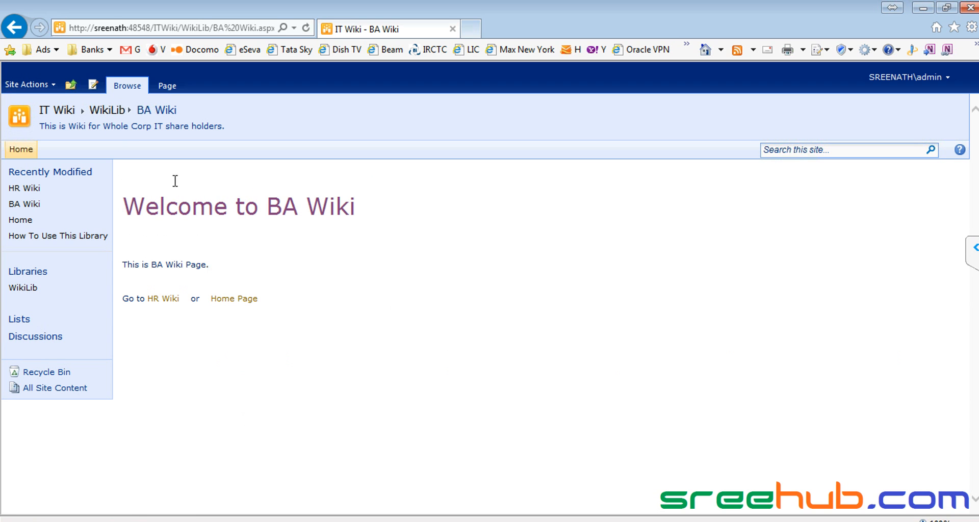
{"action": "left_click", "coordinate": [94, 84]}
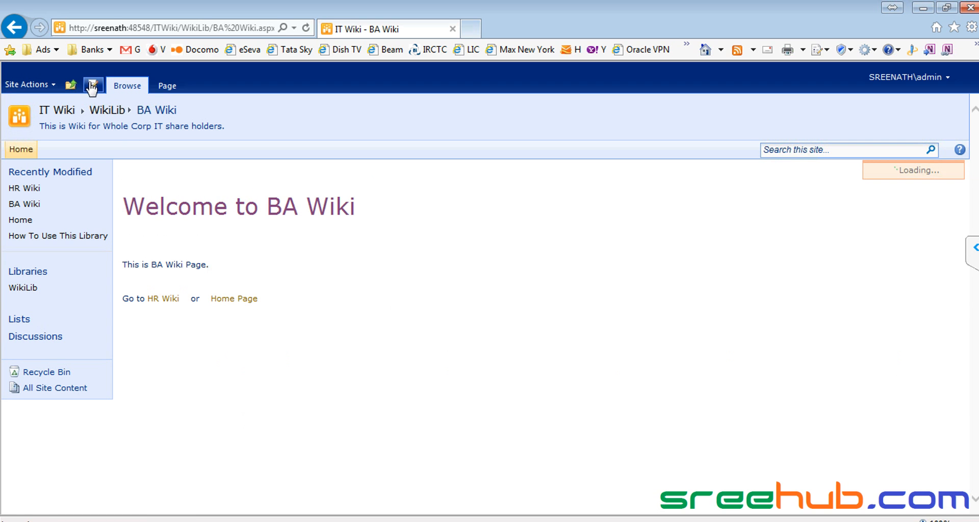
{"action": "left_click", "coordinate": [316, 278]}
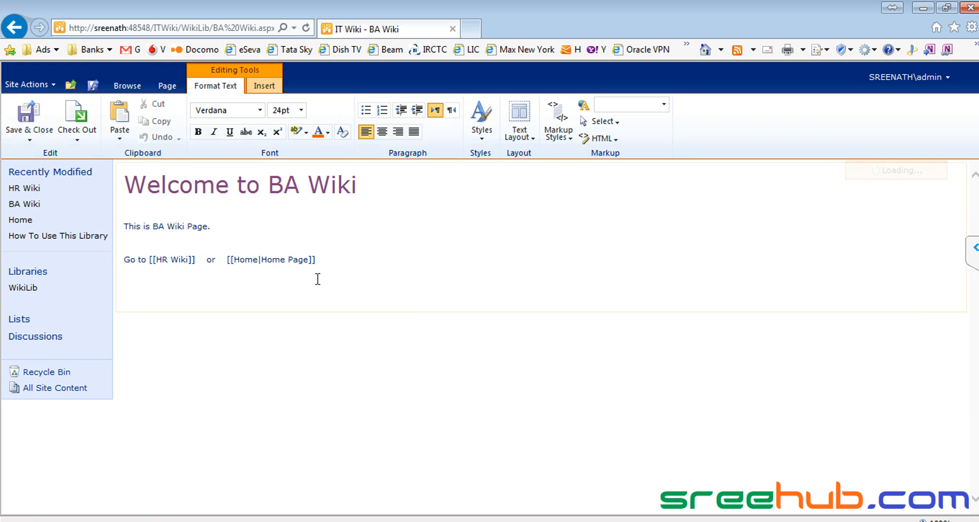
{"action": "left_click", "coordinate": [257, 85]}
{"action": "left_click", "coordinate": [162, 126]}
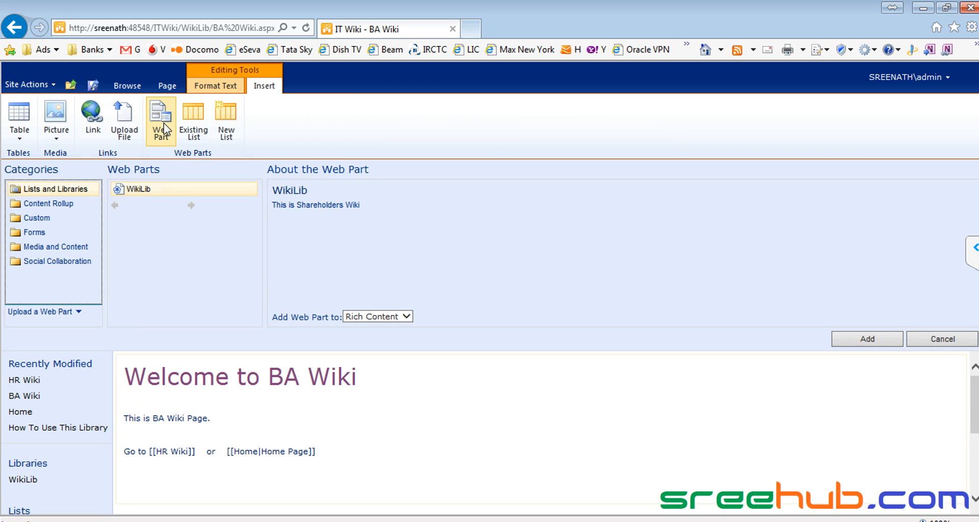
Add an Image Viewer web part from the Media and Content category and open its tool pane, saving the page changes
{"action": "left_click", "coordinate": [56, 115]}
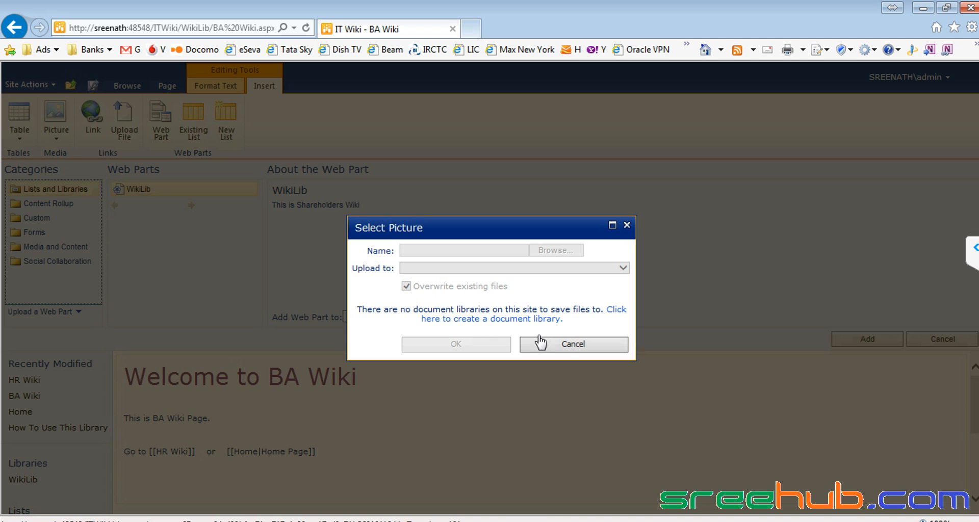
{"action": "left_click", "coordinate": [572, 344]}
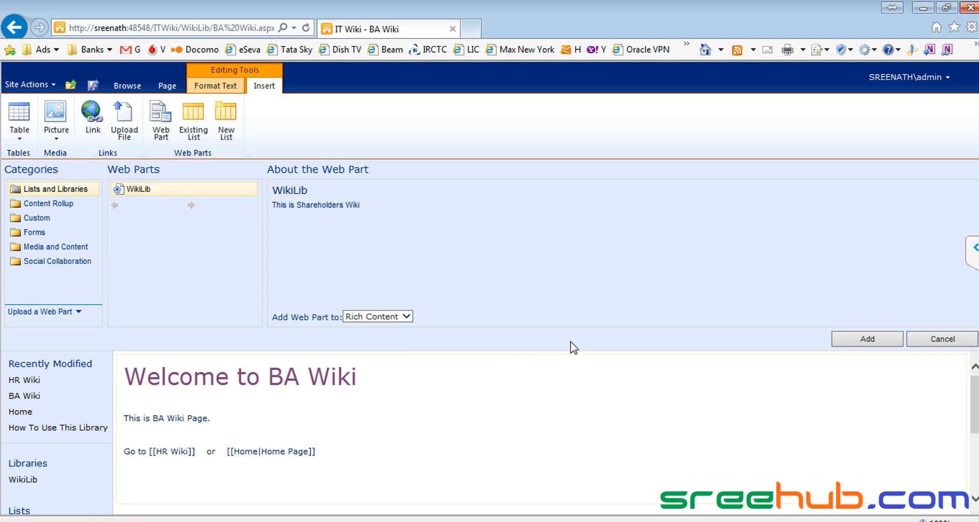
{"action": "left_click", "coordinate": [33, 218]}
{"action": "left_click", "coordinate": [45, 204]}
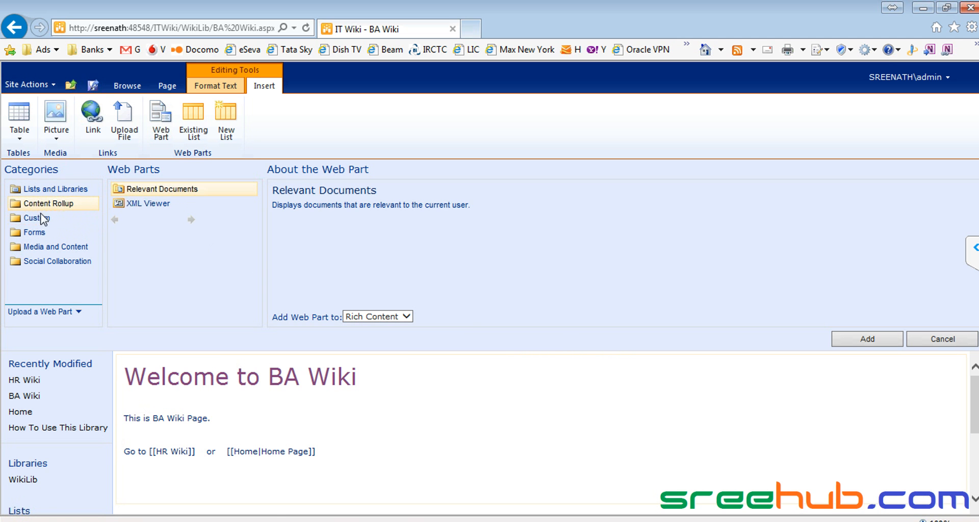
{"action": "left_click", "coordinate": [38, 247]}
{"action": "left_click", "coordinate": [152, 205]}
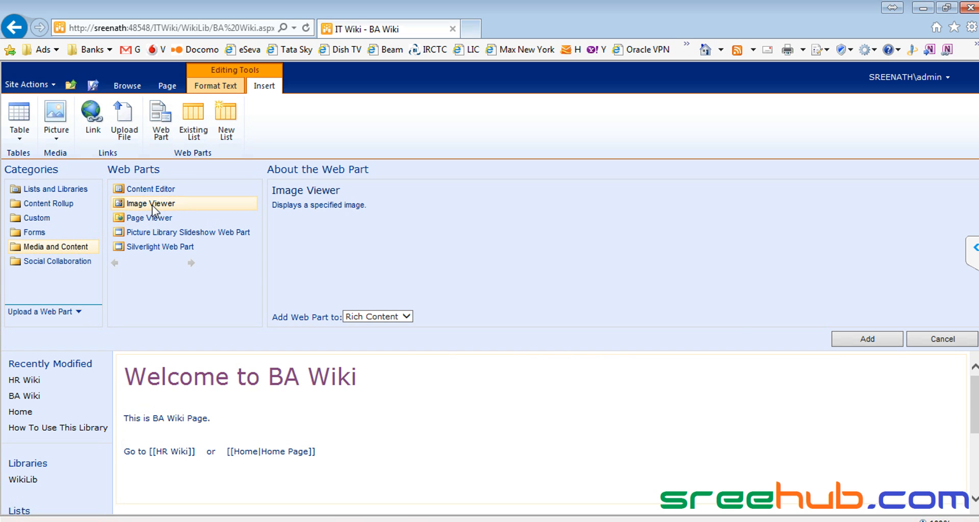
{"action": "left_click", "coordinate": [876, 335]}
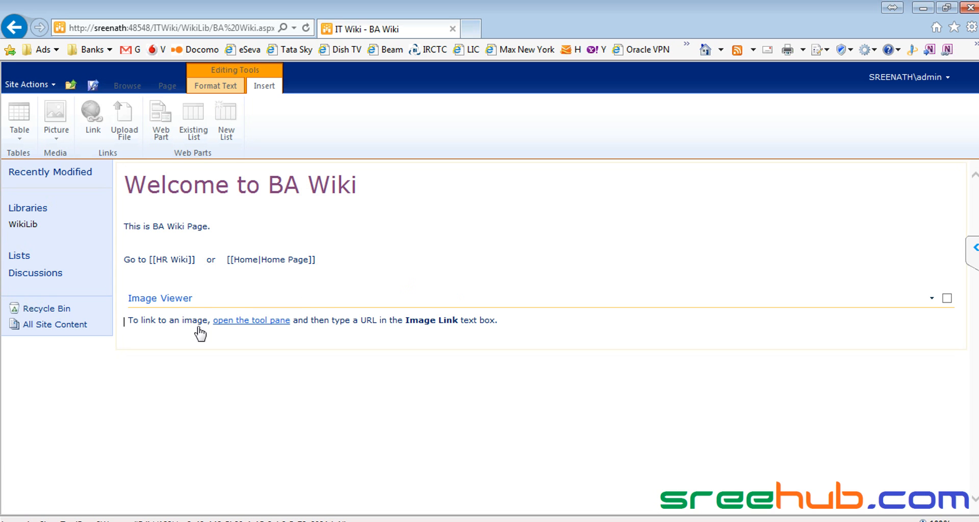
{"action": "left_click", "coordinate": [239, 323]}
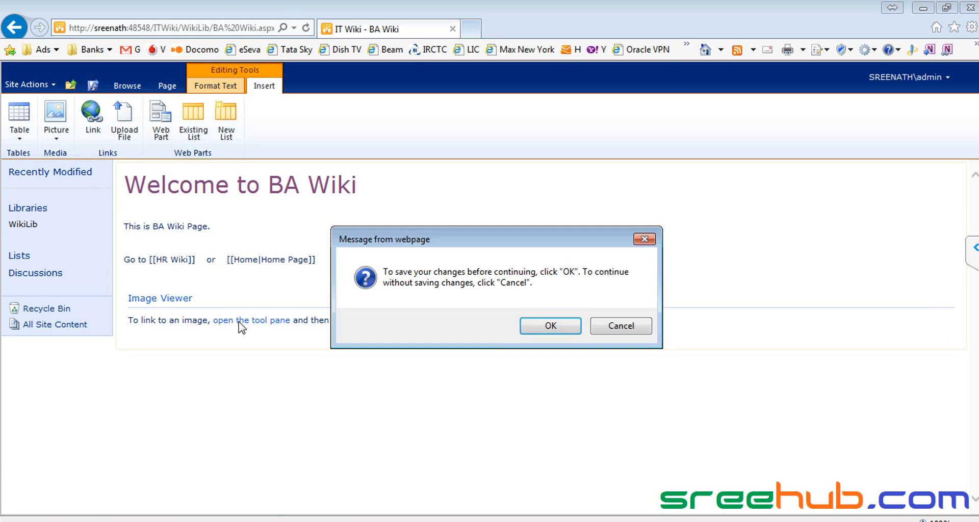
{"action": "left_click", "coordinate": [545, 329]}
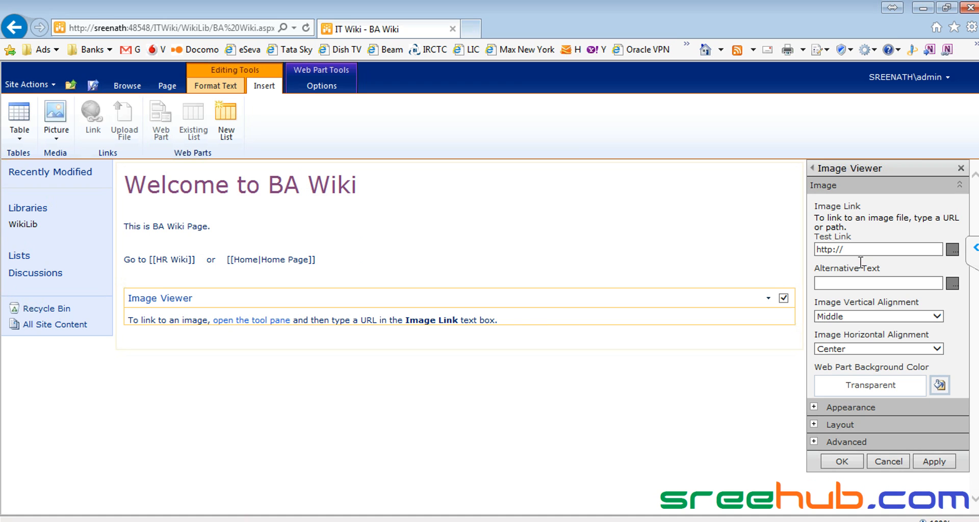
{"action": "left_click", "coordinate": [952, 249]}
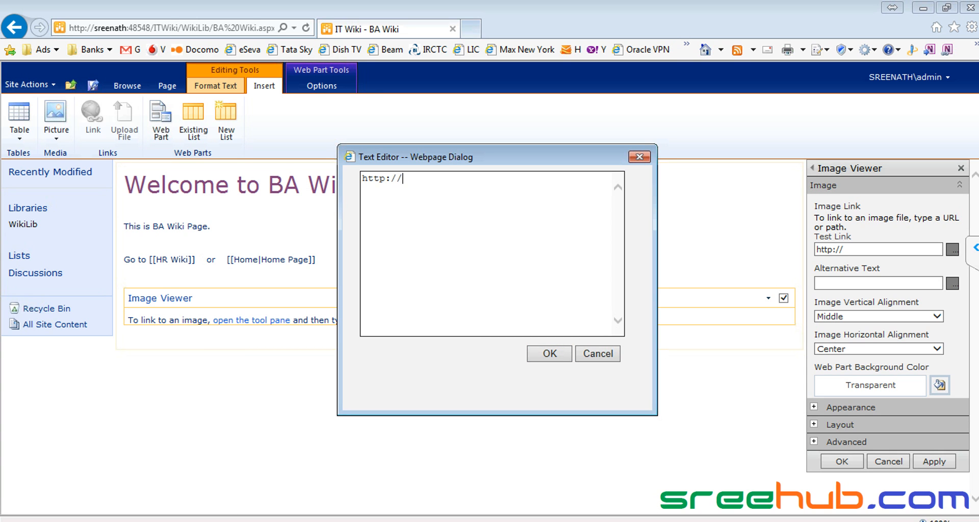
{"action": "left_click", "coordinate": [188, 520]}
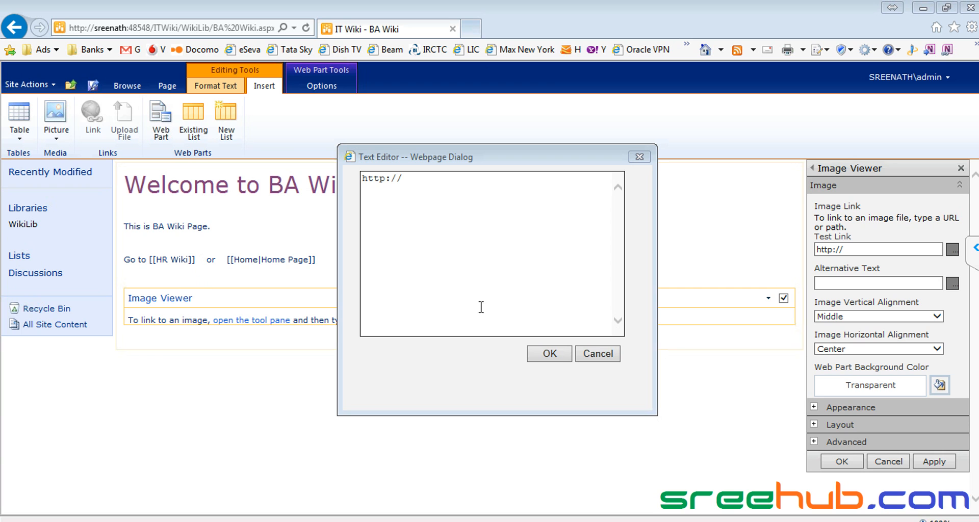
{"action": "left_click", "coordinate": [599, 354]}
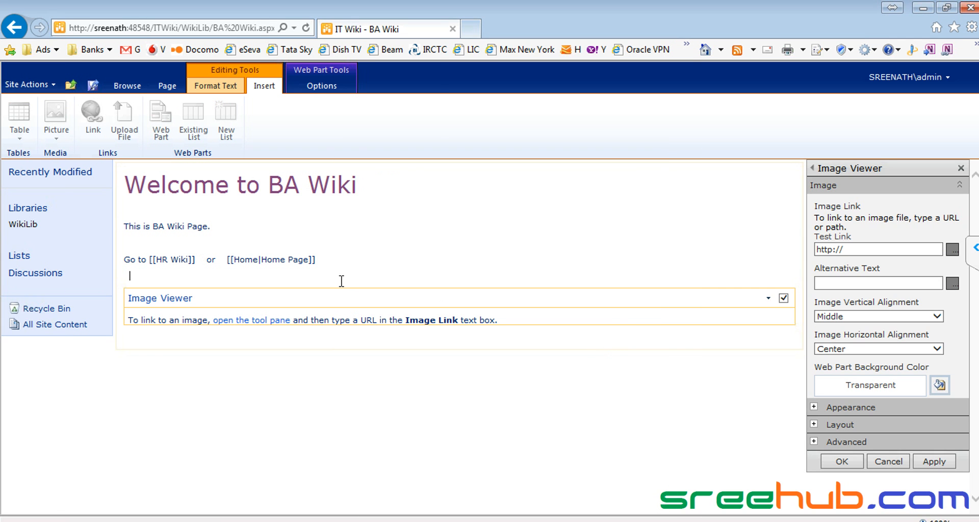
Add an empty line above the Image Viewer and start inserting a picture from the computer
{"action": "key", "text": "Return"}
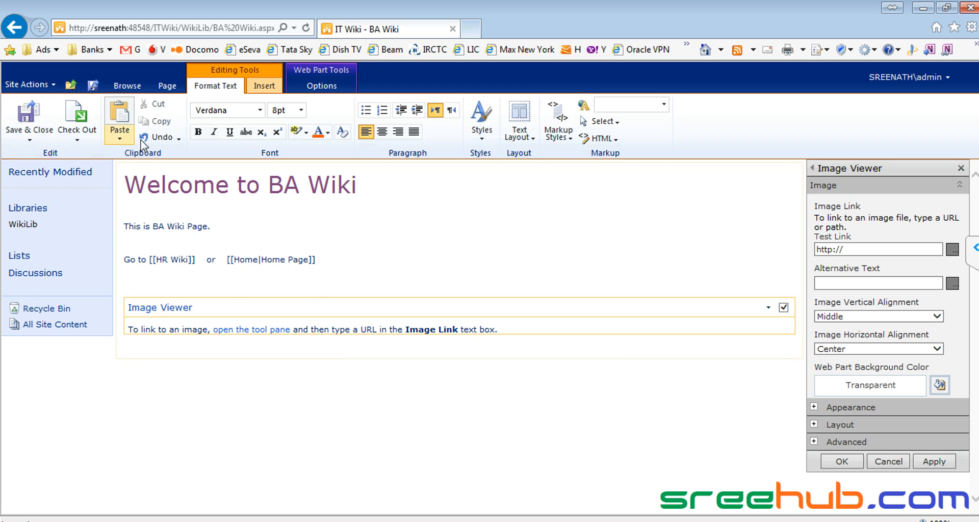
{"action": "left_click", "coordinate": [263, 86]}
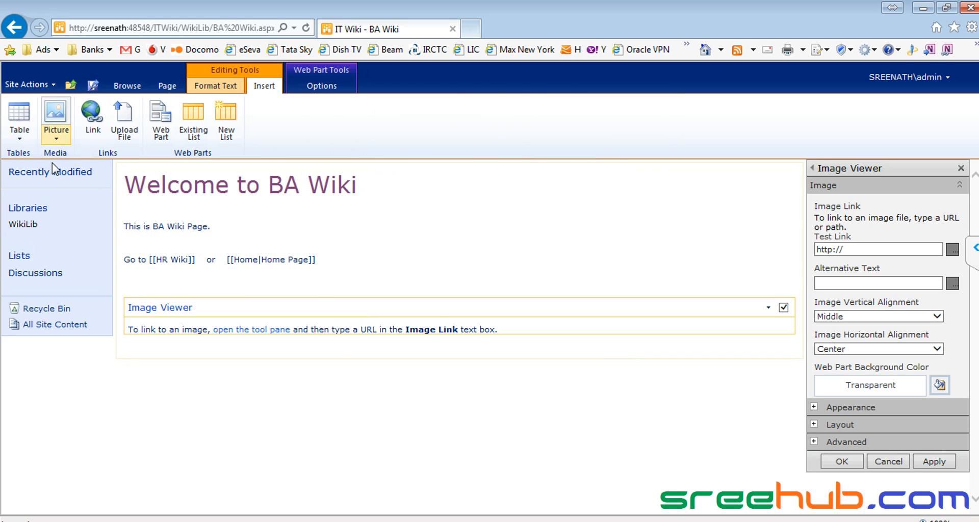
{"action": "left_click", "coordinate": [60, 146]}
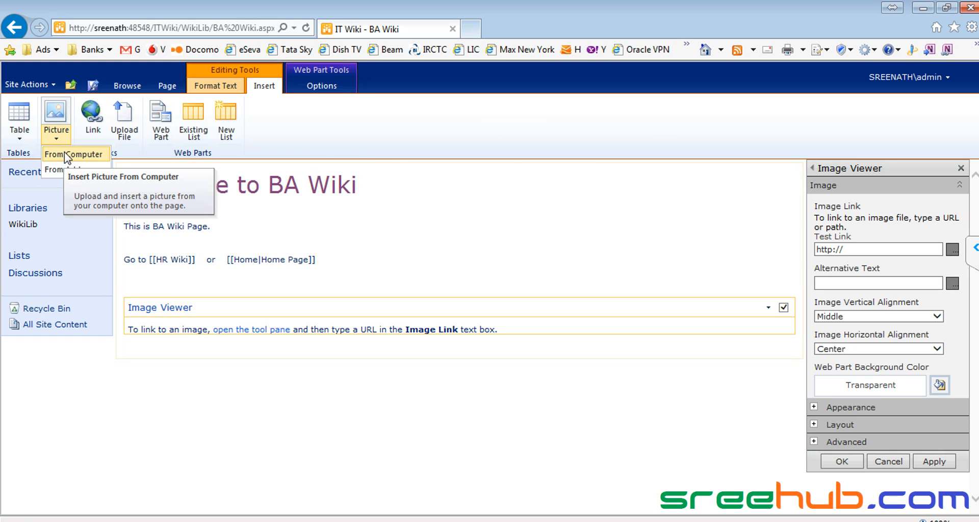
{"action": "left_click", "coordinate": [67, 155]}
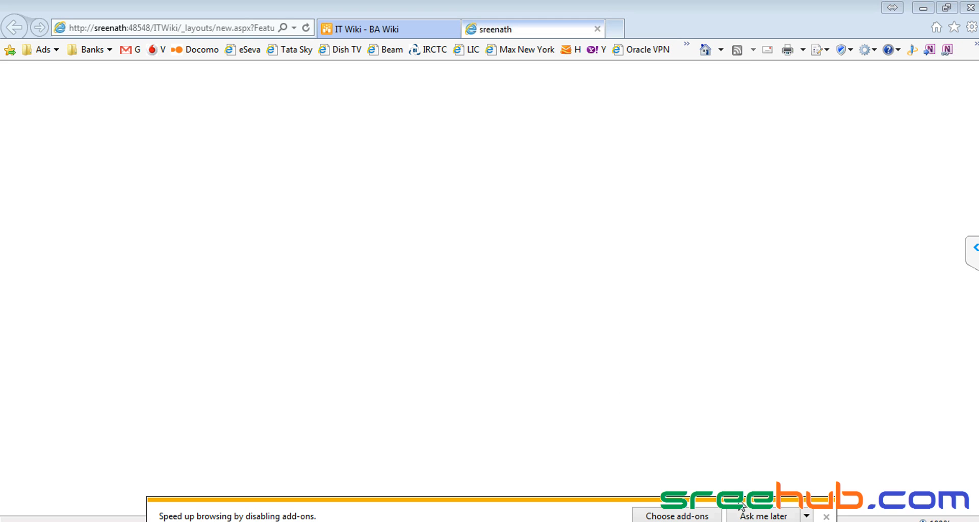
Create a document library named MyDocs with the Microsoft Word document template and no version history
{"action": "left_click", "coordinate": [749, 515]}
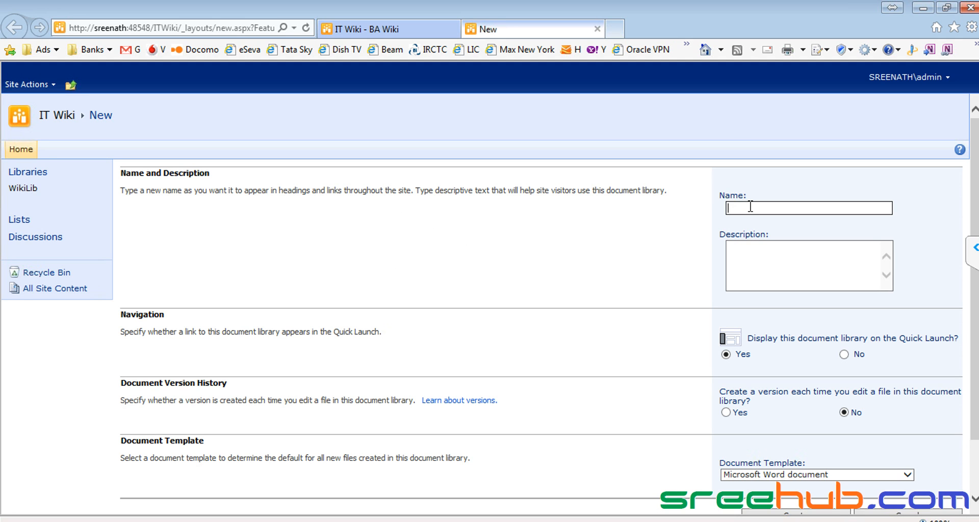
{"action": "type", "text": "MyDocs"}
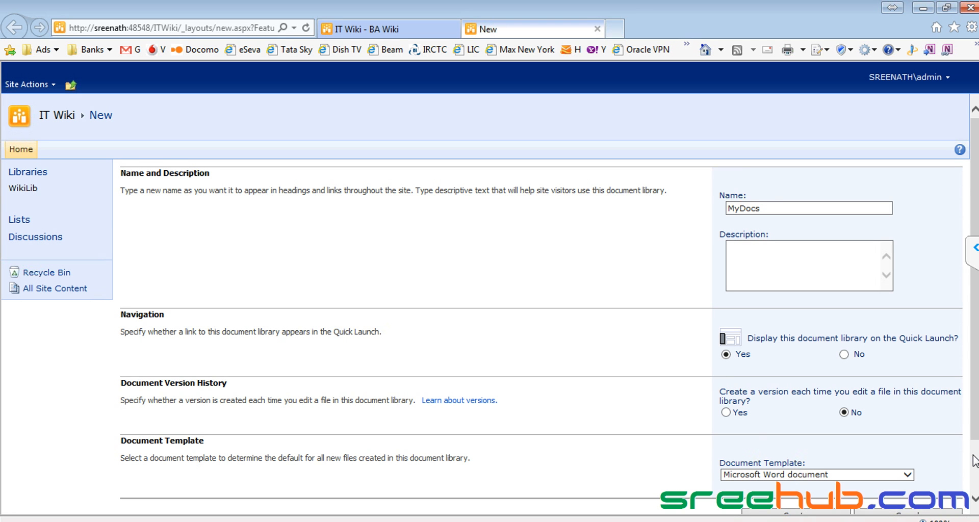
{"action": "scroll", "coordinate": [974, 458], "scroll_direction": "down", "scroll_amount": 3}
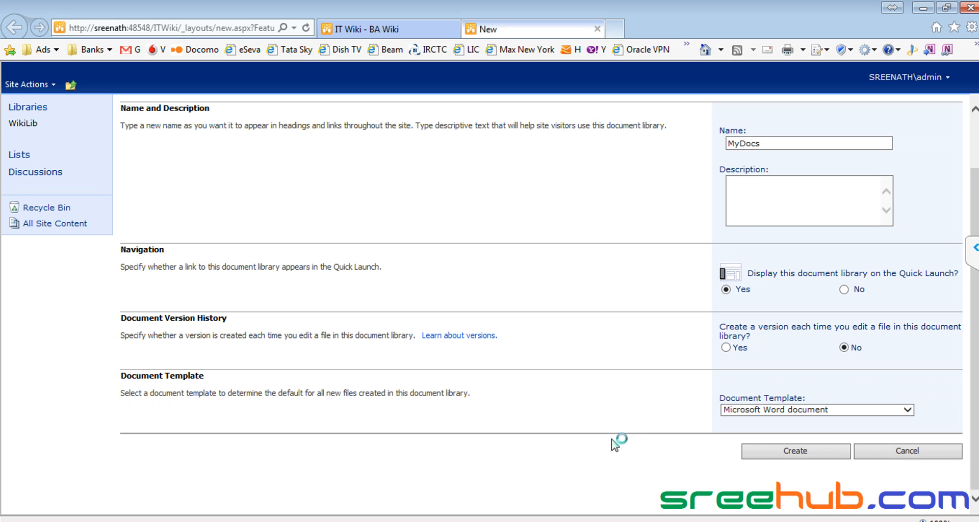
{"action": "left_click", "coordinate": [763, 453]}
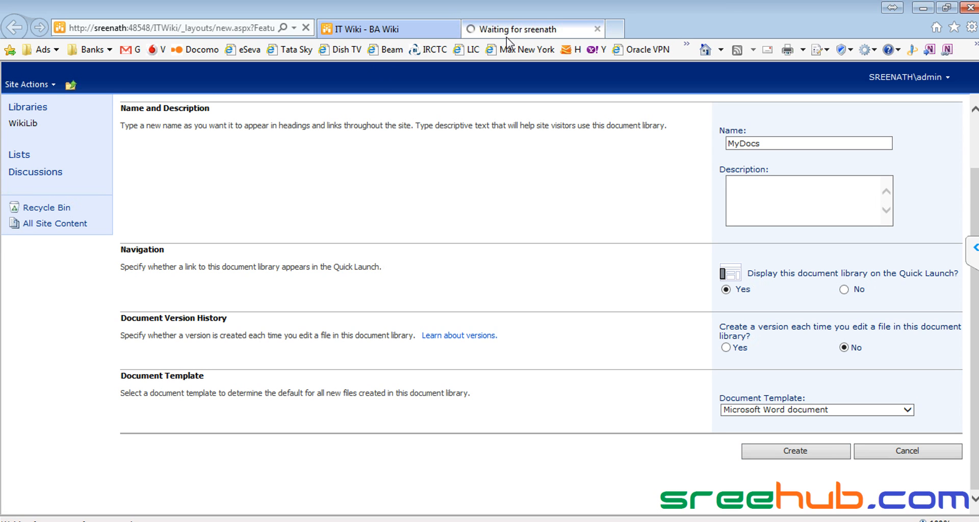
Return to the BA Wiki page and leave it for the WikiLib home page, saving the page changes
{"action": "left_click", "coordinate": [374, 29]}
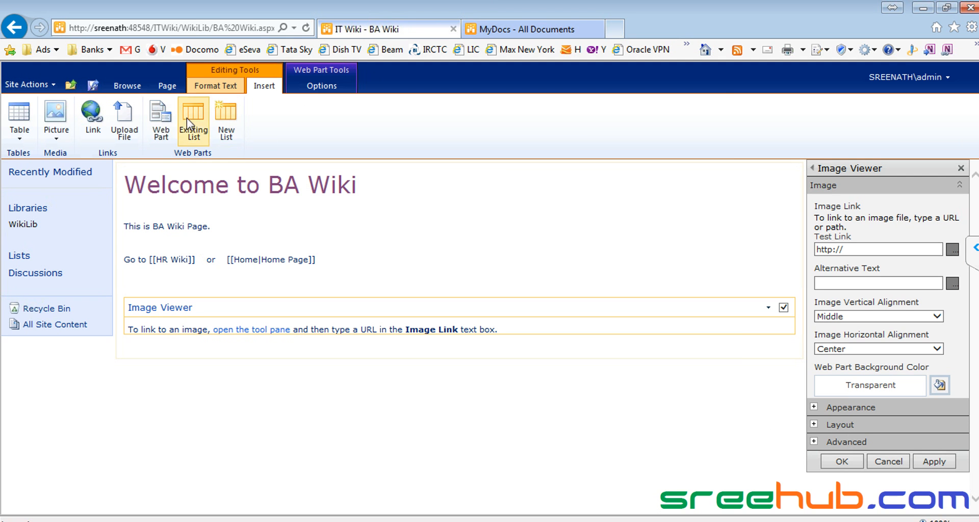
{"action": "left_click", "coordinate": [129, 86]}
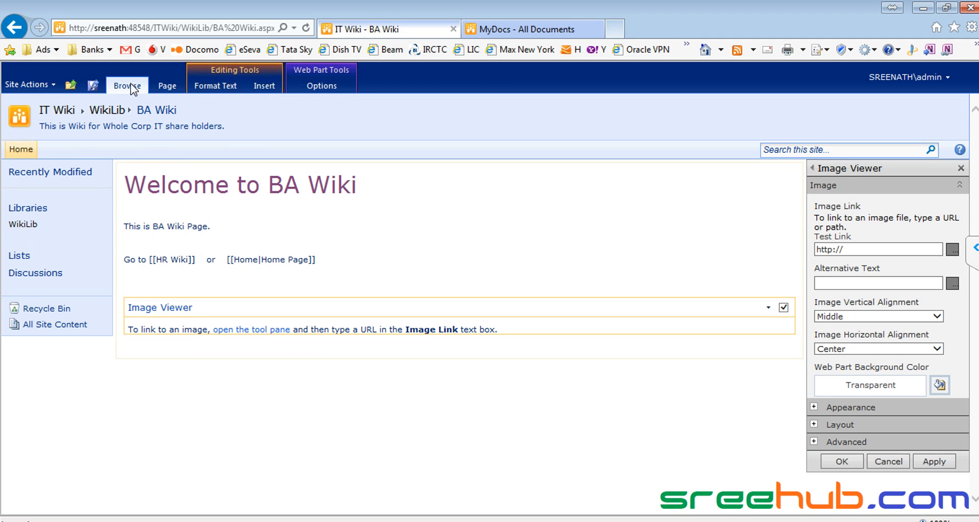
{"action": "left_click", "coordinate": [109, 113]}
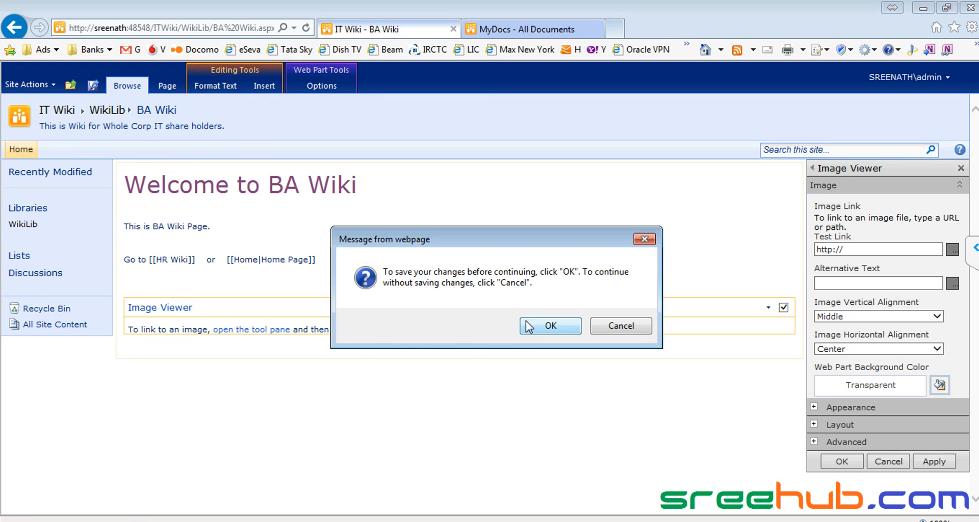
{"action": "left_click", "coordinate": [628, 331]}
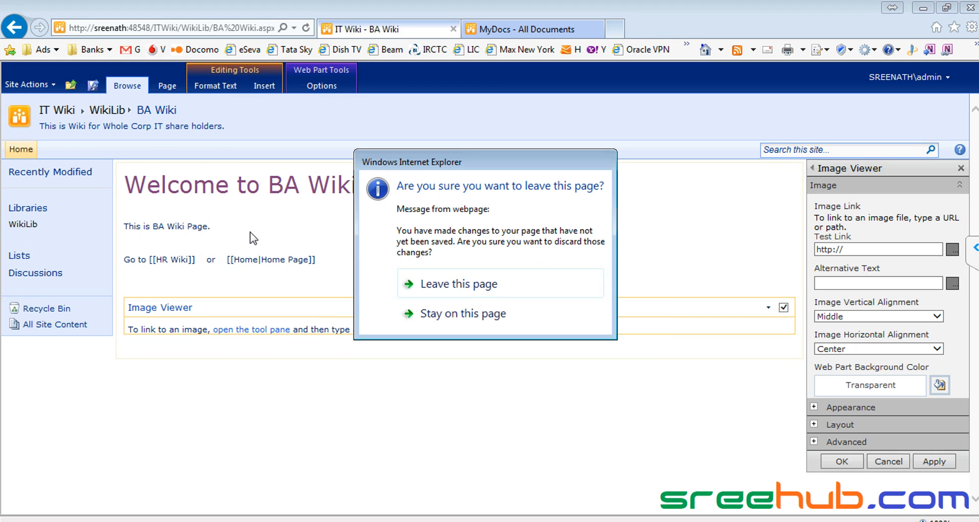
{"action": "left_click", "coordinate": [442, 314]}
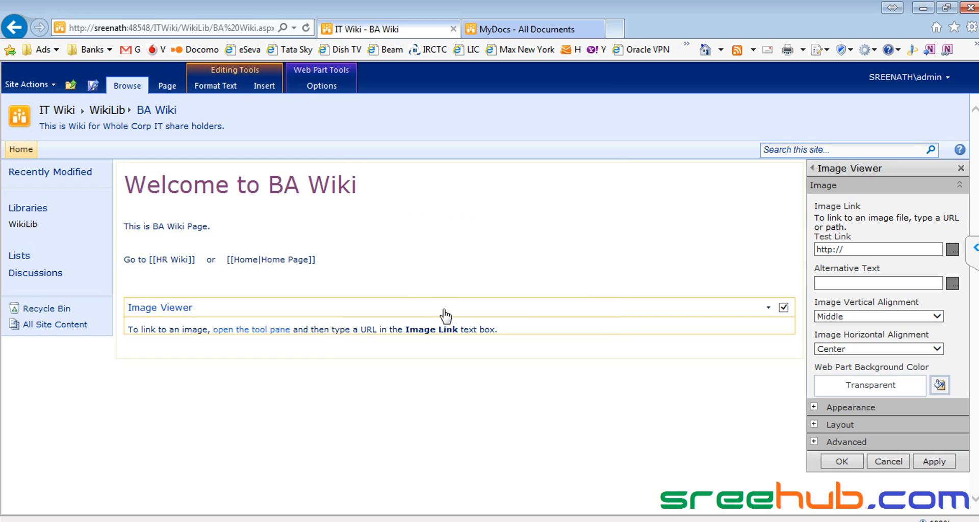
{"action": "left_click", "coordinate": [122, 112]}
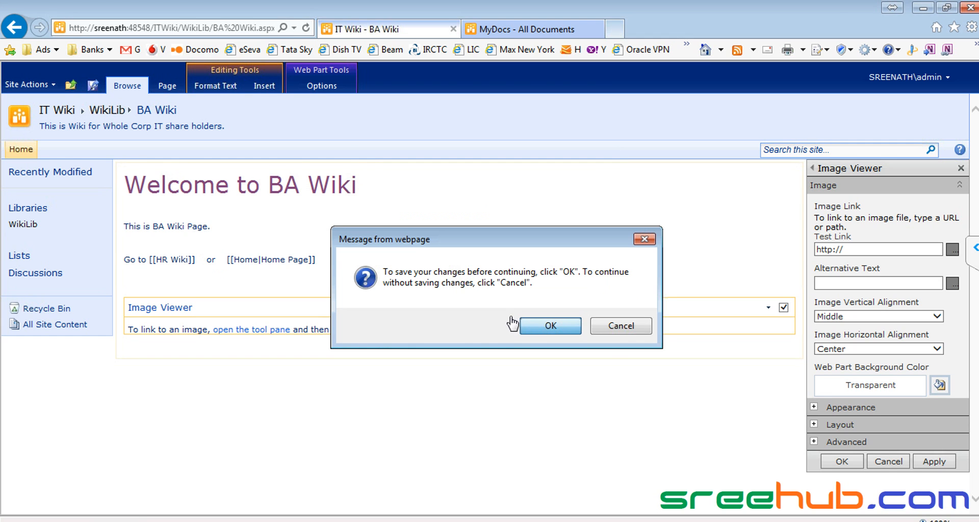
{"action": "left_click", "coordinate": [511, 321]}
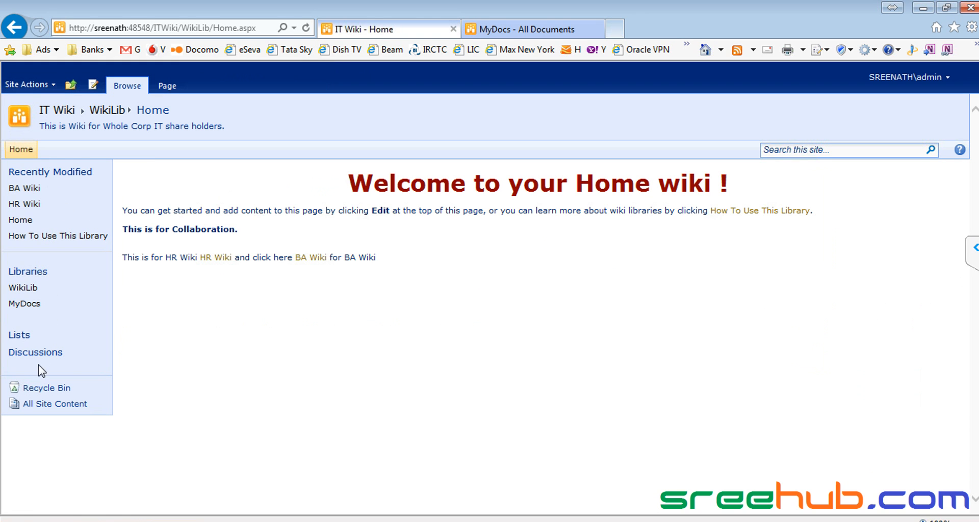
Open the WikiLib library home, switch to the Google window in Chrome and search for trees
{"action": "left_click", "coordinate": [20, 289]}
{"action": "key", "text": "alt+Tab"}
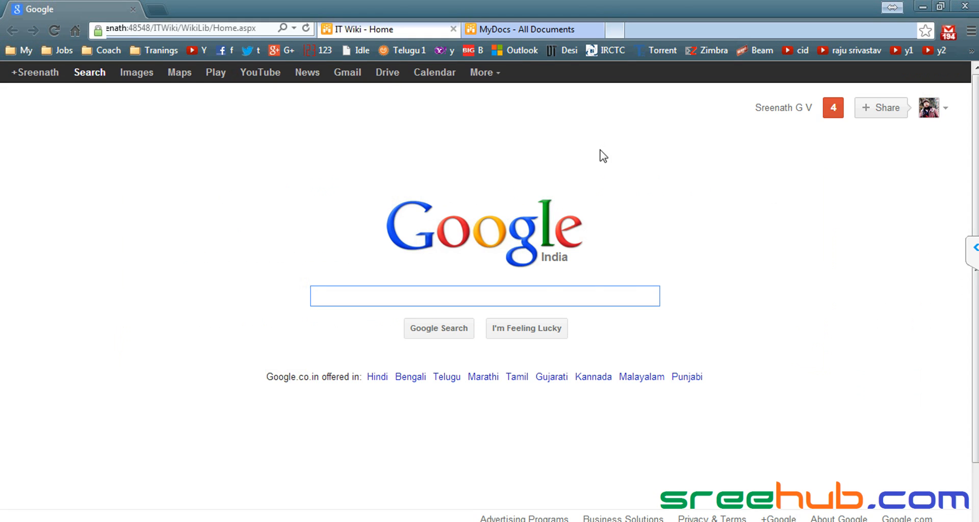
{"action": "double_click", "coordinate": [606, 10]}
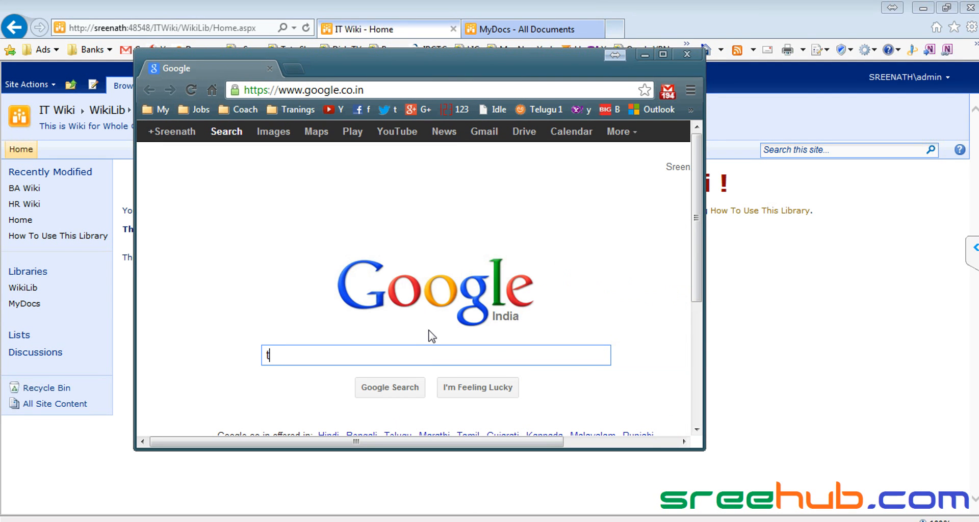
{"action": "type", "text": "trees"}
Return to the IT Wiki site and go through HR Wiki to the BA Wiki page
{"action": "key", "text": "alt+Tab"}
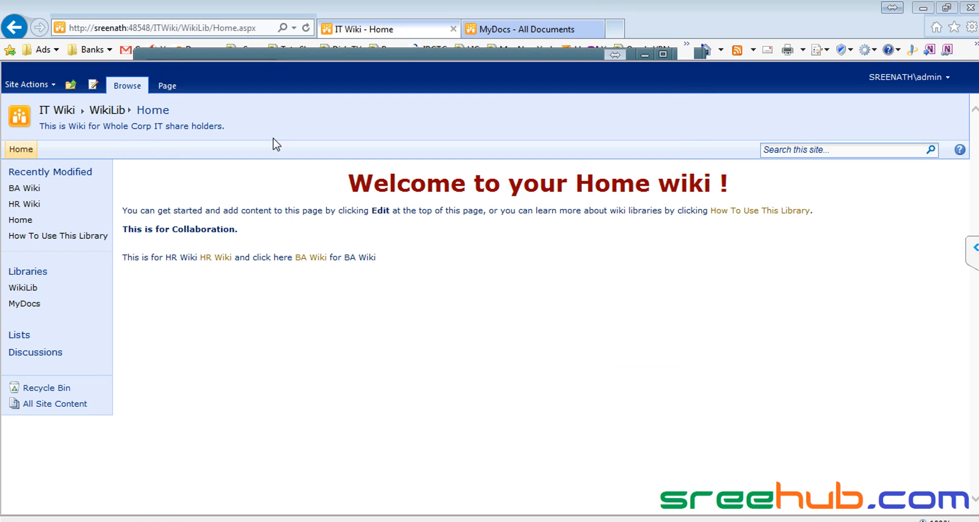
{"action": "left_click", "coordinate": [213, 258]}
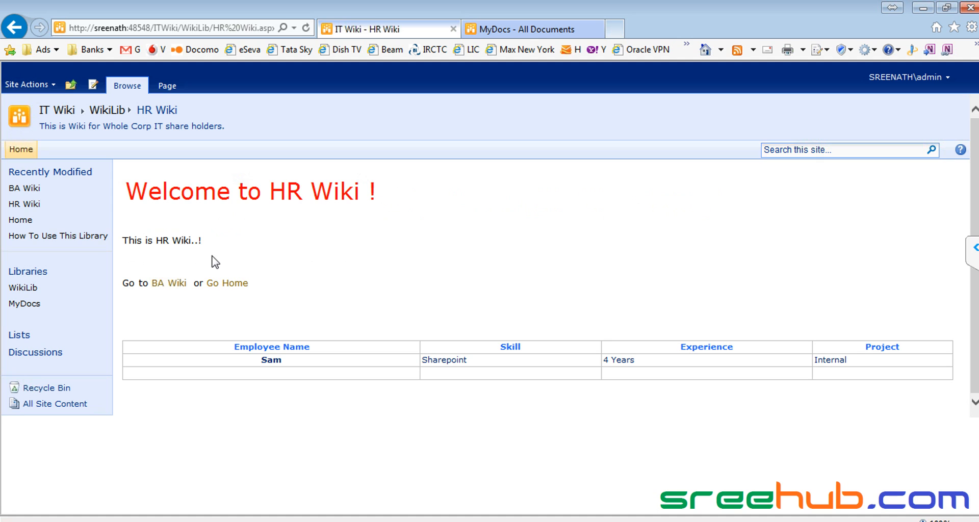
{"action": "left_click", "coordinate": [175, 284]}
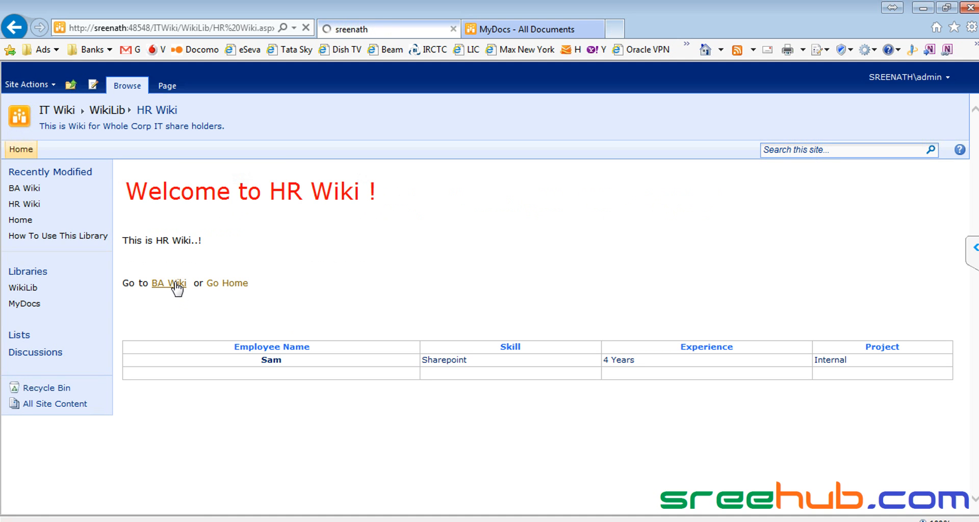
Switch to Chrome, open the original Wikipedia ash tree image from the trees results and copy its address
{"action": "key", "text": "alt+Tab"}
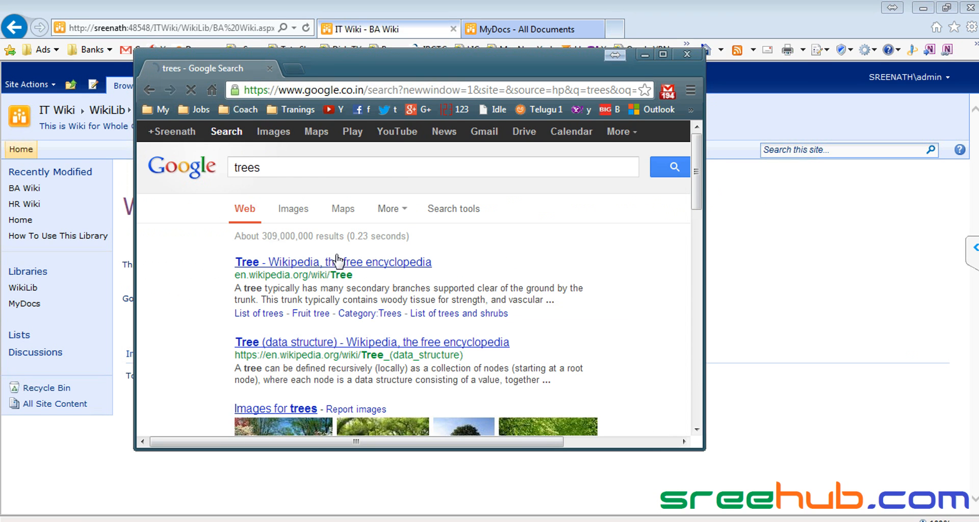
{"action": "scroll", "coordinate": [336, 260], "scroll_direction": "down", "scroll_amount": 4}
{"action": "left_click", "coordinate": [467, 259]}
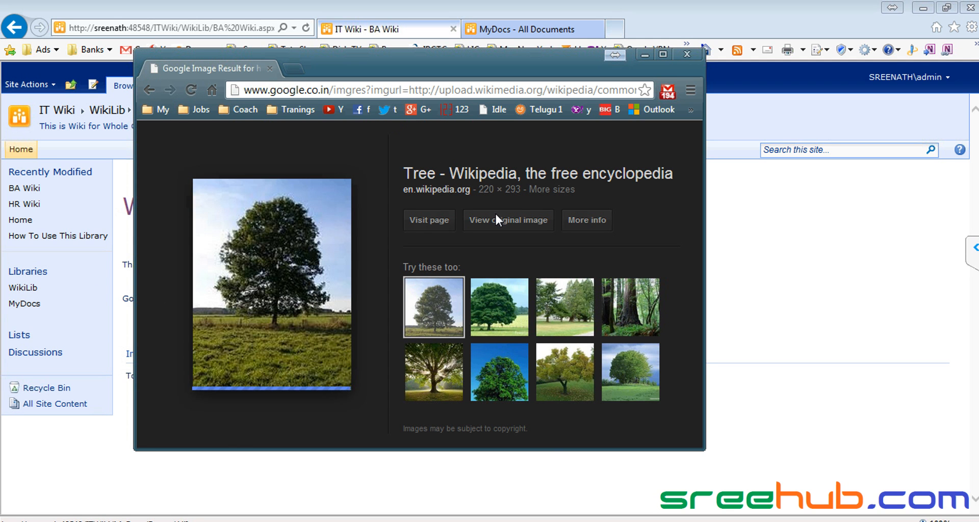
{"action": "left_click", "coordinate": [497, 232]}
{"action": "left_click", "coordinate": [355, 94]}
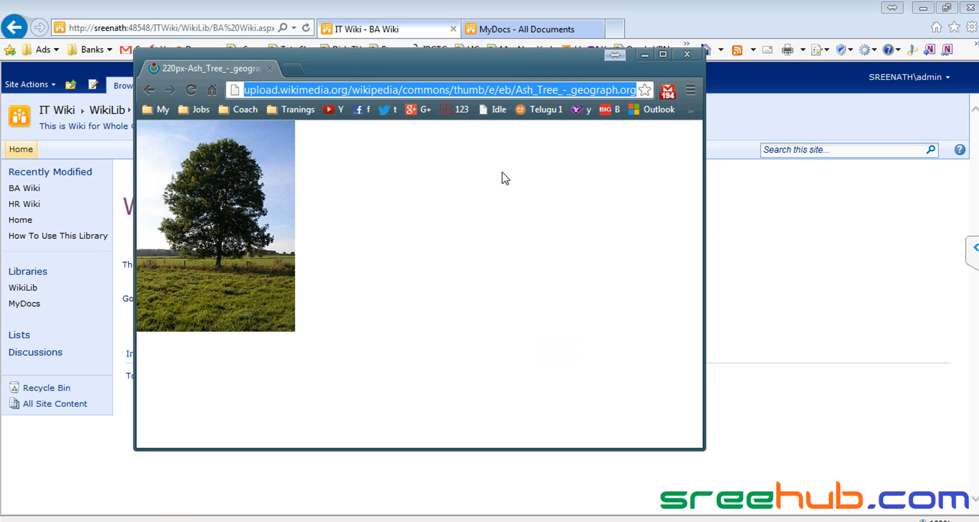
Back on BA Wiki, set the Image Viewer's image link to the copied tree picture address and apply it
{"action": "left_click", "coordinate": [793, 259]}
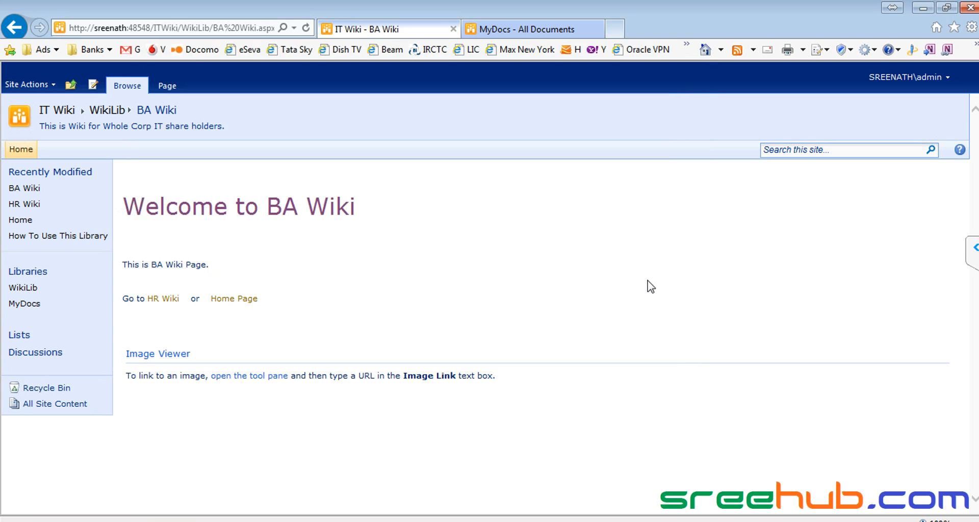
{"action": "left_click", "coordinate": [246, 376]}
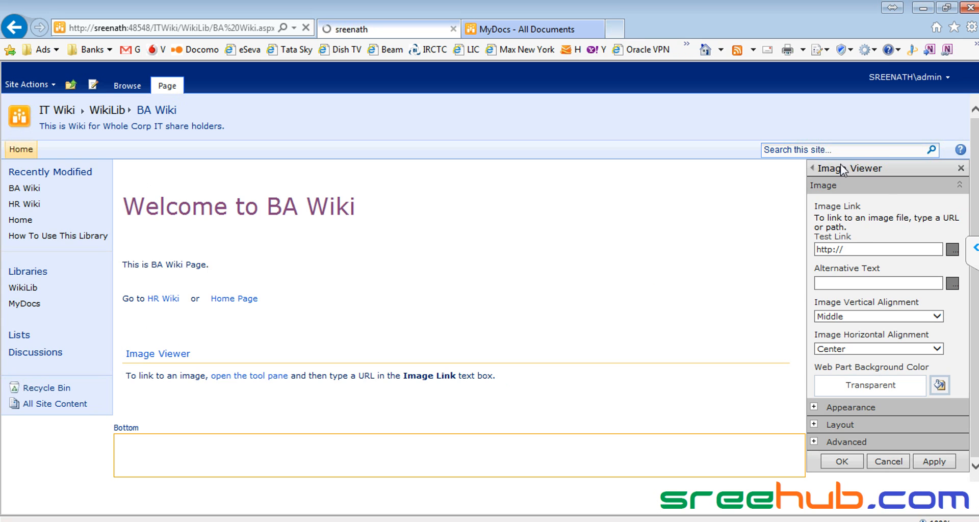
{"action": "left_click", "coordinate": [864, 245]}
{"action": "left_click_drag", "start_coordinate": [867, 249], "coordinate": [800, 247]}
{"action": "key", "text": "ctrl+v"}
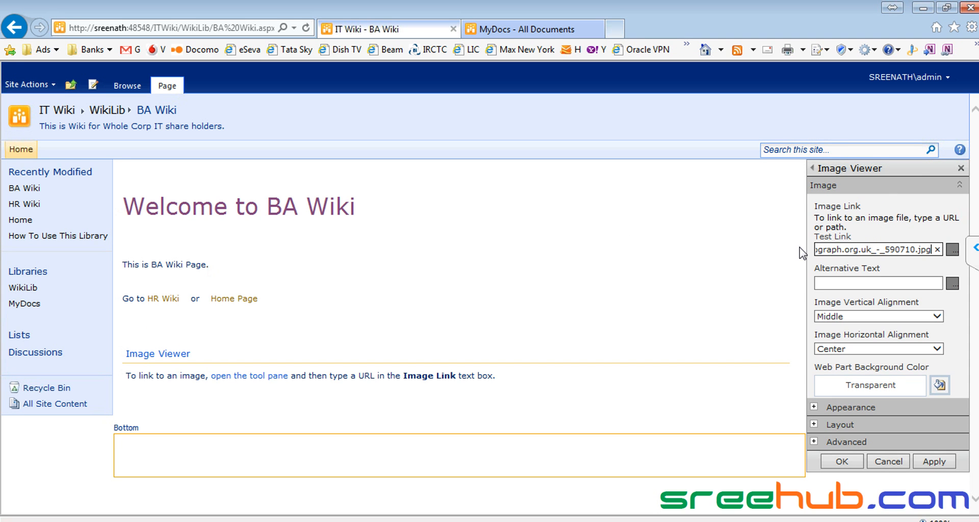
{"action": "left_click", "coordinate": [850, 460]}
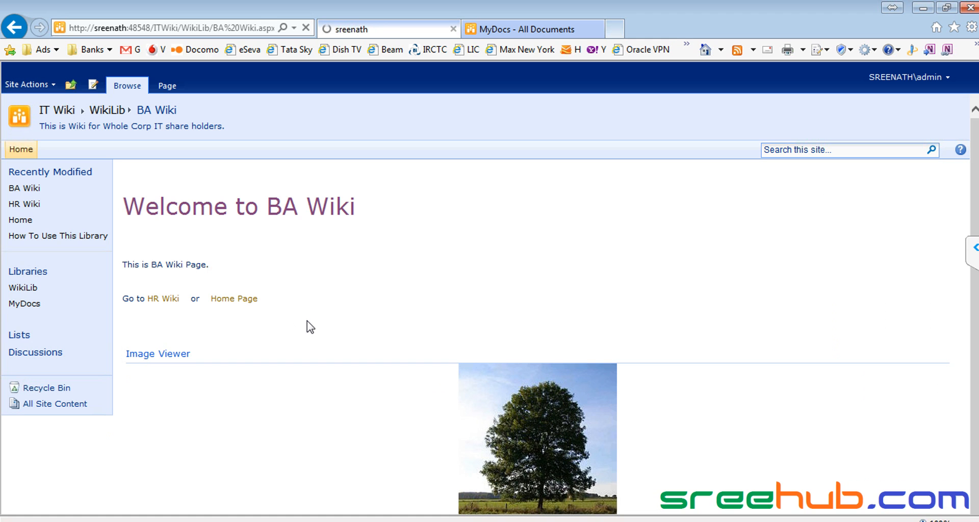
{"action": "scroll", "coordinate": [554, 393], "scroll_direction": "down", "scroll_amount": 2}
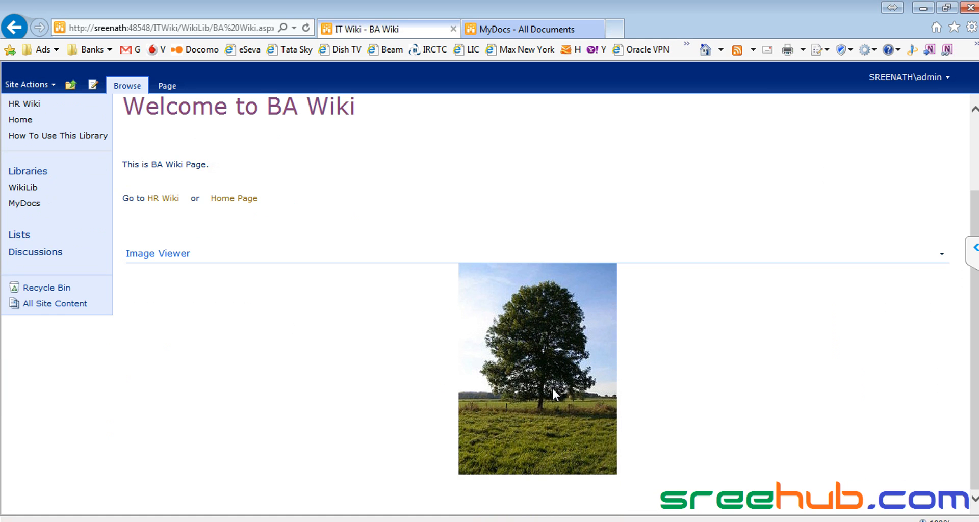
Open BA Wiki for editing, check the Image Viewer web part, and save and close the page
{"action": "left_click", "coordinate": [92, 87]}
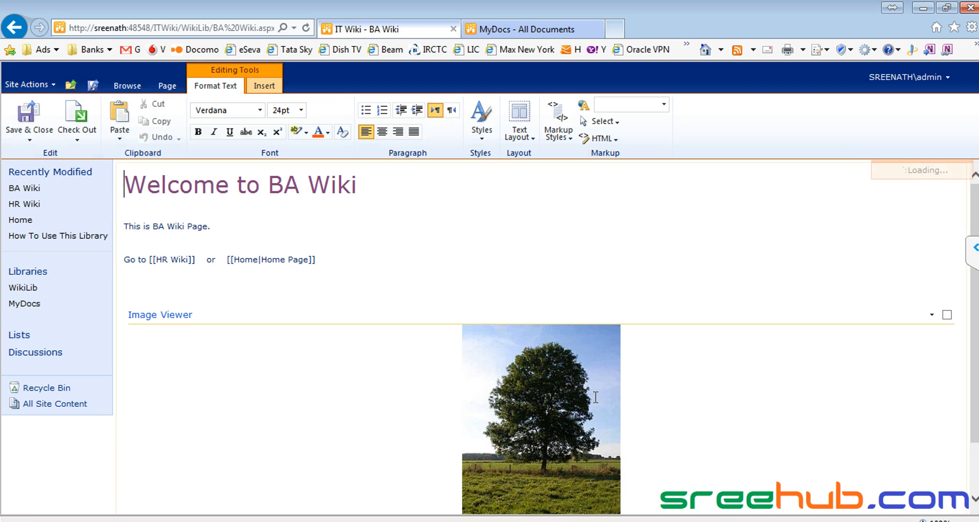
{"action": "left_click", "coordinate": [554, 412]}
{"action": "scroll", "coordinate": [534, 392], "scroll_direction": "down", "scroll_amount": 3}
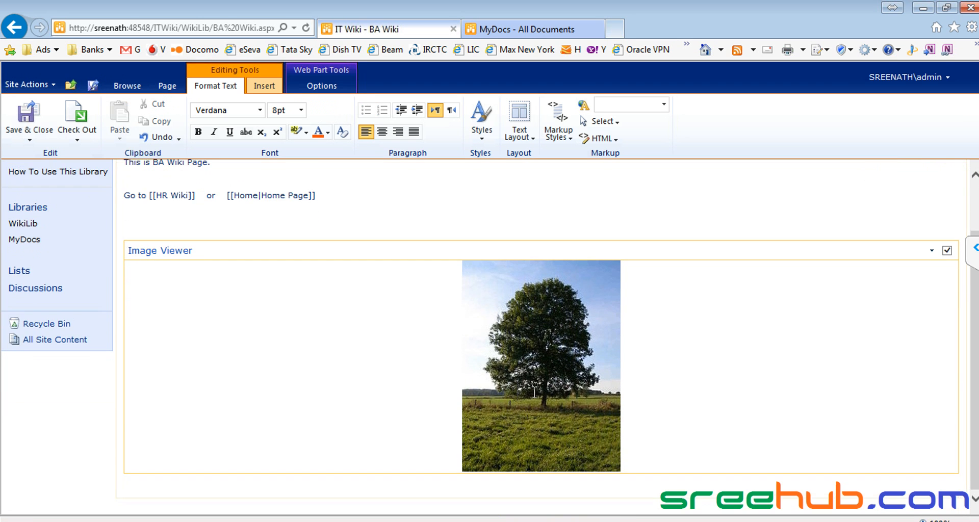
{"action": "scroll", "coordinate": [404, 349], "scroll_direction": "up", "scroll_amount": 3}
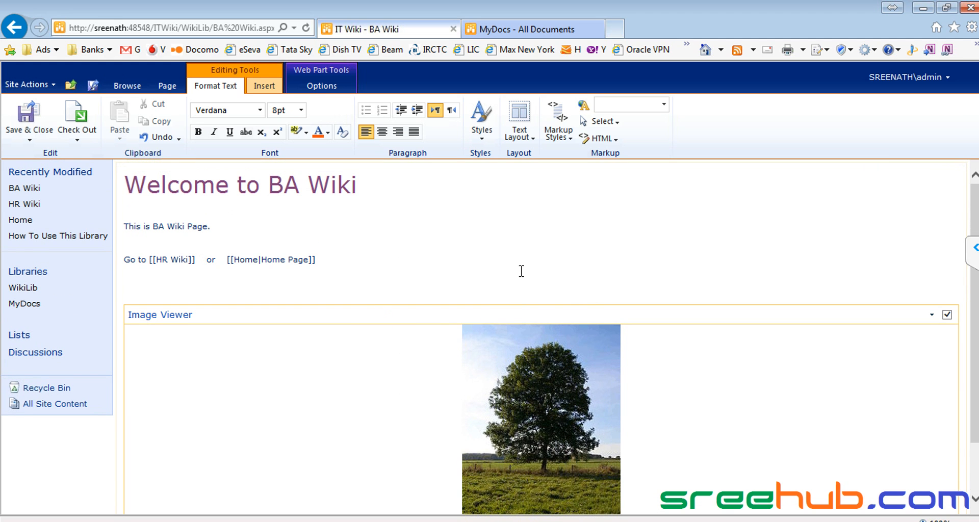
{"action": "left_click", "coordinate": [431, 252]}
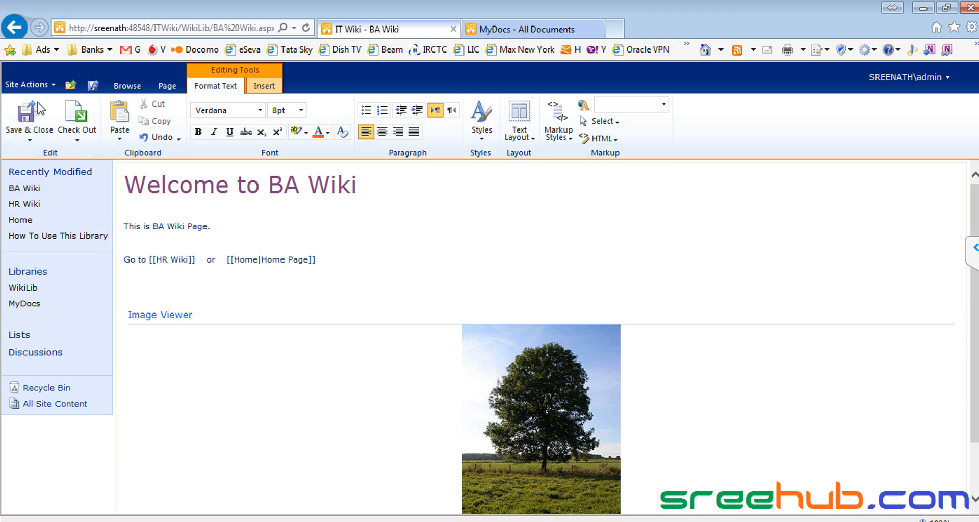
{"action": "left_click", "coordinate": [11, 128]}
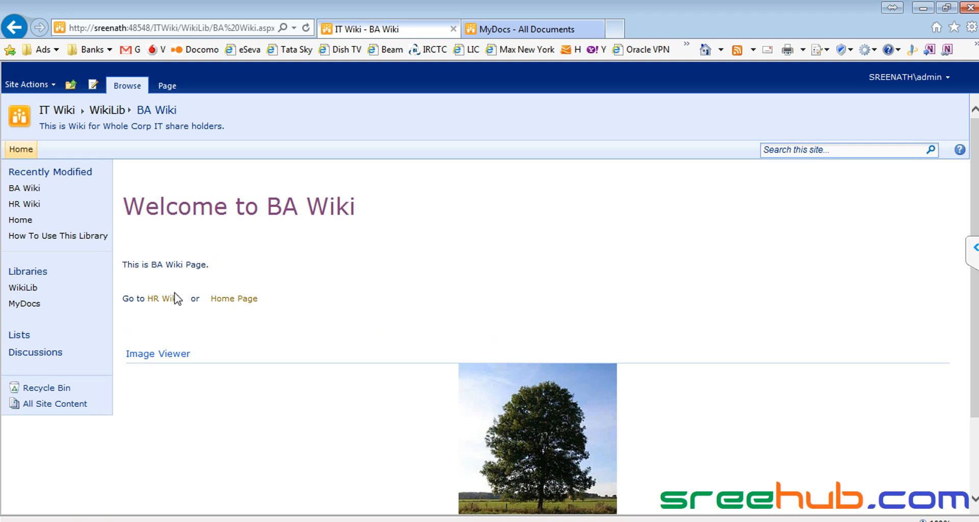
Follow the wiki links to Home and HR Wiki, and view HR Wiki's location in the site hierarchy
{"action": "left_click", "coordinate": [233, 304]}
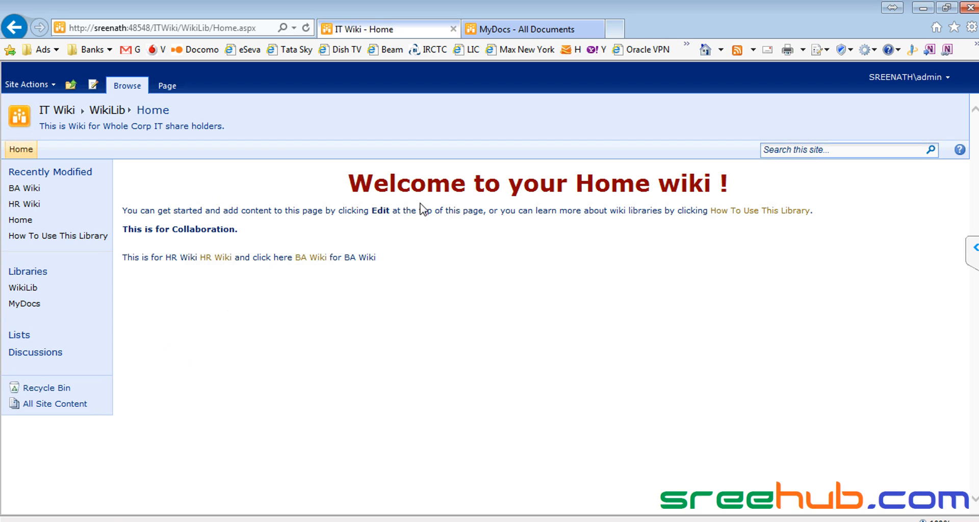
{"action": "left_click", "coordinate": [218, 258]}
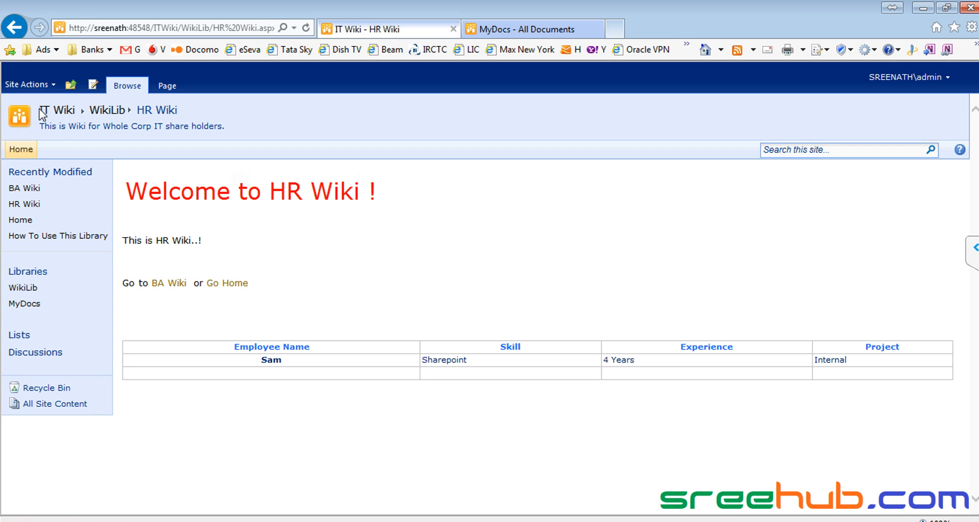
{"action": "left_click", "coordinate": [72, 84]}
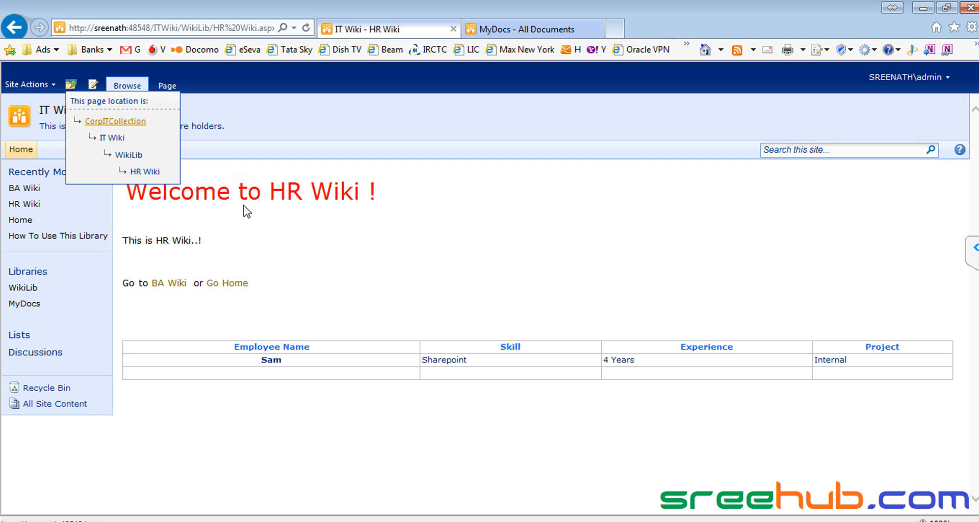
{"action": "left_click", "coordinate": [296, 200]}
{"action": "left_click_drag", "start_coordinate": [379, 202], "coordinate": [178, 190]}
{"action": "left_click", "coordinate": [247, 193]}
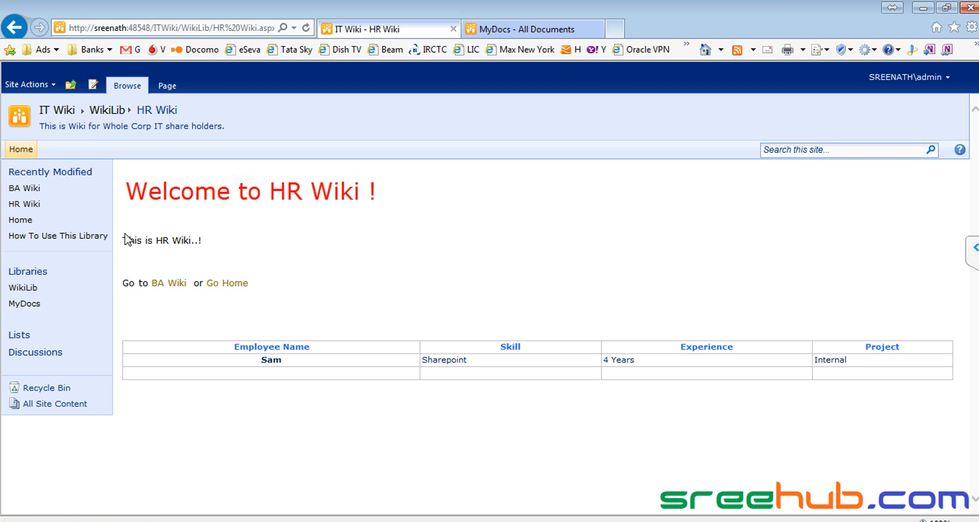
Go to the WikiLib home page and close the MyDocs browser tab
{"action": "left_click", "coordinate": [22, 288]}
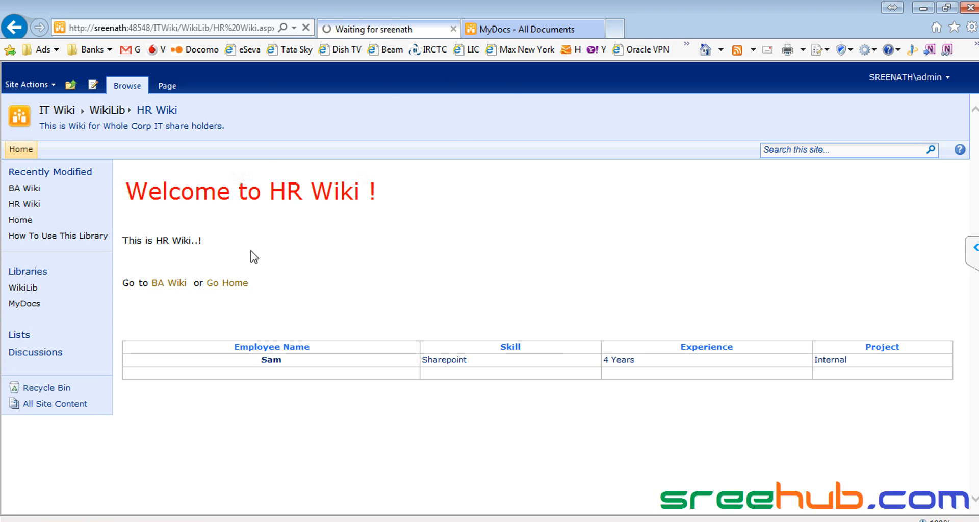
{"action": "left_click", "coordinate": [26, 289]}
{"action": "left_click", "coordinate": [597, 29]}
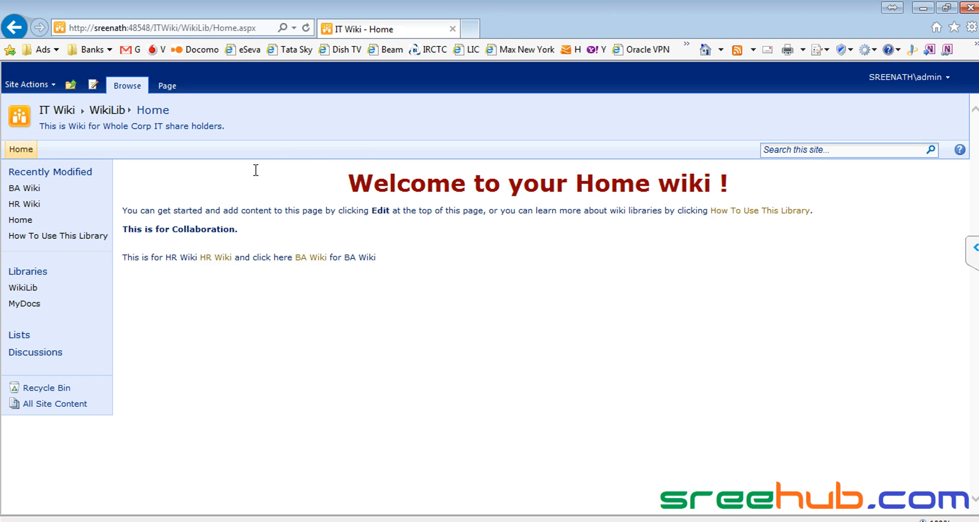
Copy the wiki home page's address and paste it below the 2010 line of Usecase1.cs in Notepad++, leaving a blank line between
{"action": "left_click", "coordinate": [193, 30]}
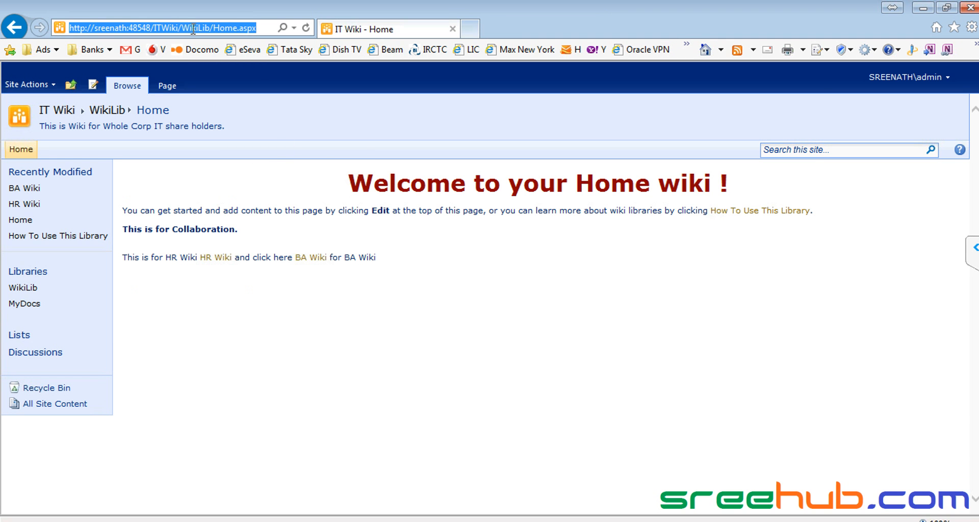
{"action": "left_click", "coordinate": [178, 28]}
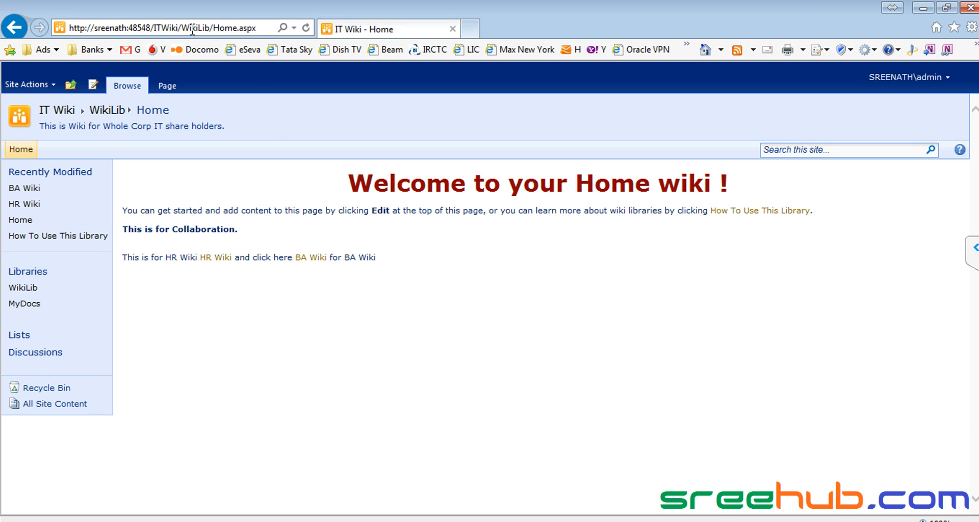
{"action": "left_click", "coordinate": [249, 27]}
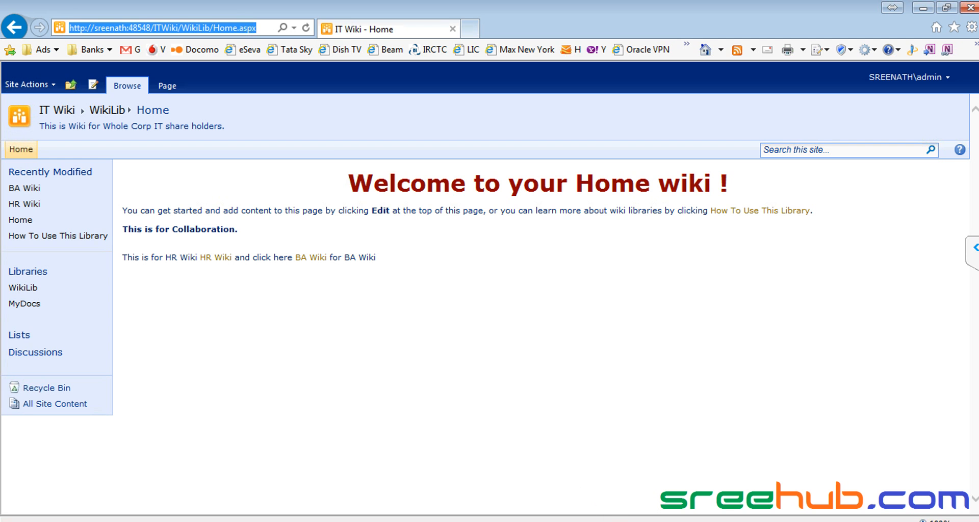
{"action": "left_click", "coordinate": [602, 521]}
{"action": "left_click", "coordinate": [375, 282]}
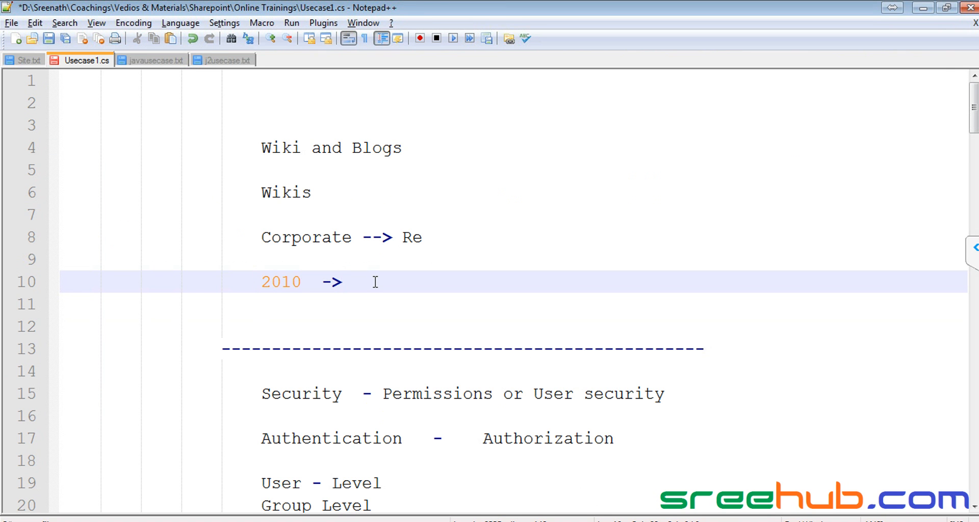
{"action": "key", "text": "Return"}
{"action": "key", "text": "Return"}
{"action": "key", "text": "ctrl+v"}
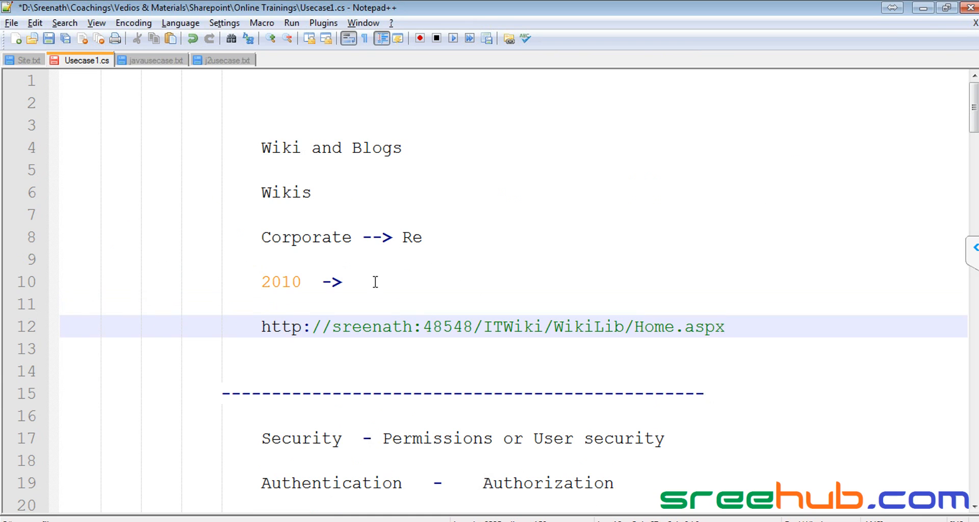
Switch back to the browser and go up from the wiki to the CorpITCollection home page
{"action": "key", "text": "alt+Tab"}
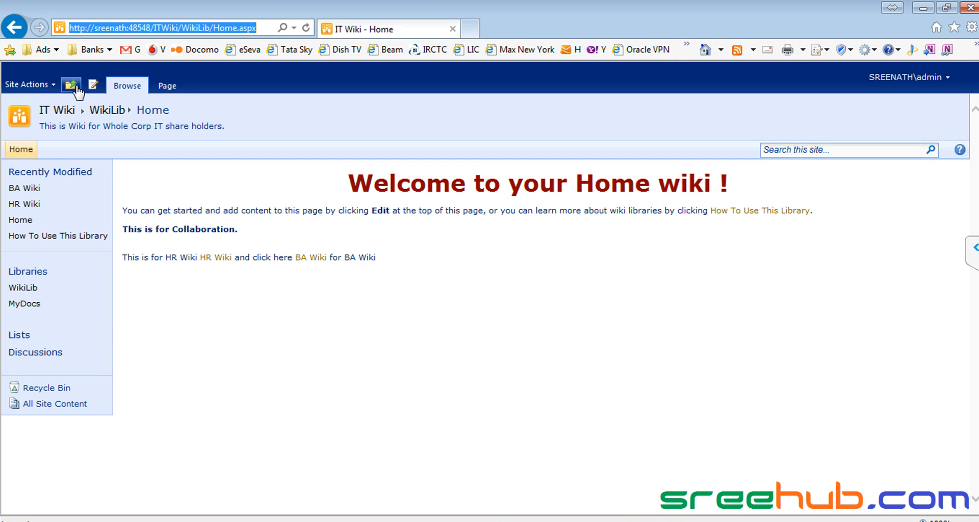
{"action": "left_click", "coordinate": [71, 85]}
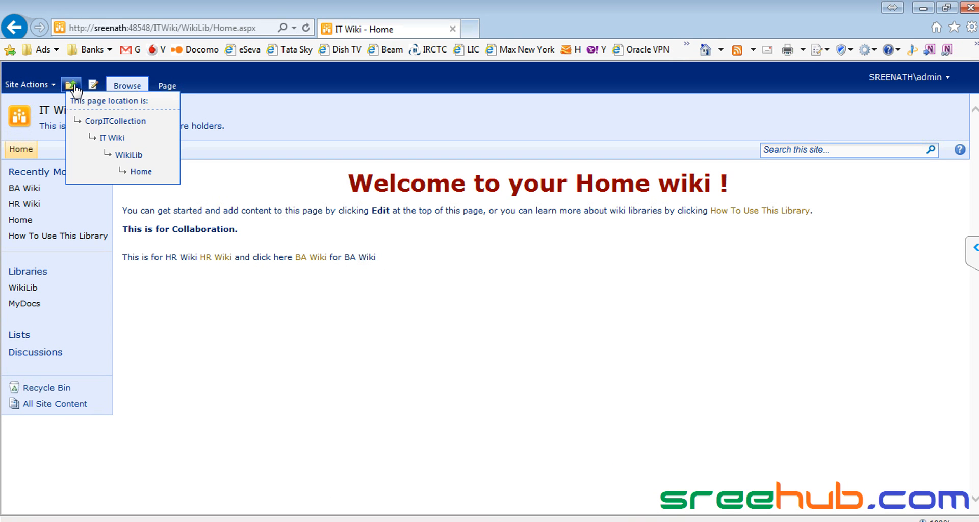
{"action": "left_click", "coordinate": [102, 122]}
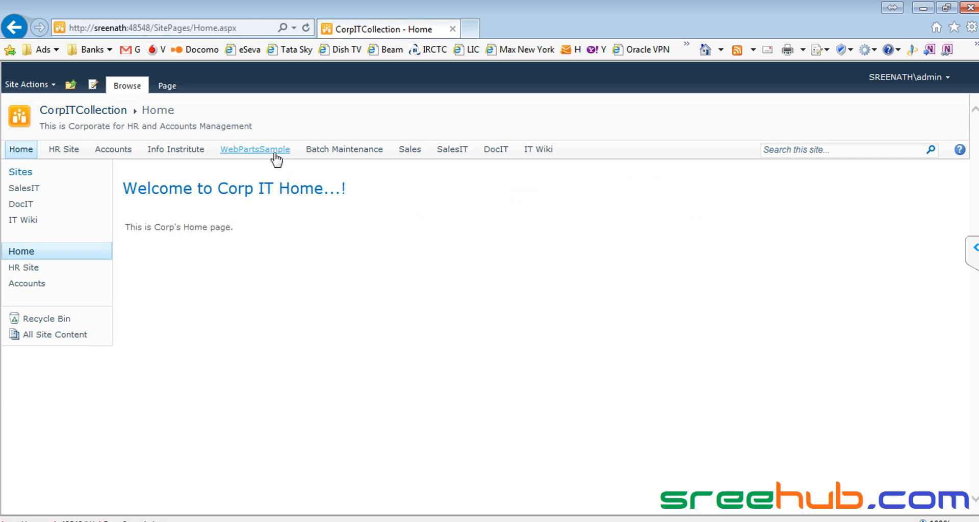
Open the Info Instritute site and put its home page into edit mode
{"action": "left_click", "coordinate": [163, 154]}
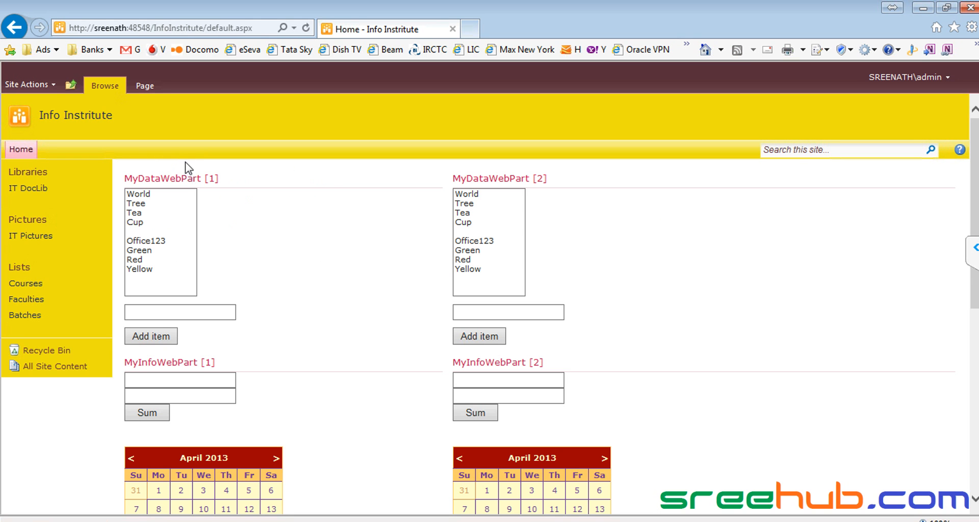
{"action": "left_click", "coordinate": [28, 84]}
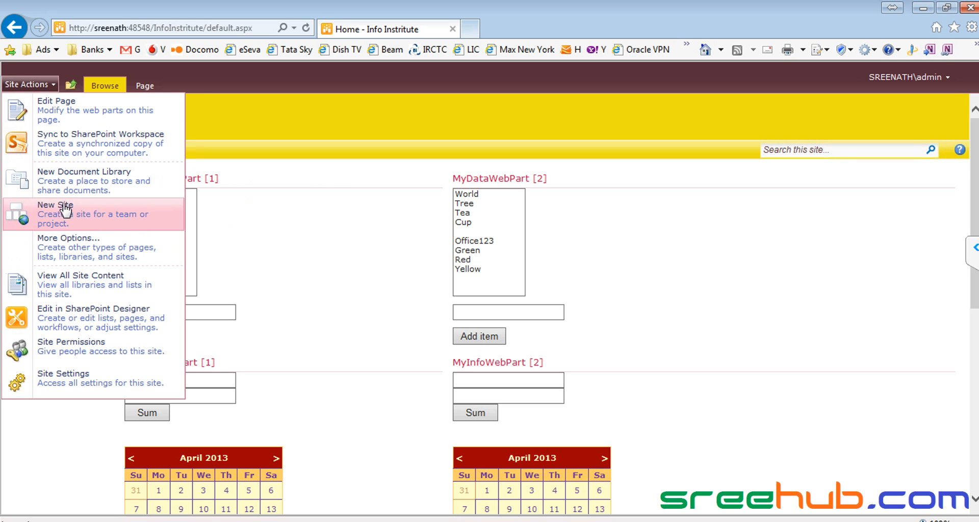
{"action": "left_click", "coordinate": [61, 113]}
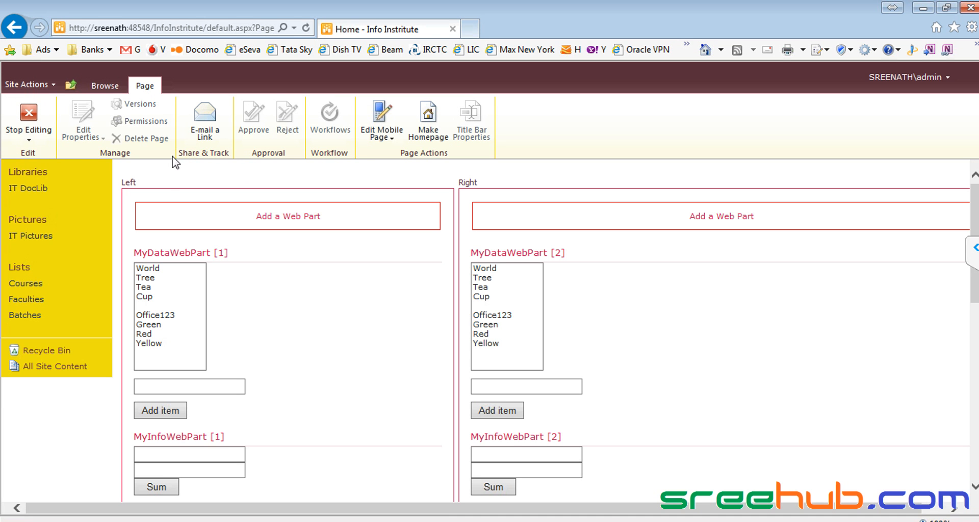
Browse the web part categories available for the page's Left zone, from Content Rollup through to Closed Web Parts
{"action": "left_click", "coordinate": [289, 217]}
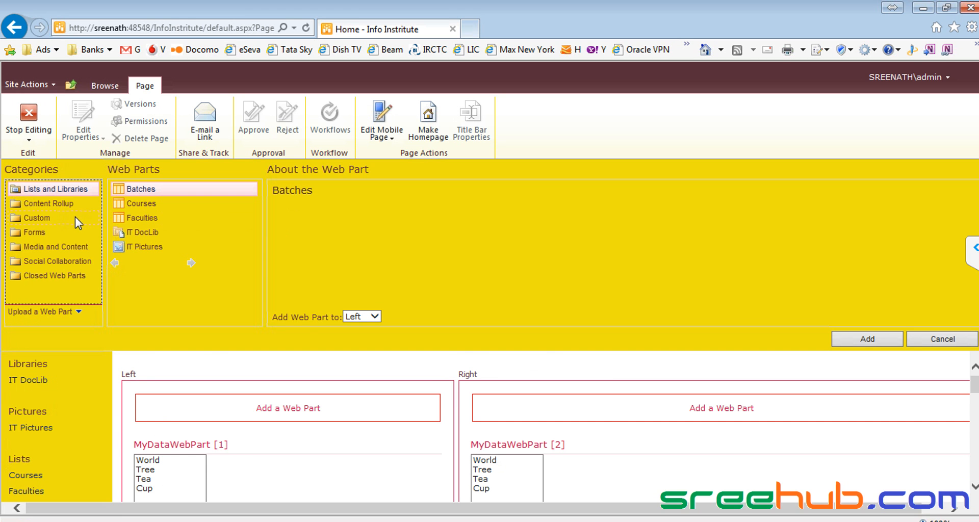
{"action": "left_click", "coordinate": [59, 206]}
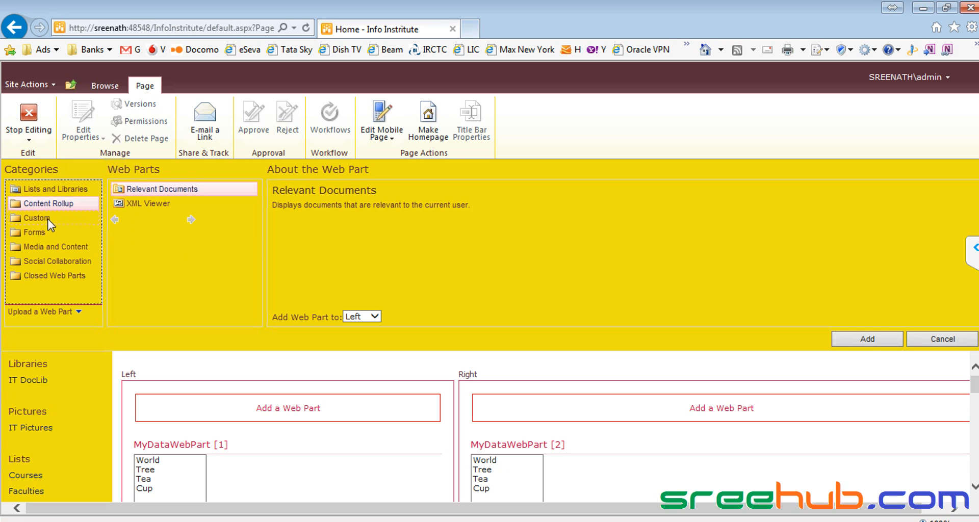
{"action": "left_click", "coordinate": [44, 220]}
{"action": "left_click", "coordinate": [44, 235]}
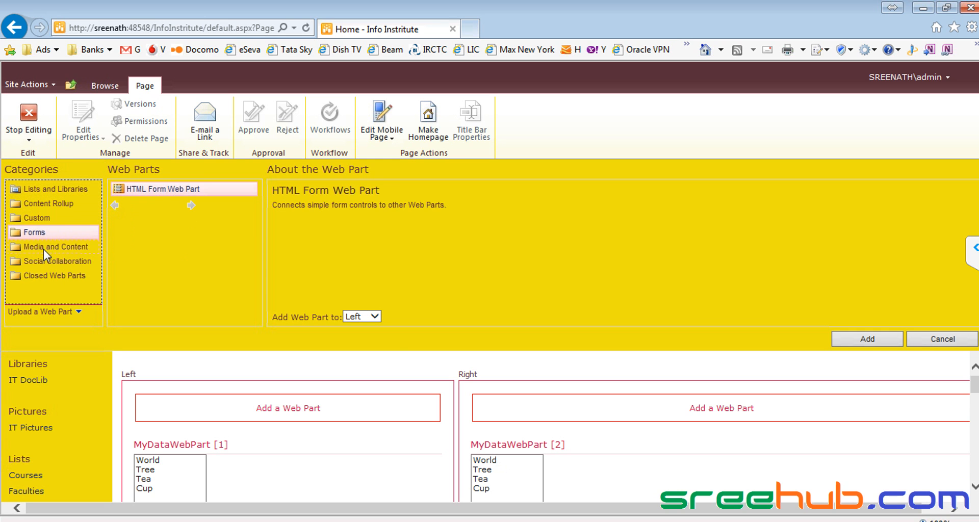
{"action": "left_click", "coordinate": [43, 249]}
{"action": "left_click", "coordinate": [44, 261]}
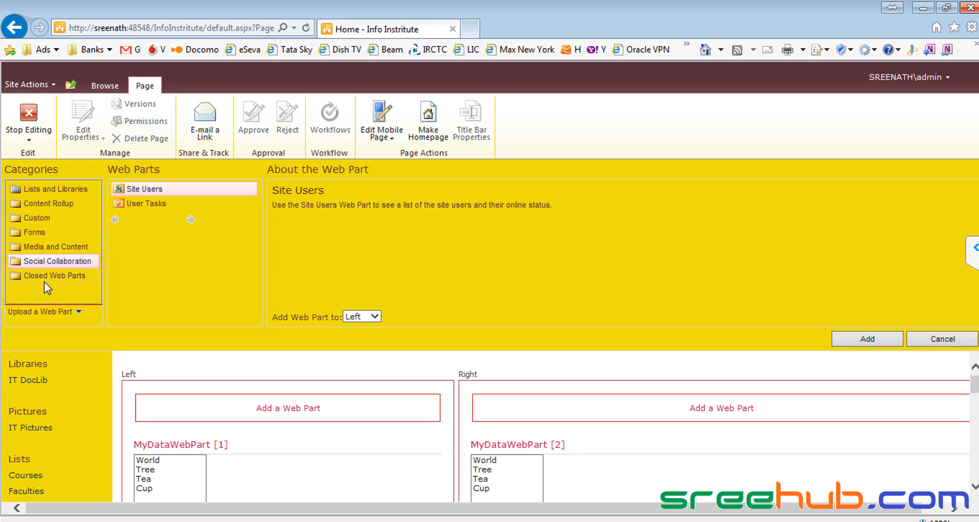
{"action": "left_click", "coordinate": [51, 277]}
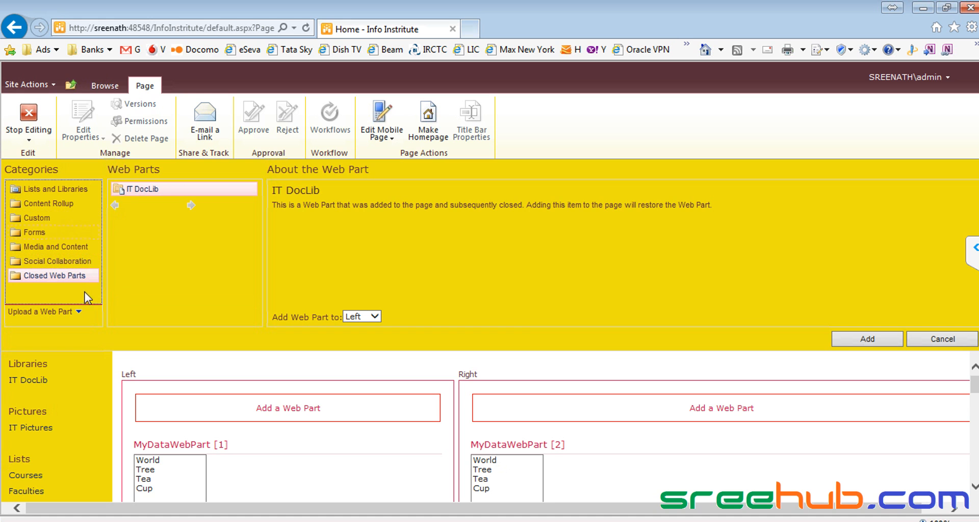
Go up to CorpITCollection, open the WebPartsSample site and put its home page into edit mode
{"action": "left_click", "coordinate": [105, 87]}
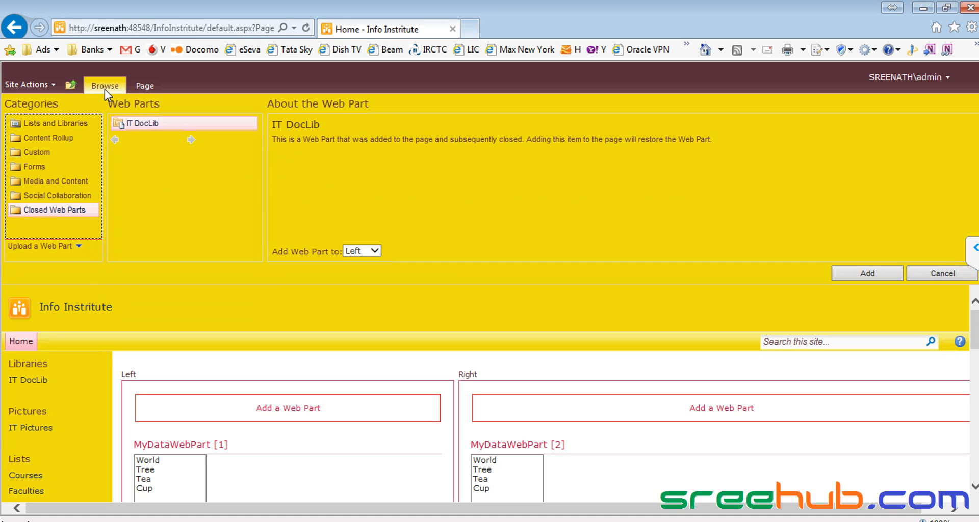
{"action": "left_click", "coordinate": [70, 87]}
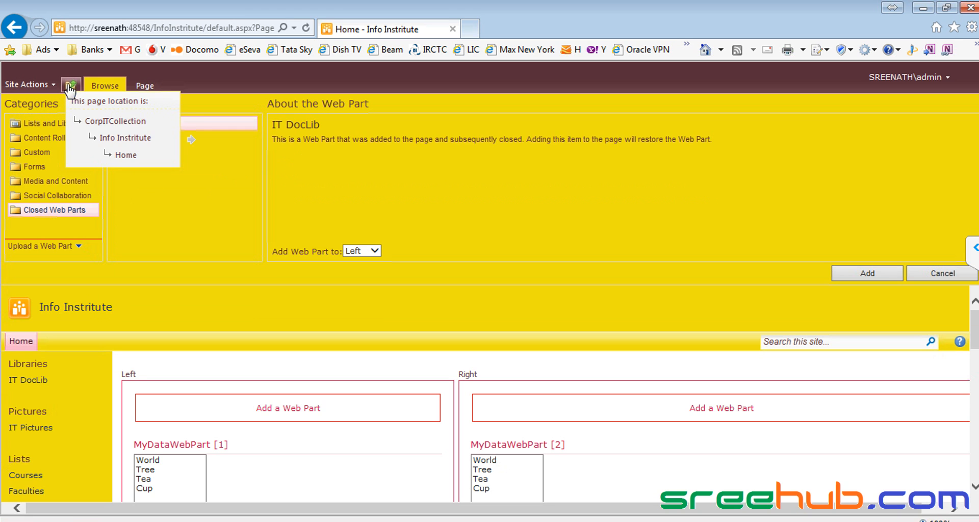
{"action": "left_click", "coordinate": [100, 121]}
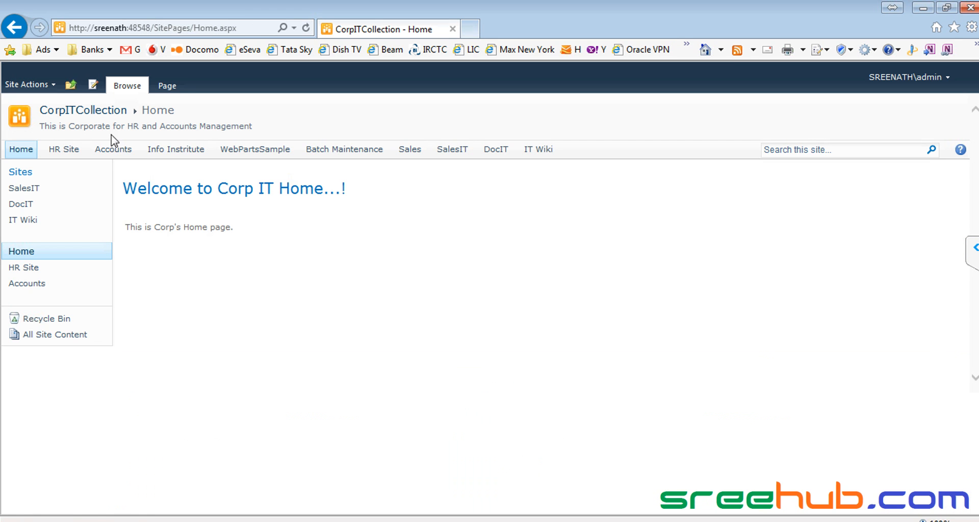
{"action": "left_click", "coordinate": [245, 151]}
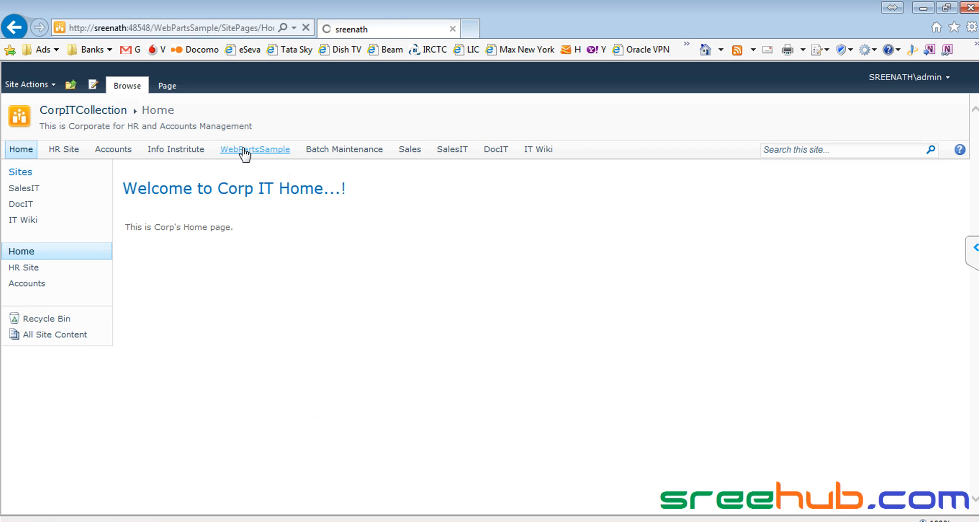
{"action": "left_click", "coordinate": [97, 91]}
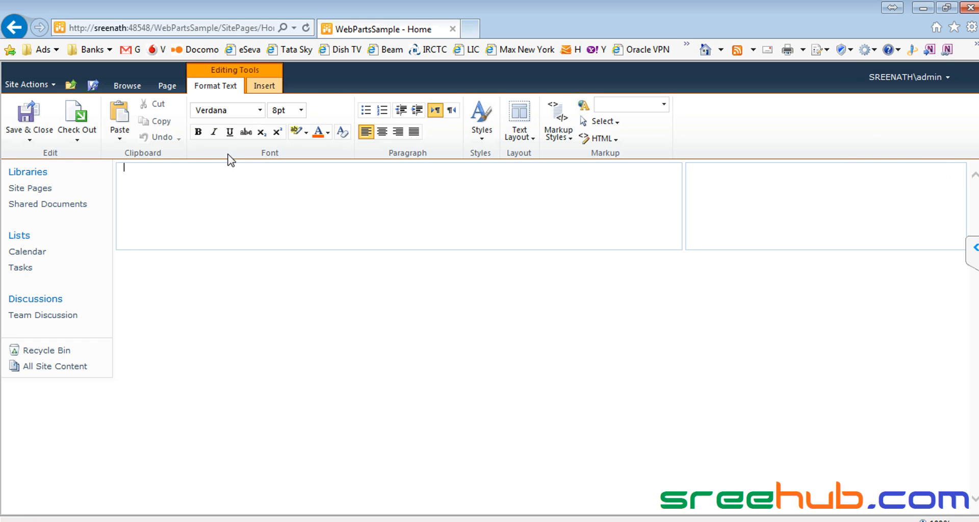
Insert a hyperlink with the display text "Go to My Wiki" and the copied wiki home page address
{"action": "left_click", "coordinate": [264, 91]}
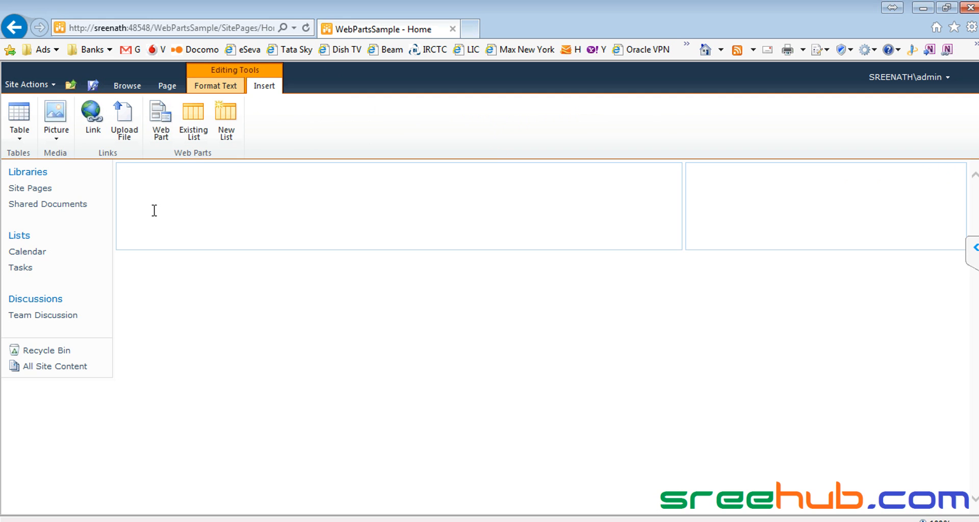
{"action": "left_click", "coordinate": [92, 118]}
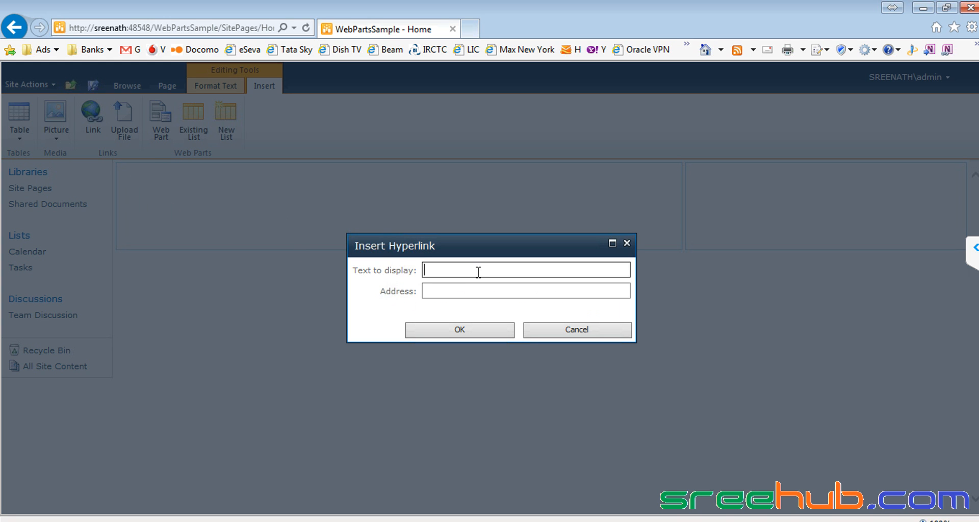
{"action": "type", "text": "Go to My Wiki"}
{"action": "left_click", "coordinate": [474, 296]}
{"action": "left_click", "coordinate": [473, 296]}
{"action": "key", "text": "ctrl+v"}
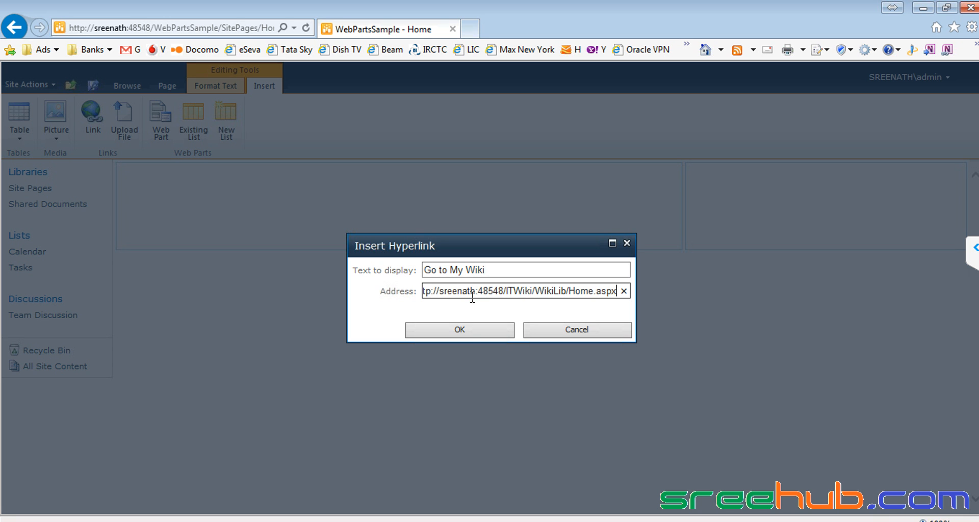
{"action": "left_click", "coordinate": [464, 331]}
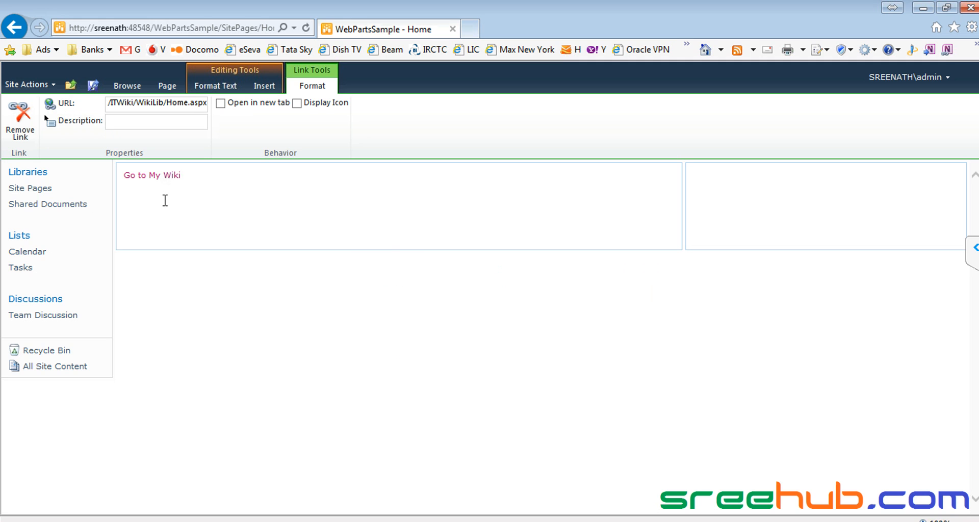
Add two blank lines above the "Go to My Wiki" link, and save and close the page
{"action": "key", "text": "Home"}
{"action": "key", "text": "Return"}
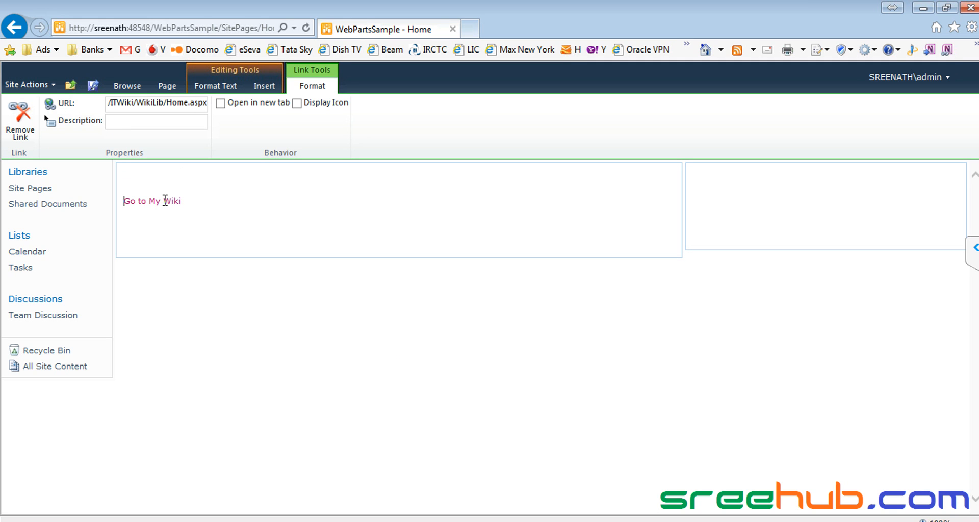
{"action": "key", "text": "Return"}
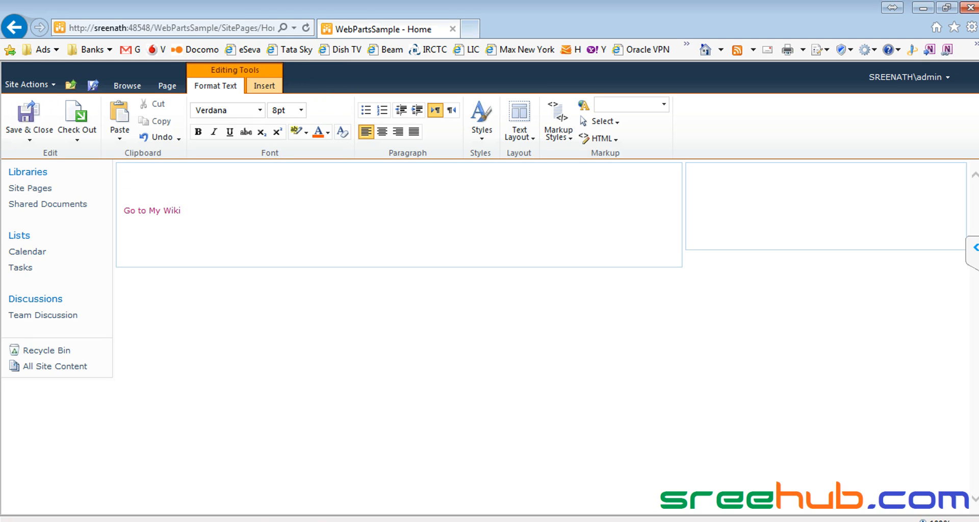
{"action": "left_click", "coordinate": [140, 180]}
{"action": "left_click", "coordinate": [51, 123]}
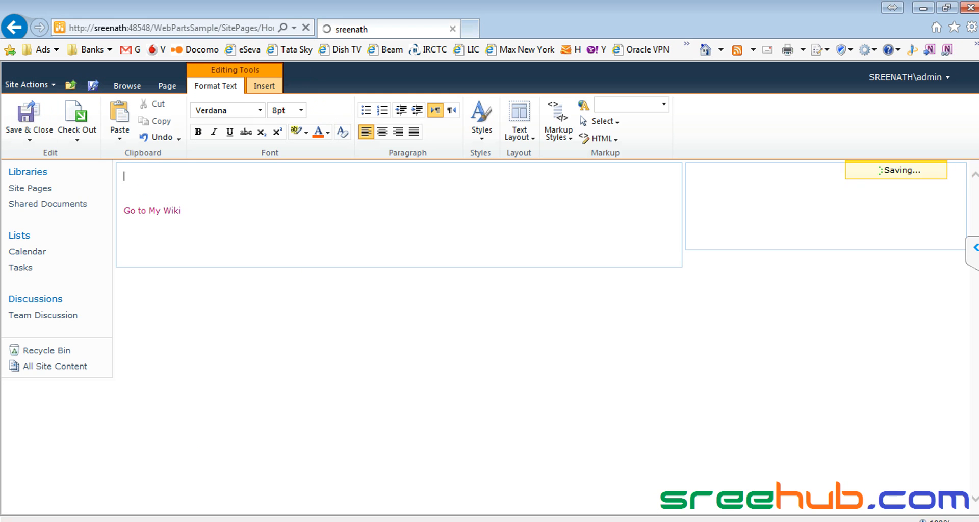
Check the group chat in Skype and return to the WebPartsSample page in the browser
{"action": "key", "text": "alt+Tab"}
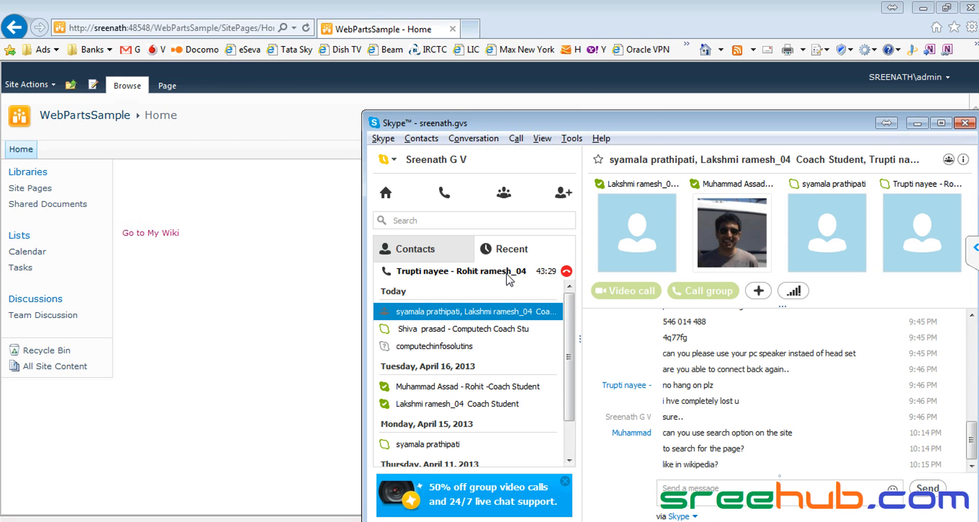
{"action": "left_click", "coordinate": [245, 229]}
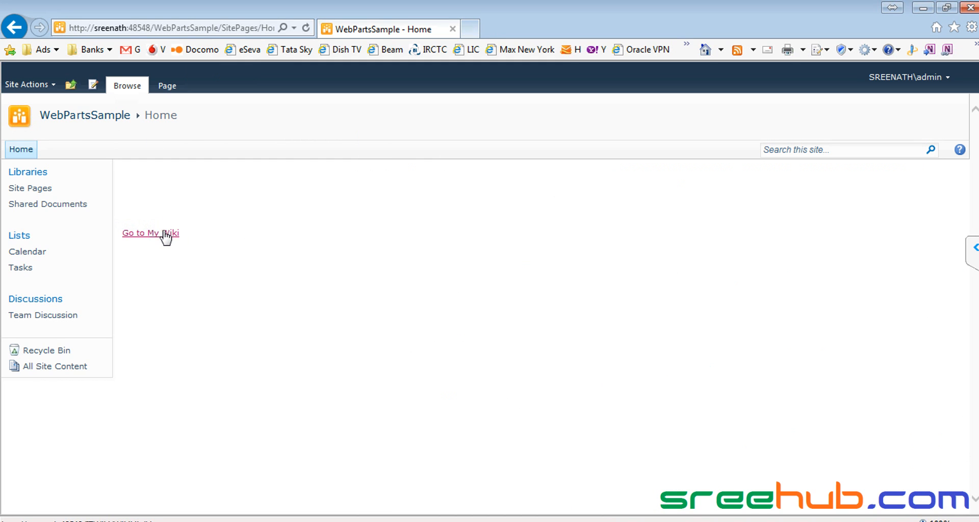
Test the "Go to My Wiki" link by reaching WebPartsSample from the CorpITCollection home page and following it
{"action": "left_click", "coordinate": [71, 84]}
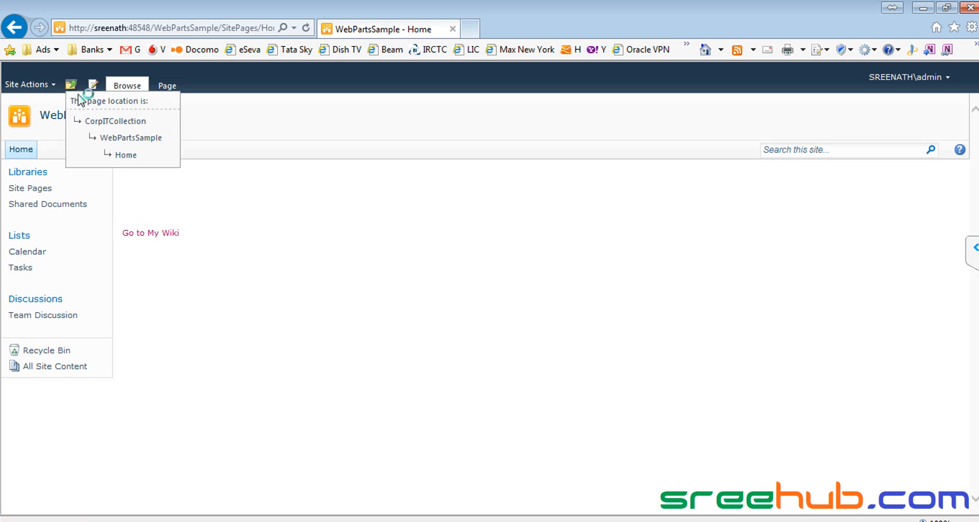
{"action": "left_click", "coordinate": [98, 120]}
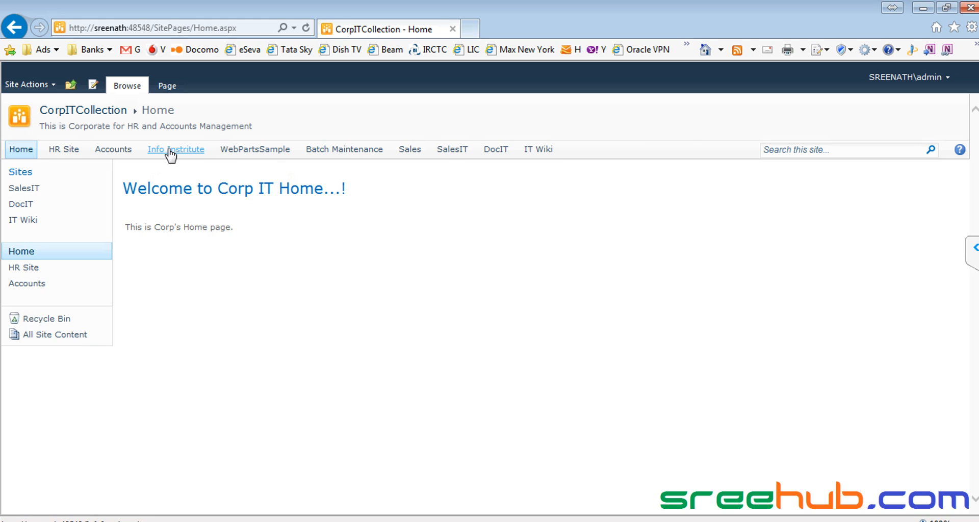
{"action": "left_click", "coordinate": [256, 151]}
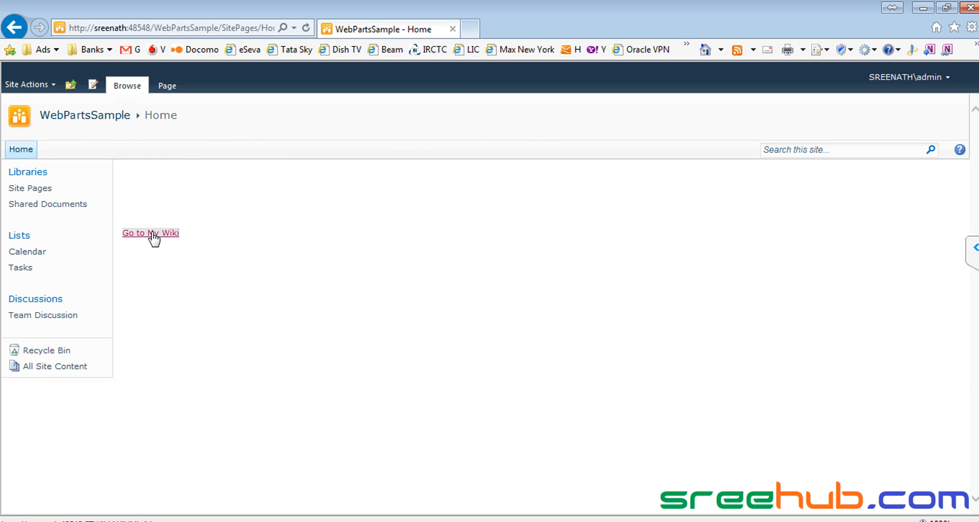
{"action": "left_click", "coordinate": [152, 233]}
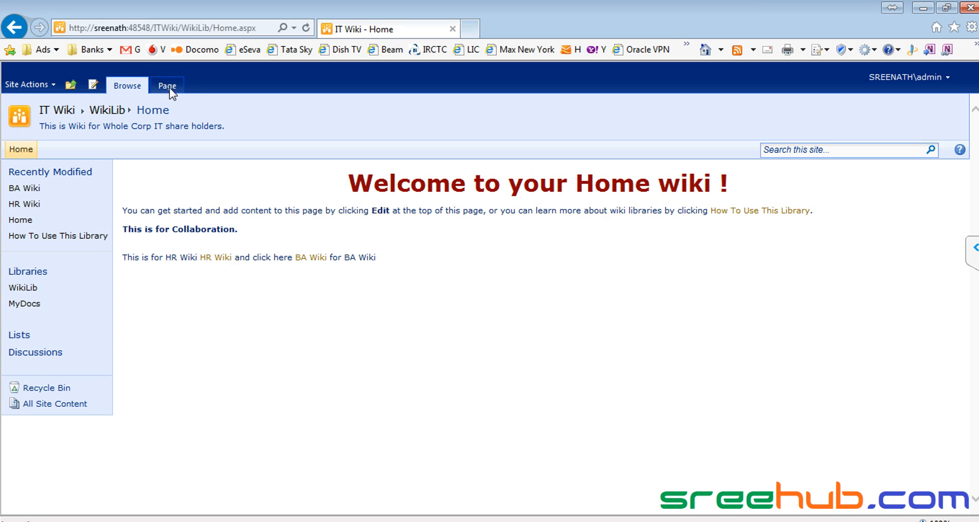
Open the wiki Home page for editing and save it without changes, and put the linked HR Wiki page into edit mode
{"action": "left_click", "coordinate": [93, 83]}
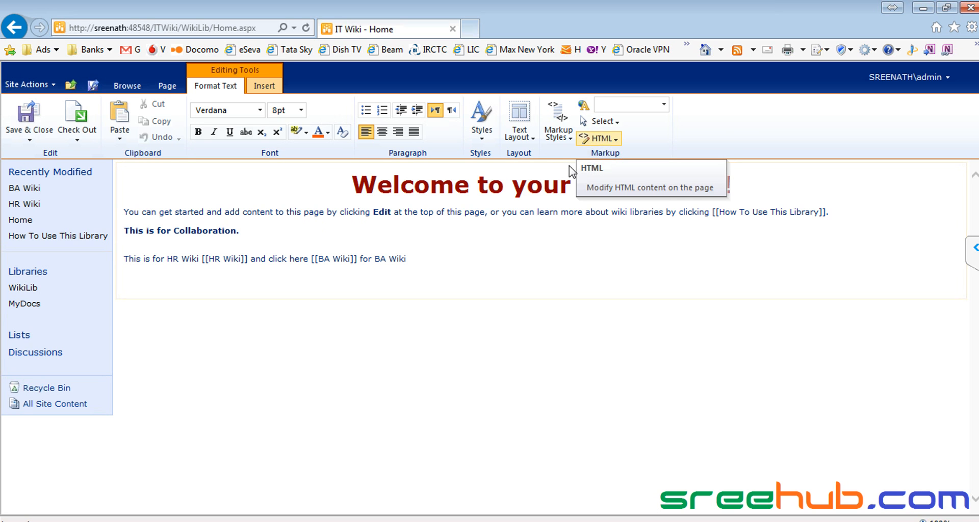
{"action": "left_click", "coordinate": [27, 115]}
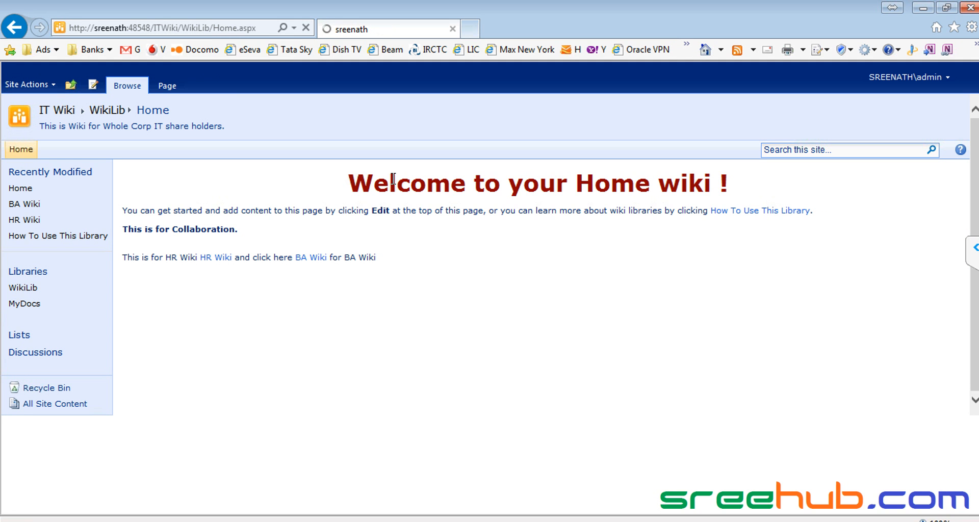
{"action": "left_click", "coordinate": [219, 261]}
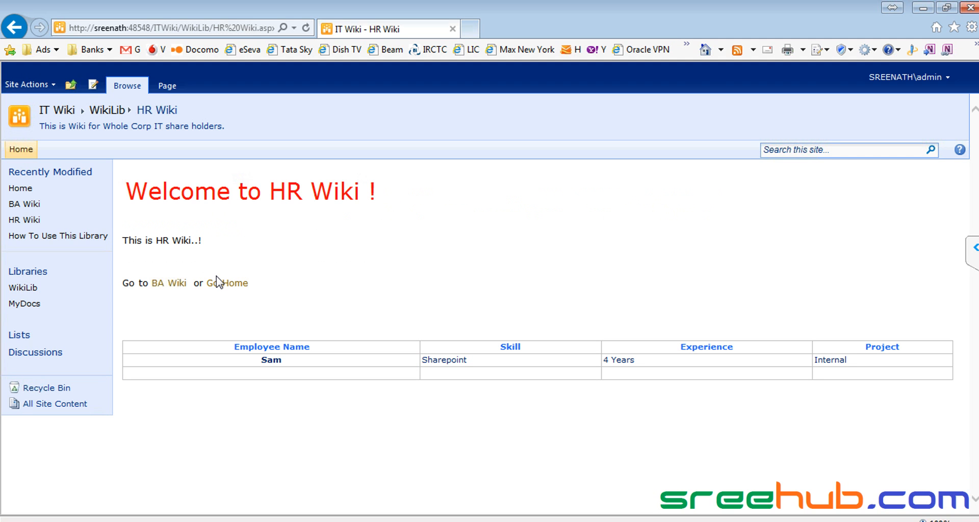
{"action": "left_click", "coordinate": [91, 87]}
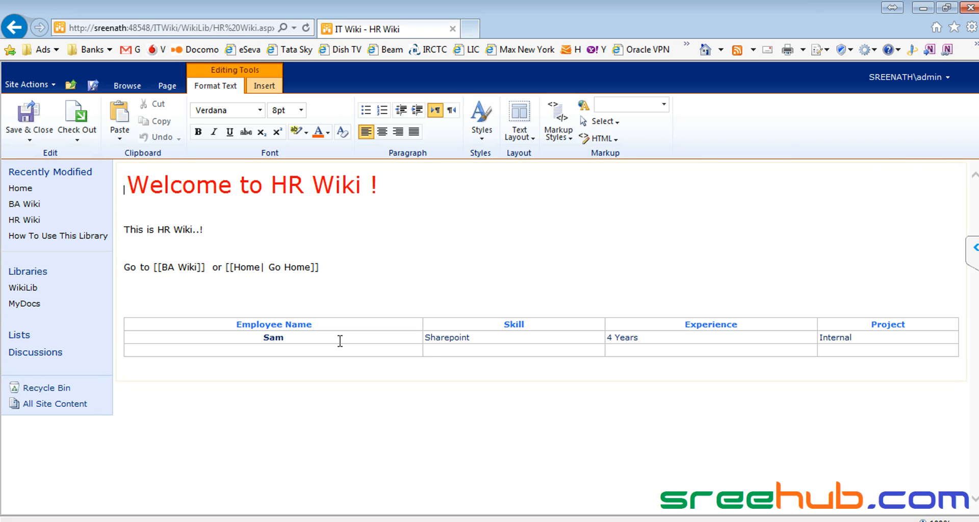
Examine the HTML source of the HR Wiki page, including its links and employee table, and close it without changes
{"action": "left_click", "coordinate": [603, 141]}
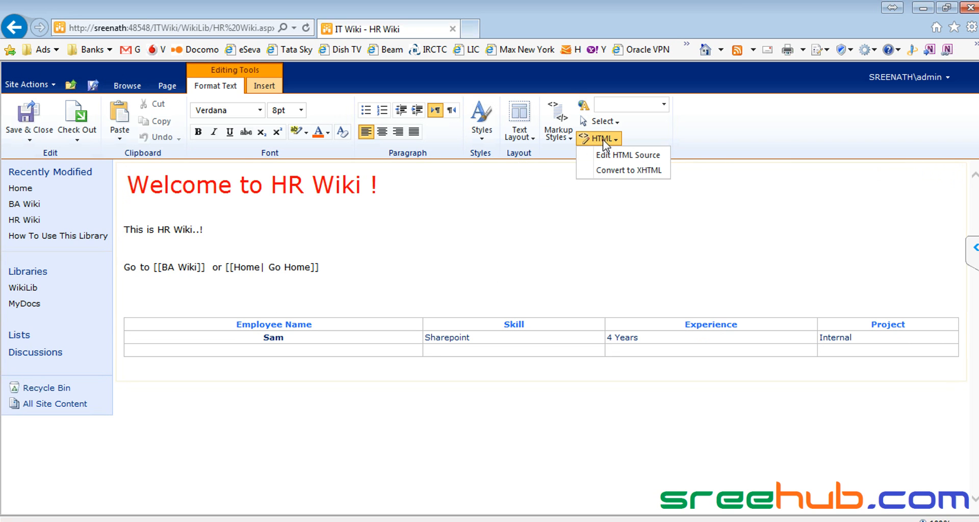
{"action": "left_click", "coordinate": [606, 156]}
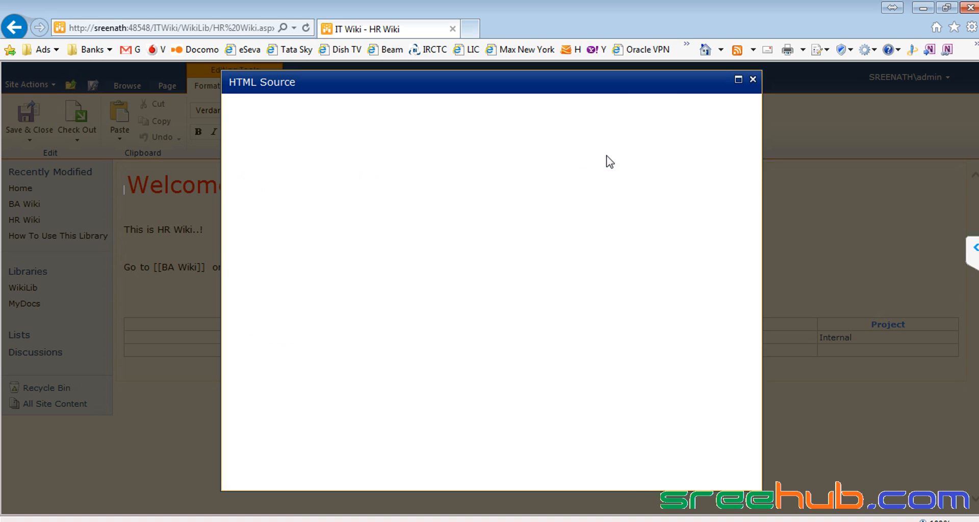
{"action": "left_click", "coordinate": [334, 177]}
{"action": "scroll", "coordinate": [336, 180], "scroll_direction": "down", "scroll_amount": 2}
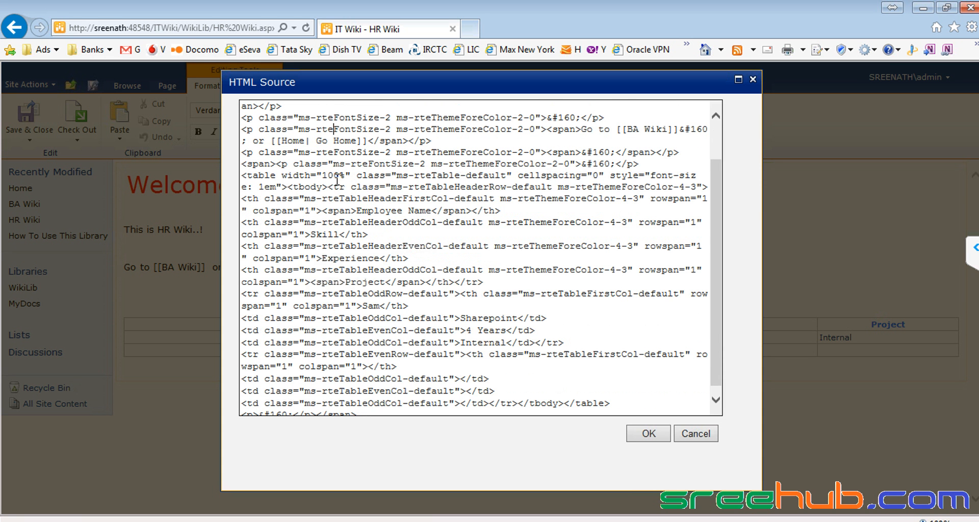
{"action": "scroll", "coordinate": [336, 180], "scroll_direction": "down", "scroll_amount": 1}
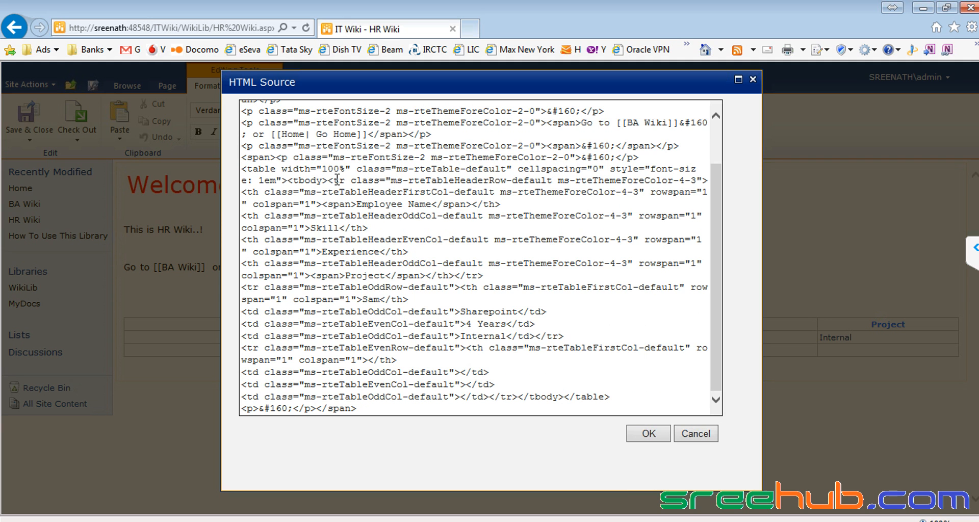
{"action": "scroll", "coordinate": [337, 179], "scroll_direction": "up", "scroll_amount": 2}
{"action": "scroll", "coordinate": [337, 179], "scroll_direction": "down", "scroll_amount": 2}
{"action": "scroll", "coordinate": [395, 179], "scroll_direction": "up", "scroll_amount": 2}
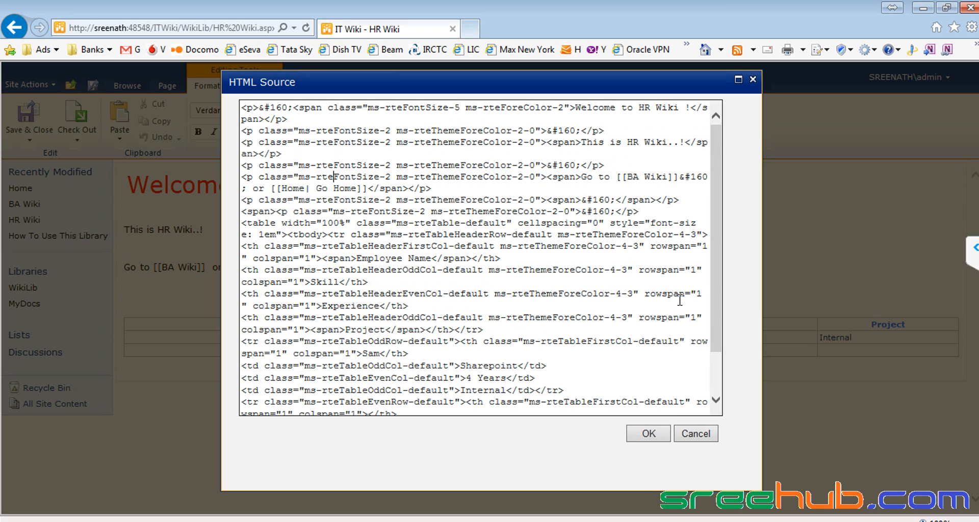
{"action": "left_click", "coordinate": [752, 79]}
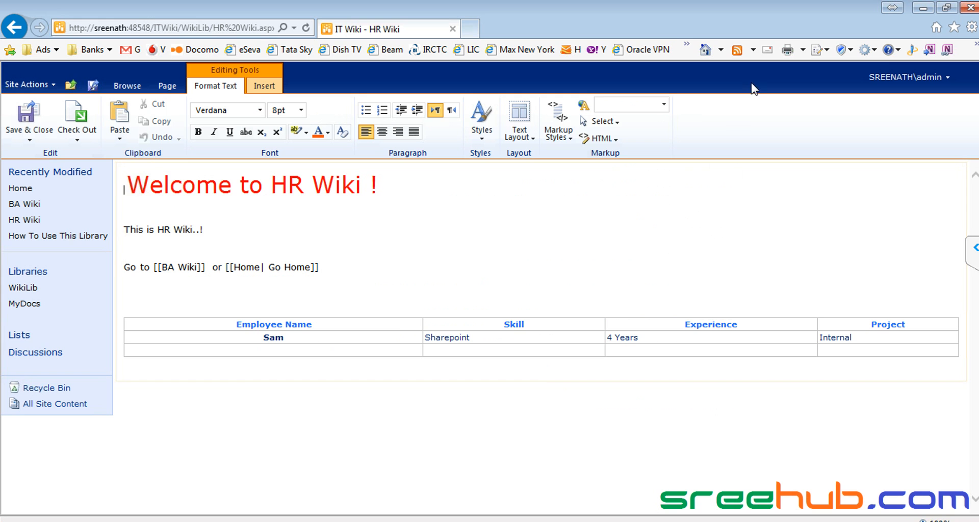
Check the HTML source of the HR Wiki page once more and save the page without changes
{"action": "left_click", "coordinate": [239, 324]}
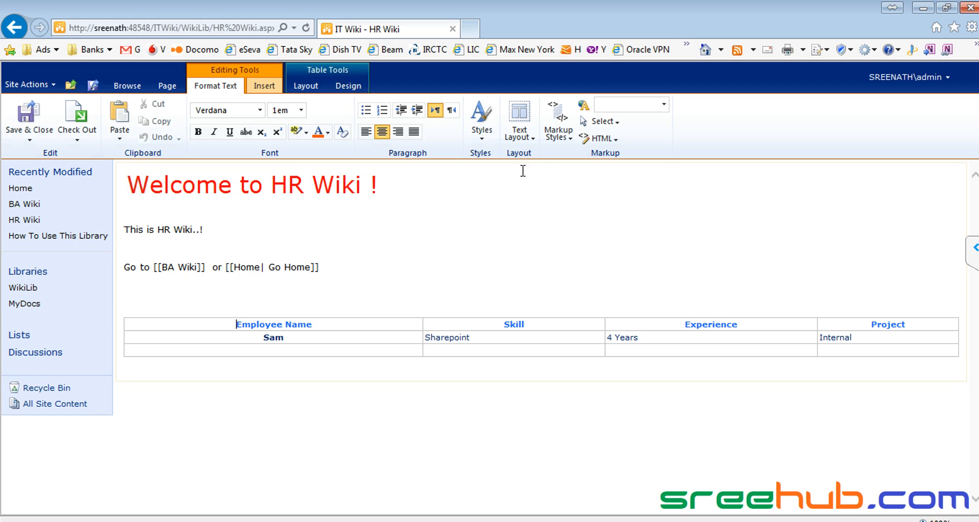
{"action": "left_click", "coordinate": [602, 139]}
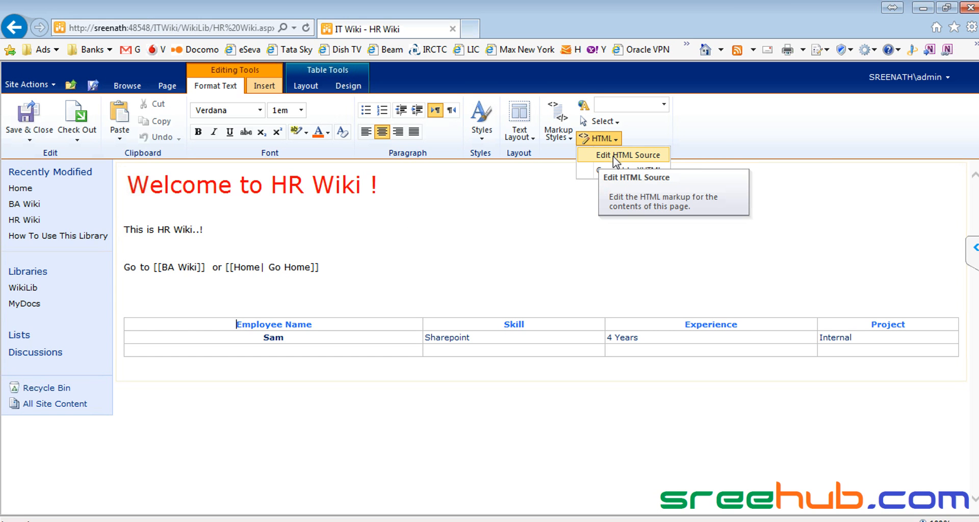
{"action": "left_click", "coordinate": [615, 158]}
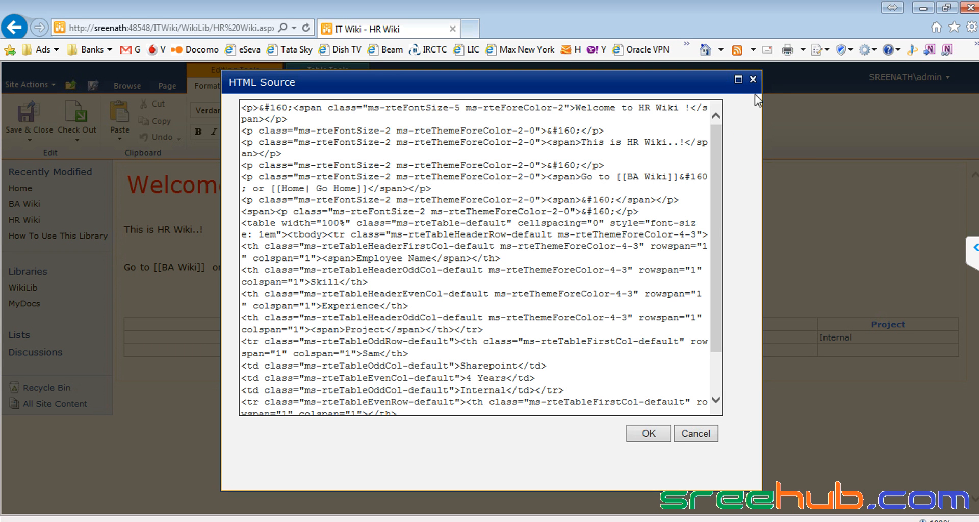
{"action": "left_click", "coordinate": [752, 80]}
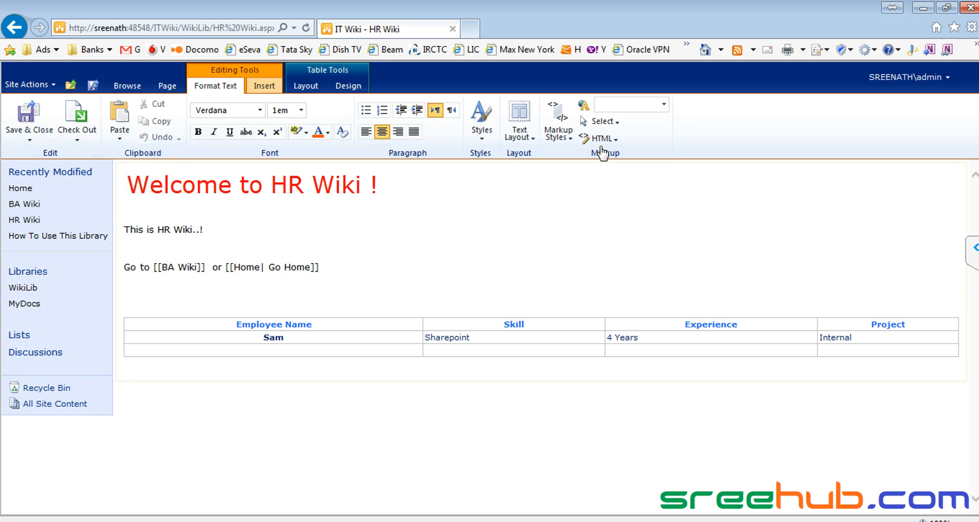
{"action": "left_click", "coordinate": [44, 117]}
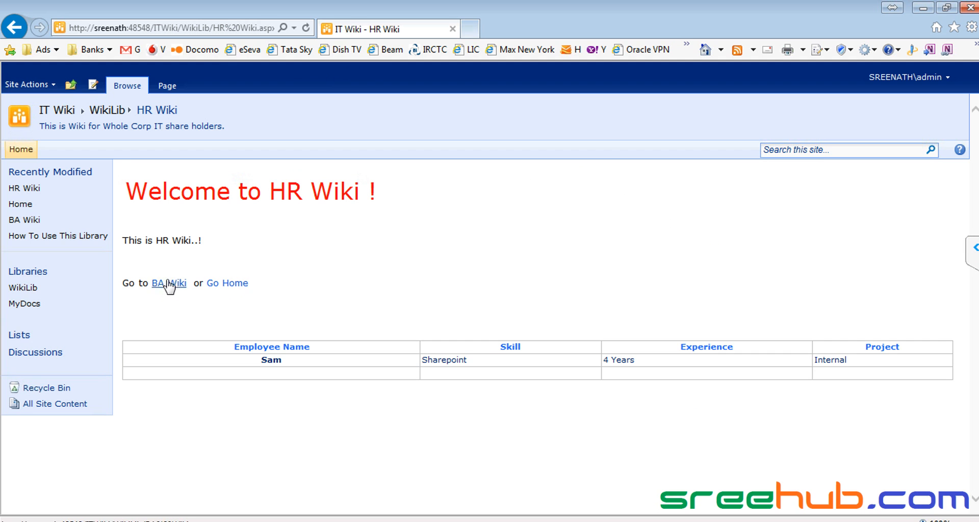
Follow the Go Home link, put the Home wiki page into edit mode and open its HTML source
{"action": "left_click", "coordinate": [215, 284]}
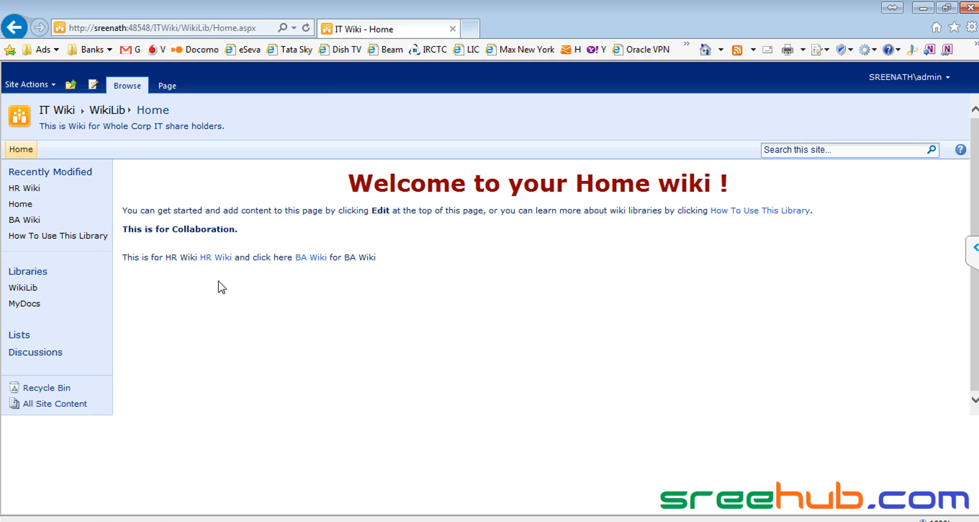
{"action": "left_click", "coordinate": [97, 87]}
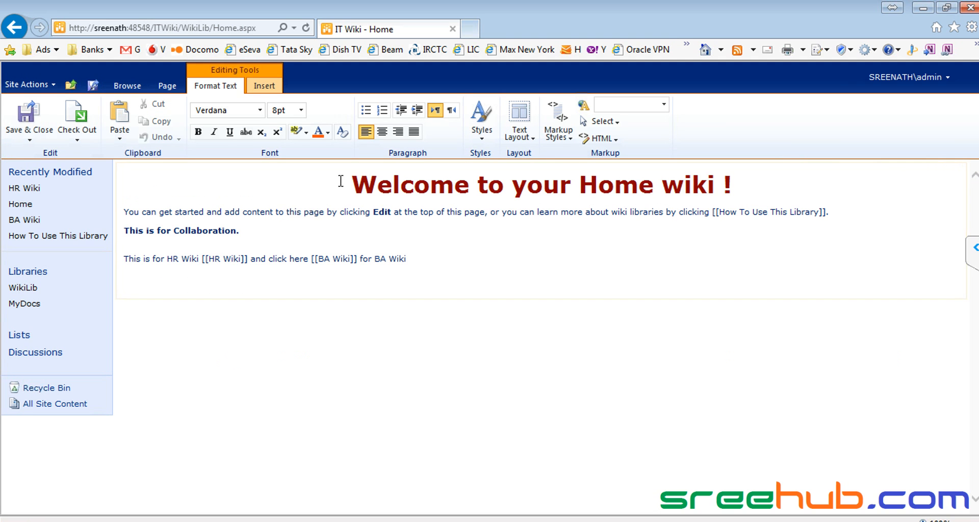
{"action": "left_click_drag", "start_coordinate": [353, 184], "coordinate": [746, 184]}
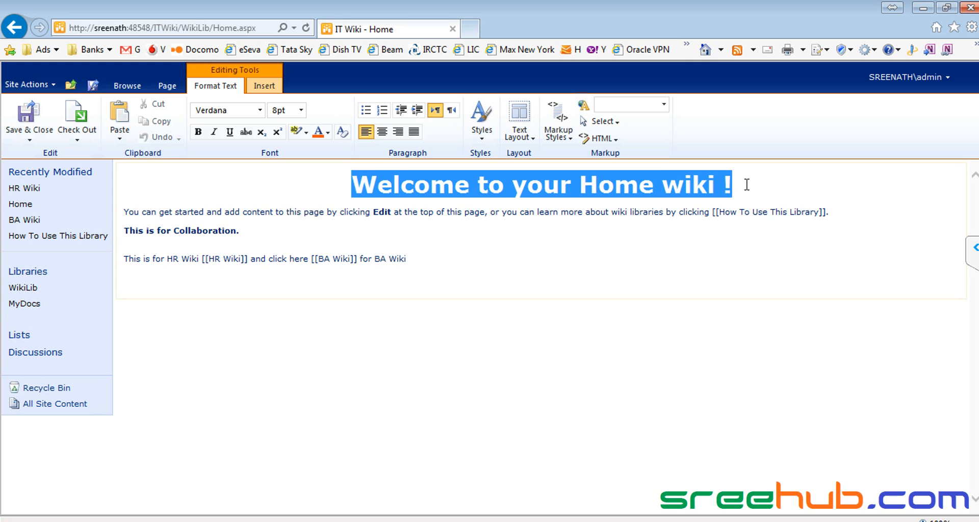
{"action": "left_click_drag", "start_coordinate": [432, 257], "coordinate": [161, 197]}
{"action": "left_click", "coordinate": [433, 195]}
{"action": "left_click", "coordinate": [600, 140]}
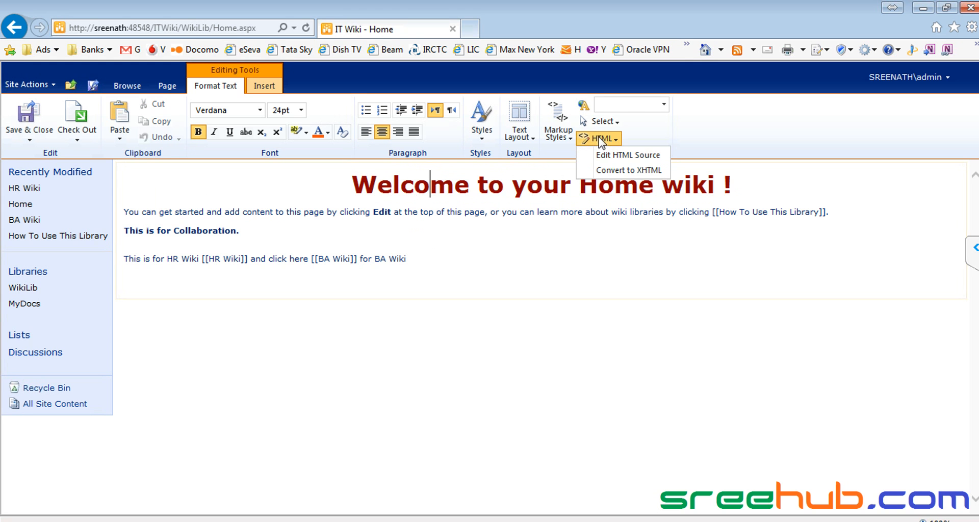
{"action": "left_click", "coordinate": [608, 155]}
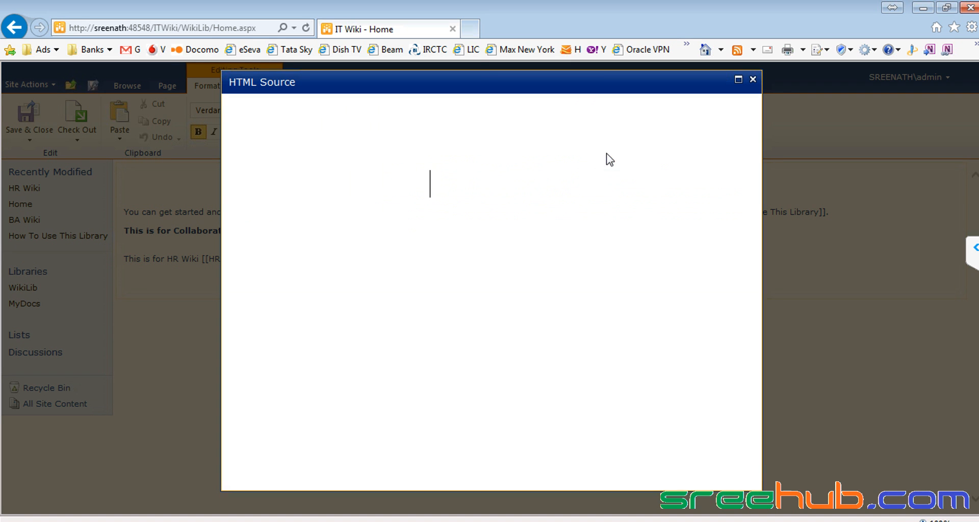
{"action": "left_click_drag", "start_coordinate": [479, 87], "coordinate": [681, 124]}
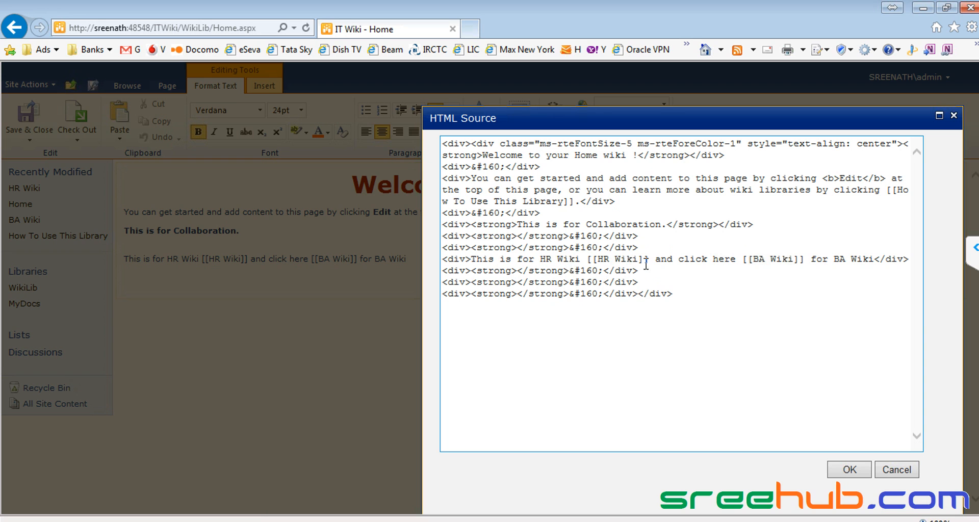
Add a div reading "I have done this from html" below the HR Wiki and BA Wiki line in the HTML source and apply it
{"action": "left_click", "coordinate": [592, 259]}
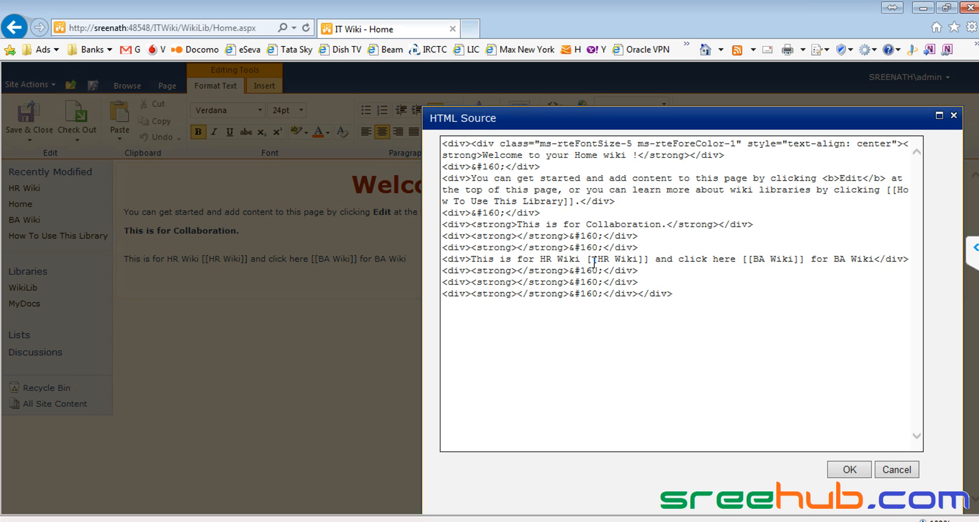
{"action": "key", "text": "End"}
{"action": "key", "text": "Return"}
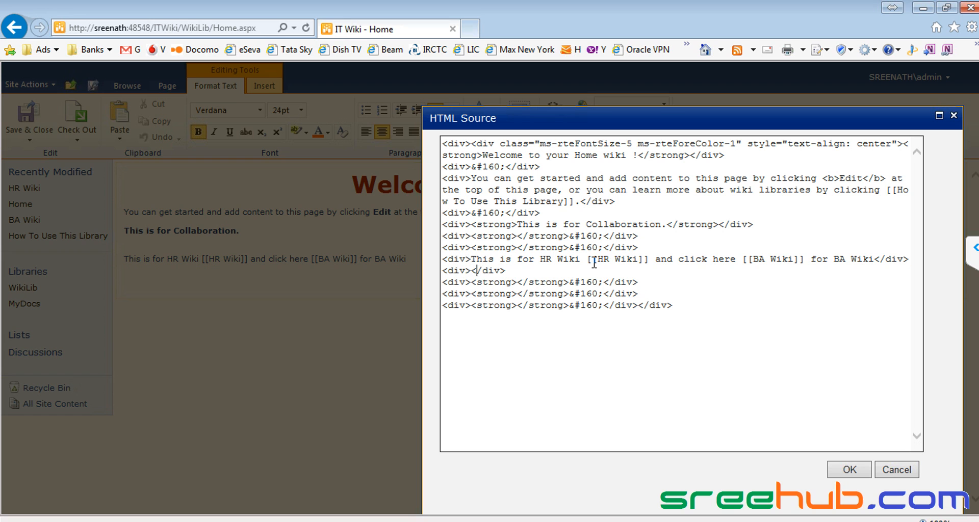
{"action": "type", "text": "I have done this from "}
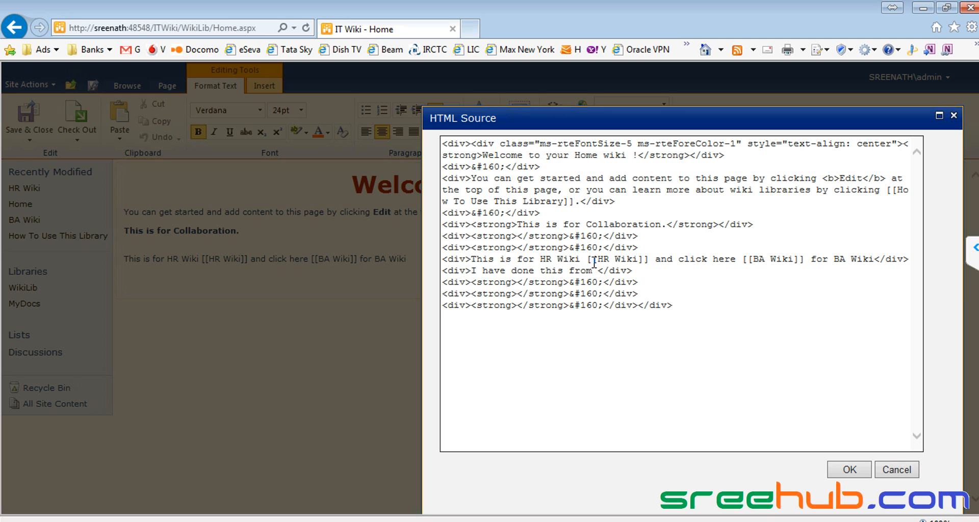
{"action": "type", "text": "html"}
{"action": "left_click", "coordinate": [867, 471]}
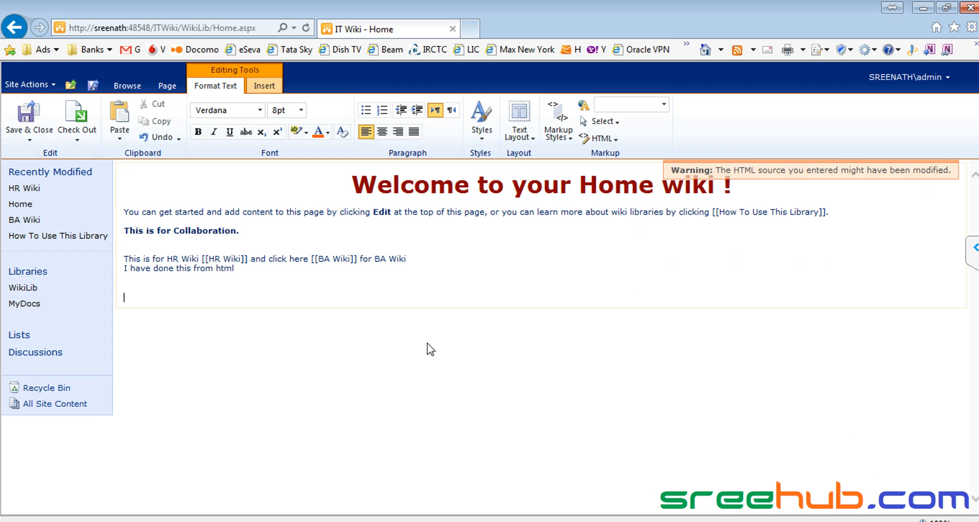
Save the Home page and check the line added through HTML on the published page
{"action": "left_click_drag", "start_coordinate": [244, 268], "coordinate": [121, 267]}
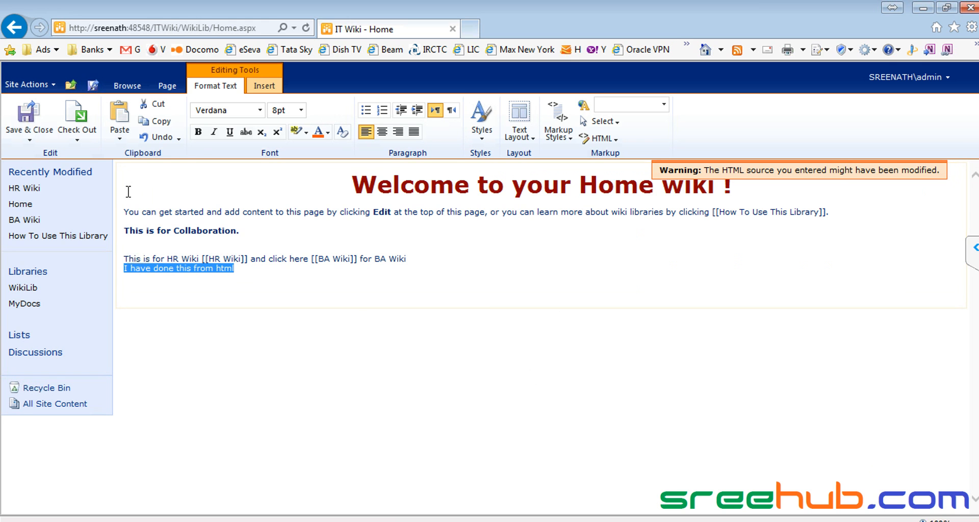
{"action": "left_click_drag", "start_coordinate": [341, 178], "coordinate": [413, 254]}
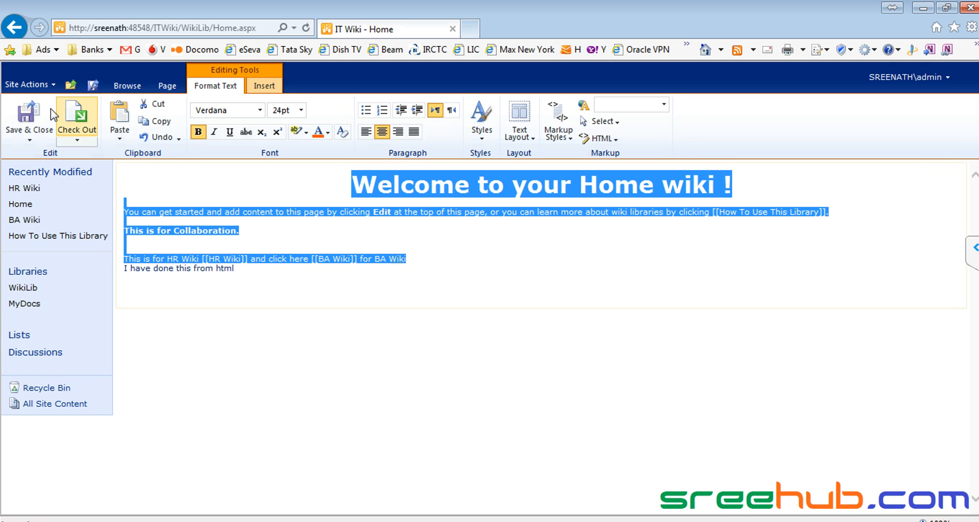
{"action": "left_click", "coordinate": [28, 115]}
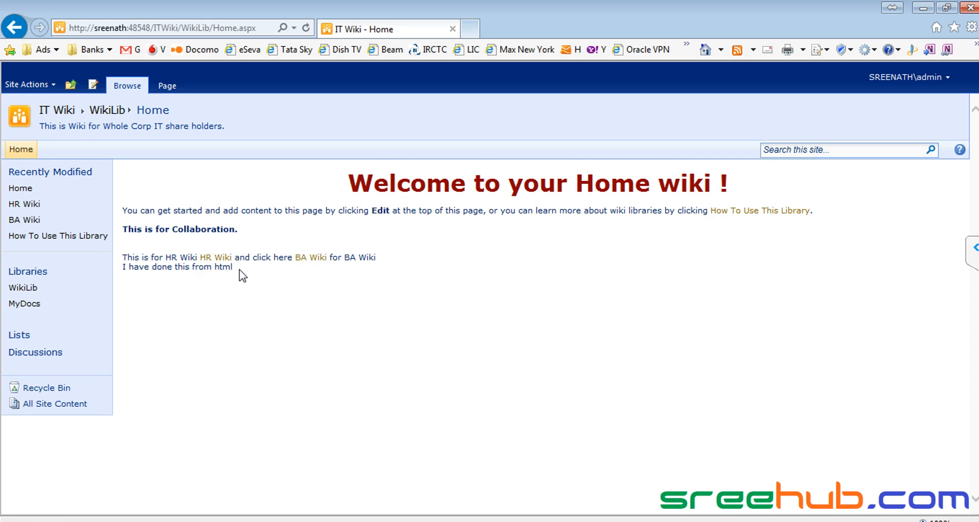
{"action": "left_click_drag", "start_coordinate": [232, 268], "coordinate": [122, 267]}
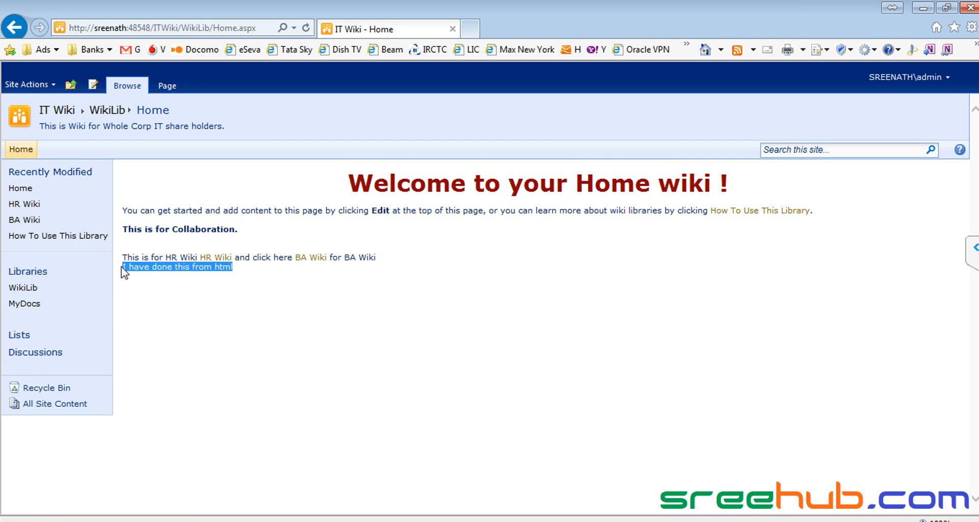
{"action": "left_click", "coordinate": [177, 271]}
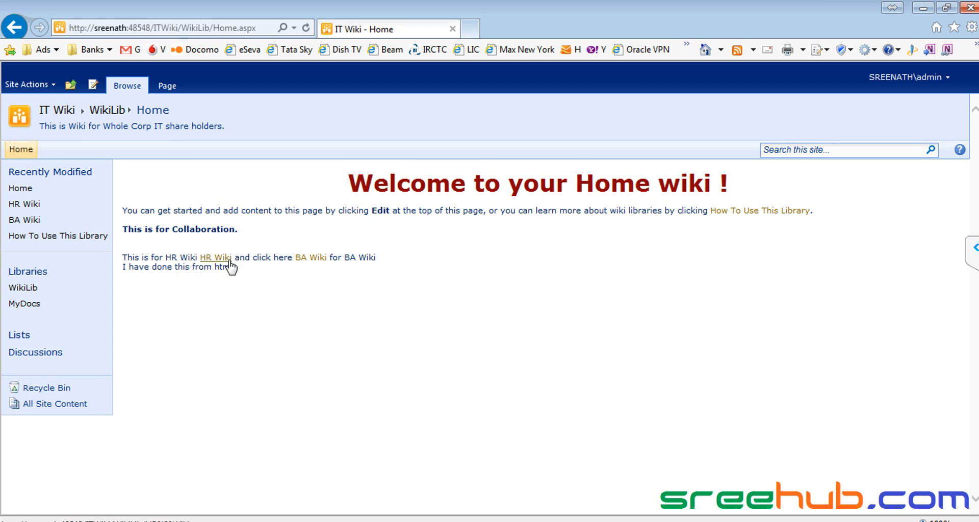
Insert a blank line above "I have done this from html", save the Home page, and remove the blank line again
{"action": "left_click", "coordinate": [92, 85]}
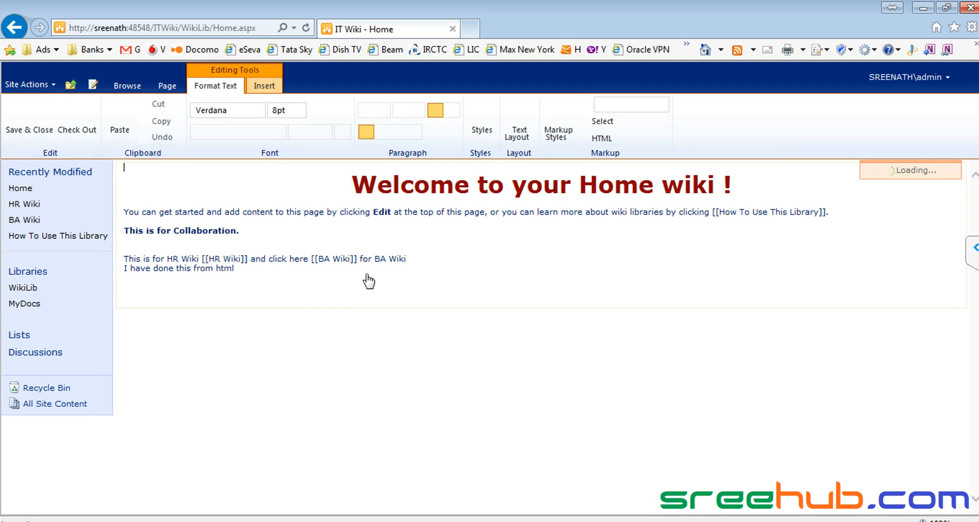
{"action": "left_click", "coordinate": [429, 258]}
{"action": "key", "text": "Return"}
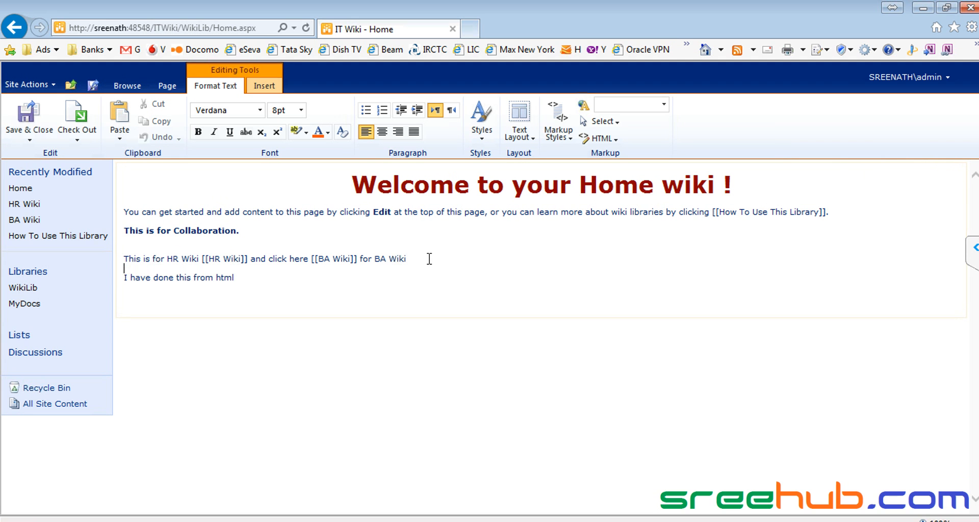
{"action": "left_click", "coordinate": [16, 119]}
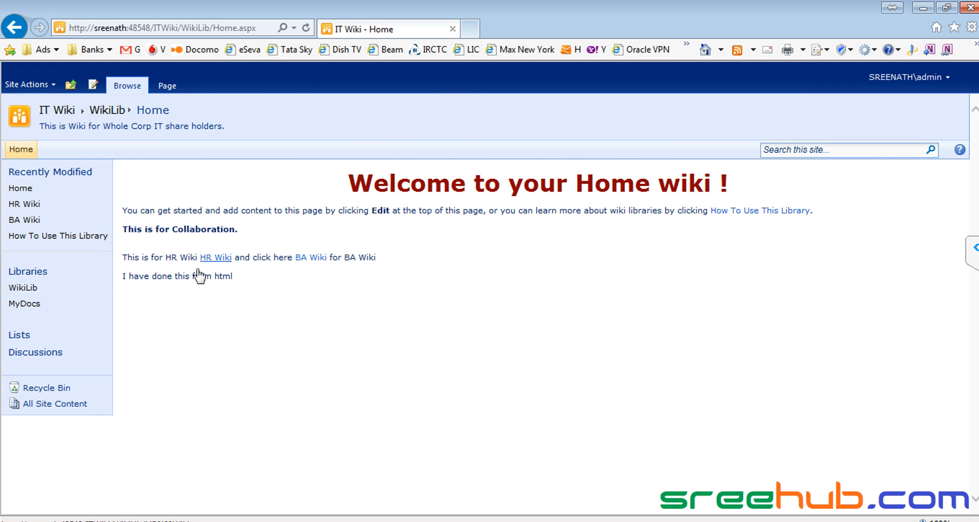
{"action": "left_click", "coordinate": [96, 85]}
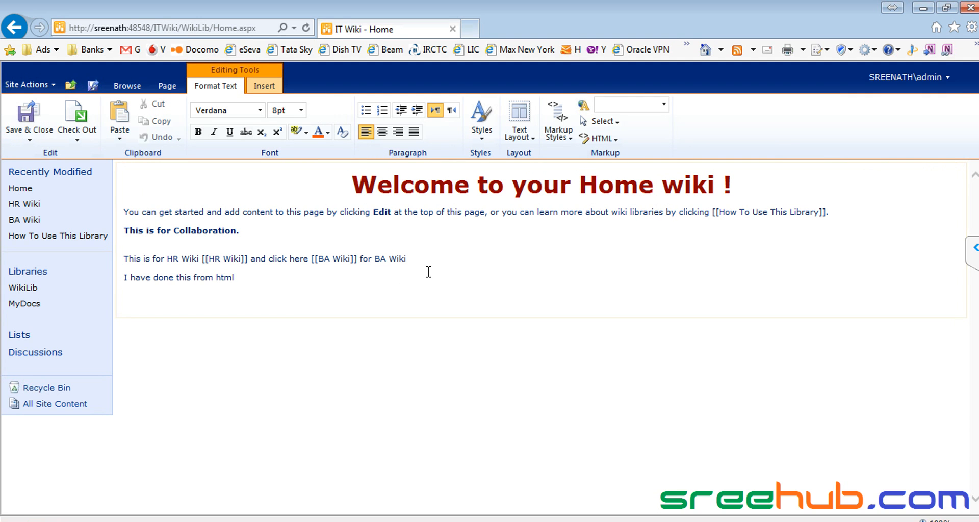
{"action": "left_click", "coordinate": [45, 113]}
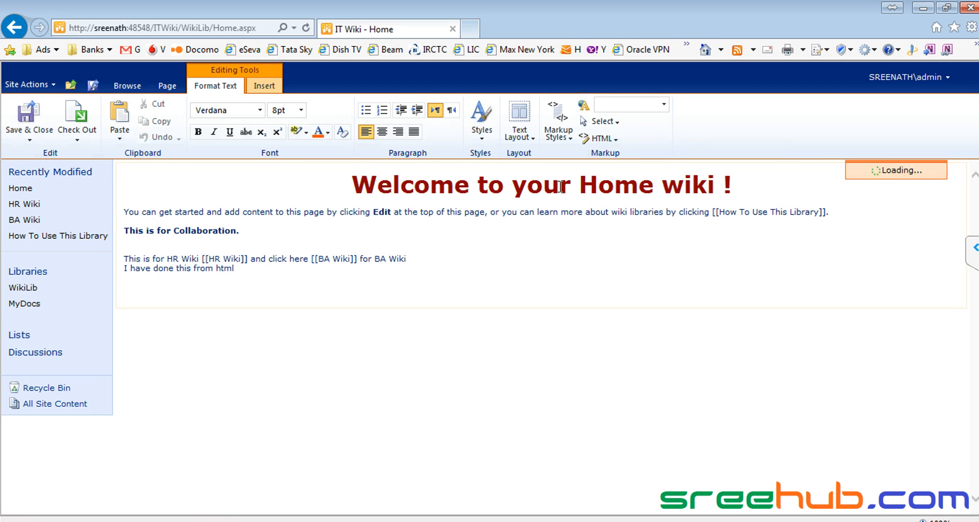
Insert a <br> tag after the BA Wiki line's closing div in the Home page's HTML source and save the page
{"action": "left_click", "coordinate": [599, 139]}
{"action": "left_click", "coordinate": [604, 154]}
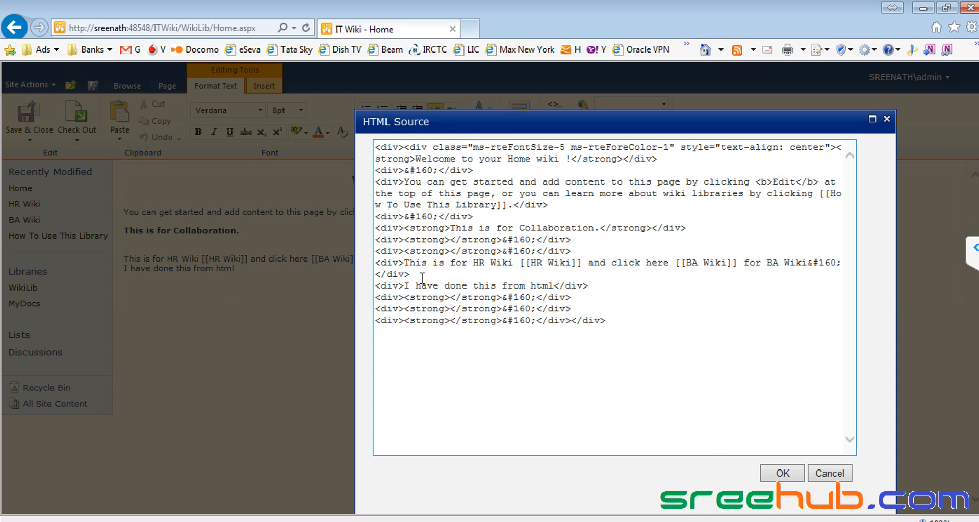
{"action": "triple_click", "coordinate": [392, 265]}
{"action": "left_click", "coordinate": [419, 274]}
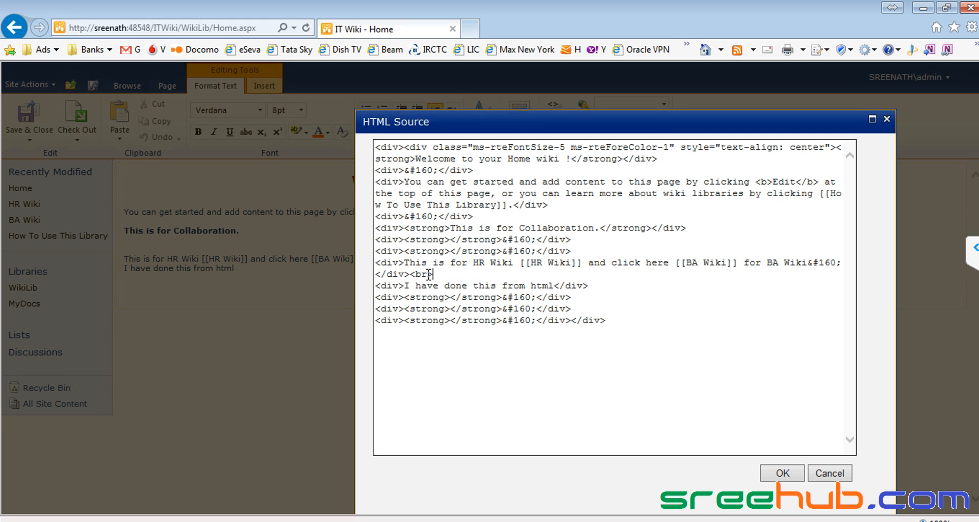
{"action": "left_click", "coordinate": [785, 473]}
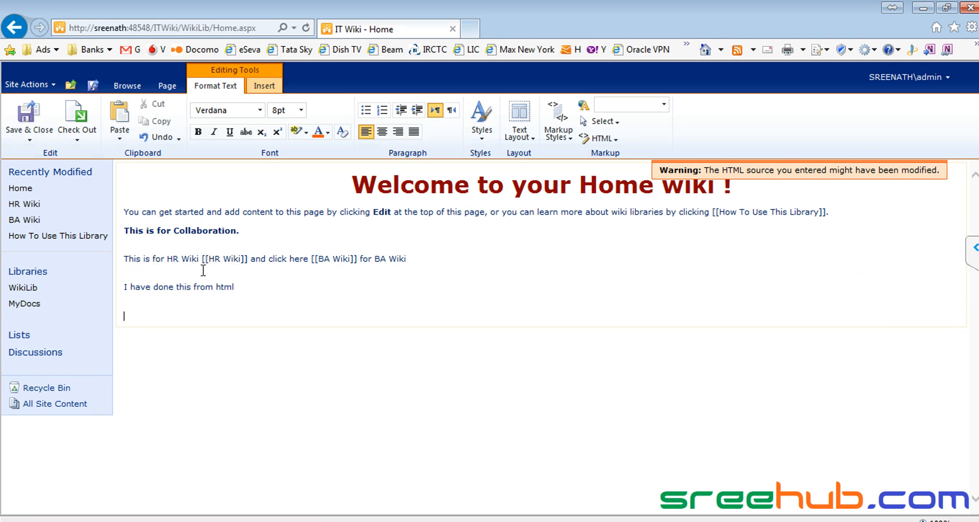
{"action": "left_click", "coordinate": [30, 122]}
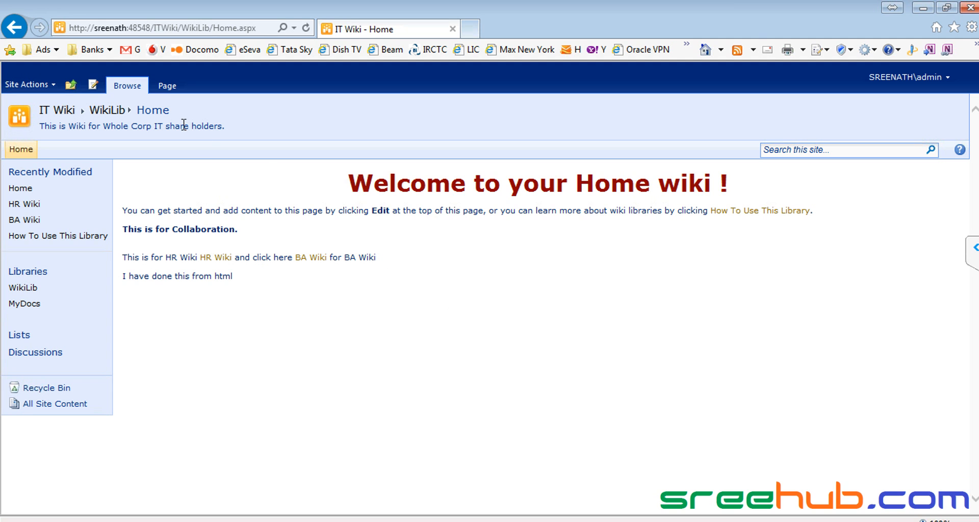
Open the Home page's history and compare versions 8.0, 7.0 and 6.0 with their preceding versions
{"action": "left_click", "coordinate": [93, 84]}
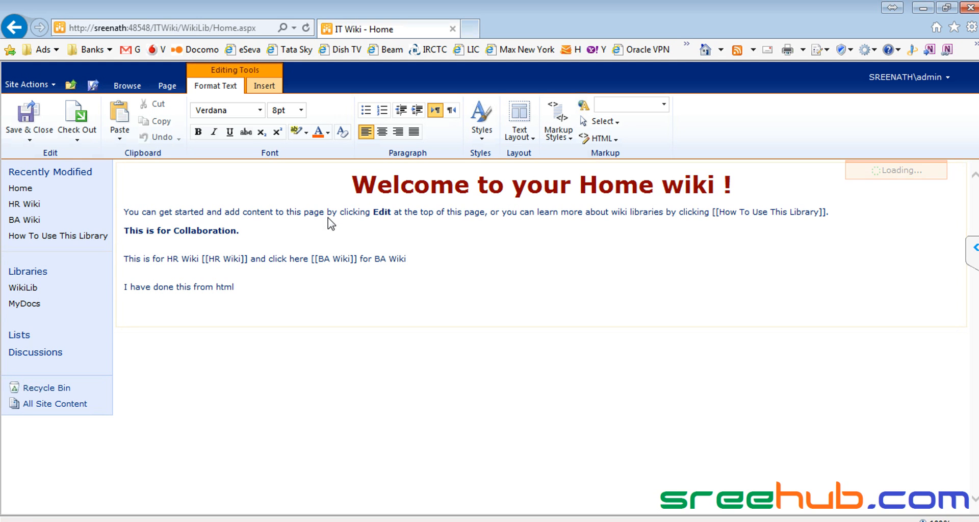
{"action": "left_click", "coordinate": [167, 88]}
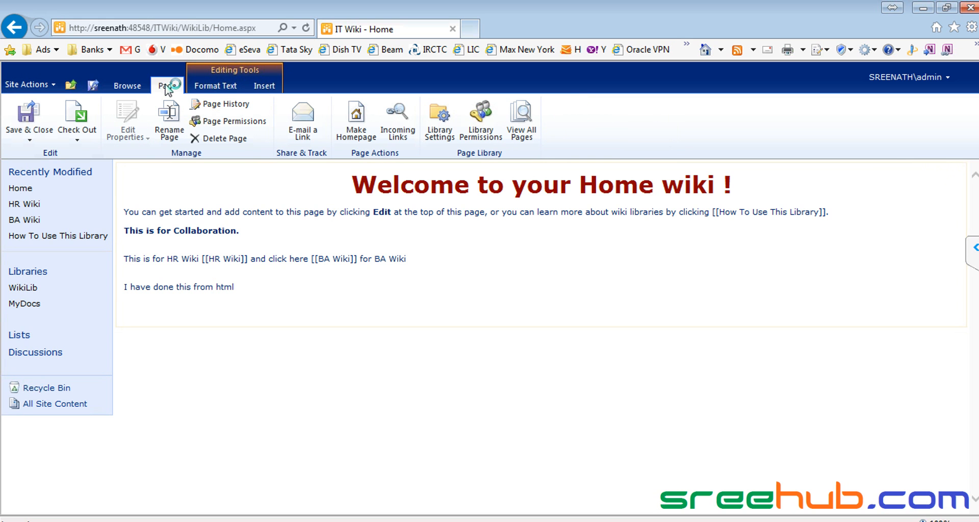
{"action": "left_click", "coordinate": [237, 107]}
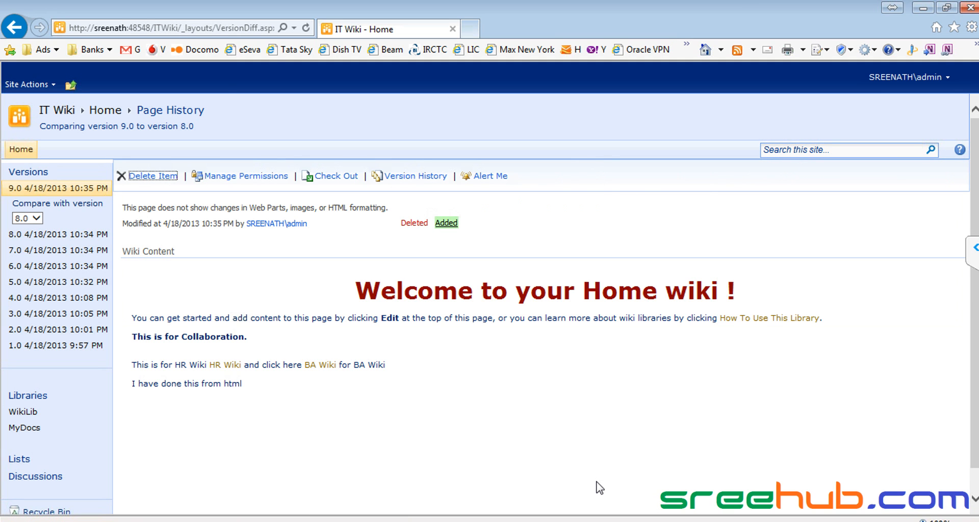
{"action": "left_click", "coordinate": [72, 236]}
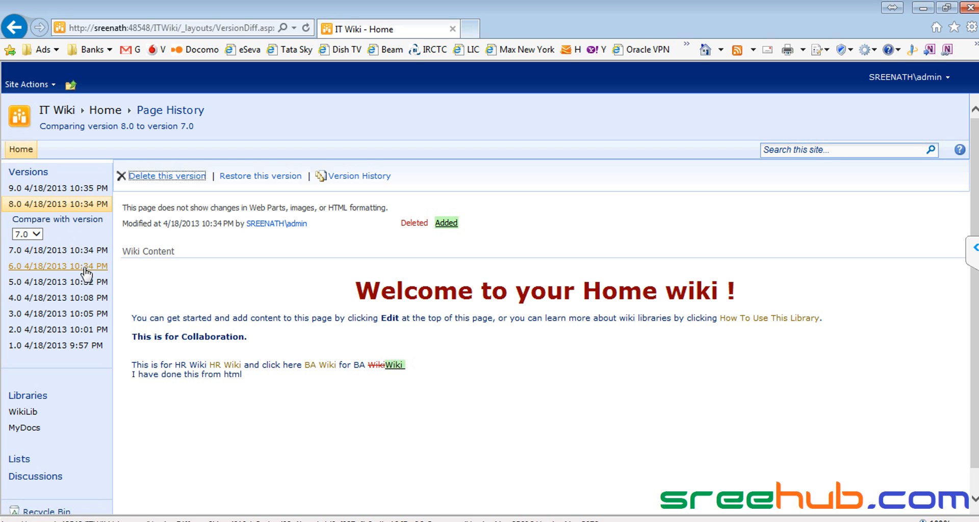
{"action": "left_click", "coordinate": [78, 252]}
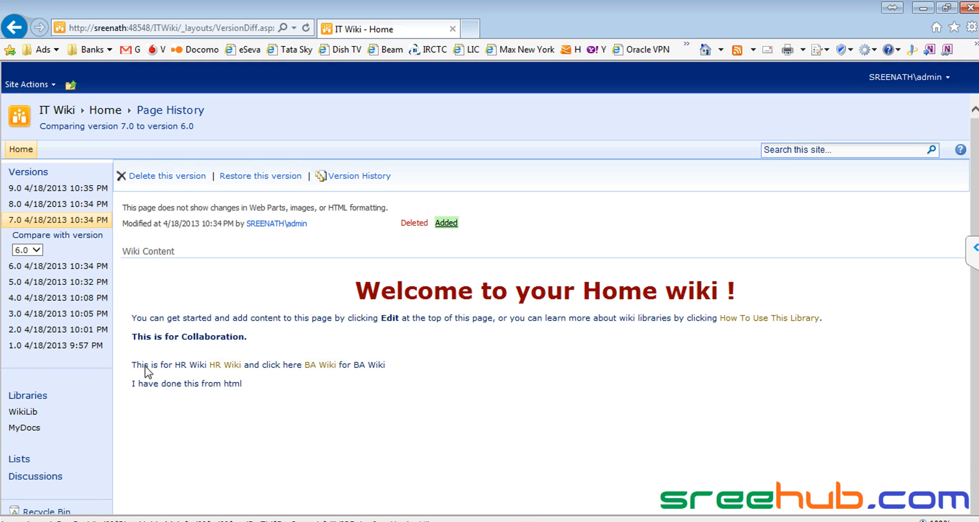
{"action": "left_click", "coordinate": [72, 267]}
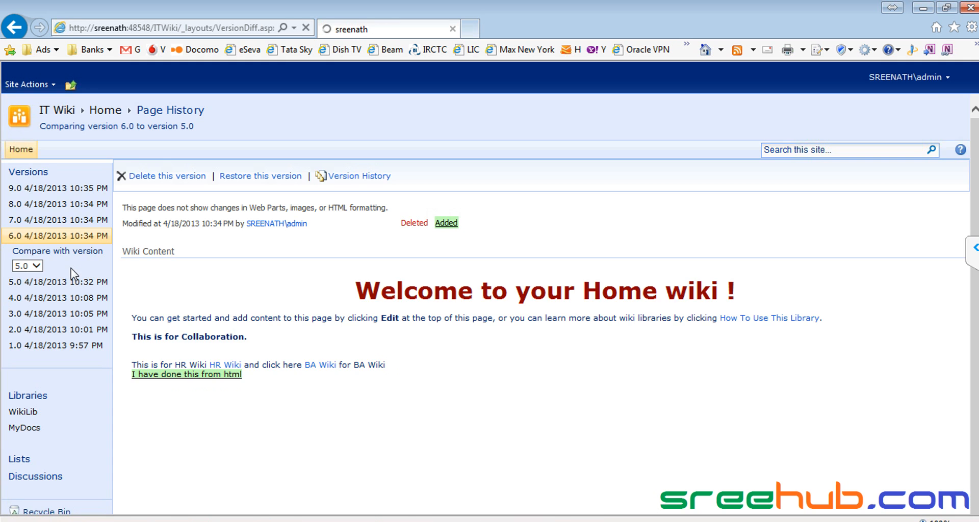
Compare versions 5.0, 4.0, 3.0, 2.0 and 9.0 of the Home page with their preceding versions
{"action": "left_click", "coordinate": [71, 287]}
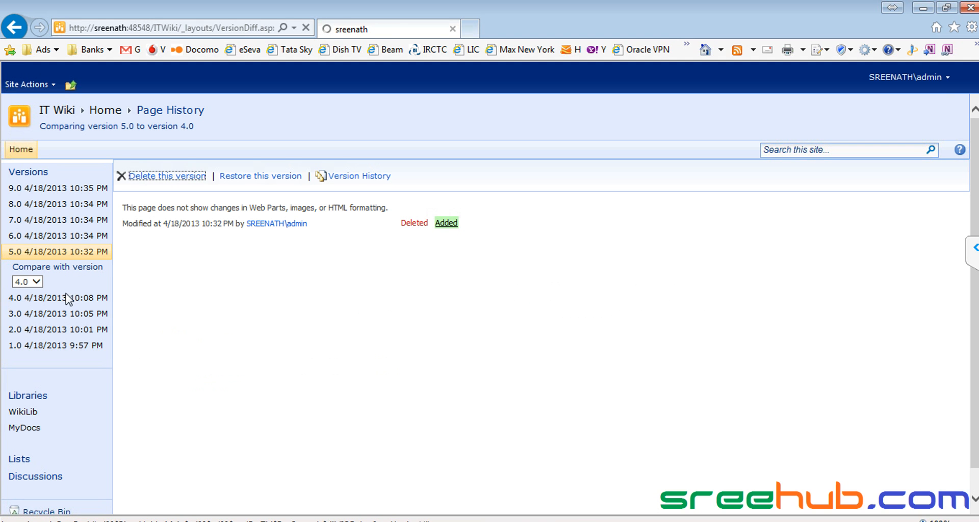
{"action": "left_click", "coordinate": [69, 301]}
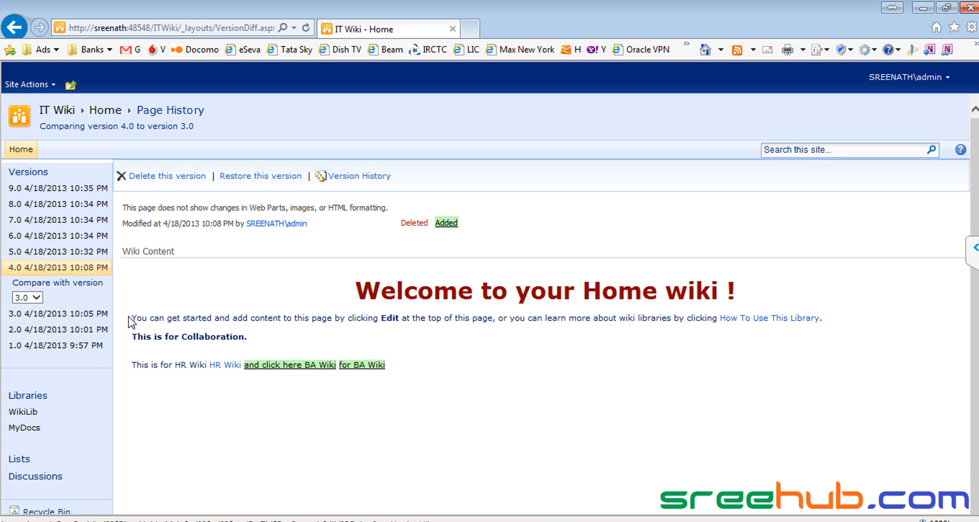
{"action": "left_click", "coordinate": [82, 319]}
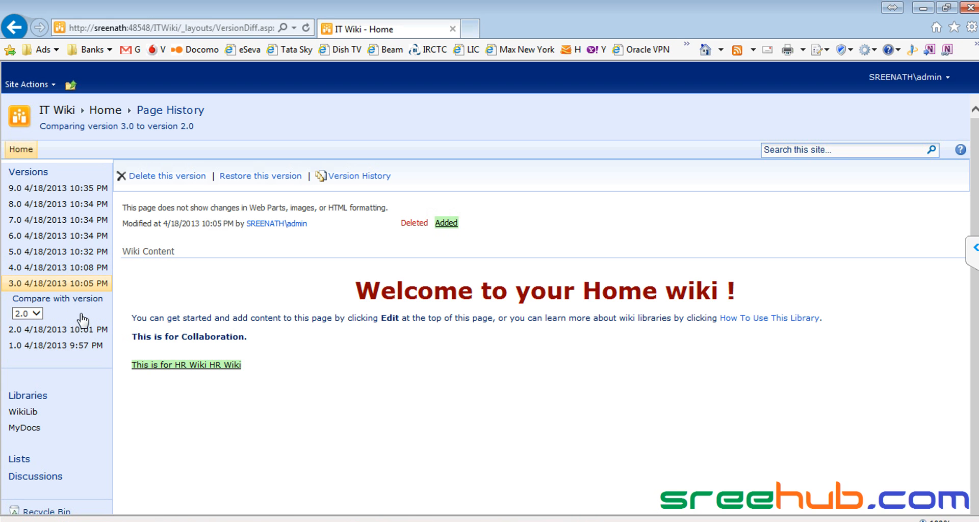
{"action": "left_click", "coordinate": [72, 330]}
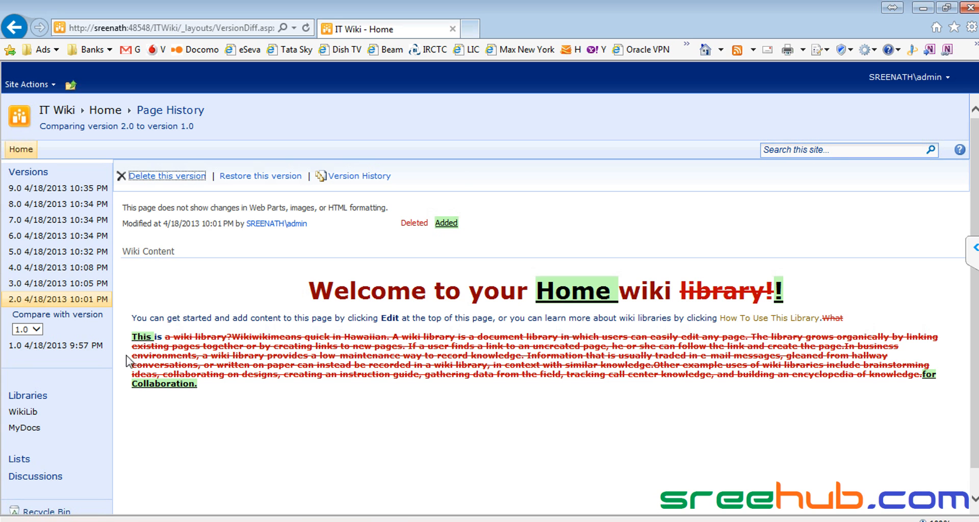
{"action": "left_click", "coordinate": [29, 190]}
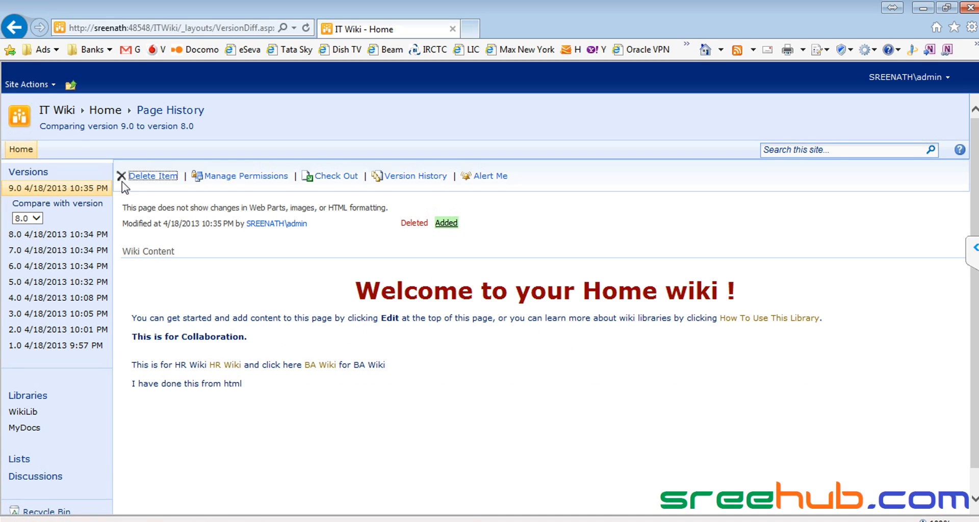
Return to the IT Wiki site home, open WikiLib, and follow the Home wiki's link to the HR Wiki page
{"action": "left_click", "coordinate": [49, 112]}
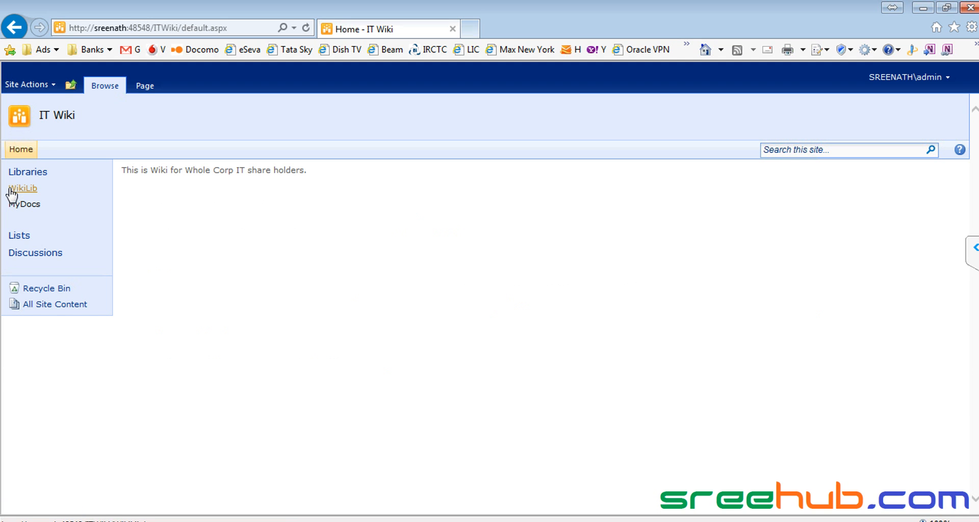
{"action": "left_click", "coordinate": [37, 190]}
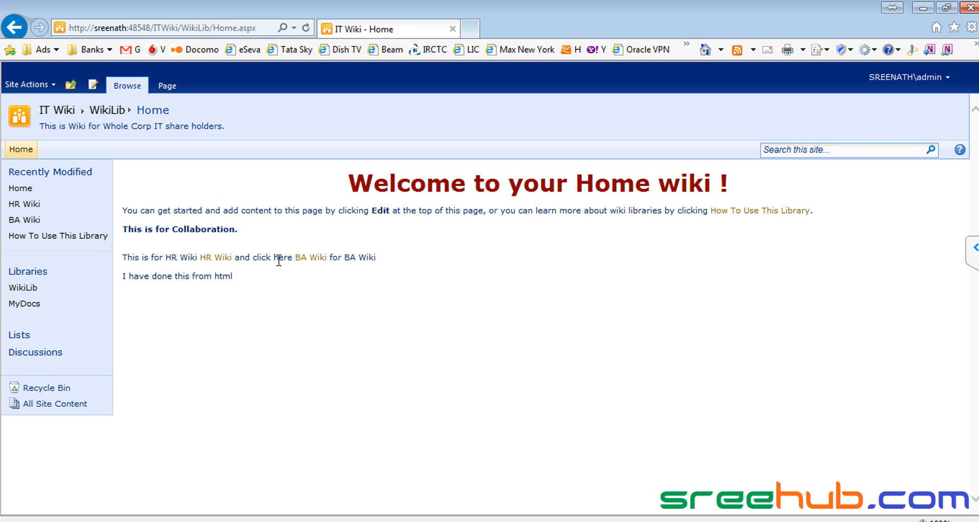
{"action": "left_click", "coordinate": [224, 258]}
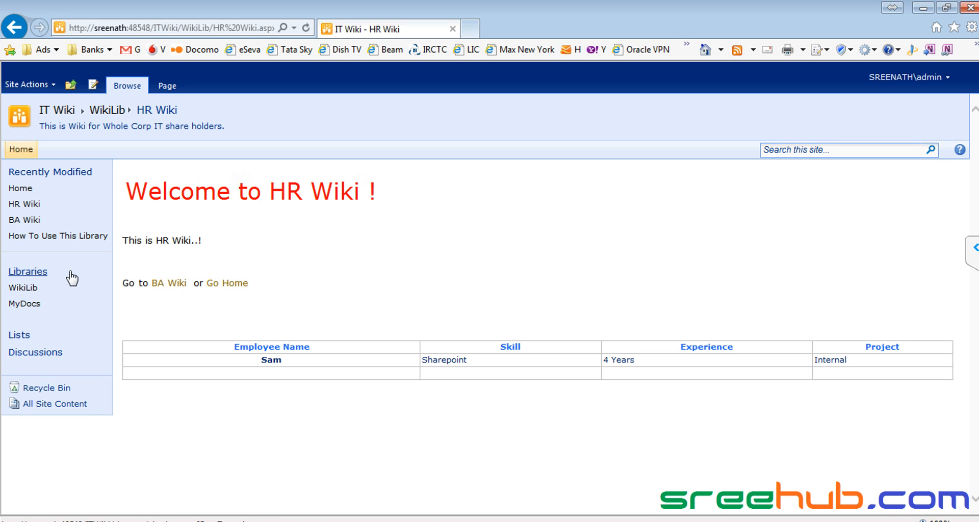
Start a new navigation link in the IT Wiki site's top link bar settings
{"action": "left_click", "coordinate": [59, 113]}
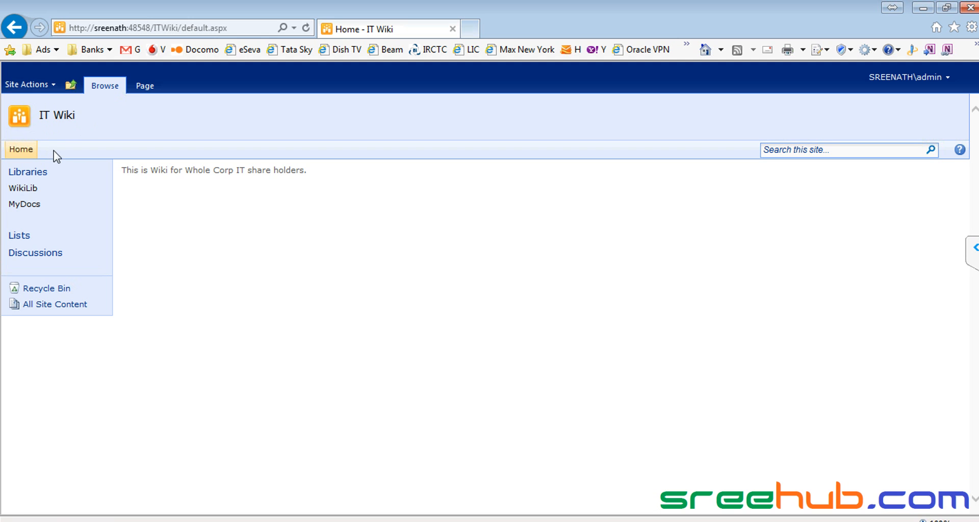
{"action": "left_click", "coordinate": [33, 93]}
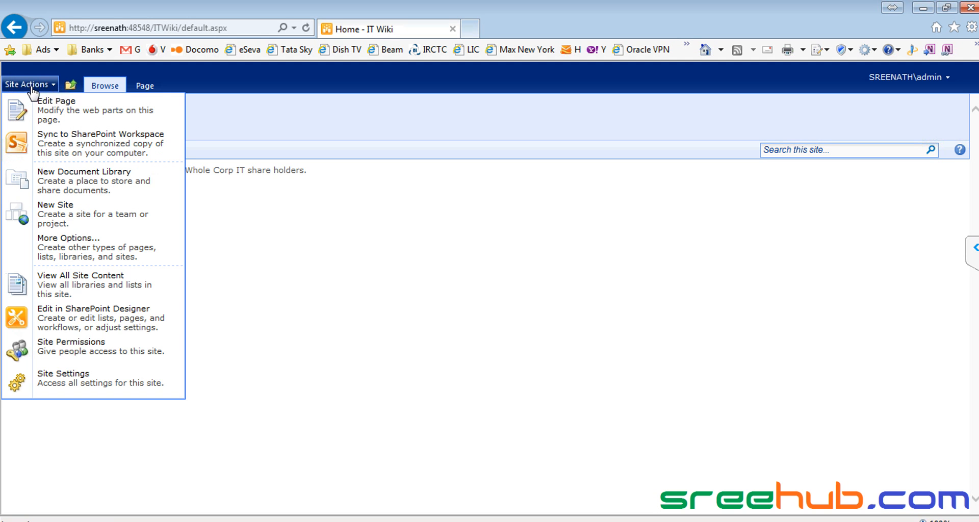
{"action": "left_click", "coordinate": [57, 388]}
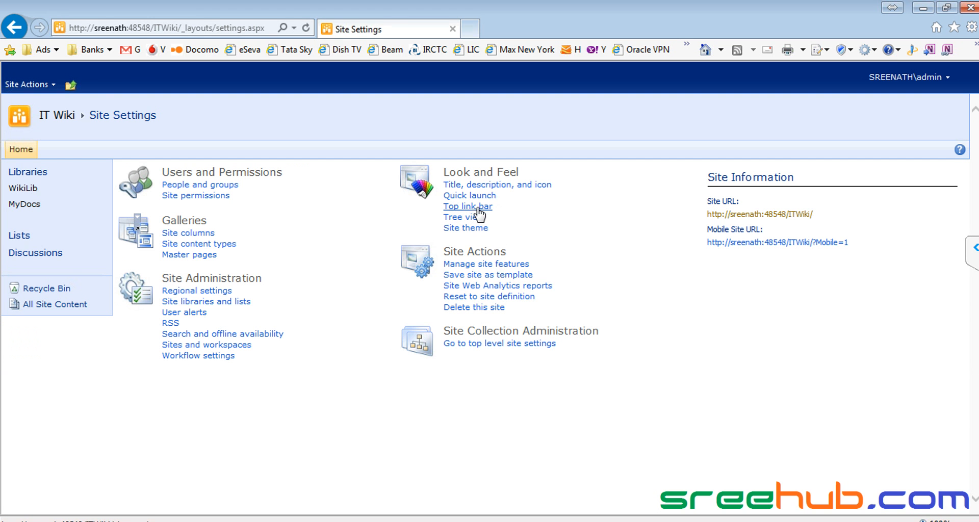
{"action": "left_click", "coordinate": [477, 208]}
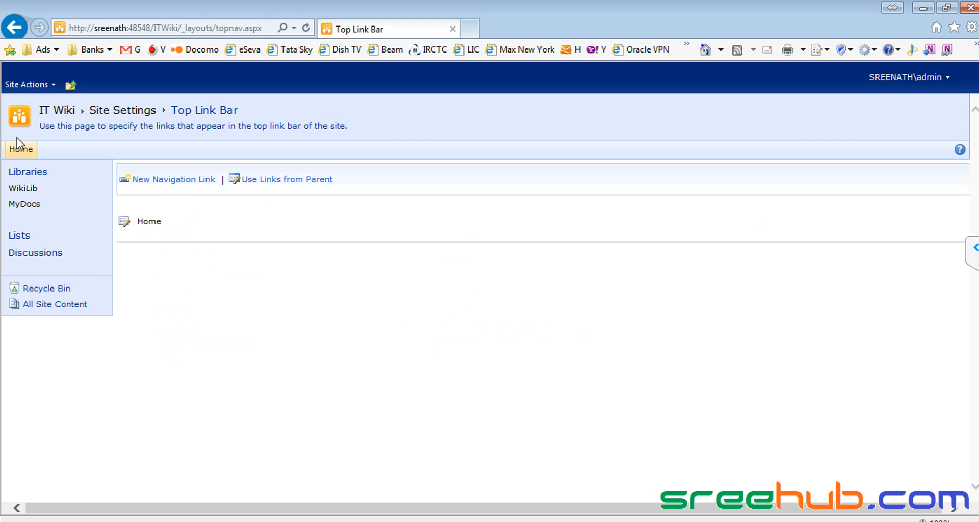
{"action": "left_click", "coordinate": [163, 183]}
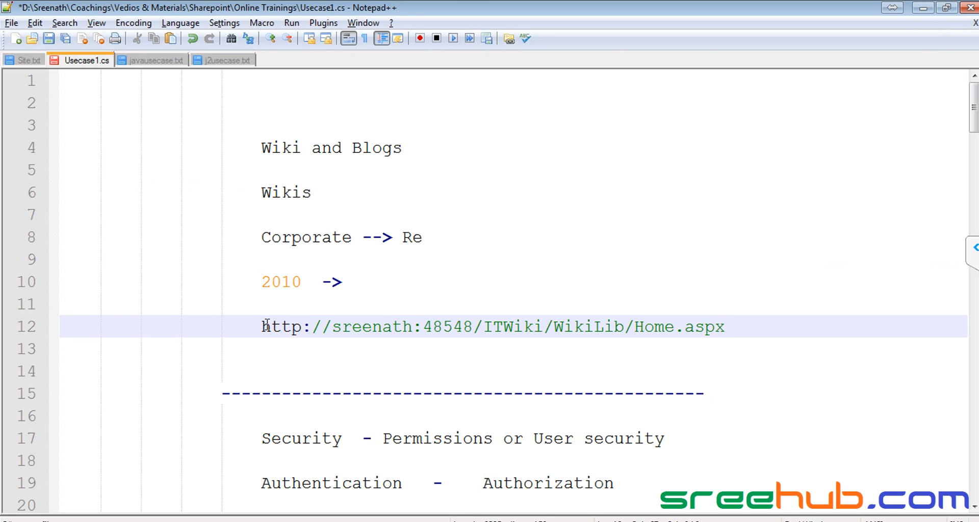
{"action": "left_click_drag", "start_coordinate": [263, 326], "coordinate": [725, 322]}
{"action": "key", "text": "ctrl+c"}
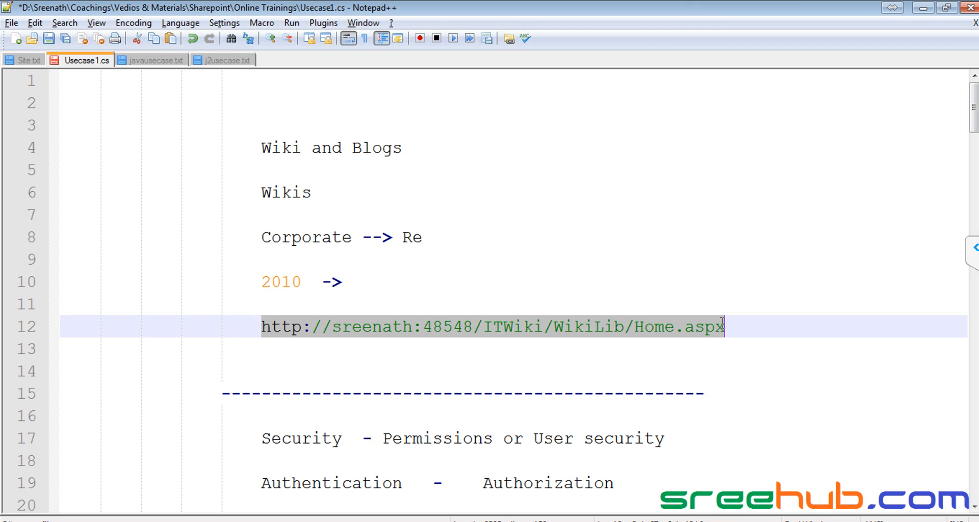
{"action": "key", "text": "alt+Tab"}
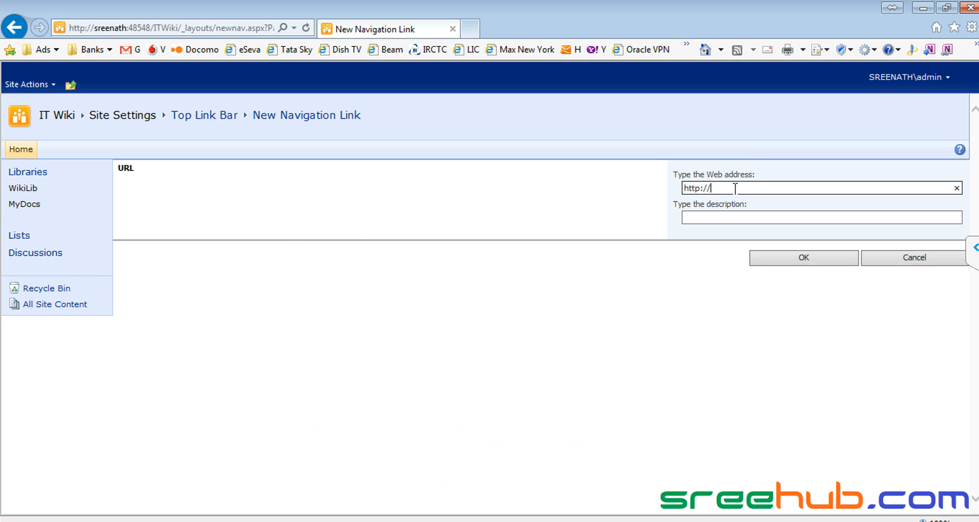
{"action": "left_click_drag", "start_coordinate": [735, 188], "coordinate": [668, 188]}
{"action": "key", "text": "ctrl+v"}
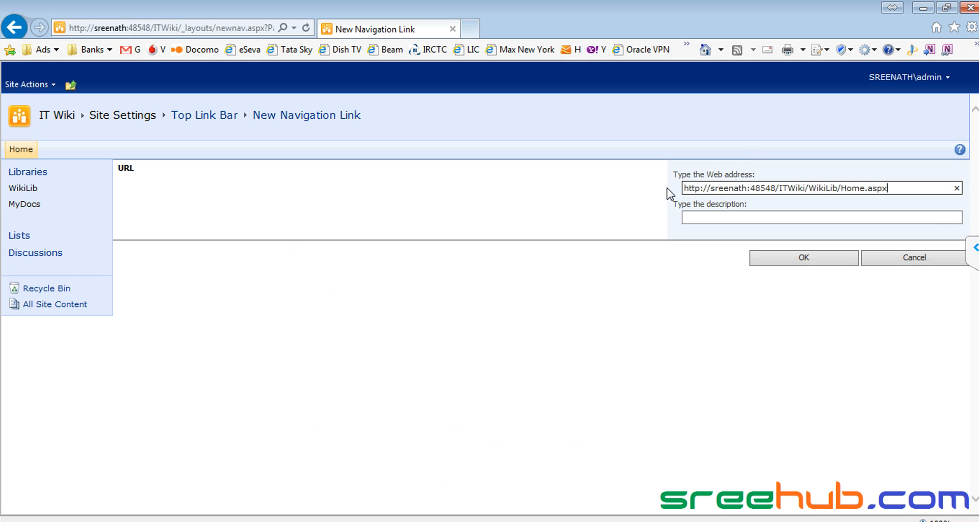
{"action": "left_click", "coordinate": [689, 217]}
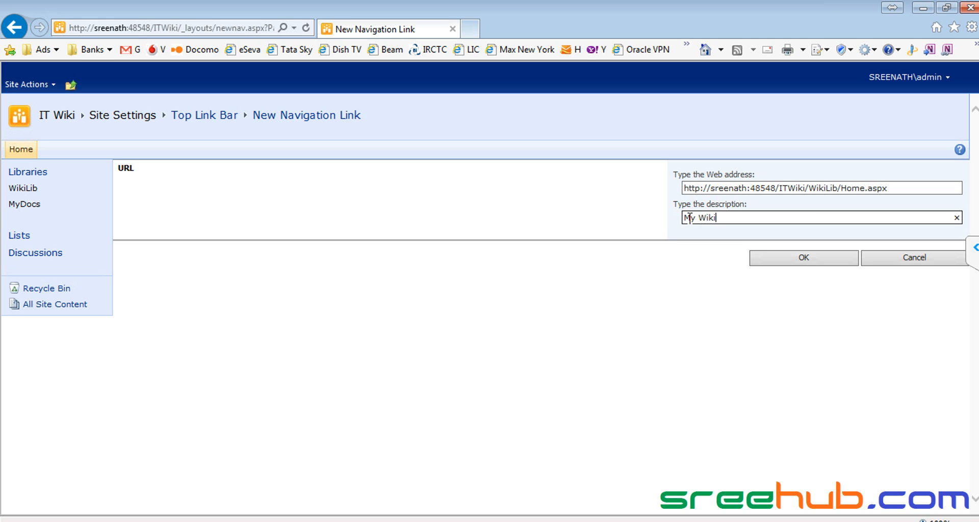
{"action": "left_click", "coordinate": [809, 252]}
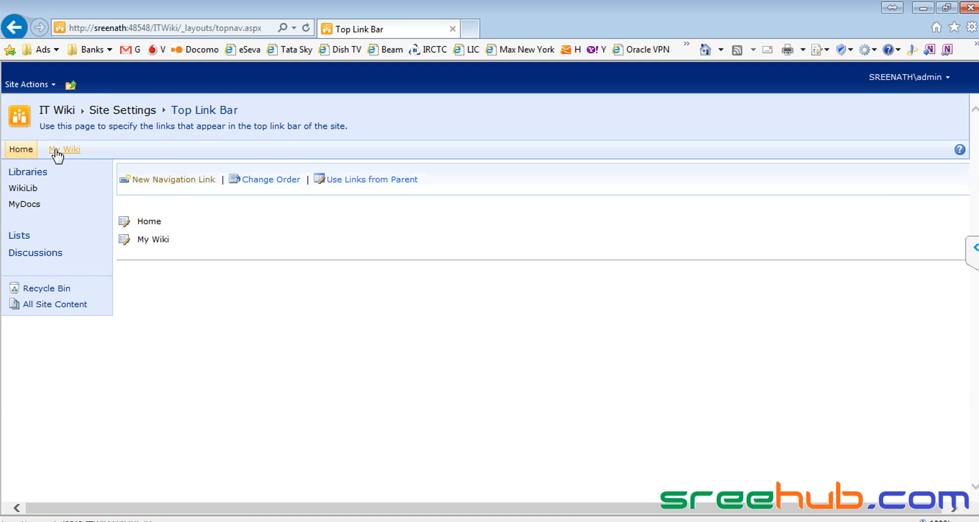
Test the My Wiki top link from the site's home page and from the HR Wiki page
{"action": "left_click", "coordinate": [22, 151]}
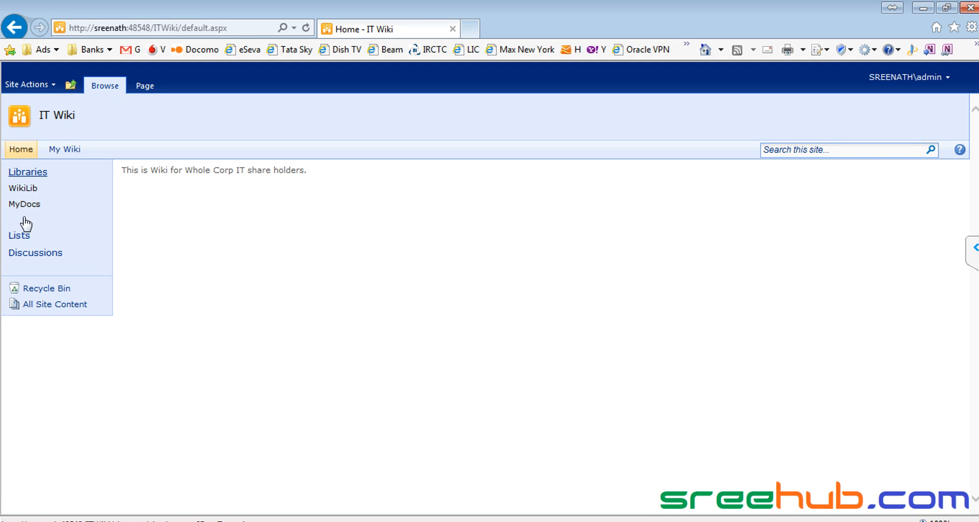
{"action": "left_click", "coordinate": [71, 151]}
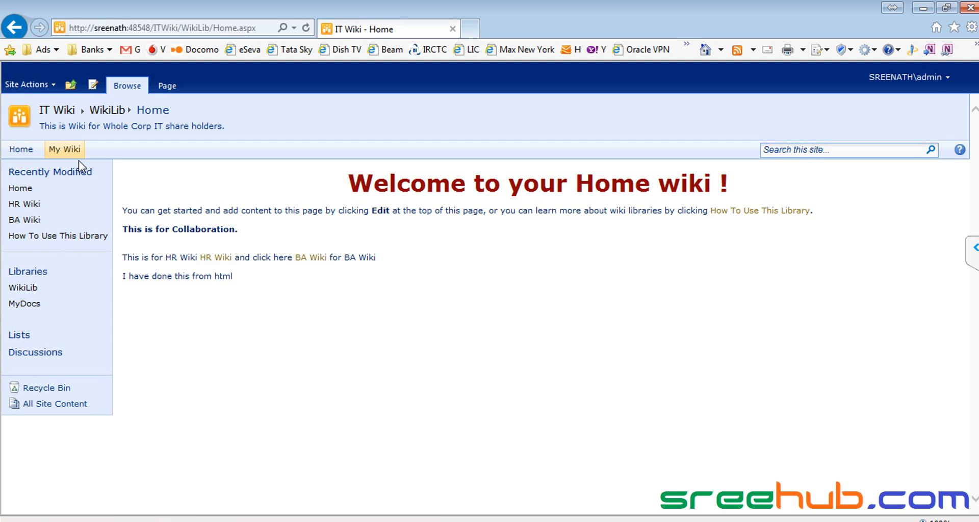
{"action": "left_click", "coordinate": [214, 259]}
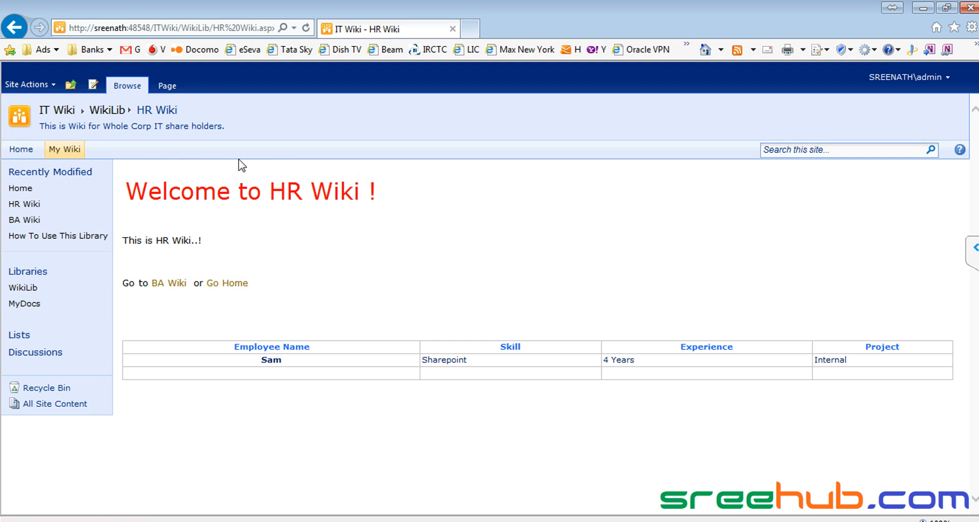
{"action": "left_click", "coordinate": [70, 149]}
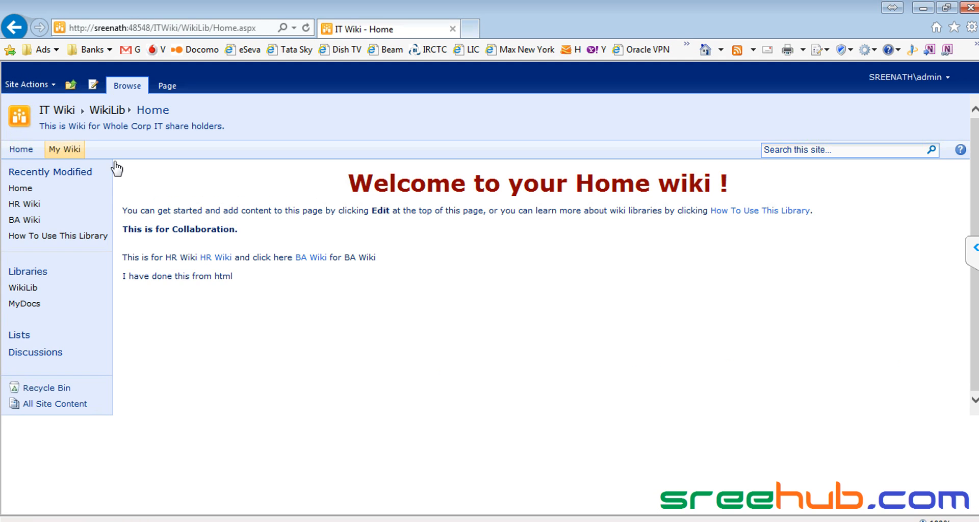
Follow the in-page wiki links from Home to HR Wiki, on to BA Wiki, and back to the Home page
{"action": "left_click", "coordinate": [213, 259]}
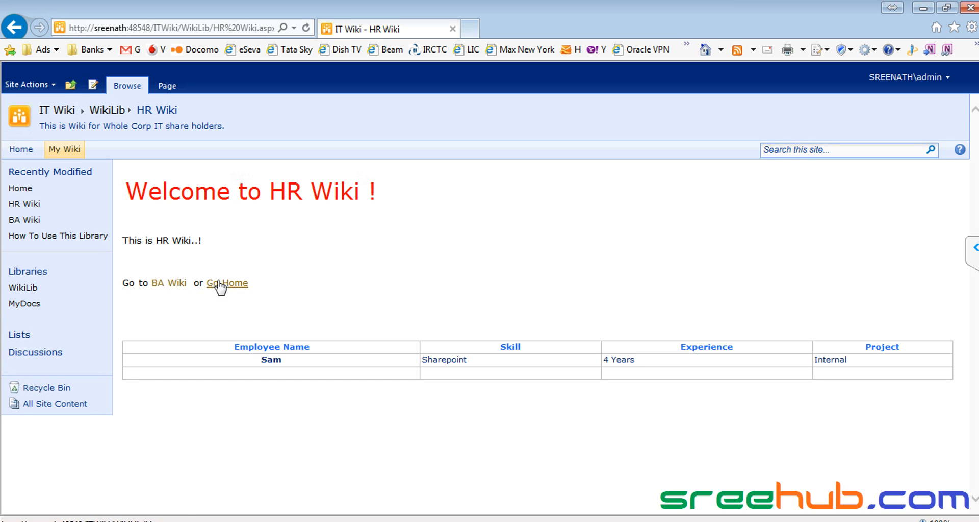
{"action": "left_click_drag", "start_coordinate": [239, 193], "coordinate": [360, 193]}
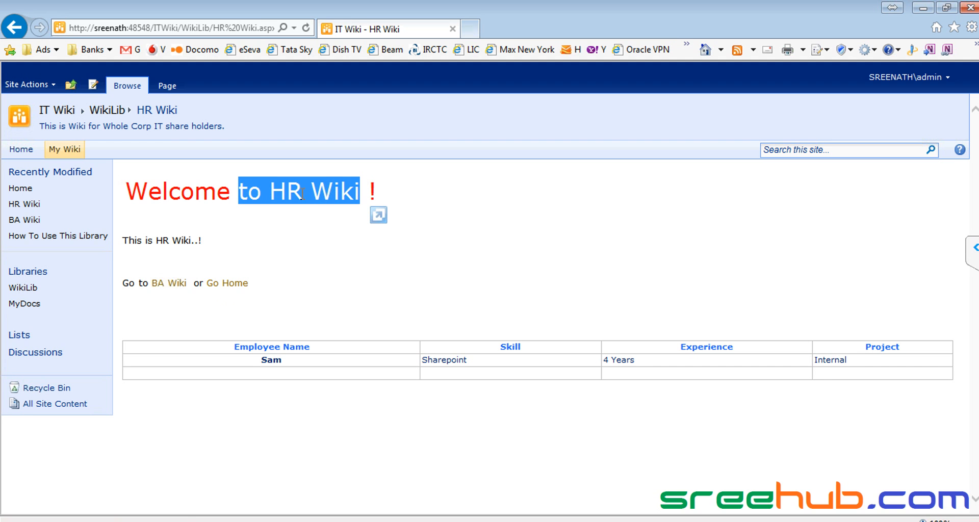
{"action": "left_click", "coordinate": [173, 284]}
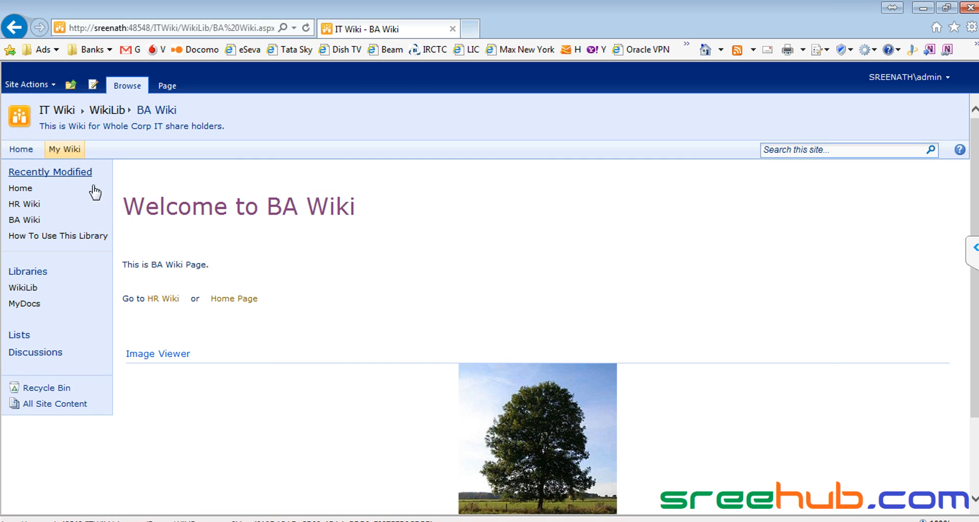
{"action": "left_click", "coordinate": [234, 300]}
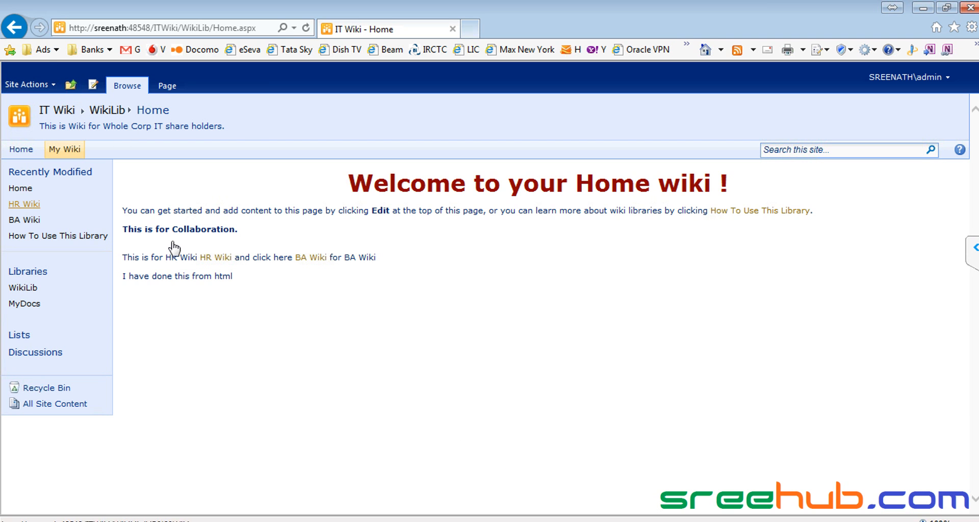
Go up to the CorpITCollection site, open WebPartsSample, and follow its "Go to My Wiki" link
{"action": "left_click", "coordinate": [71, 85]}
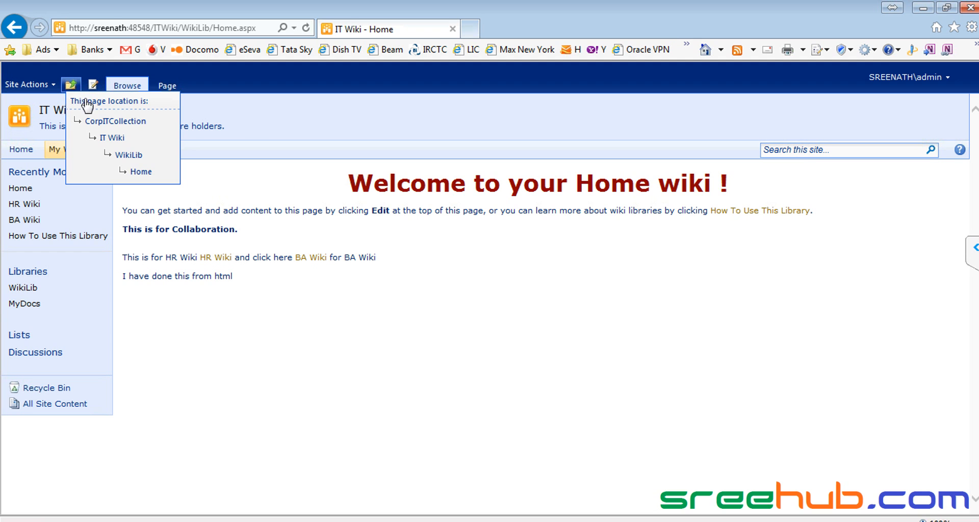
{"action": "left_click", "coordinate": [117, 123]}
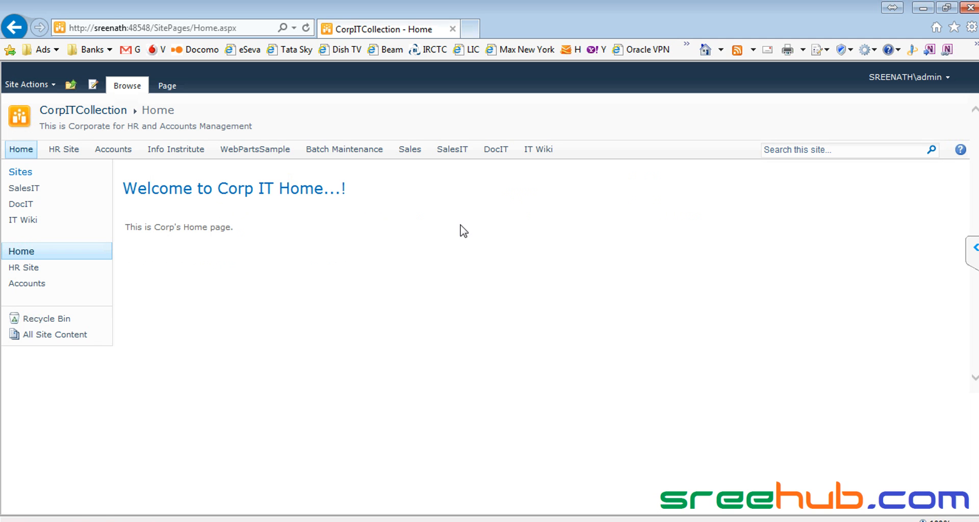
{"action": "left_click", "coordinate": [266, 153]}
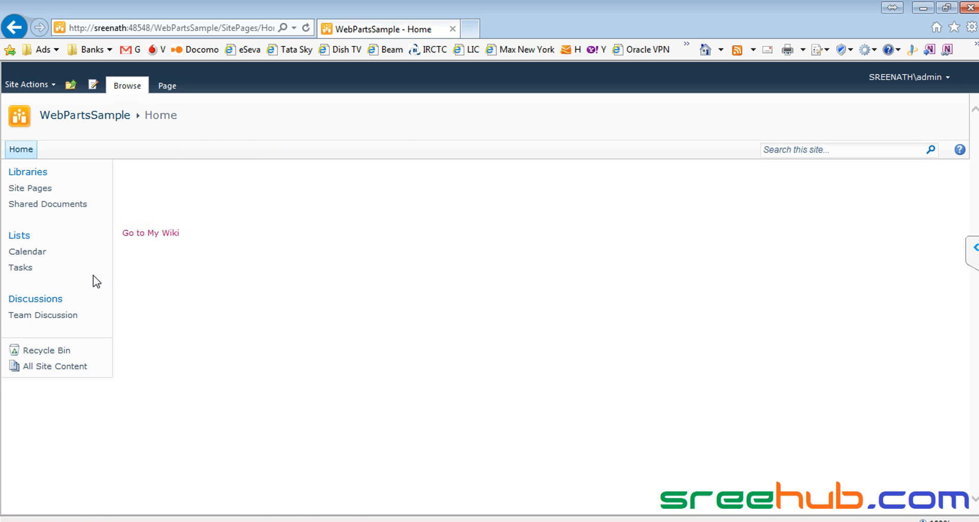
{"action": "left_click", "coordinate": [143, 236]}
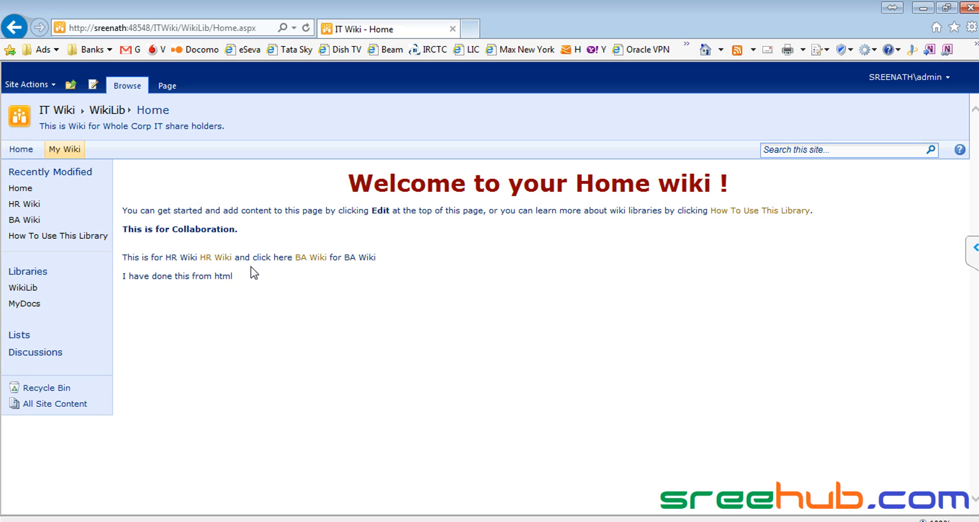
View the IT Wiki site's home page and site actions, revisit WikiLib, and return to the site home
{"action": "left_click", "coordinate": [62, 110]}
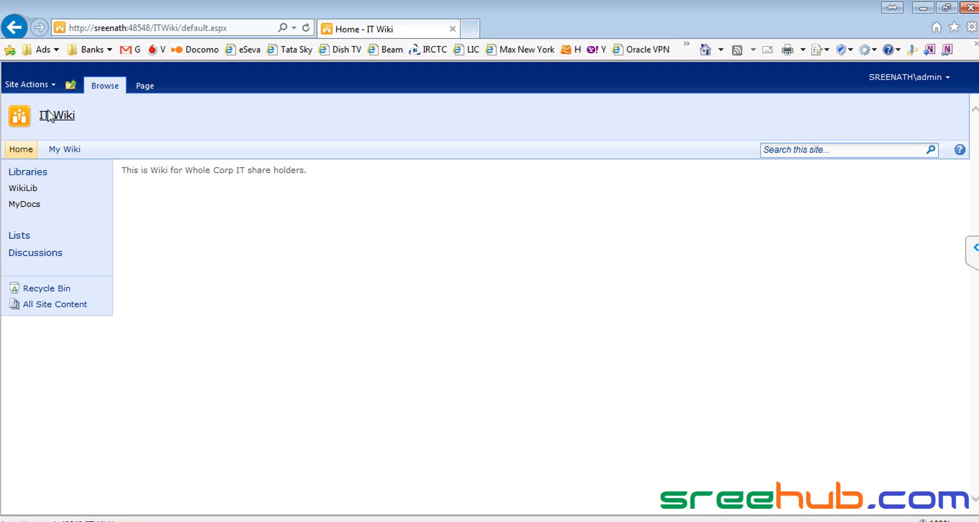
{"action": "left_click", "coordinate": [32, 86]}
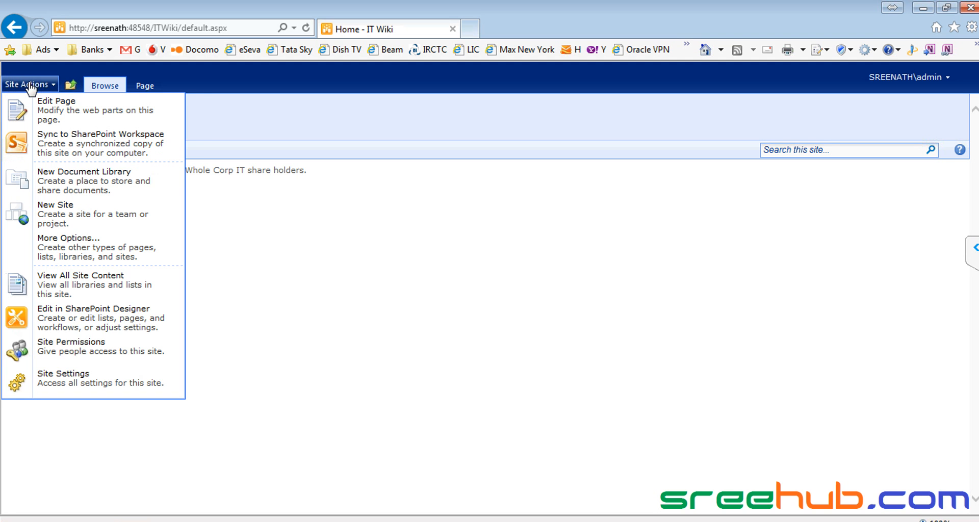
{"action": "left_click", "coordinate": [250, 217]}
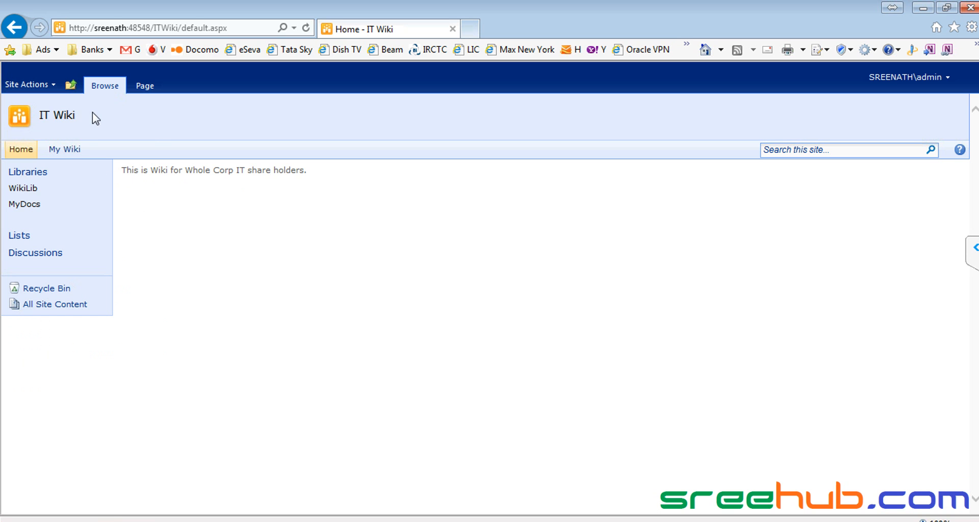
{"action": "left_click", "coordinate": [23, 189]}
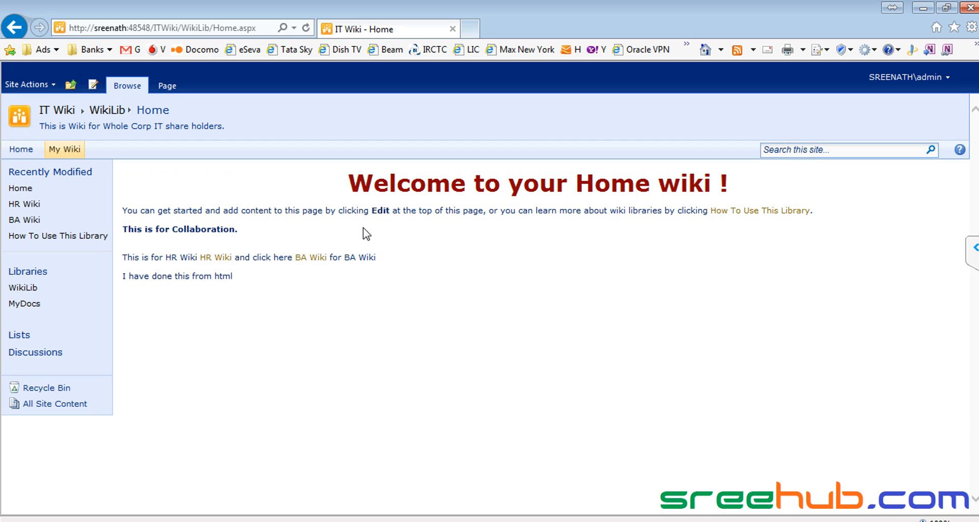
{"action": "left_click", "coordinate": [21, 150]}
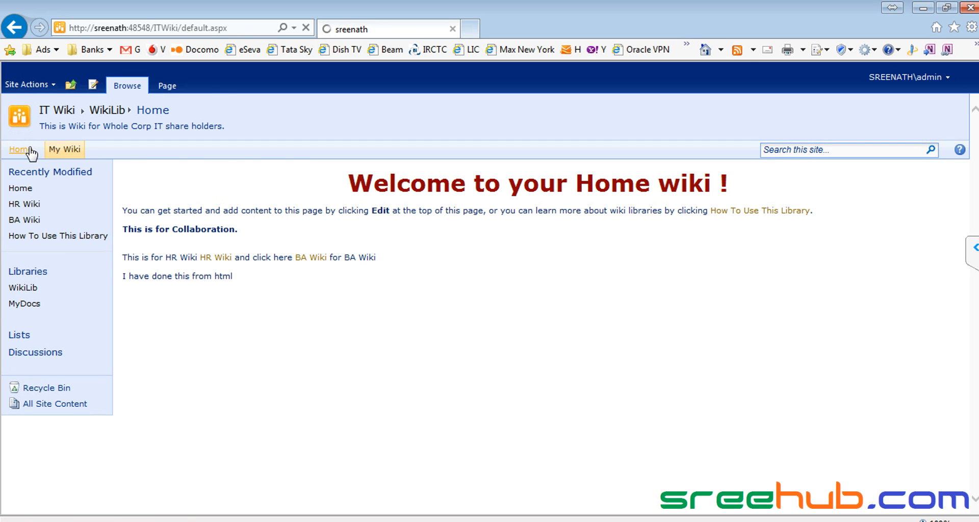
View the empty MyDocs library, open WikiLib from the IT Wiki site home, follow its HR Wiki link, and return to the site home
{"action": "left_click", "coordinate": [23, 206]}
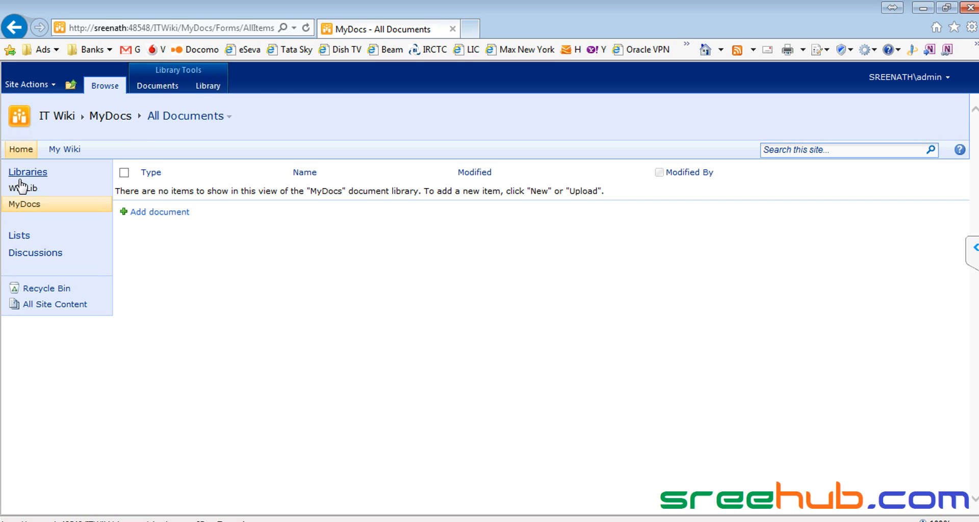
{"action": "left_click", "coordinate": [59, 120]}
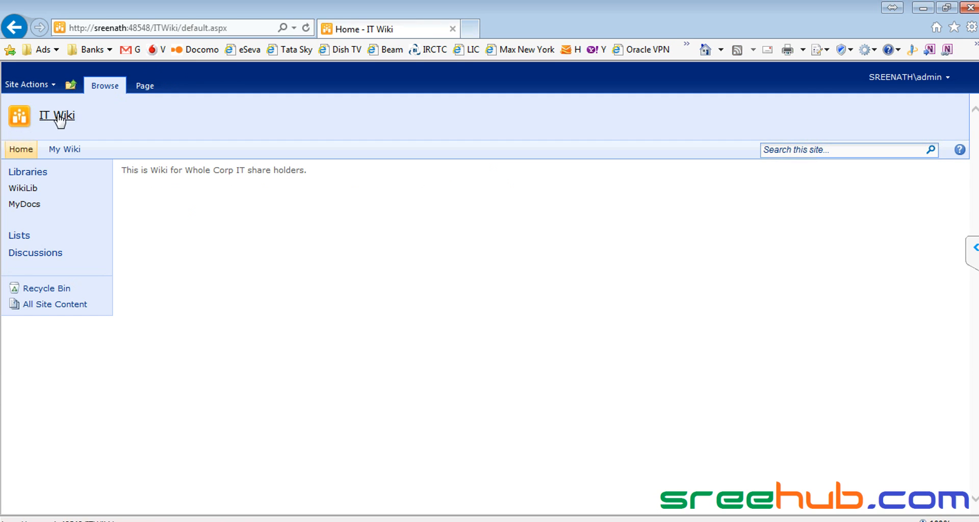
{"action": "left_click", "coordinate": [22, 188]}
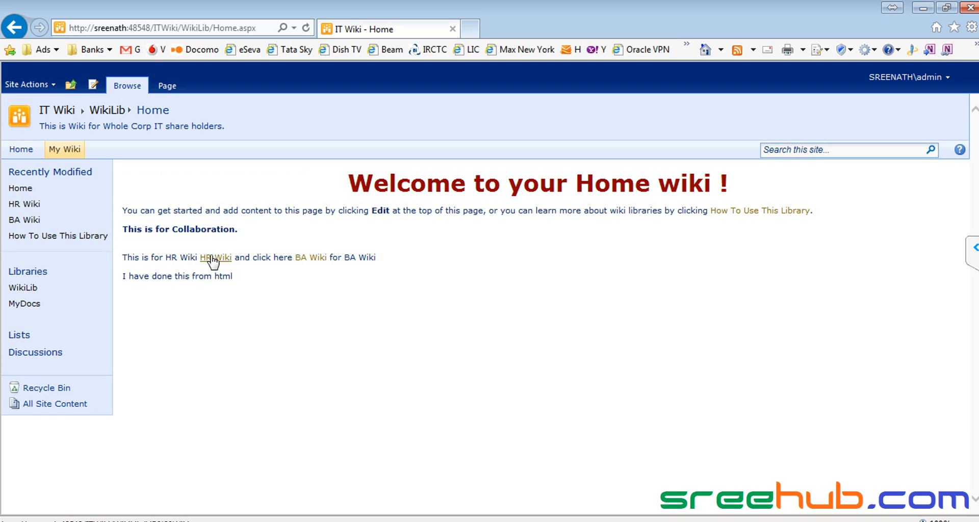
{"action": "left_click", "coordinate": [213, 258]}
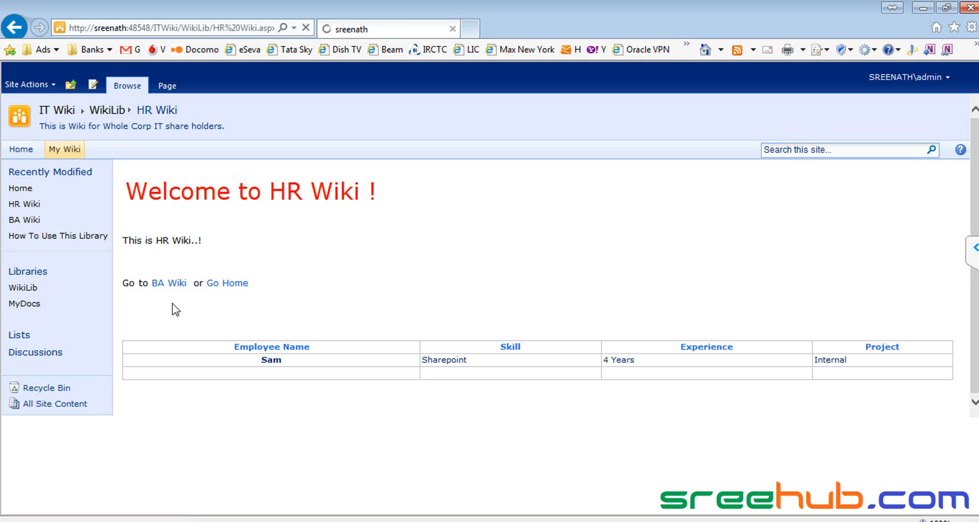
{"action": "left_click", "coordinate": [25, 151]}
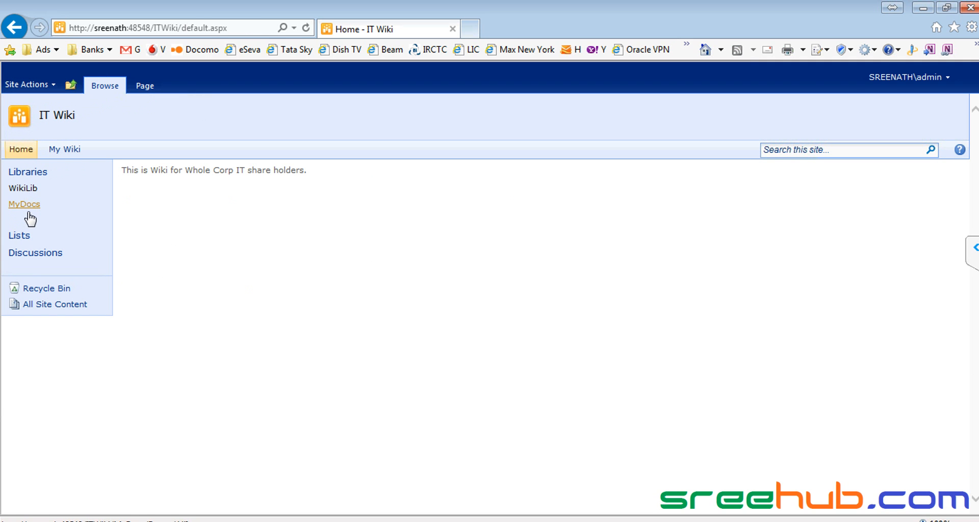
Delete the MyDocs document library from the IT Wiki site through its library settings
{"action": "left_click", "coordinate": [29, 207]}
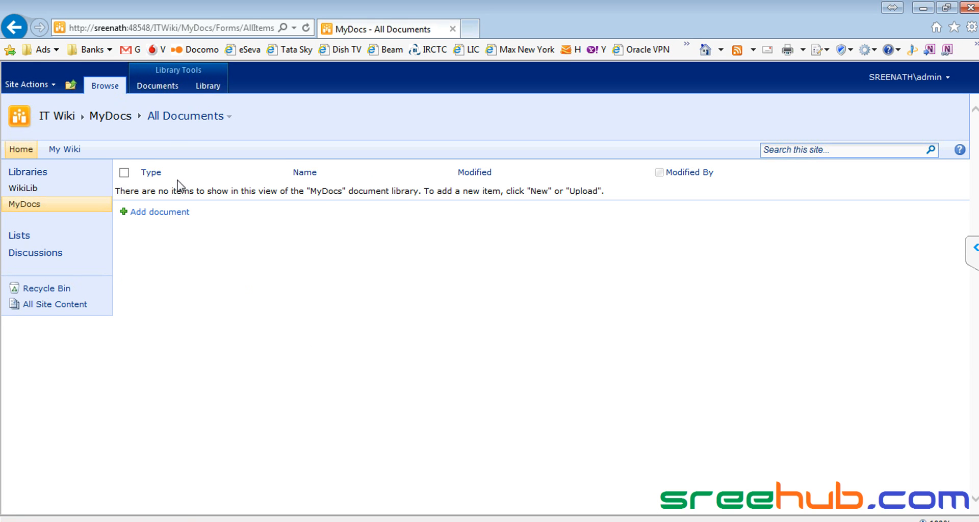
{"action": "left_click", "coordinate": [207, 88]}
{"action": "left_click", "coordinate": [791, 122]}
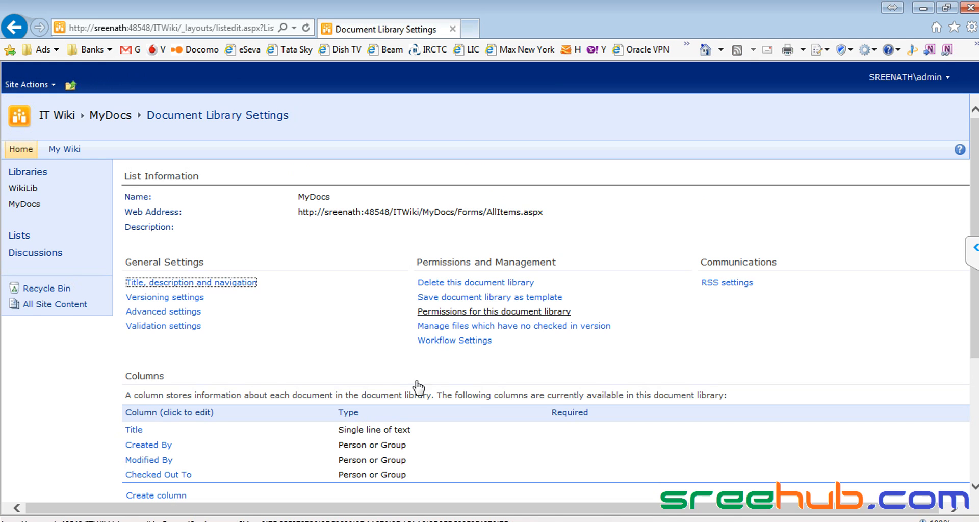
{"action": "left_click", "coordinate": [455, 283]}
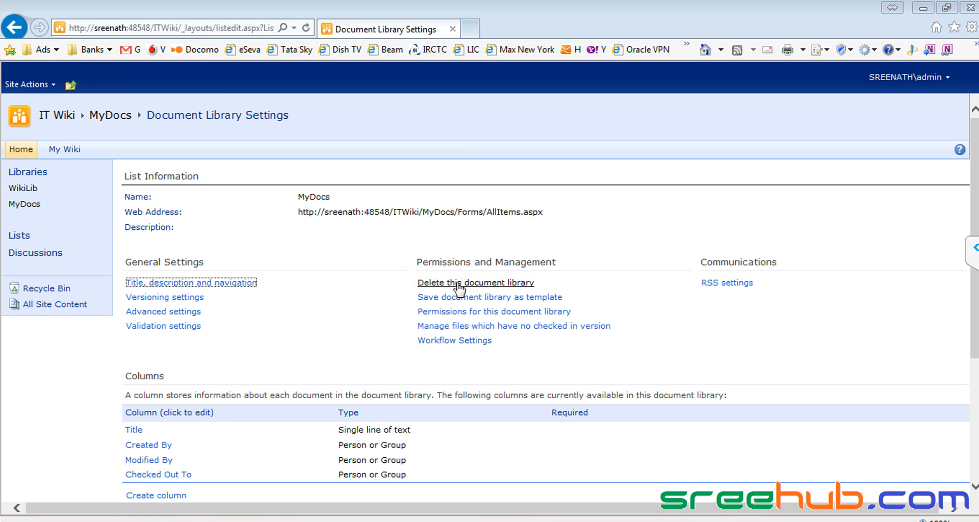
{"action": "left_click", "coordinate": [550, 332]}
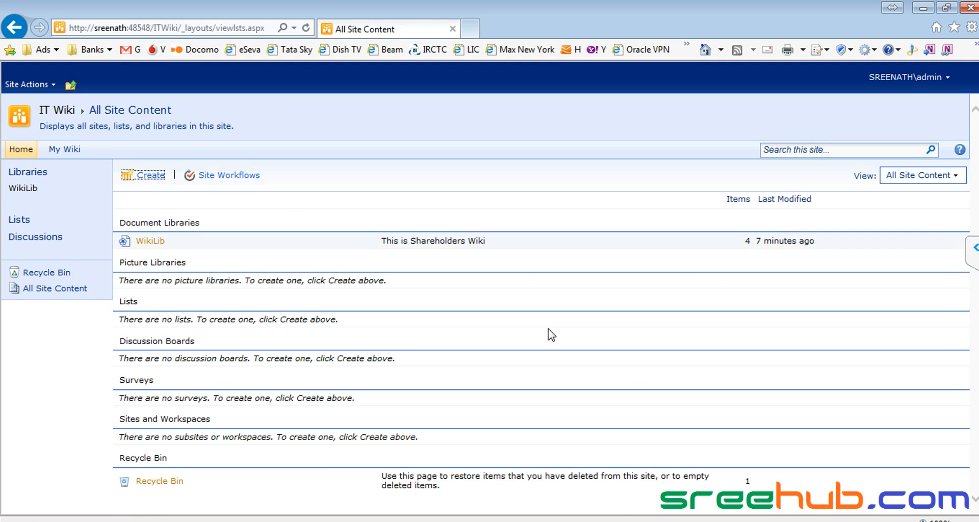
Open WikiLib, follow the Home page's BA Wiki link, and view the BA Wiki page down to its Image Viewer picture
{"action": "left_click", "coordinate": [27, 188]}
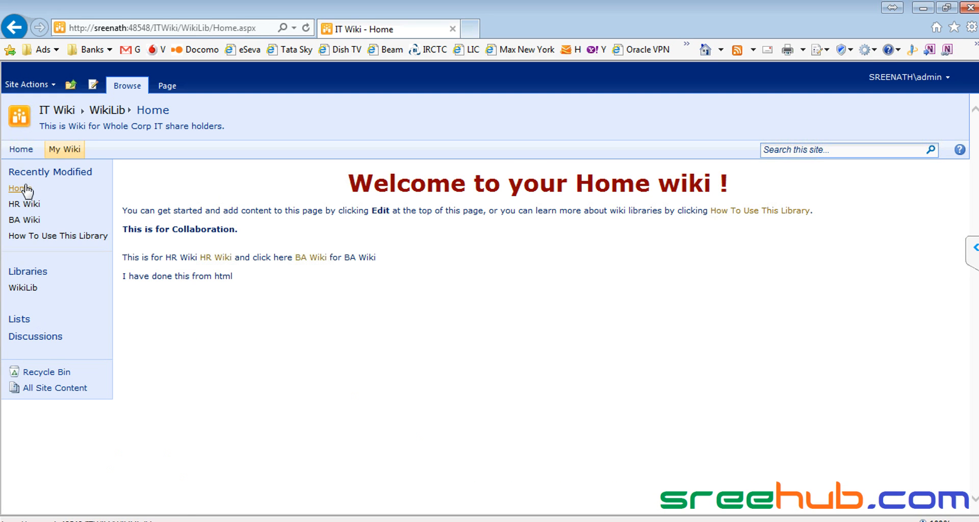
{"action": "left_click", "coordinate": [308, 258]}
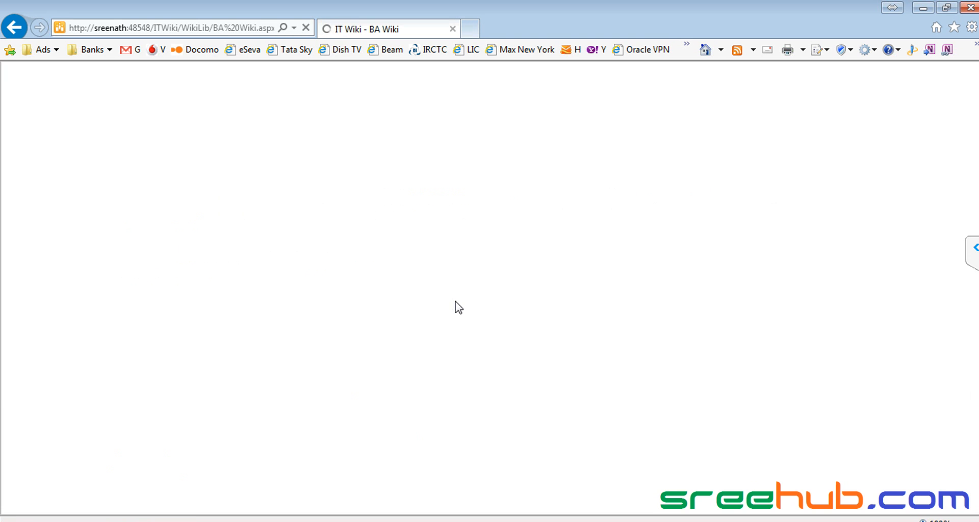
{"action": "scroll", "coordinate": [492, 358], "scroll_direction": "down", "scroll_amount": 2}
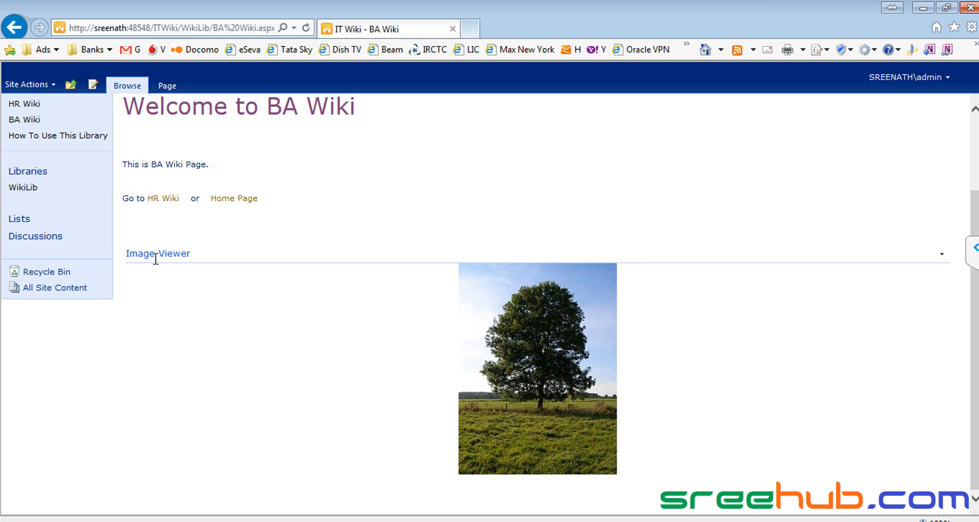
{"action": "scroll", "coordinate": [155, 260], "scroll_direction": "up", "scroll_amount": 2}
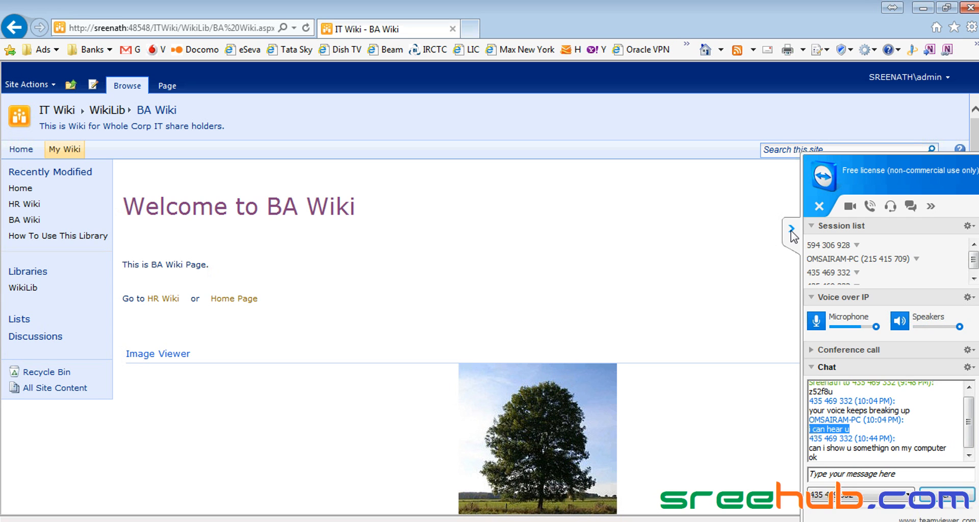
{"action": "left_click", "coordinate": [973, 280]}
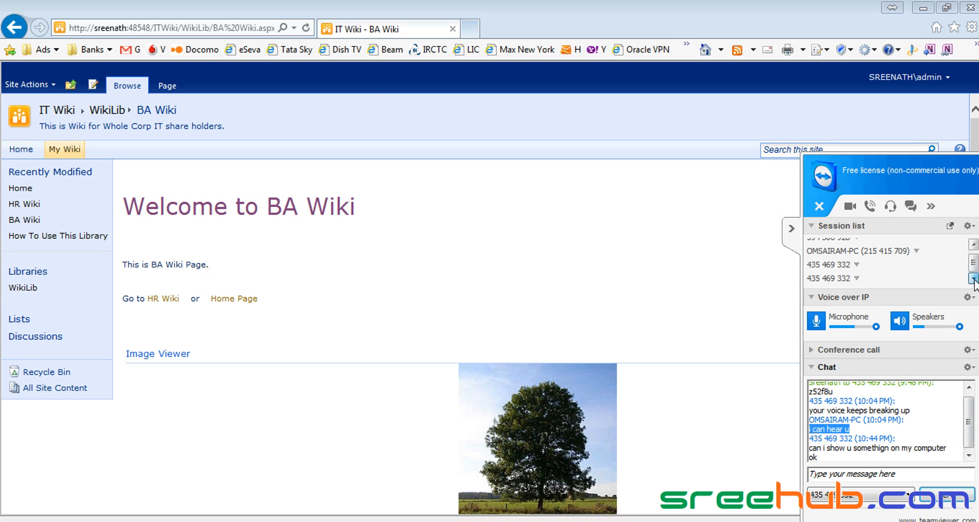
{"action": "left_click", "coordinate": [973, 245]}
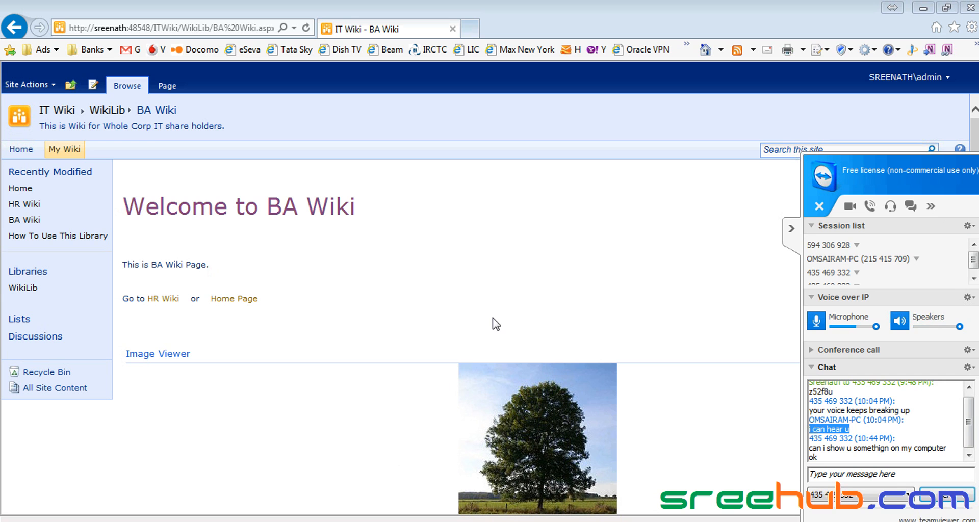
{"action": "right_click", "coordinate": [838, 521]}
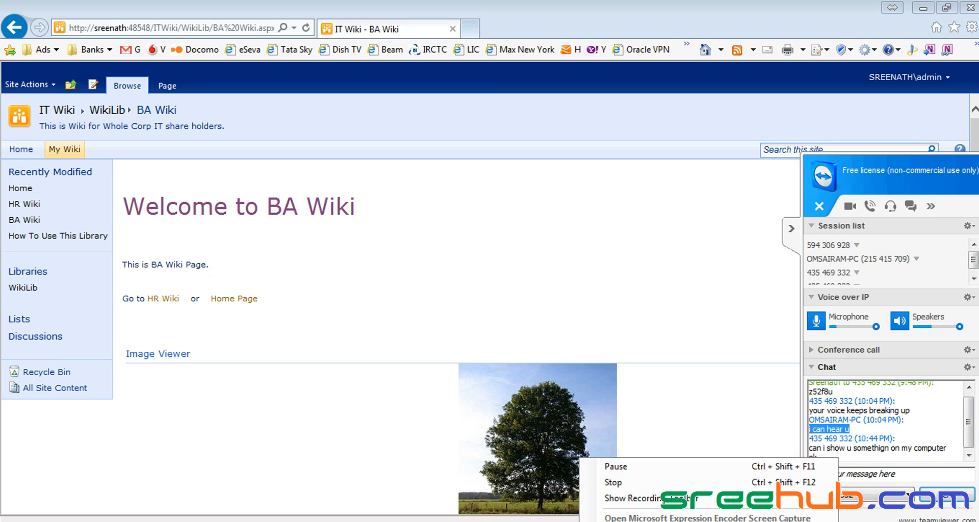